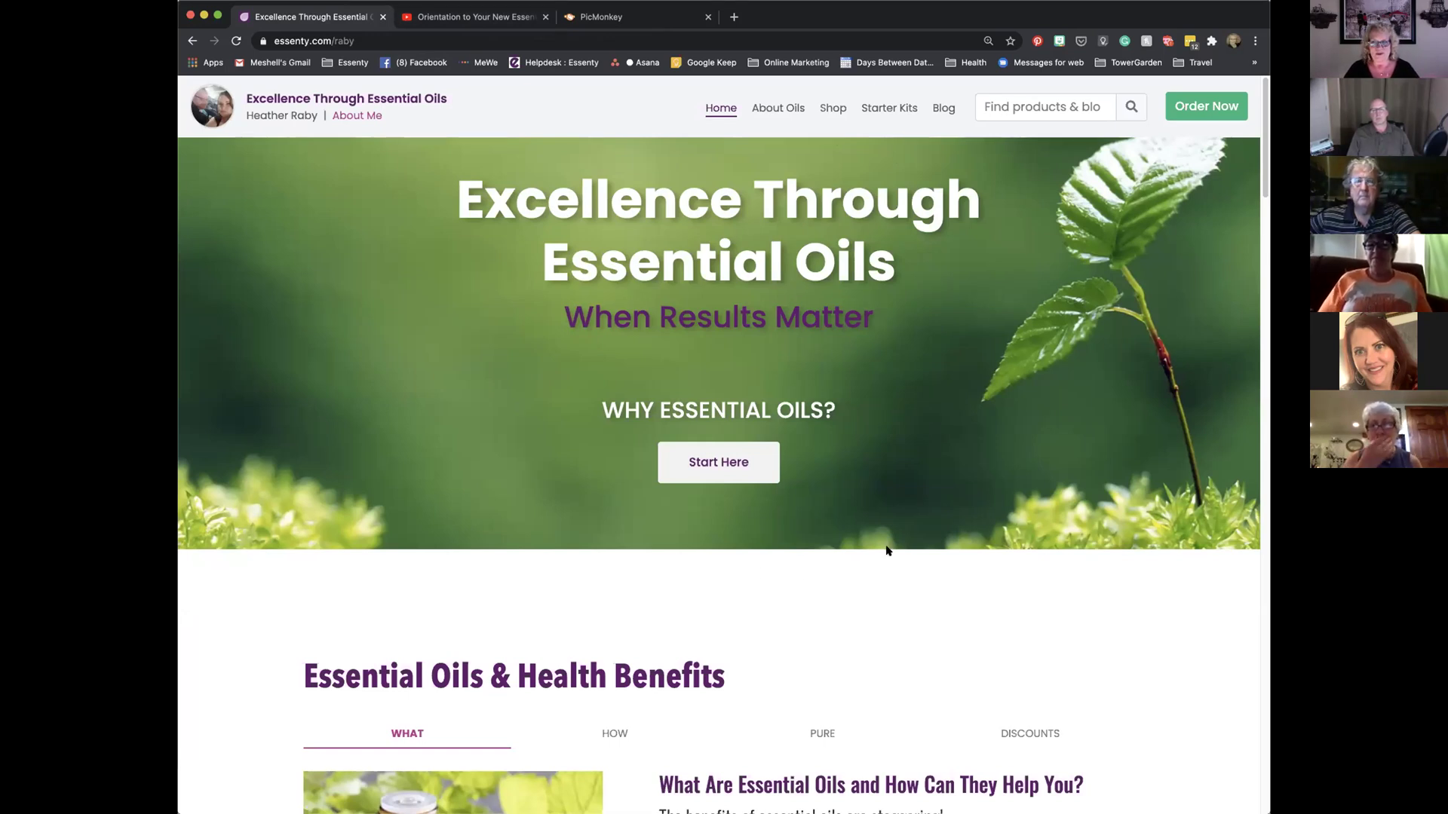
Play part of the "Orientation to Your New Essenty Website" video in full screen and pause it back in the normal view
click(475, 17)
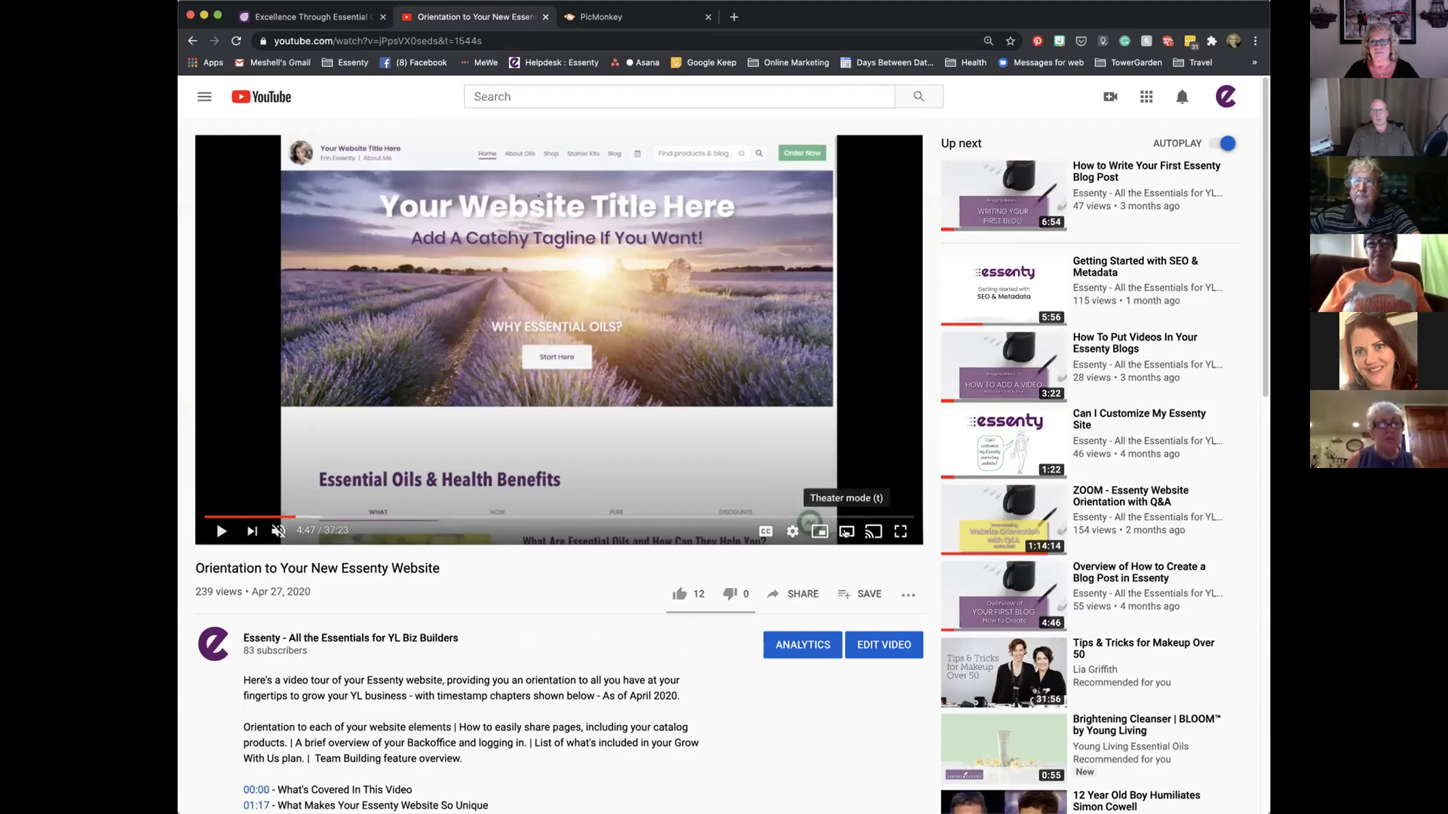
click(899, 532)
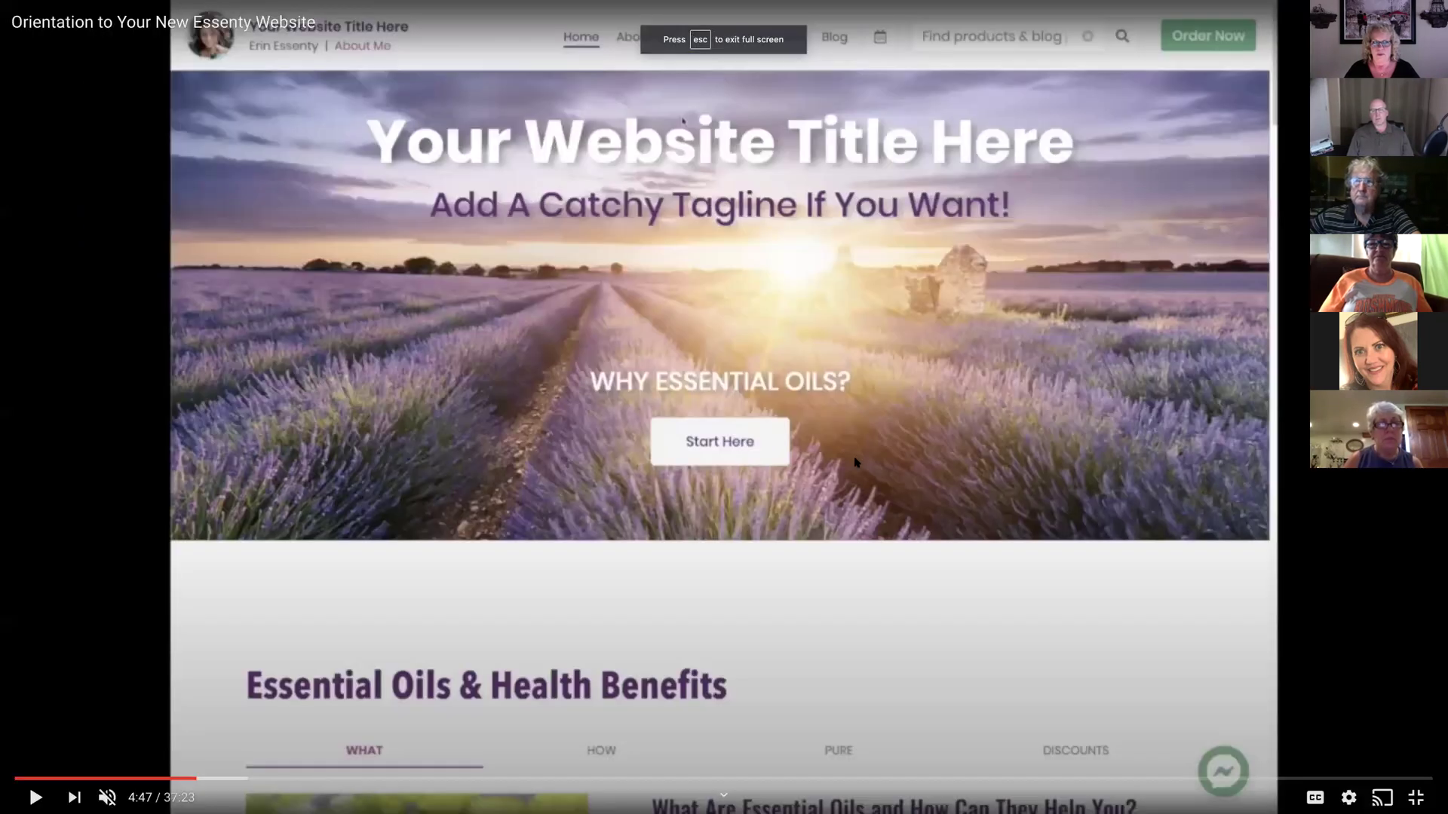
click(34, 797)
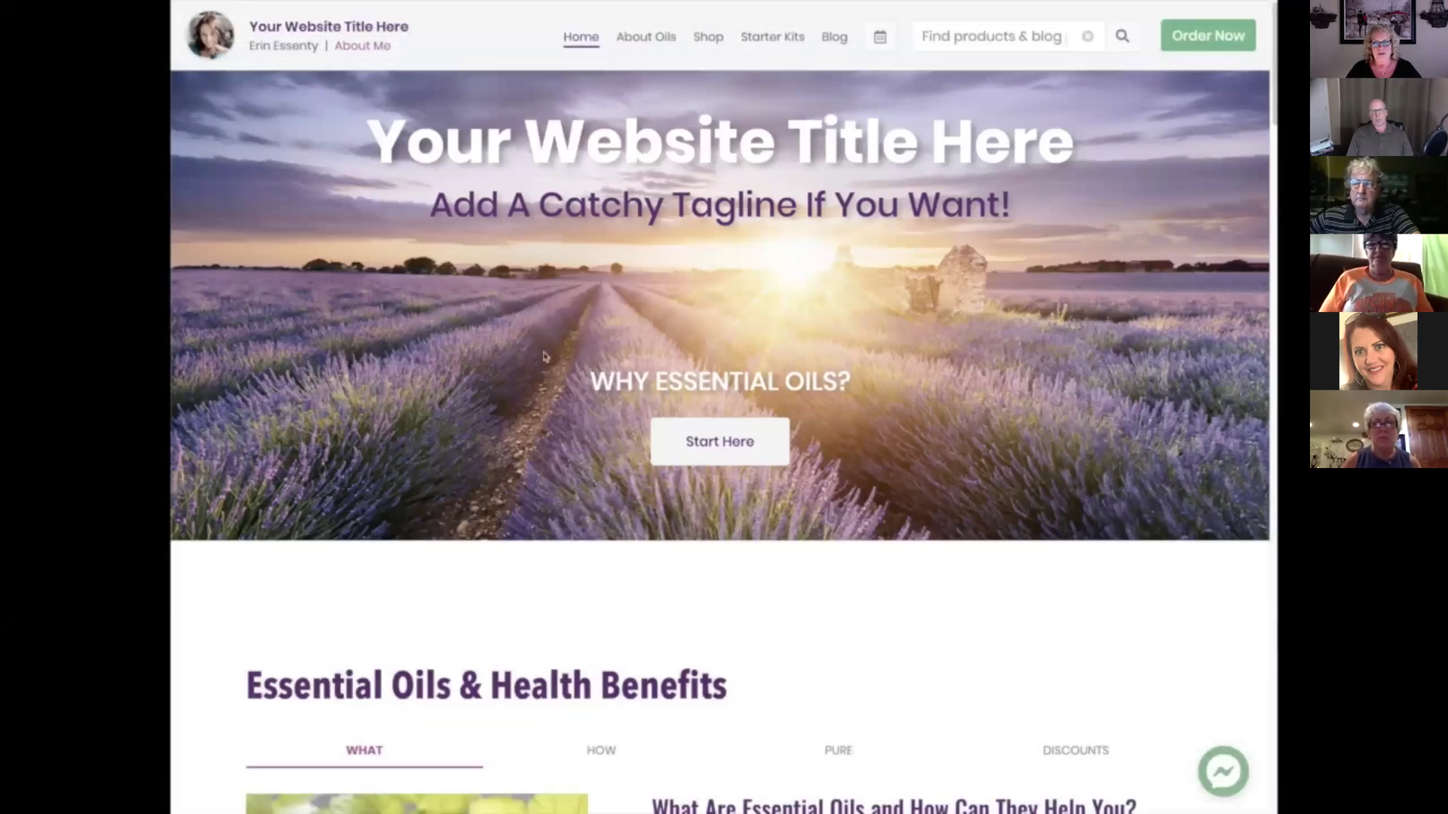
mouse_move(411, 532)
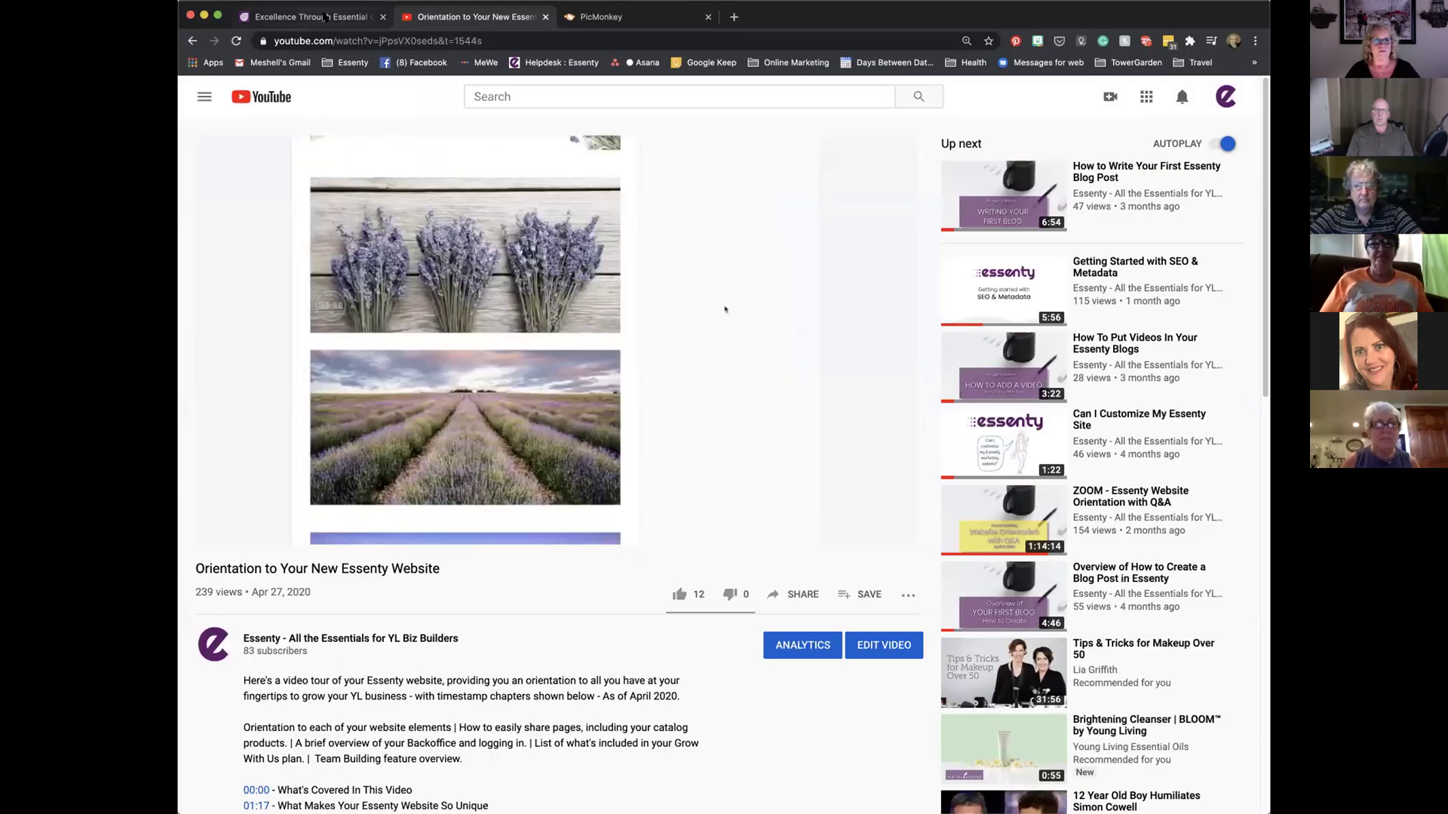
click(219, 532)
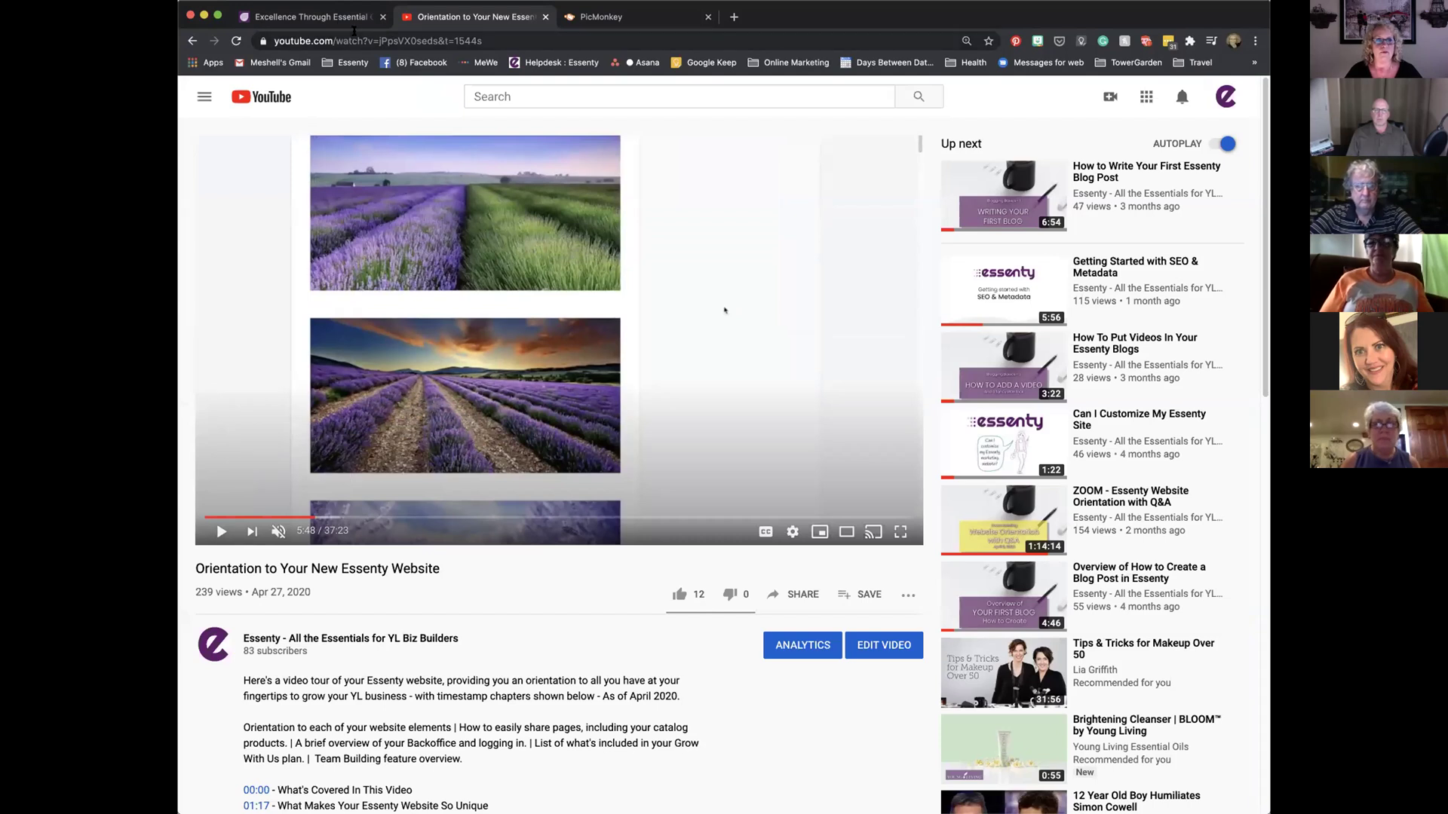
Return to the Excellence Through Essential Oils site and log in to its backoffice with the prefilled credentials
click(329, 16)
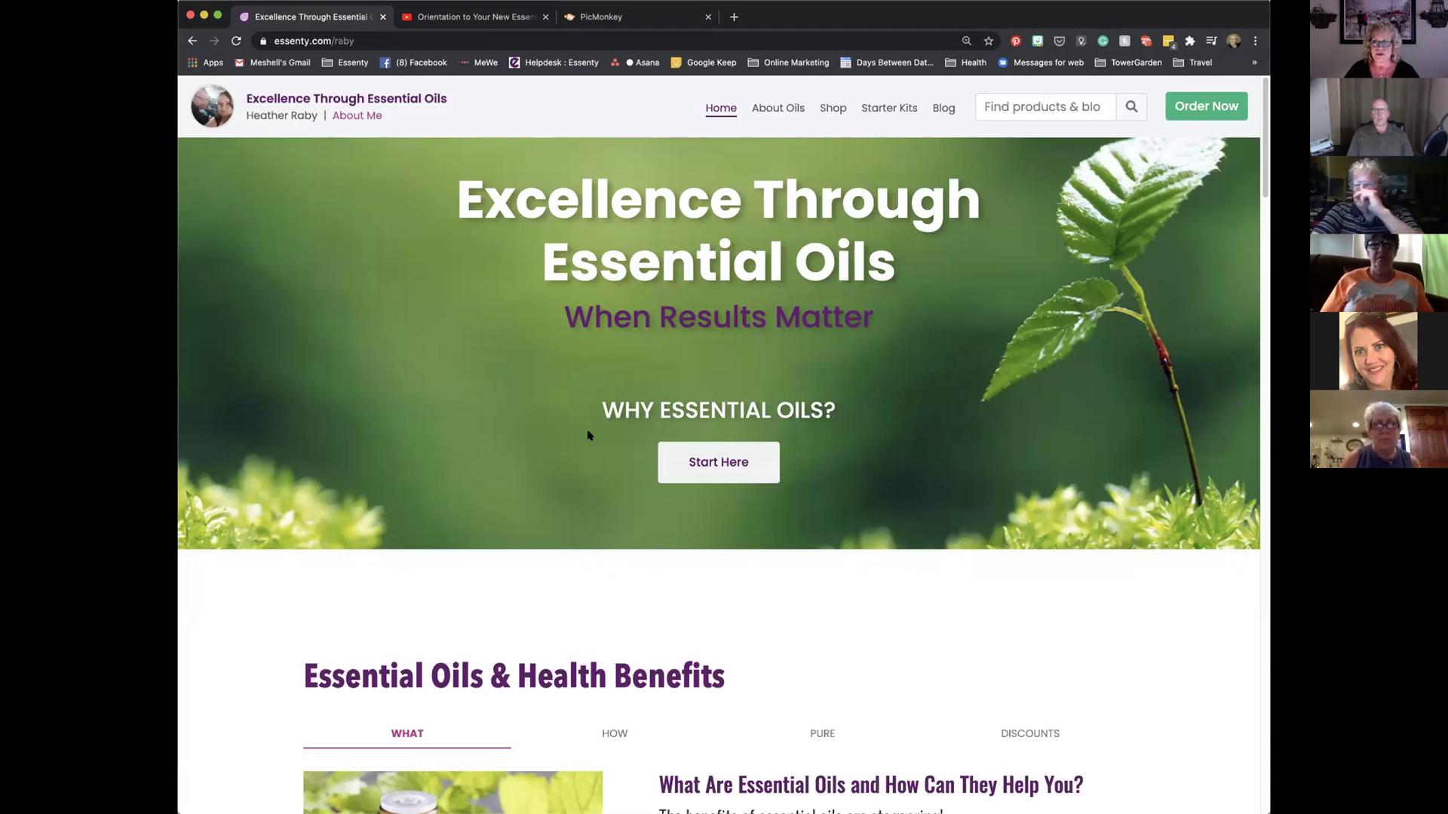
scroll(1000, 346, down, 1)
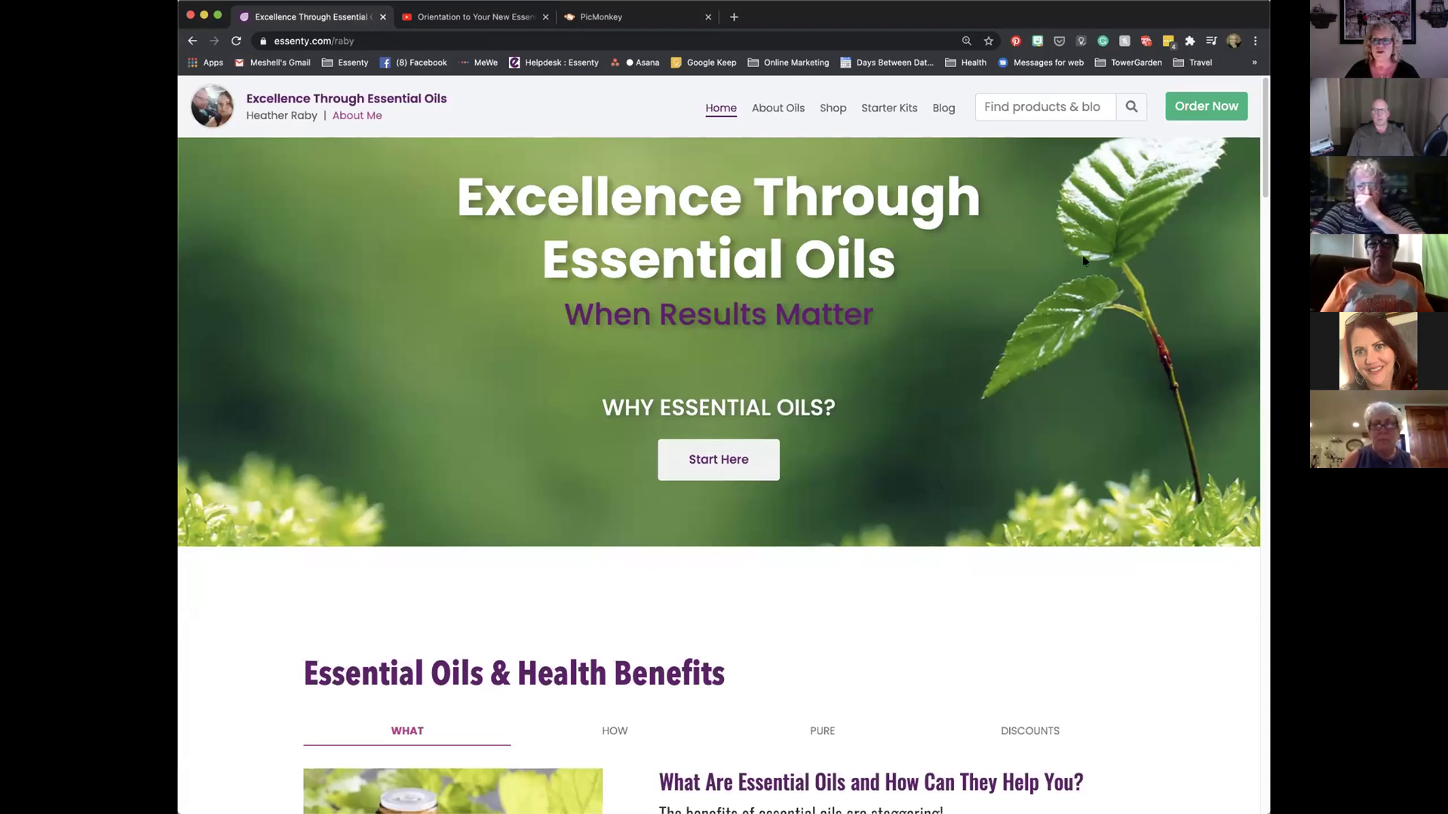
scroll(1100, 235, down, 20)
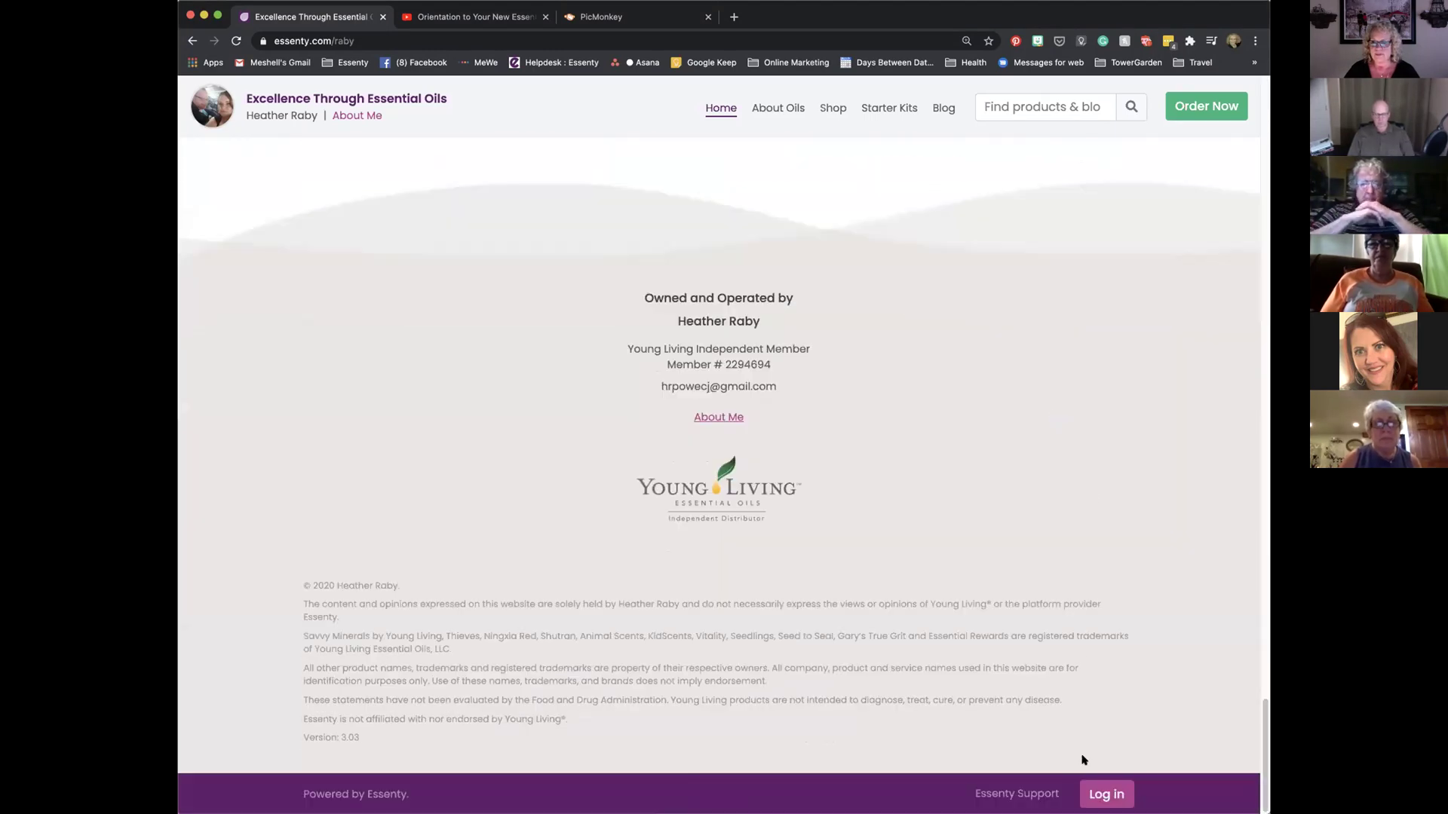
click(1101, 795)
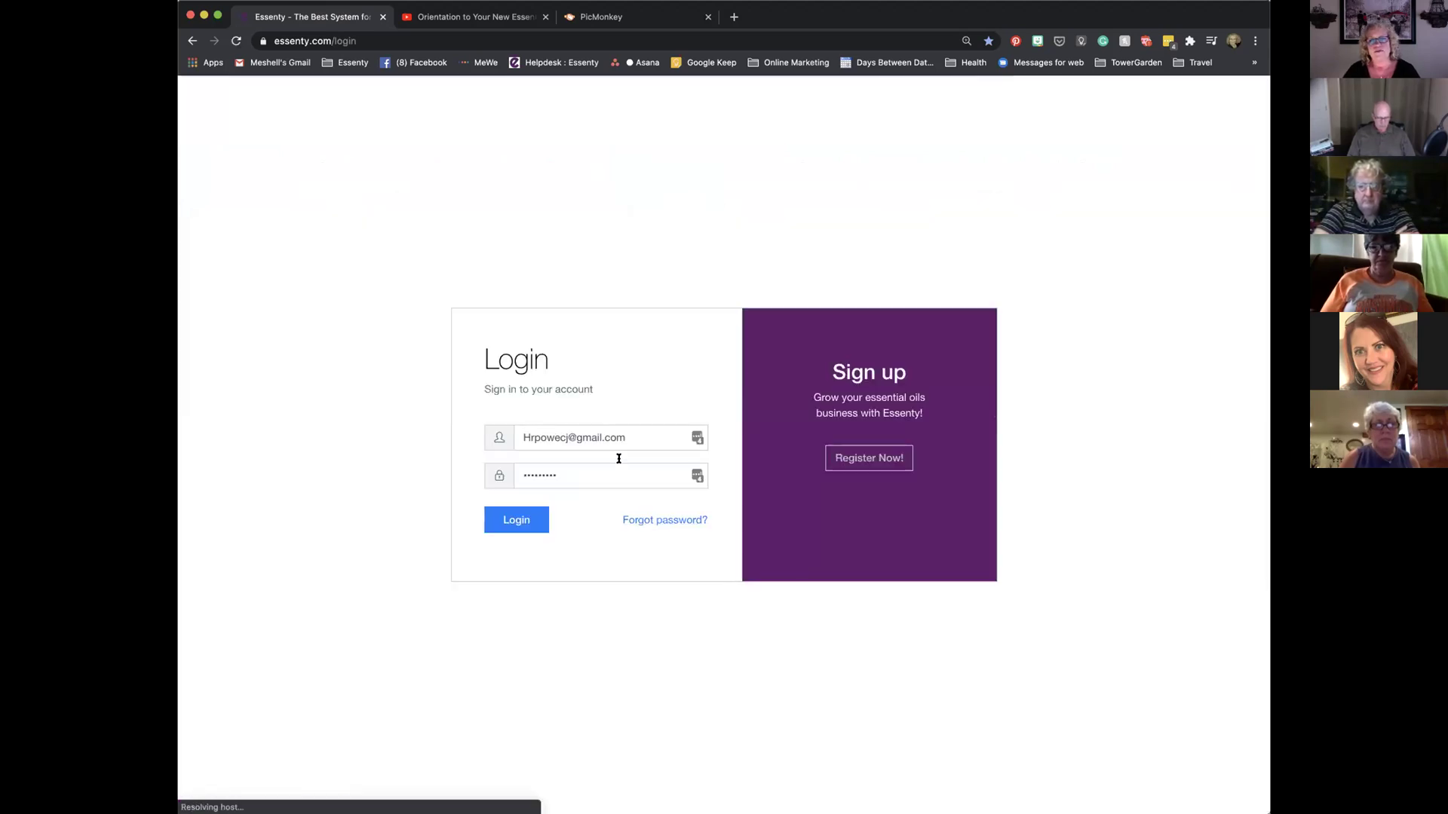
click(507, 520)
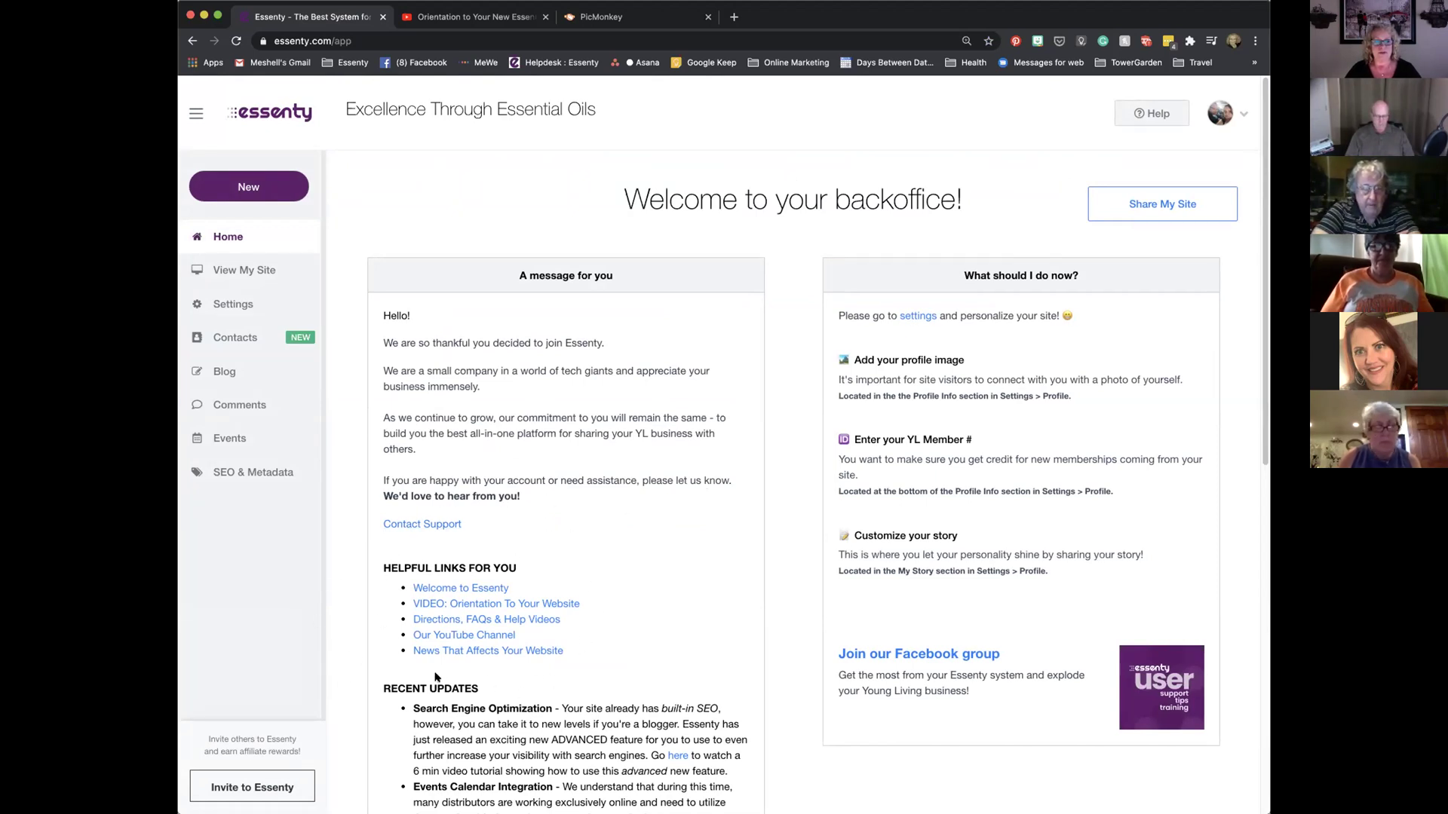
Open the Directions, FAQs & Help Videos site from the backoffice and reload it at support.essenty.com
click(497, 620)
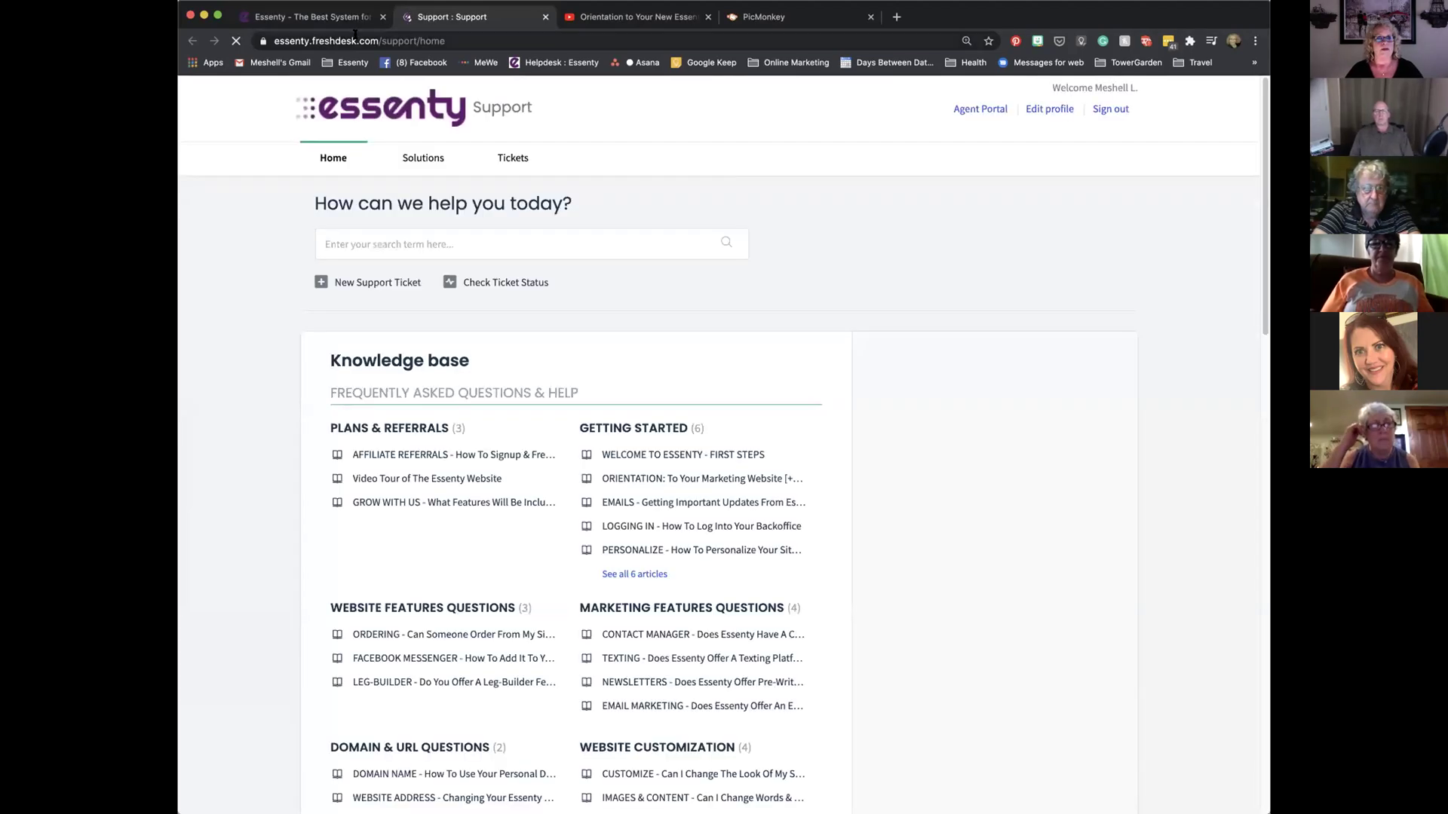
click(355, 35)
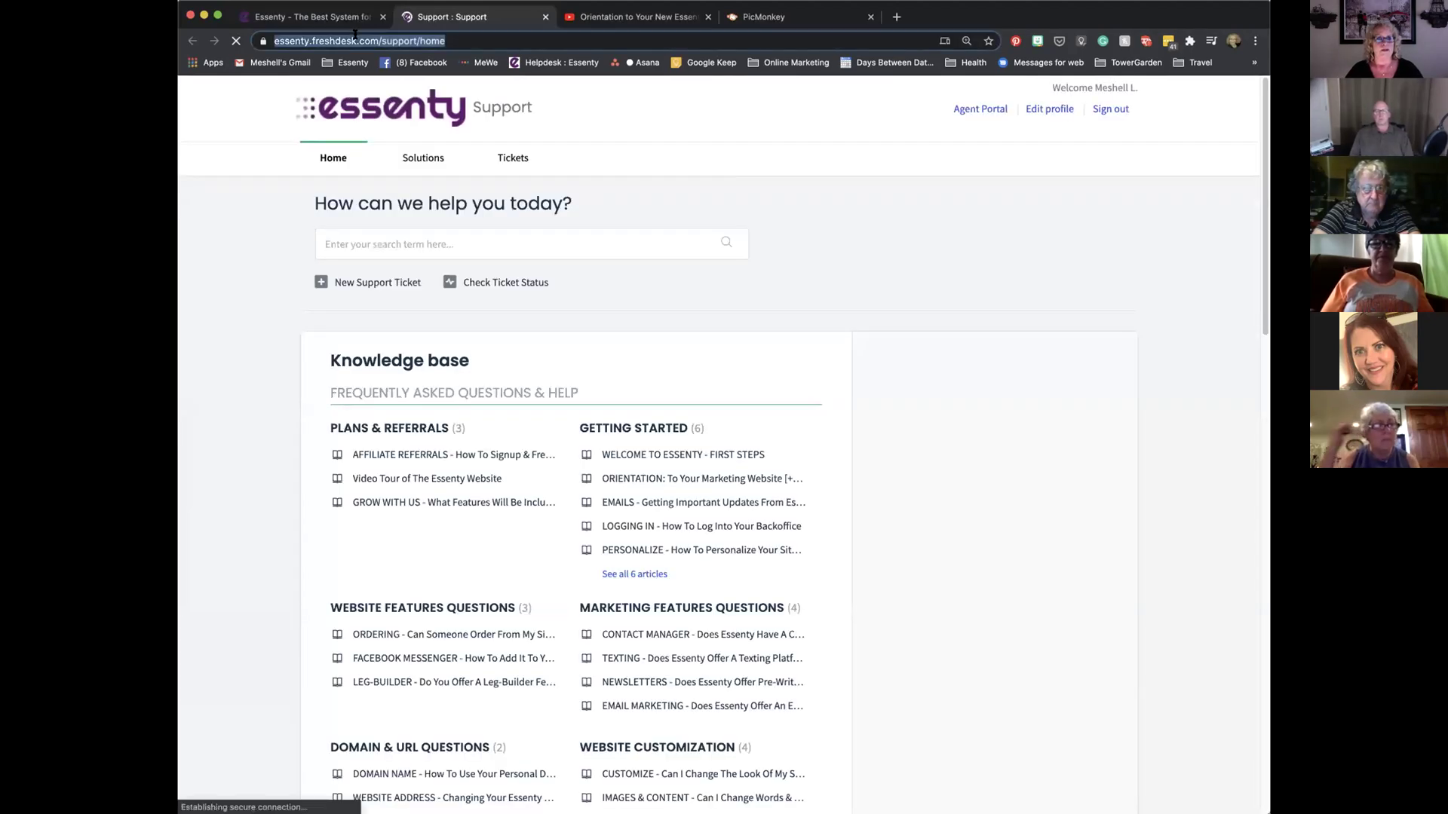
text(suu)
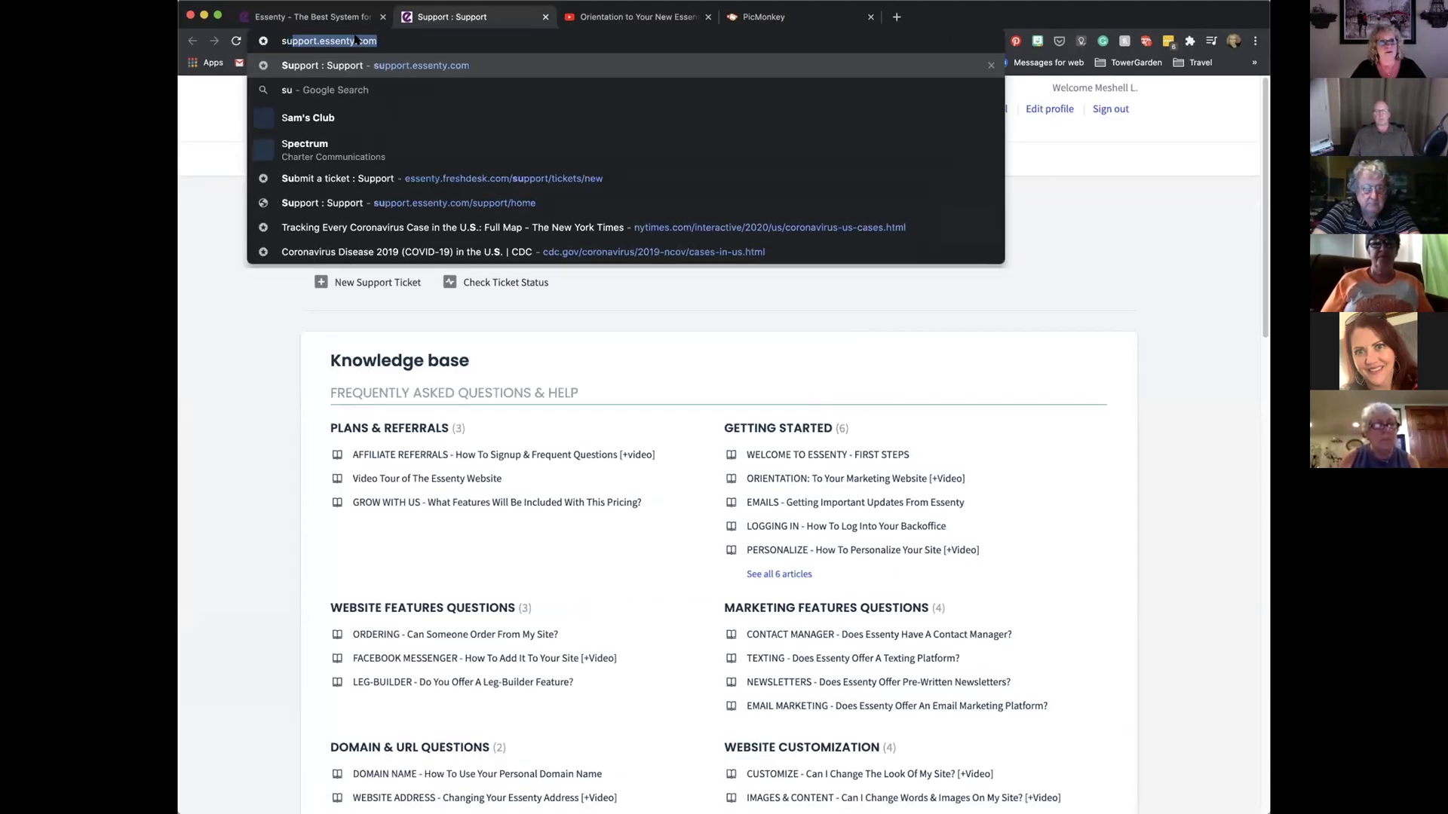
text(p)
key(Return)
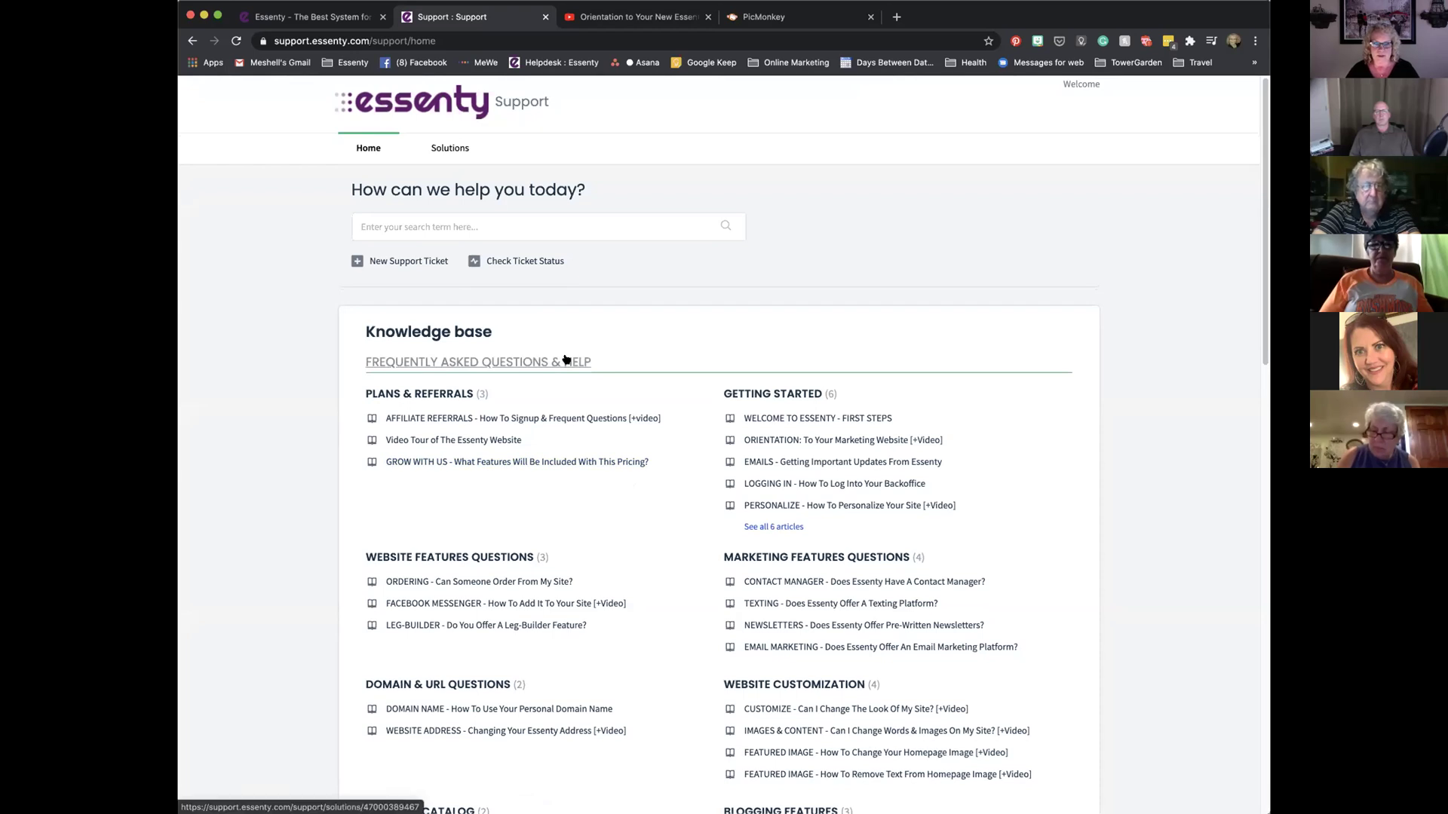
Open the "FREE SITE IMAGES - Choose Your Favorite For Your Homepage" article under Website Images in the knowledge base's free resources
scroll(582, 370, down, 3)
scroll(582, 378, down, 10)
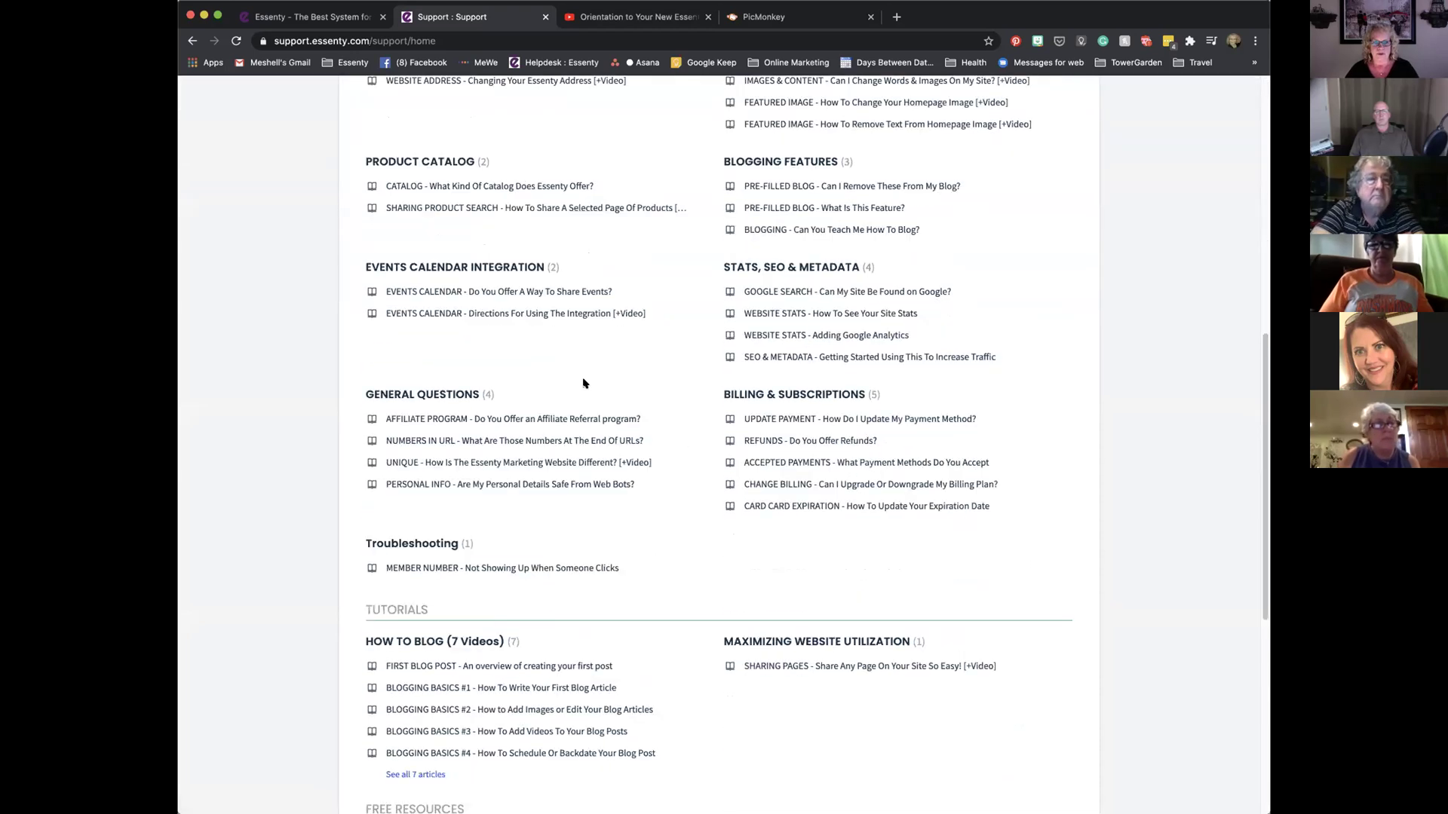
scroll(579, 391, down, 1)
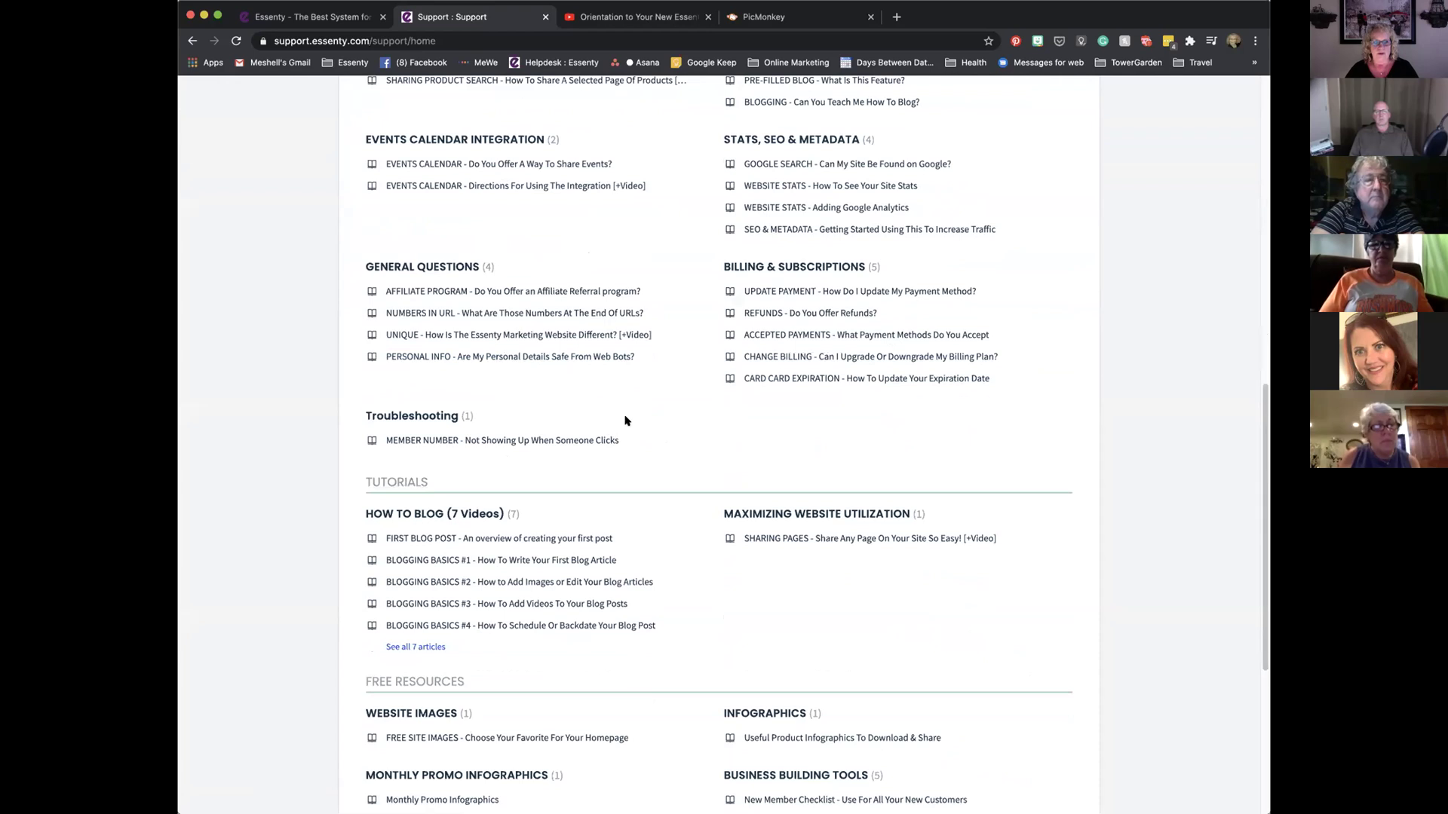
scroll(625, 420, down, 3)
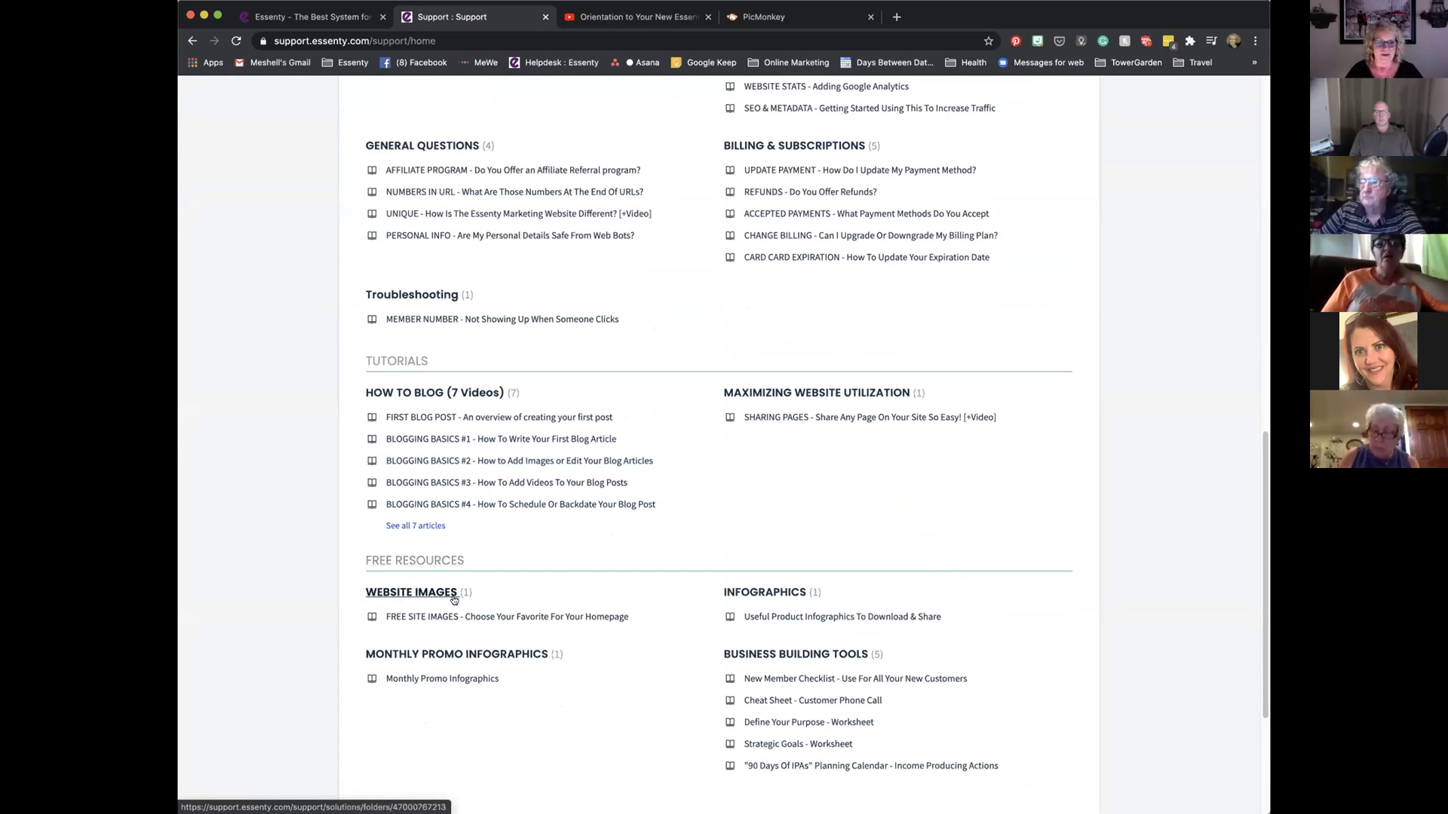
click(471, 615)
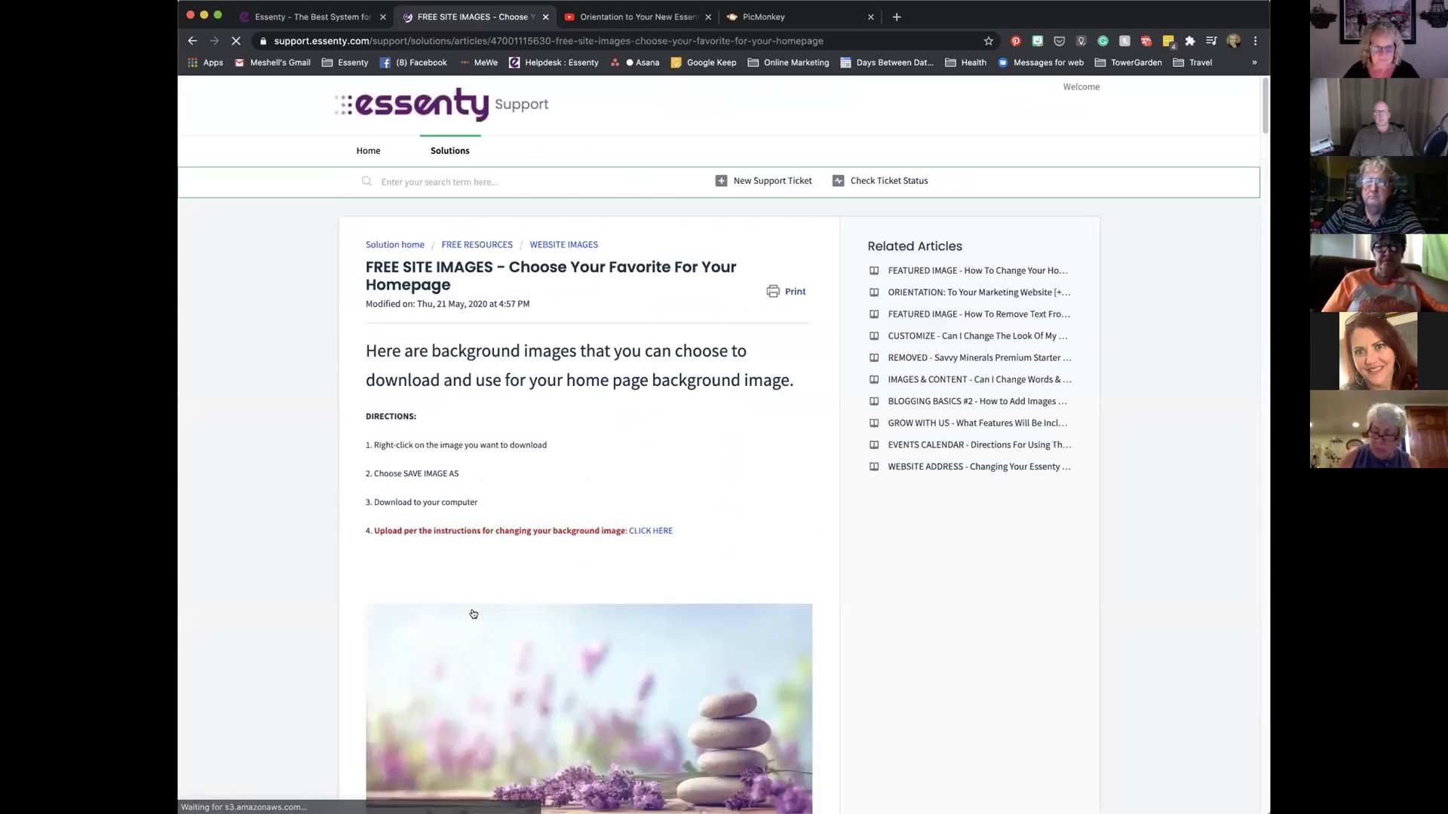
Look through the article's free background images for a suitable homepage picture
scroll(802, 556, down, 6)
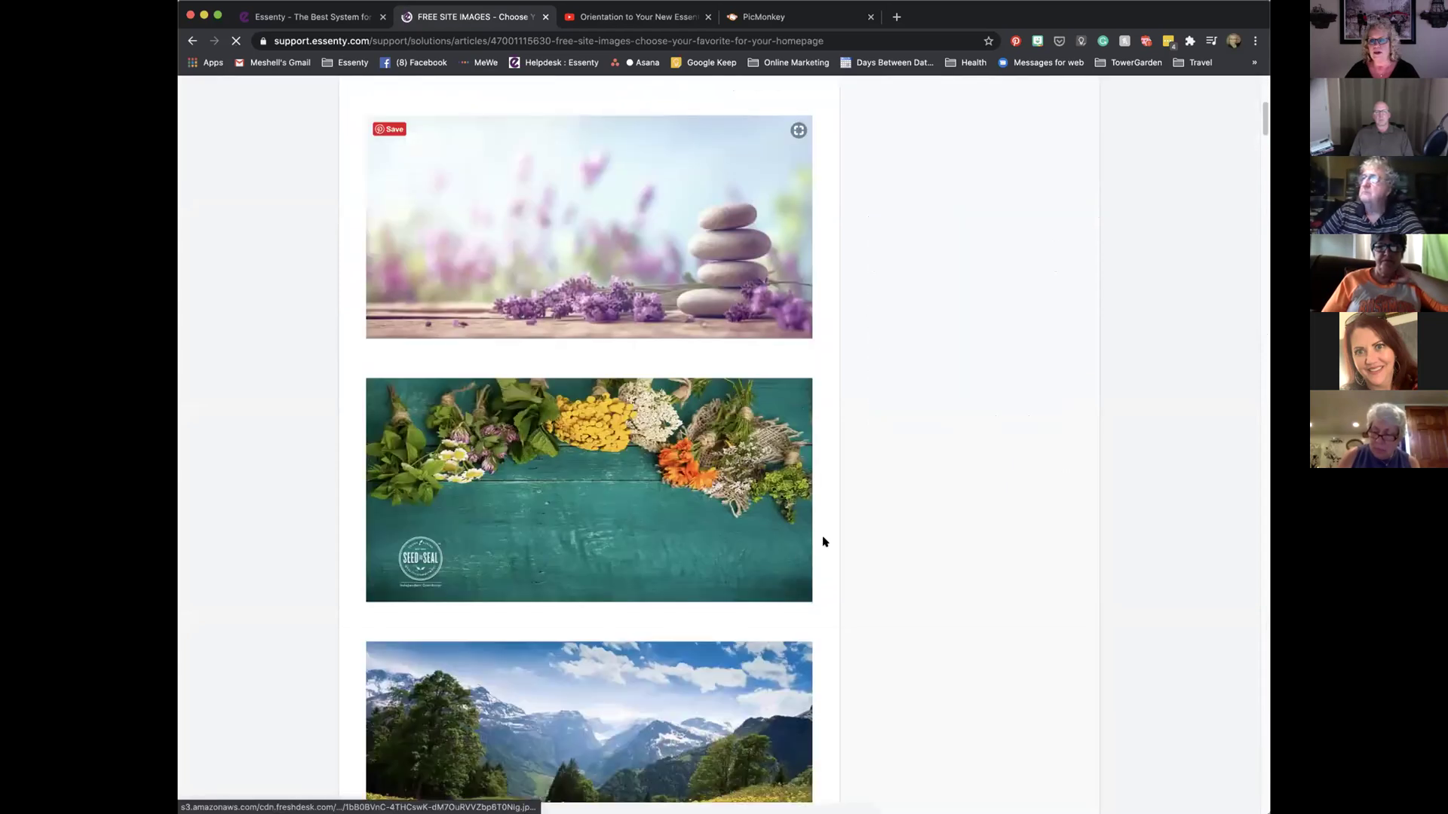
scroll(824, 542, down, 11)
scroll(898, 500, down, 17)
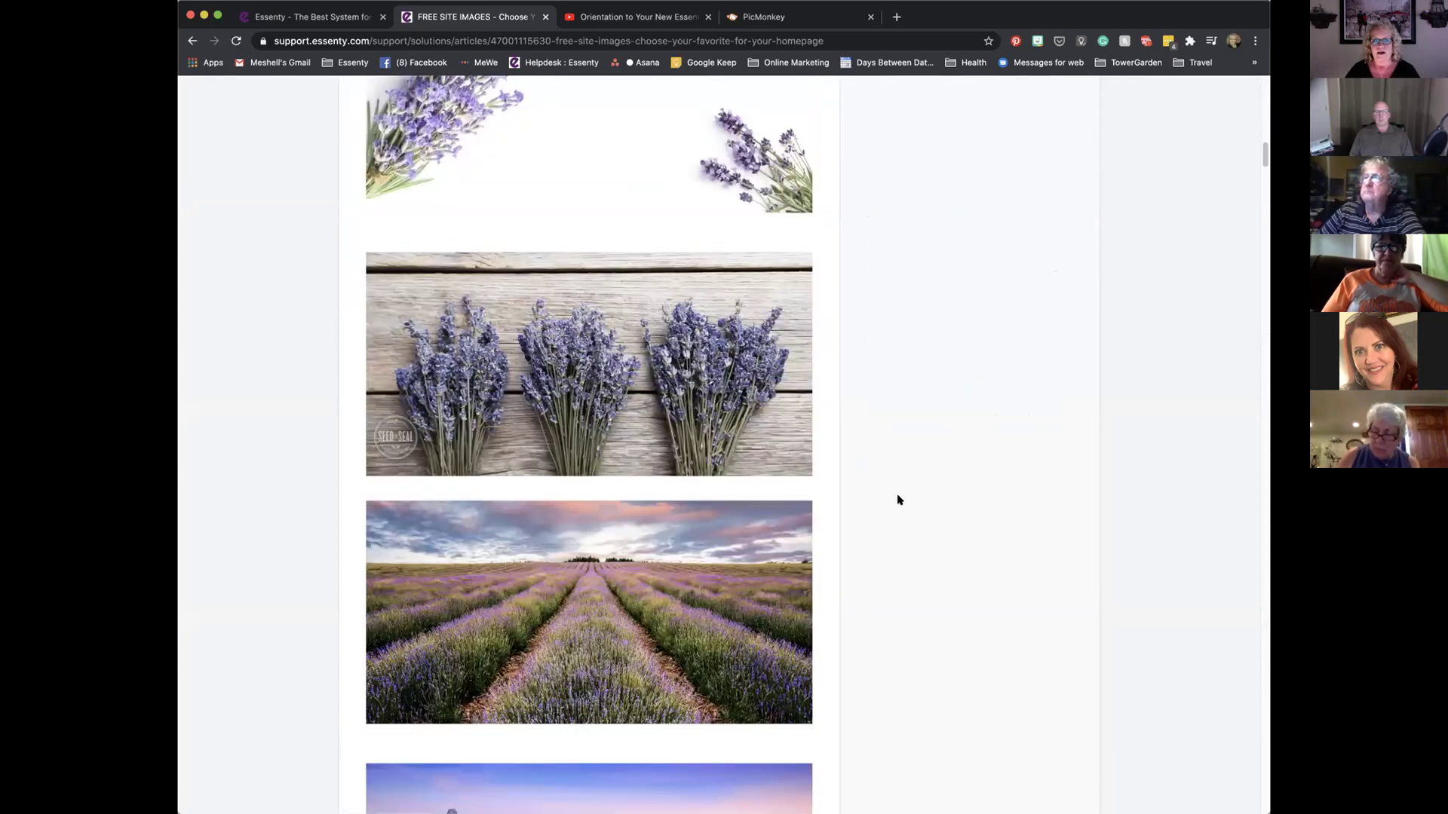
scroll(898, 500, down, 14)
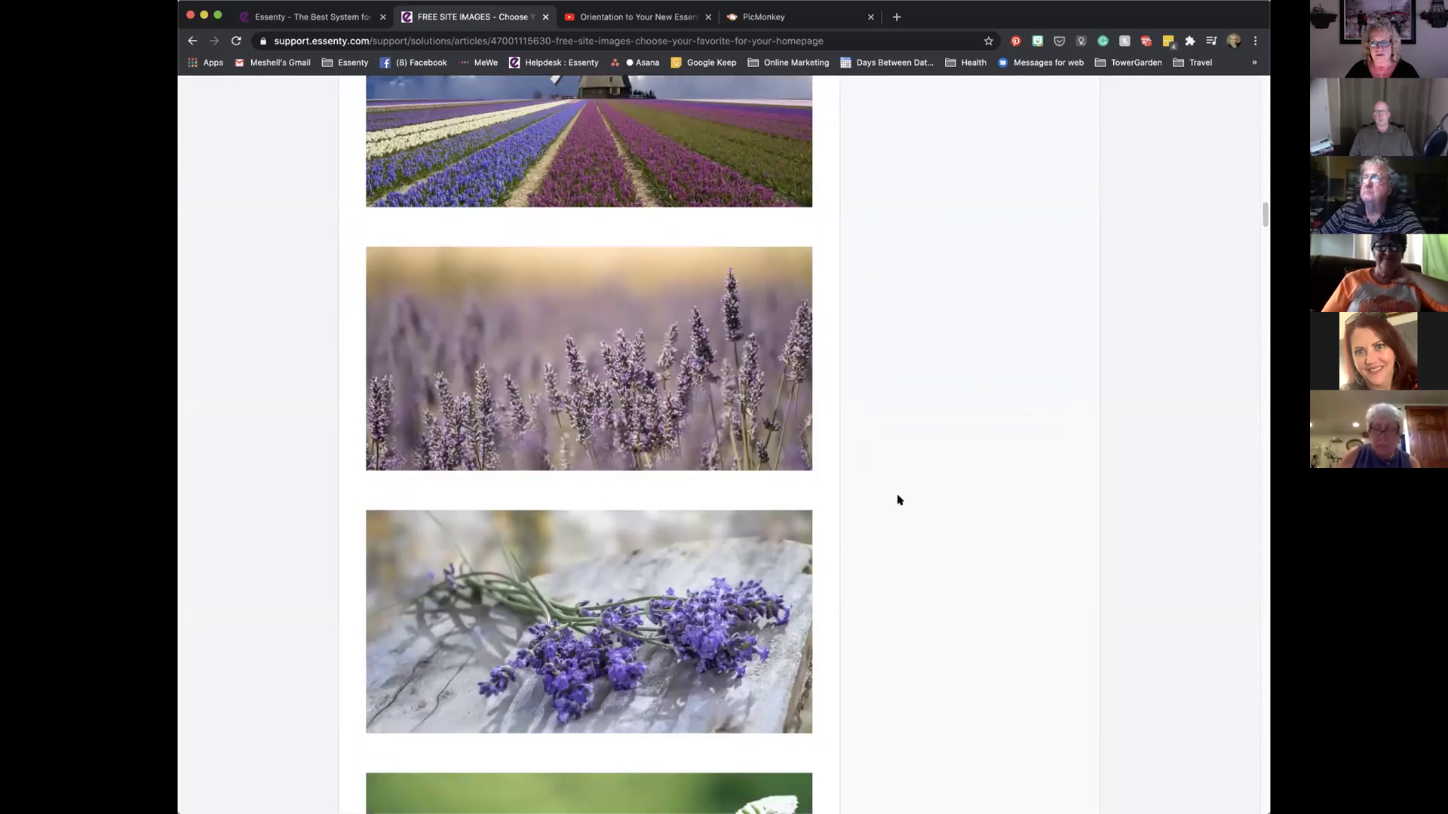
scroll(898, 500, down, 20)
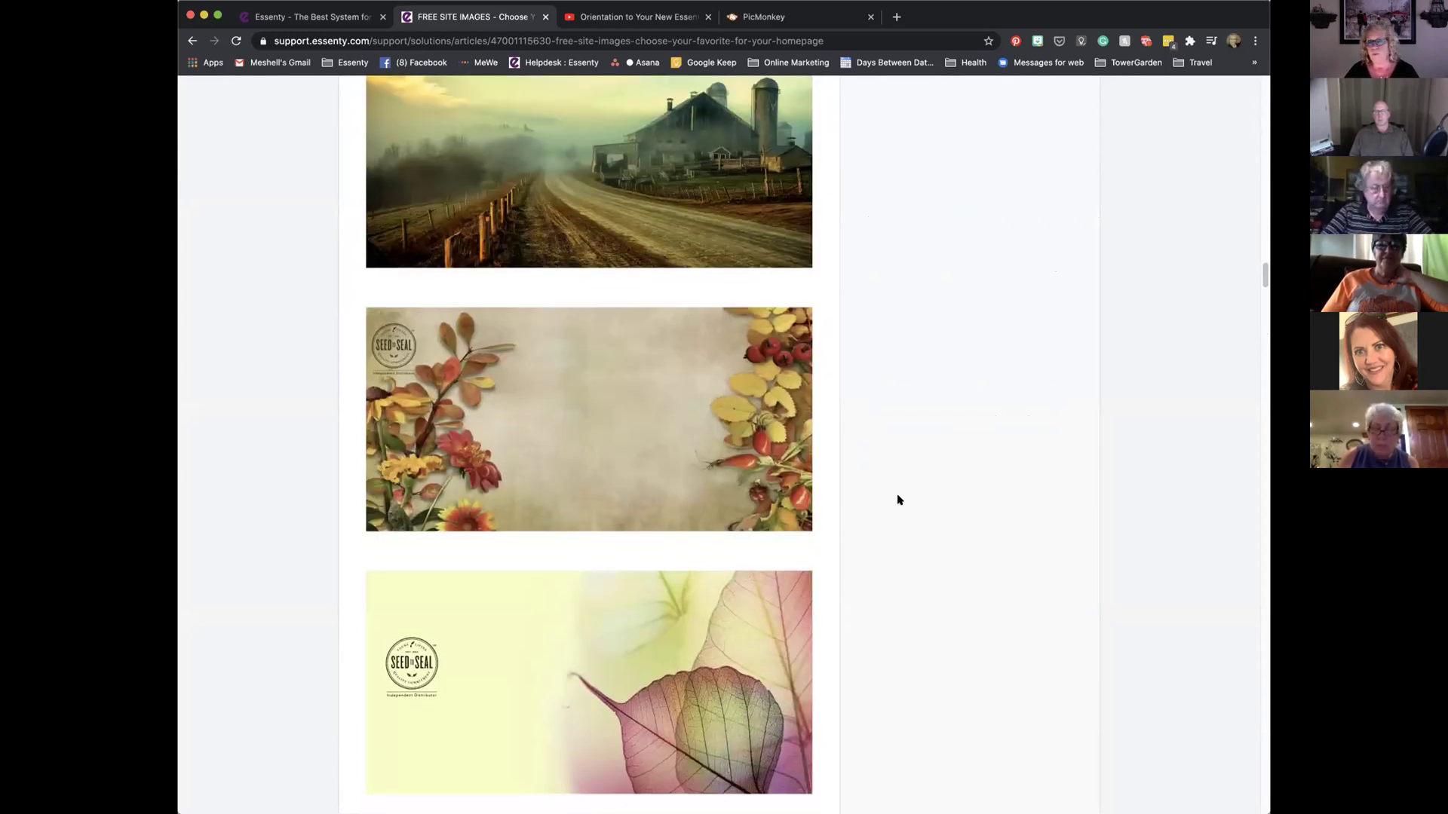
scroll(898, 500, down, 6)
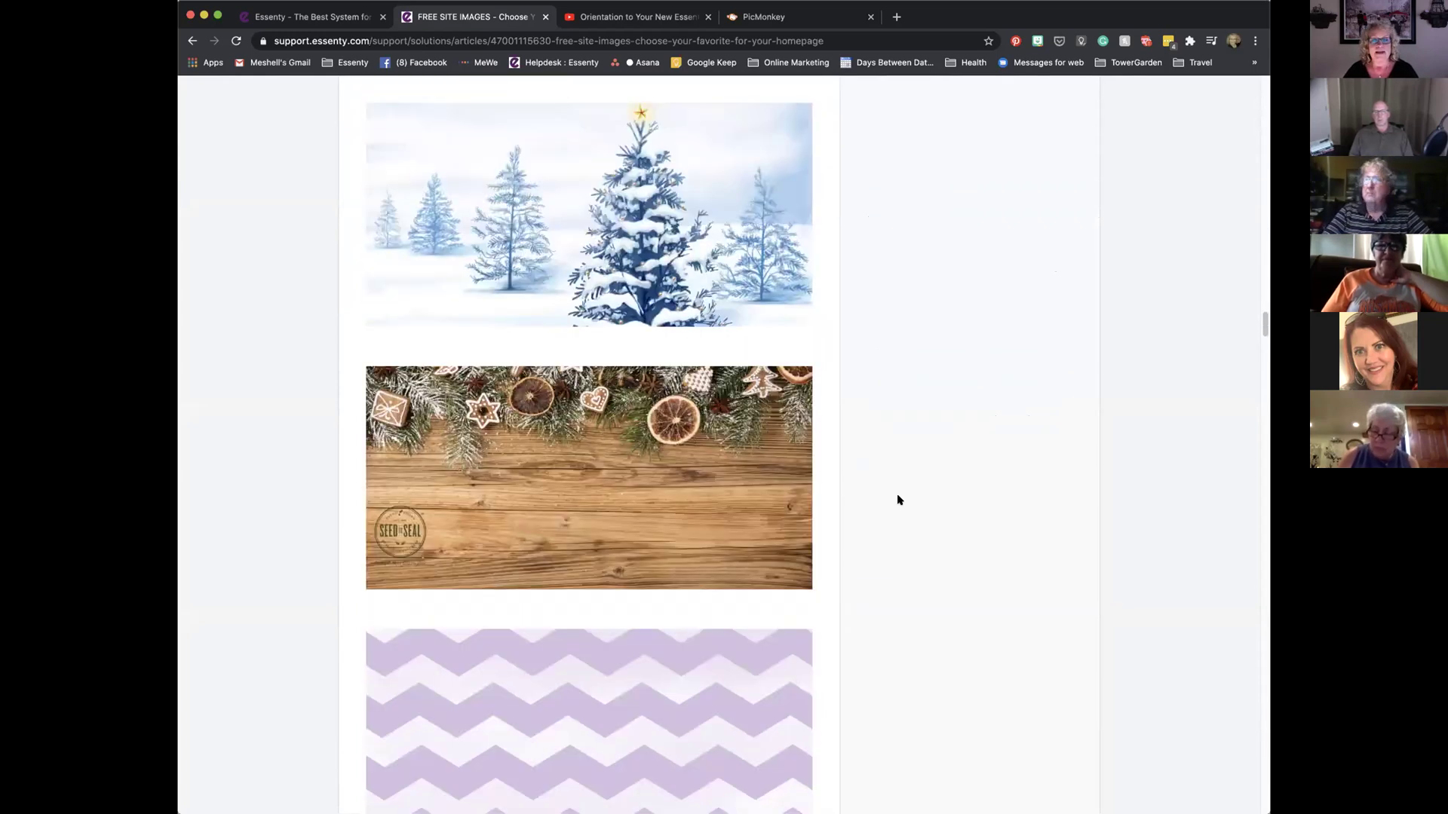
scroll(898, 500, down, 6)
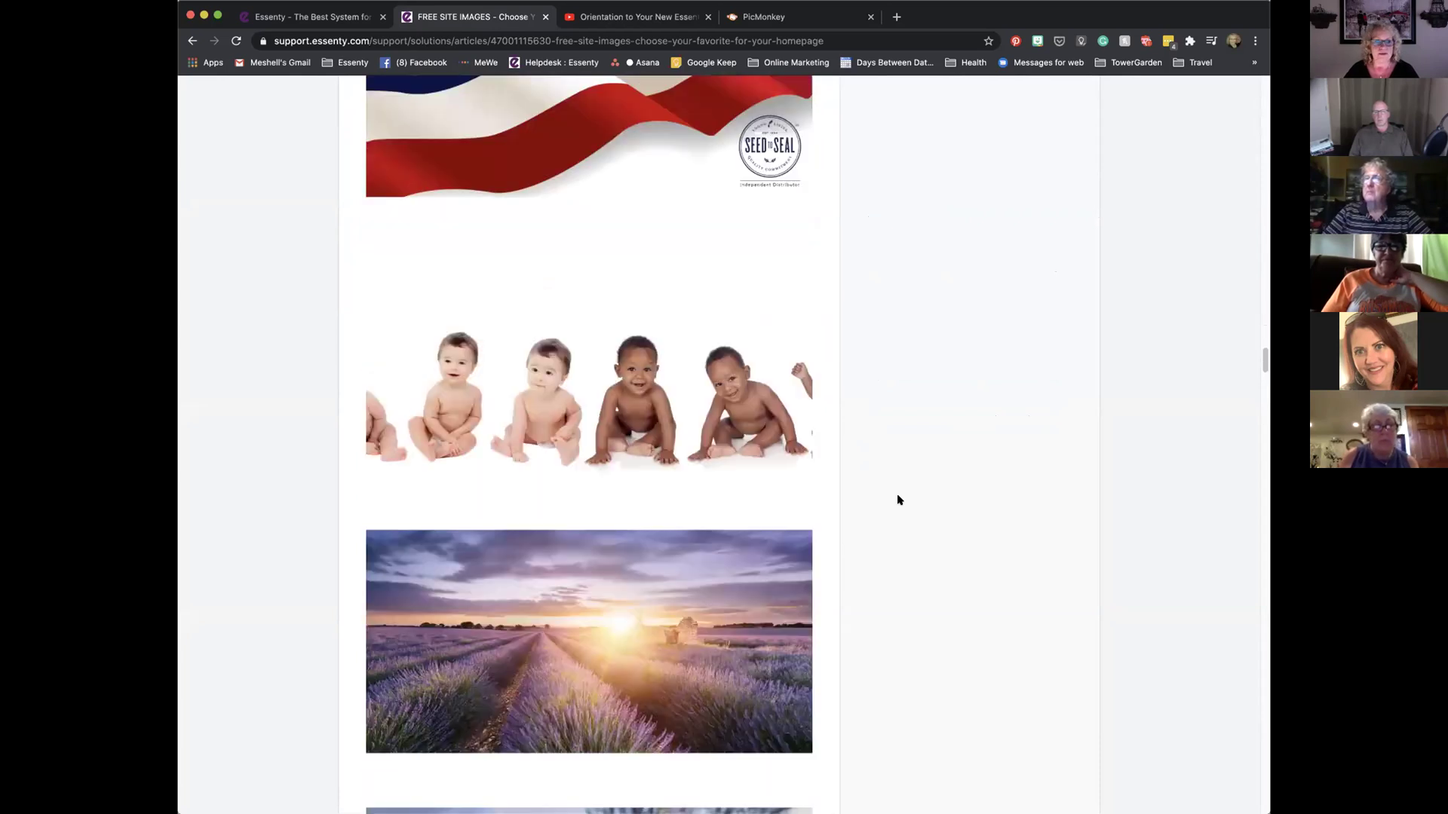
scroll(898, 500, down, 3)
scroll(898, 500, down, 4)
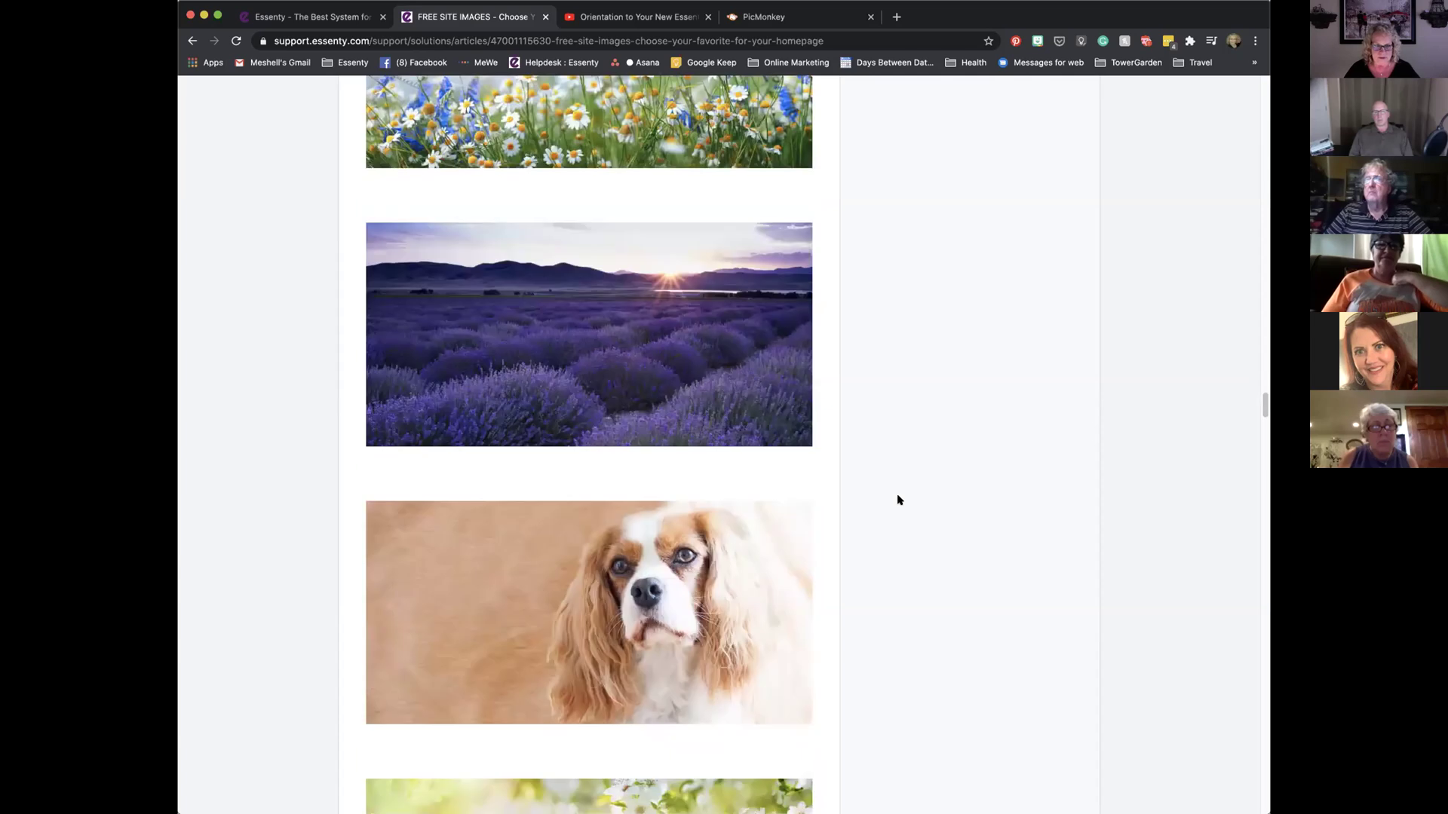
scroll(898, 500, down, 3)
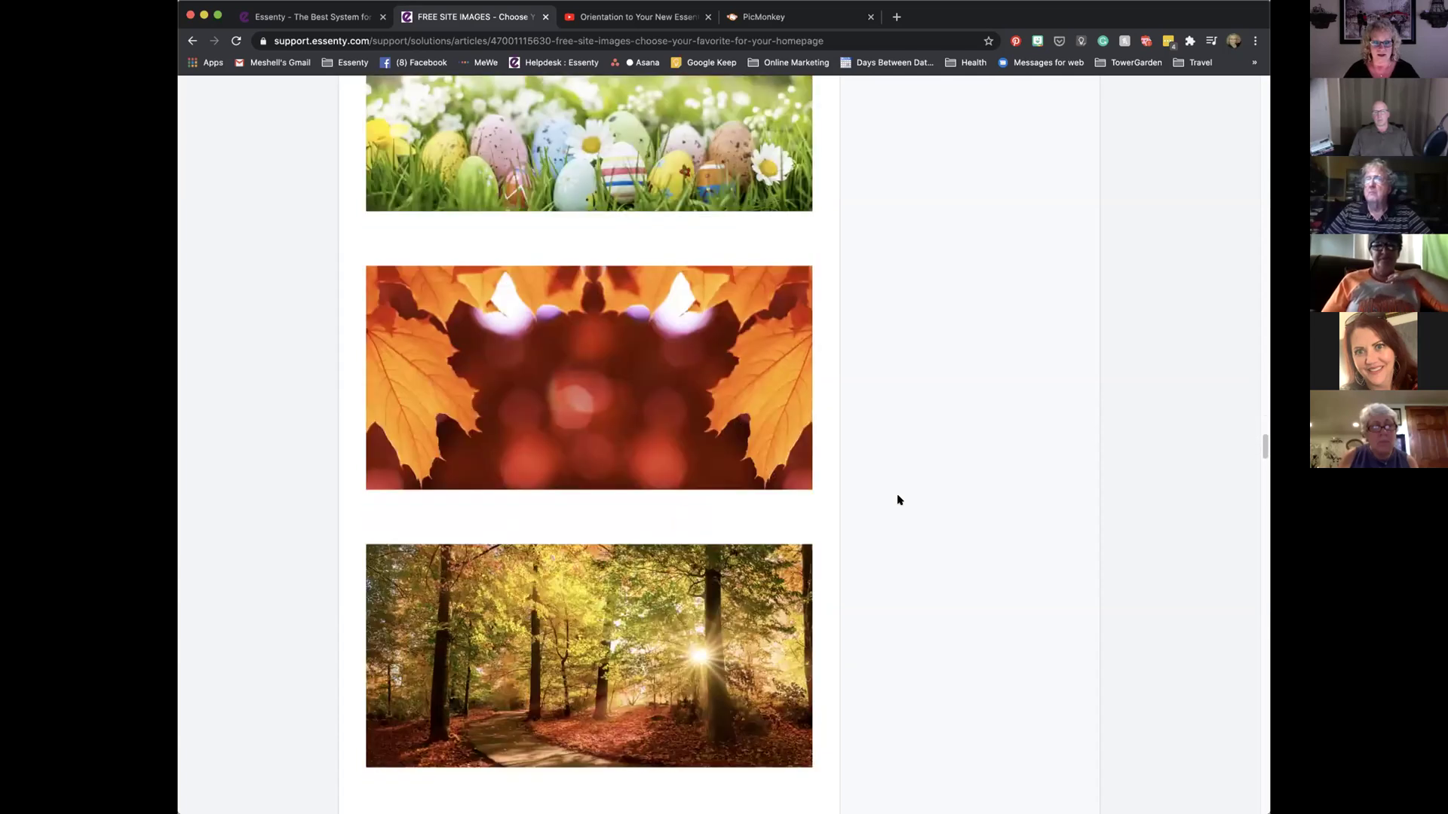
scroll(898, 500, down, 6)
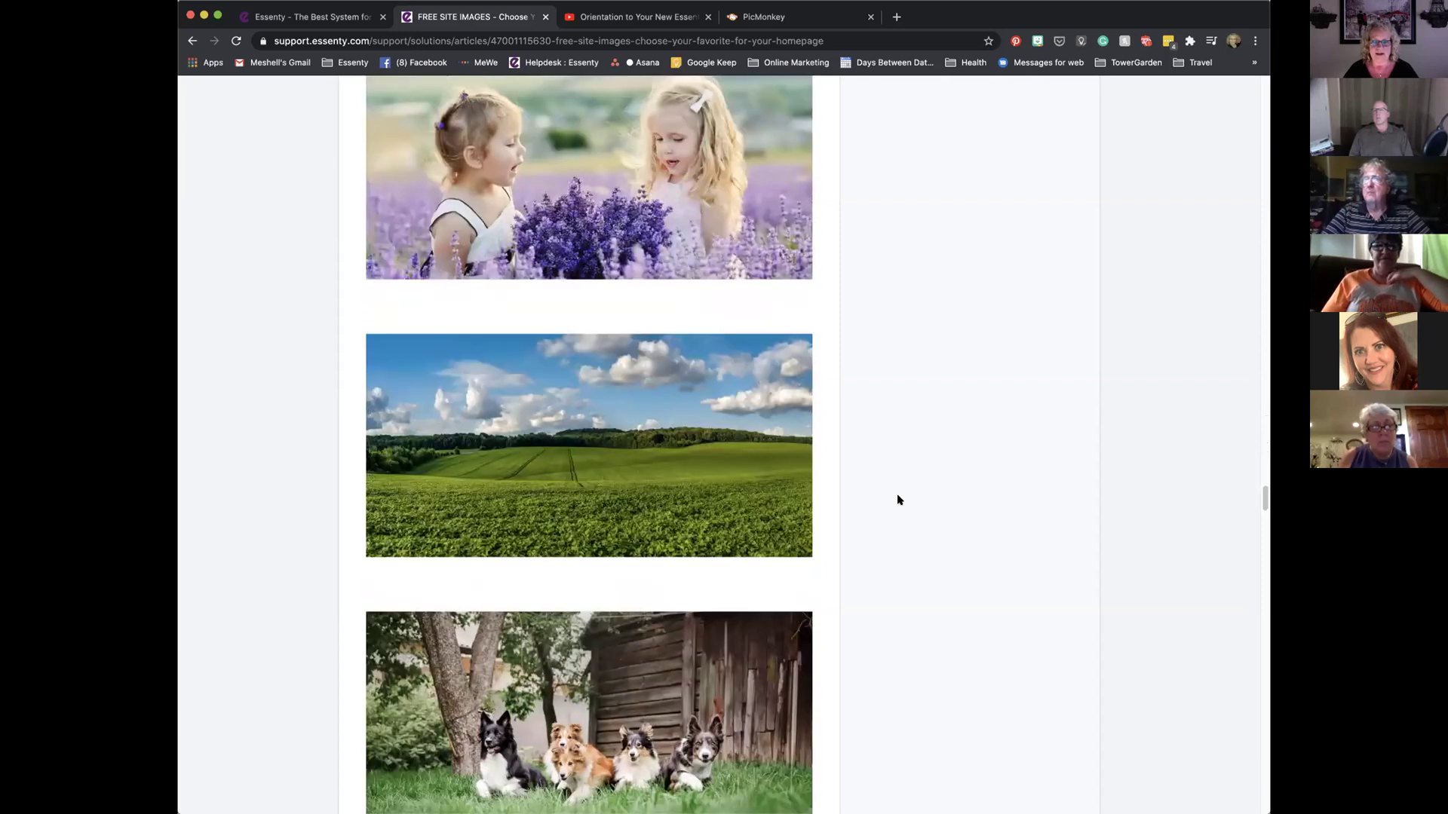
scroll(899, 500, down, 2)
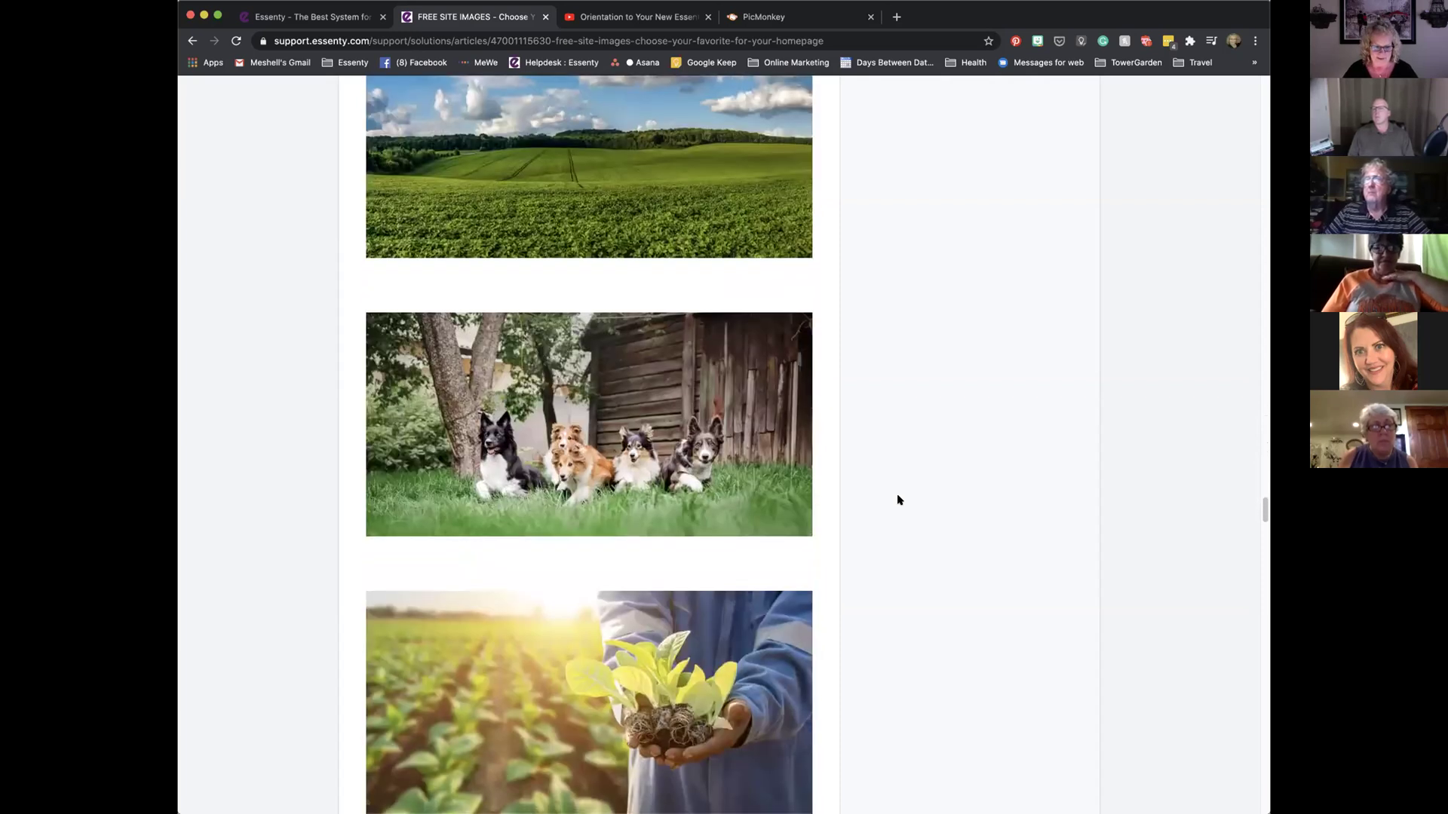
scroll(898, 500, down, 1)
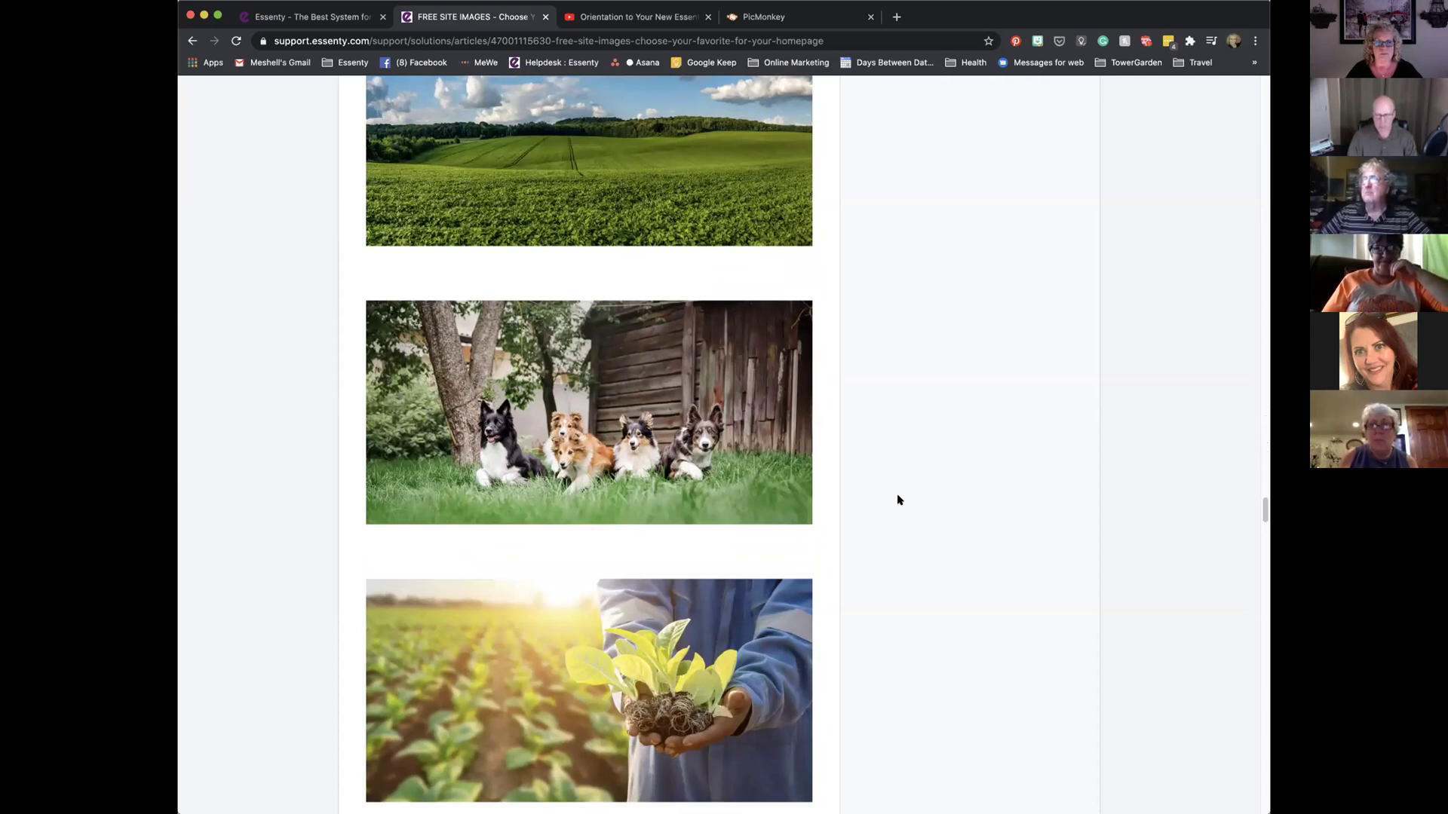
scroll(665, 415, up, 1)
scroll(664, 416, up, 3)
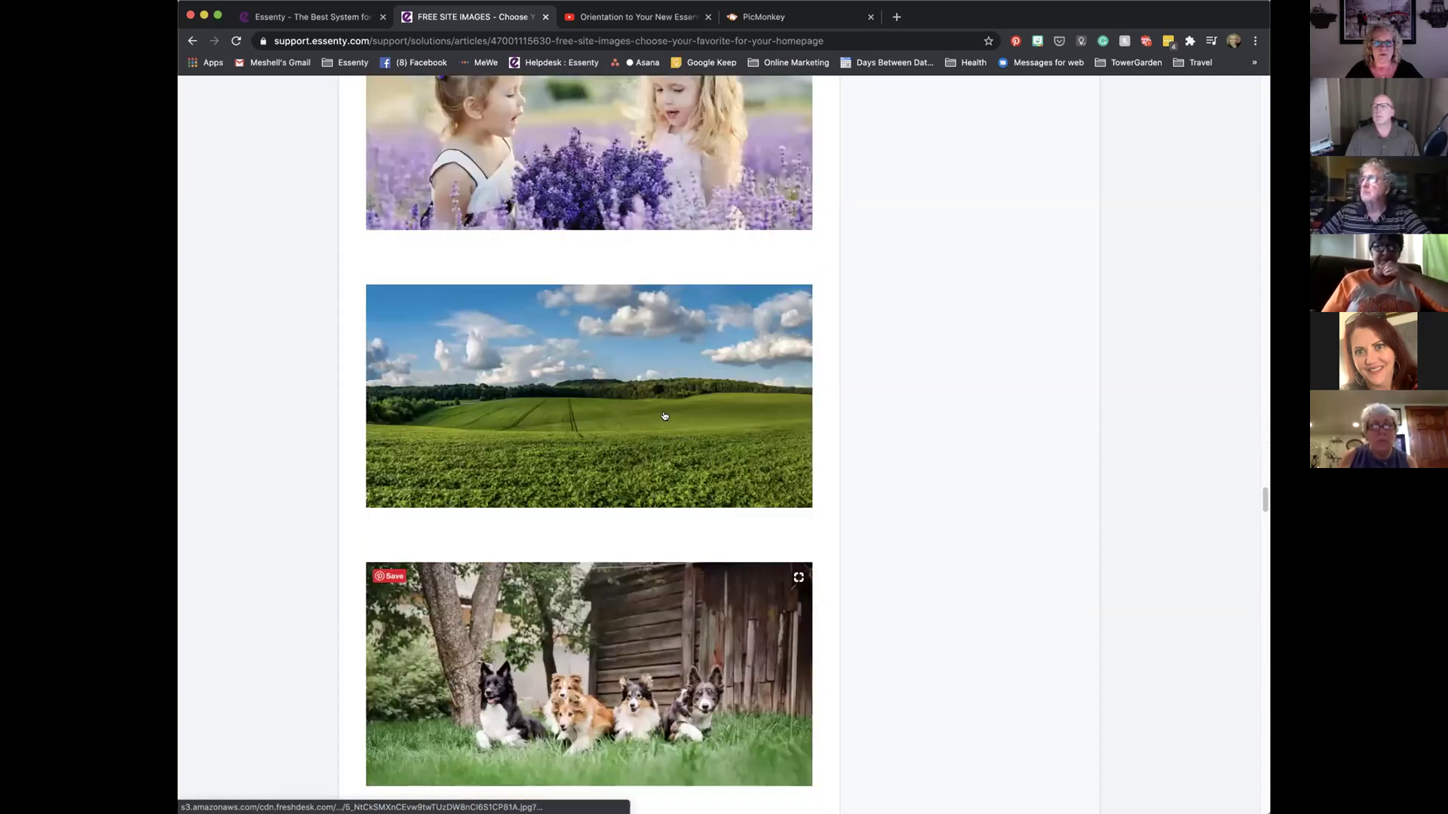
scroll(665, 490, down, 5)
scroll(665, 491, down, 7)
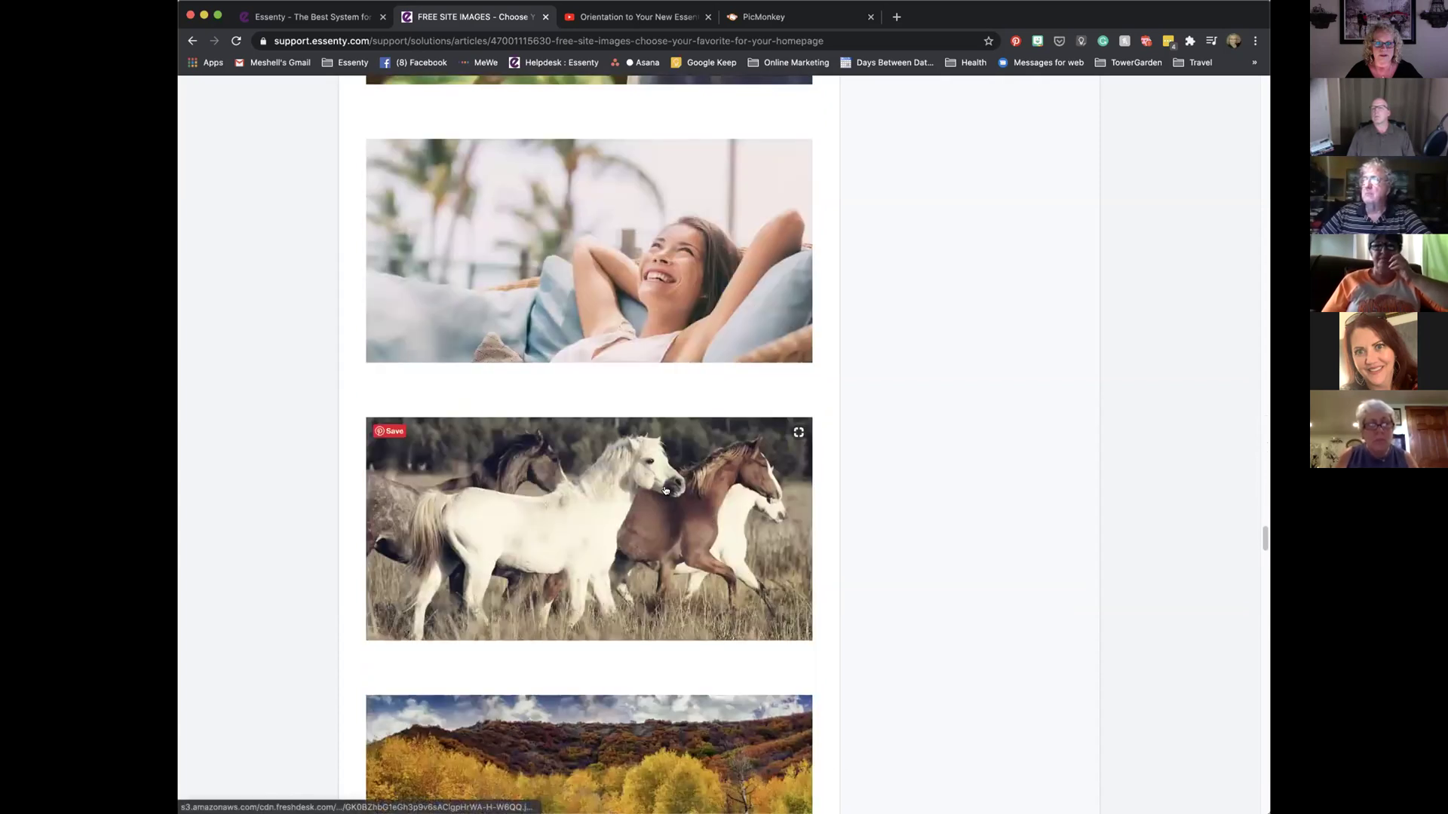
scroll(661, 502, down, 3)
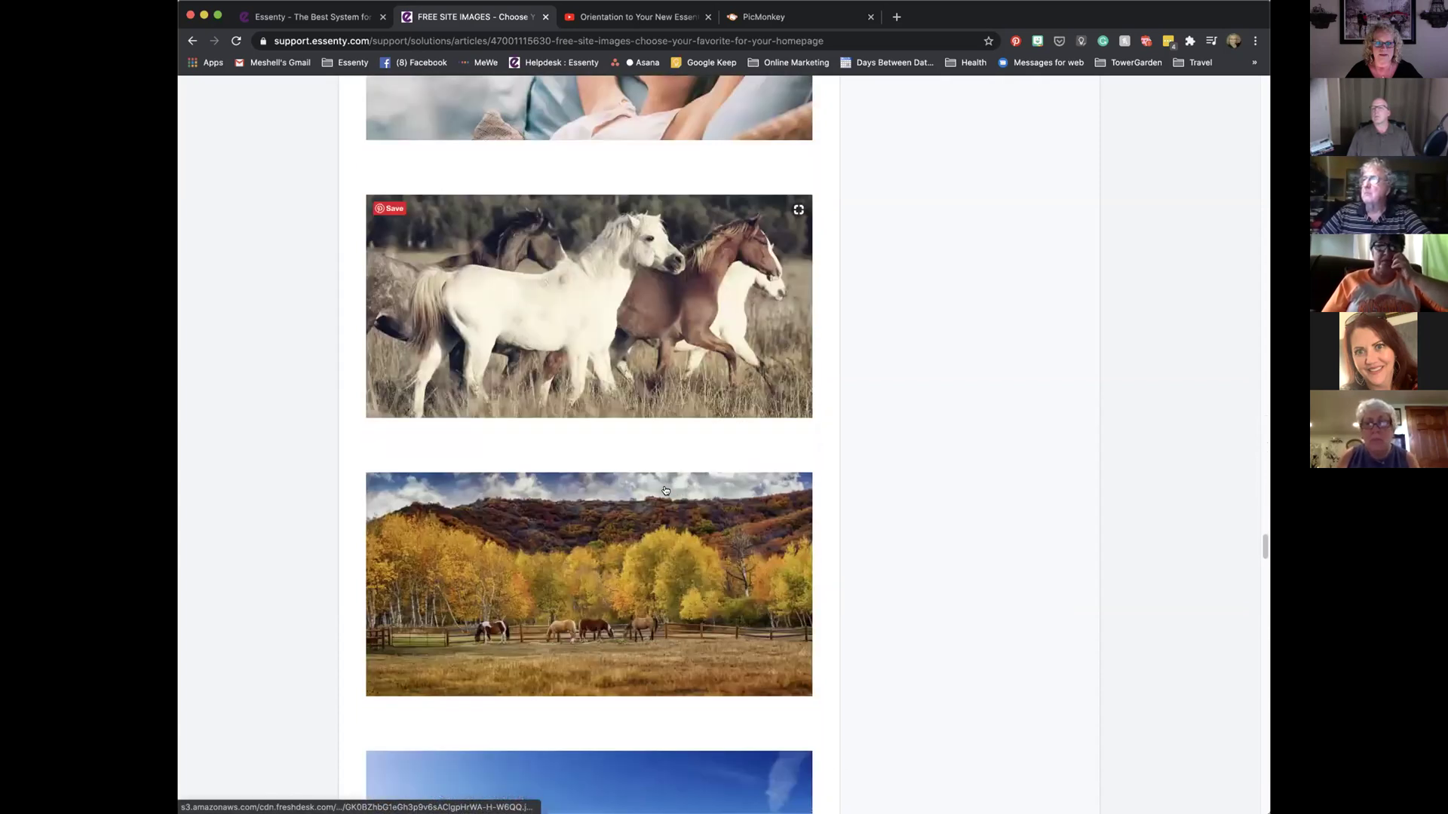
Save the autumn image with horses grazing by the fence to the computer and dismiss the downloads bar
right_click(606, 574)
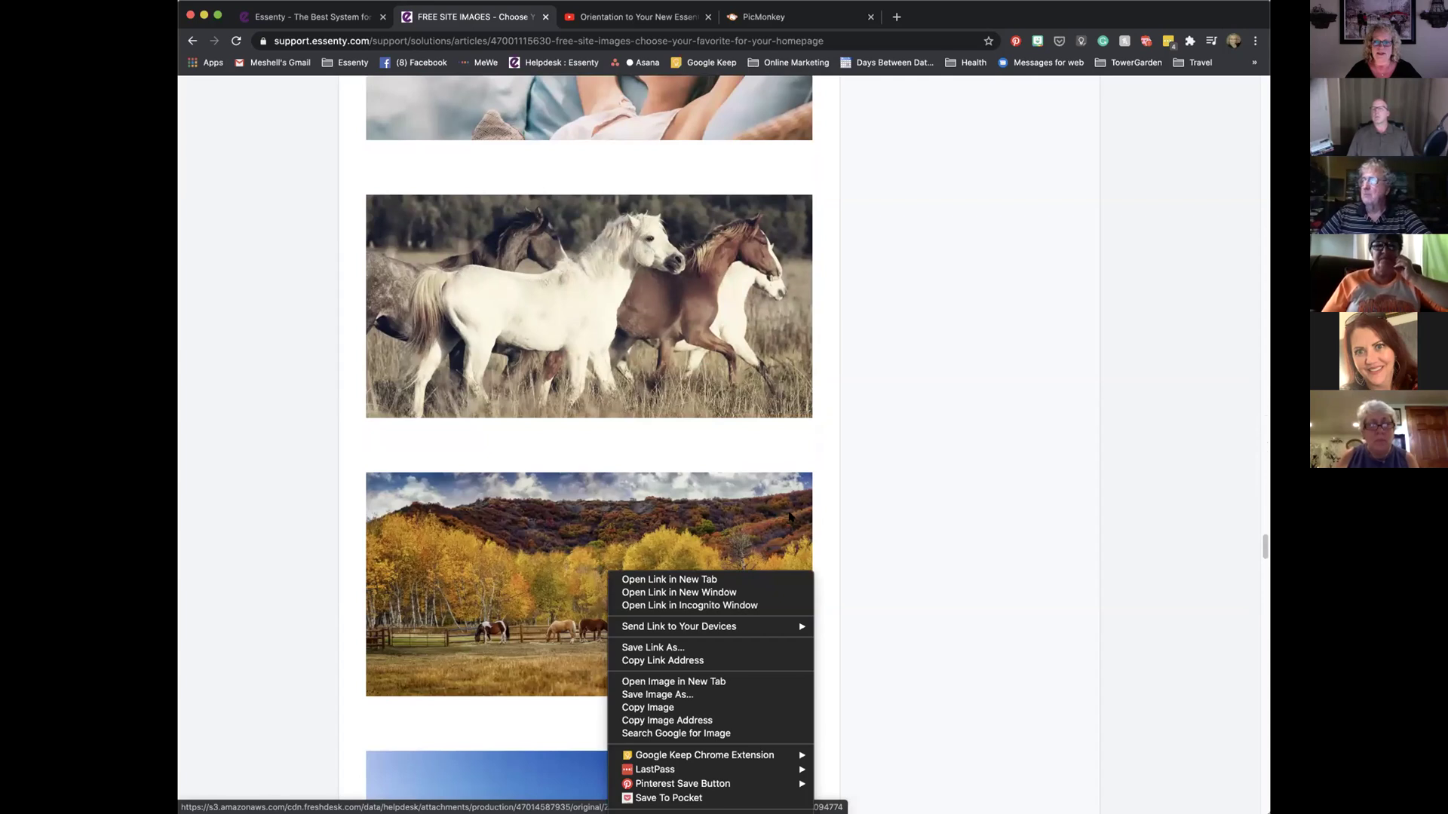
click(878, 500)
right_click(607, 564)
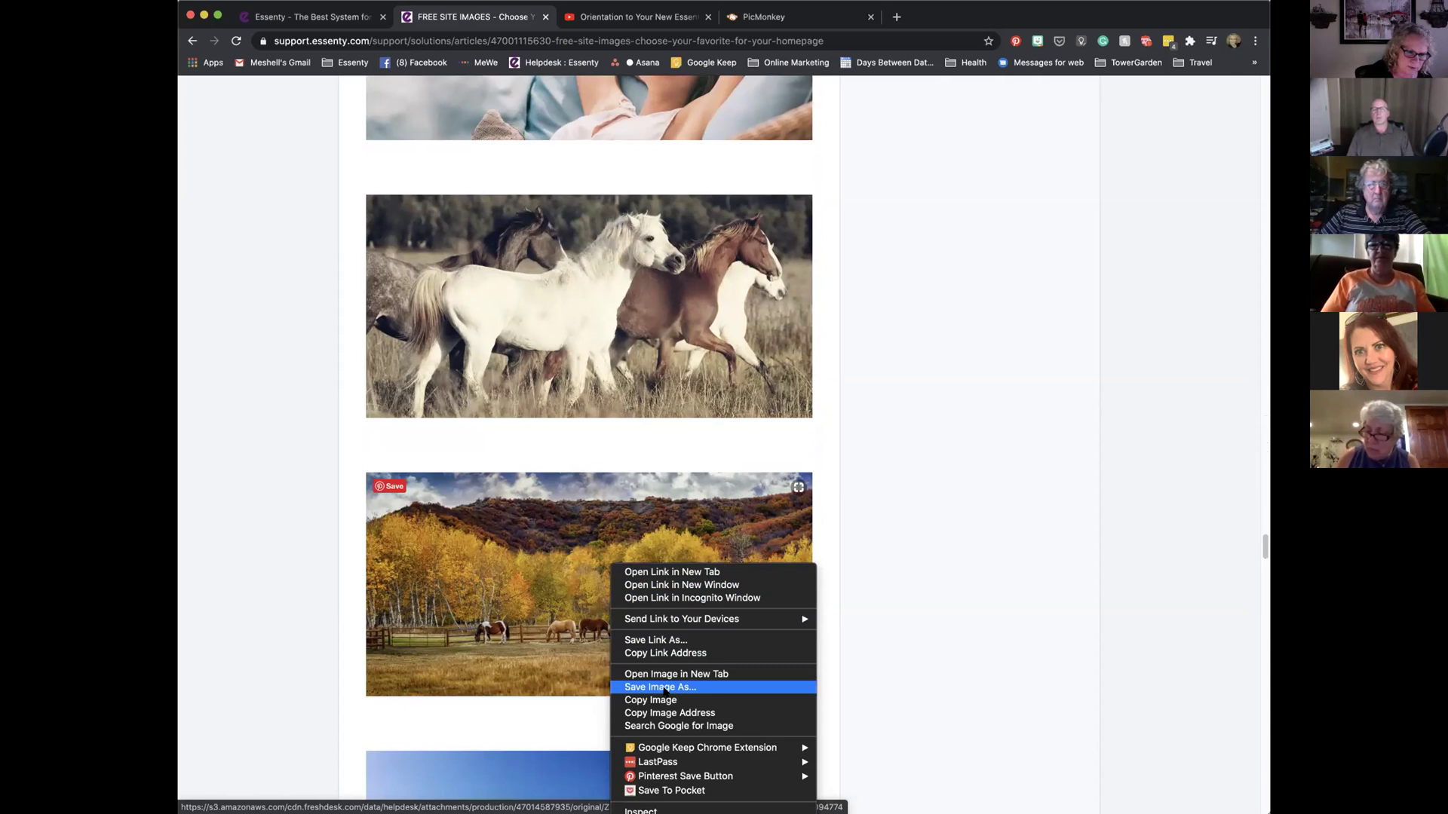
click(709, 688)
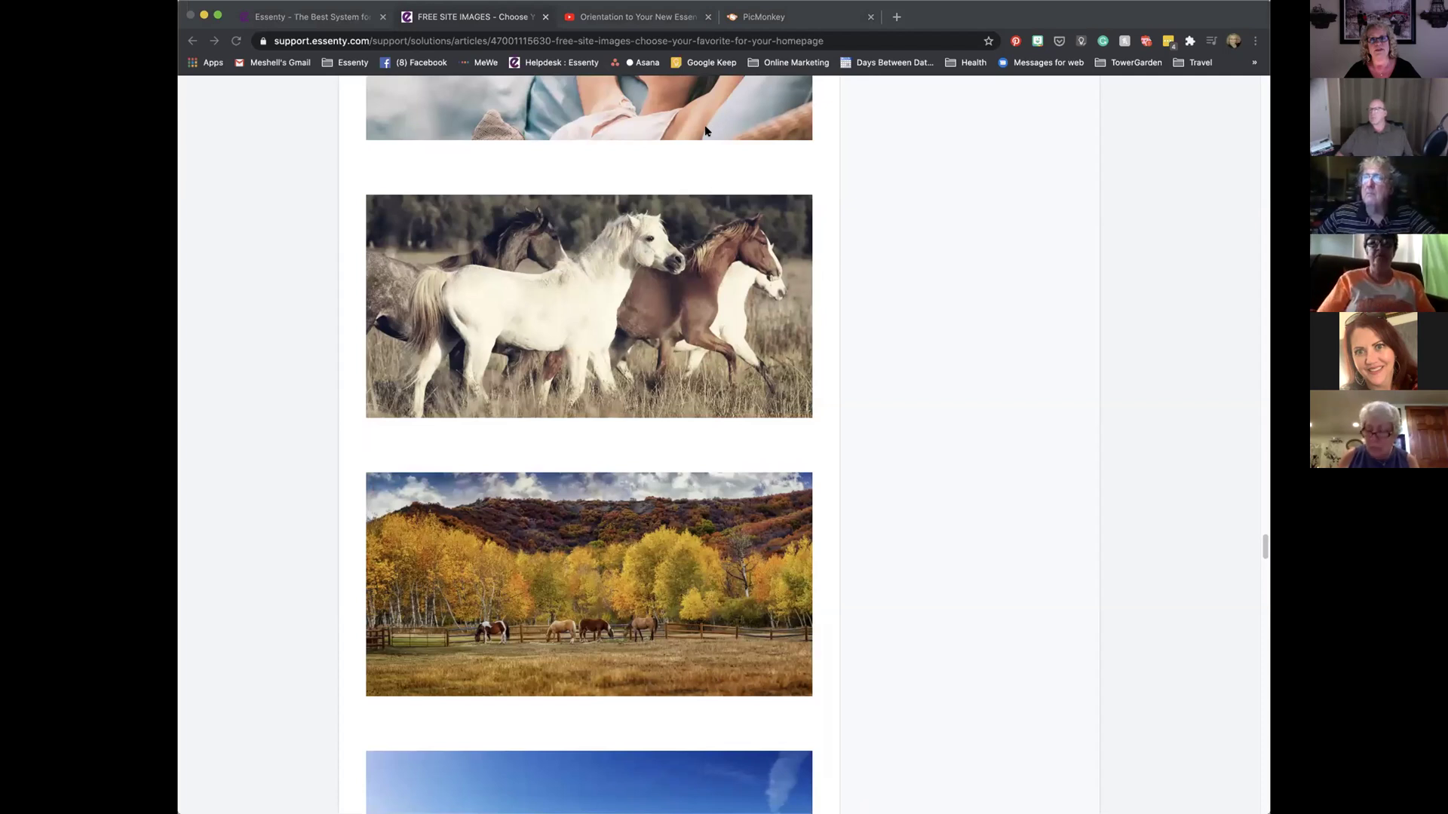
click(1067, 730)
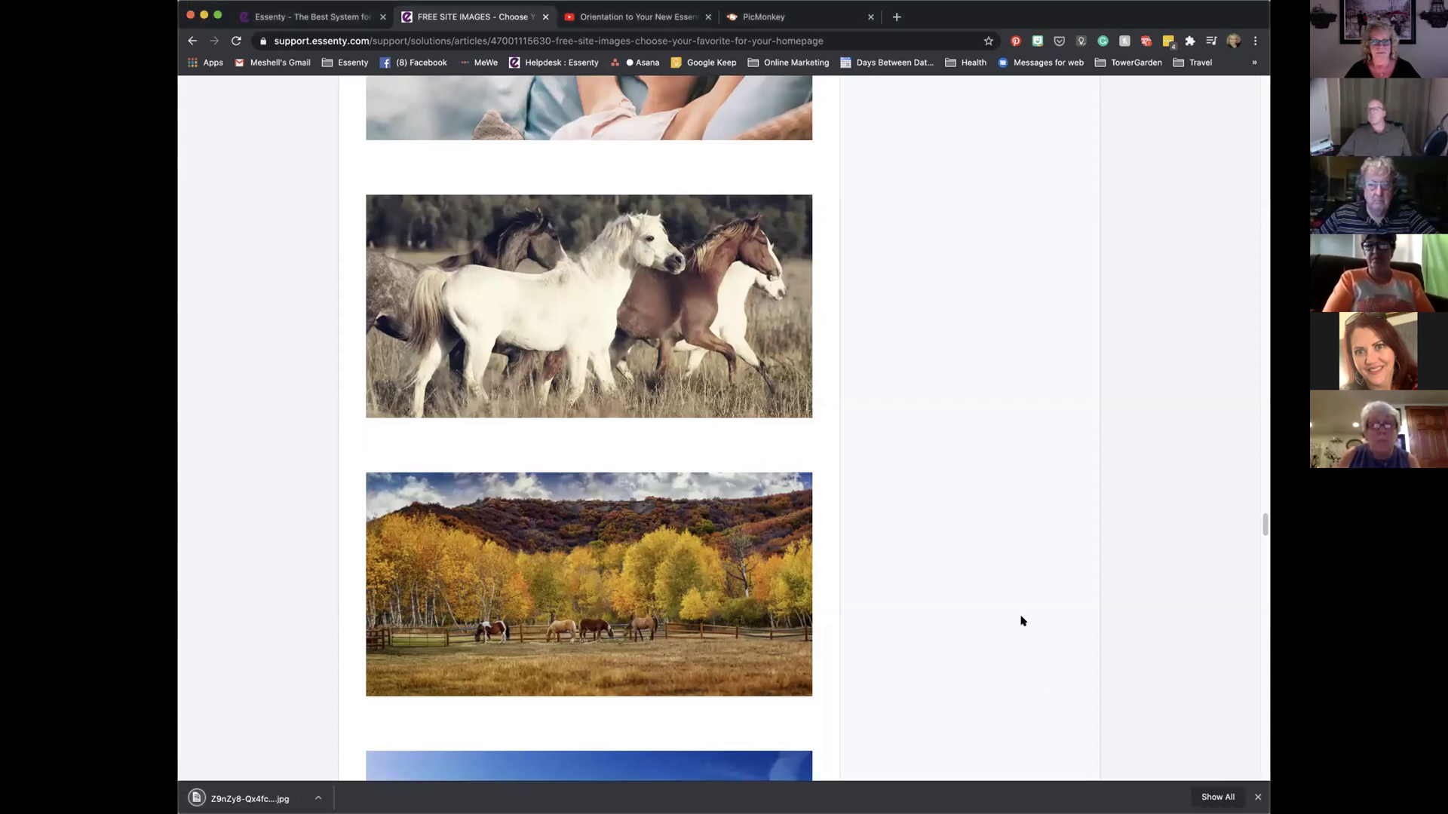
click(1258, 798)
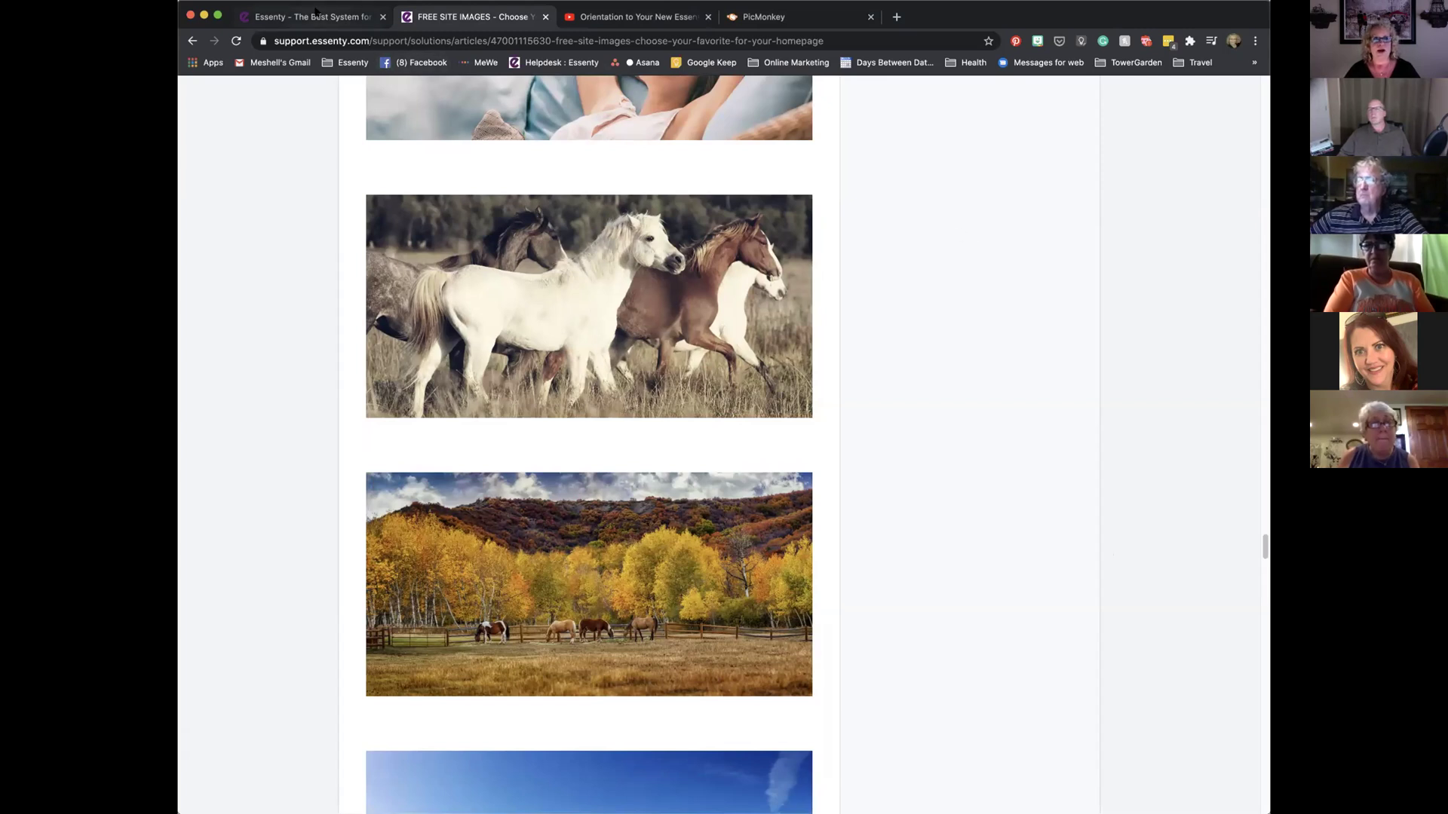
Return to the Essenty backoffice and open the Customizations section of the My Website settings
click(340, 15)
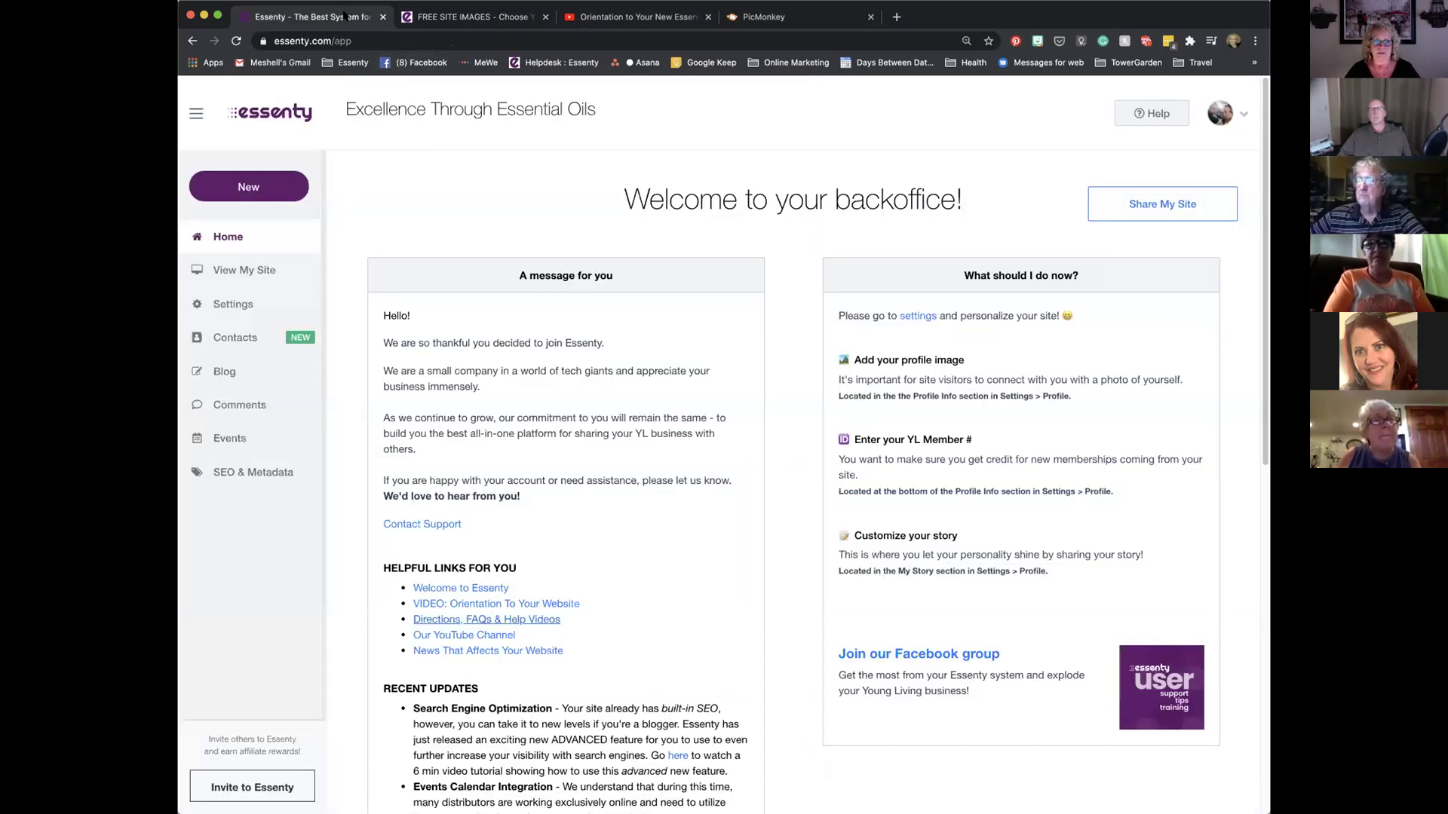
click(445, 16)
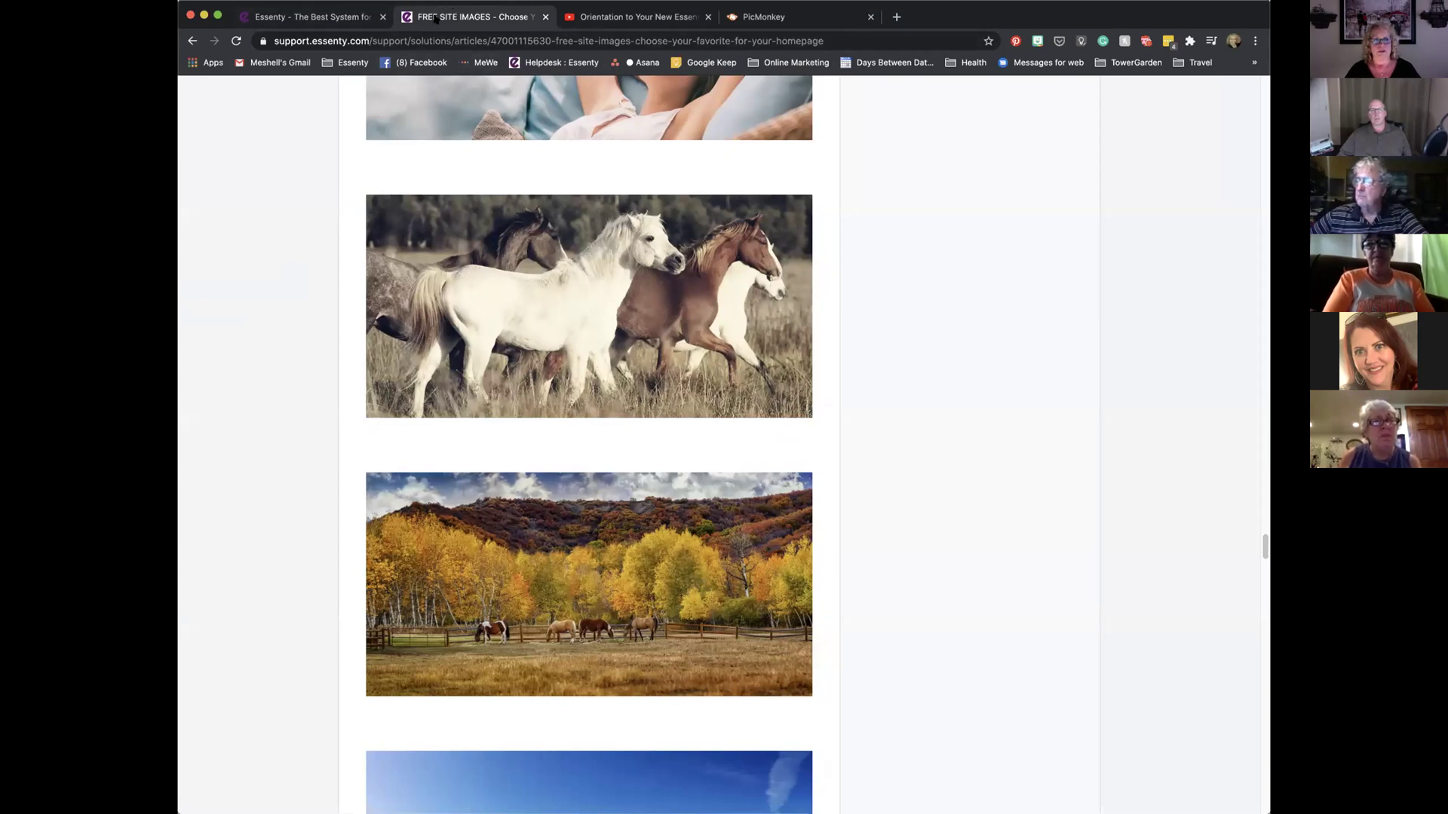
click(318, 18)
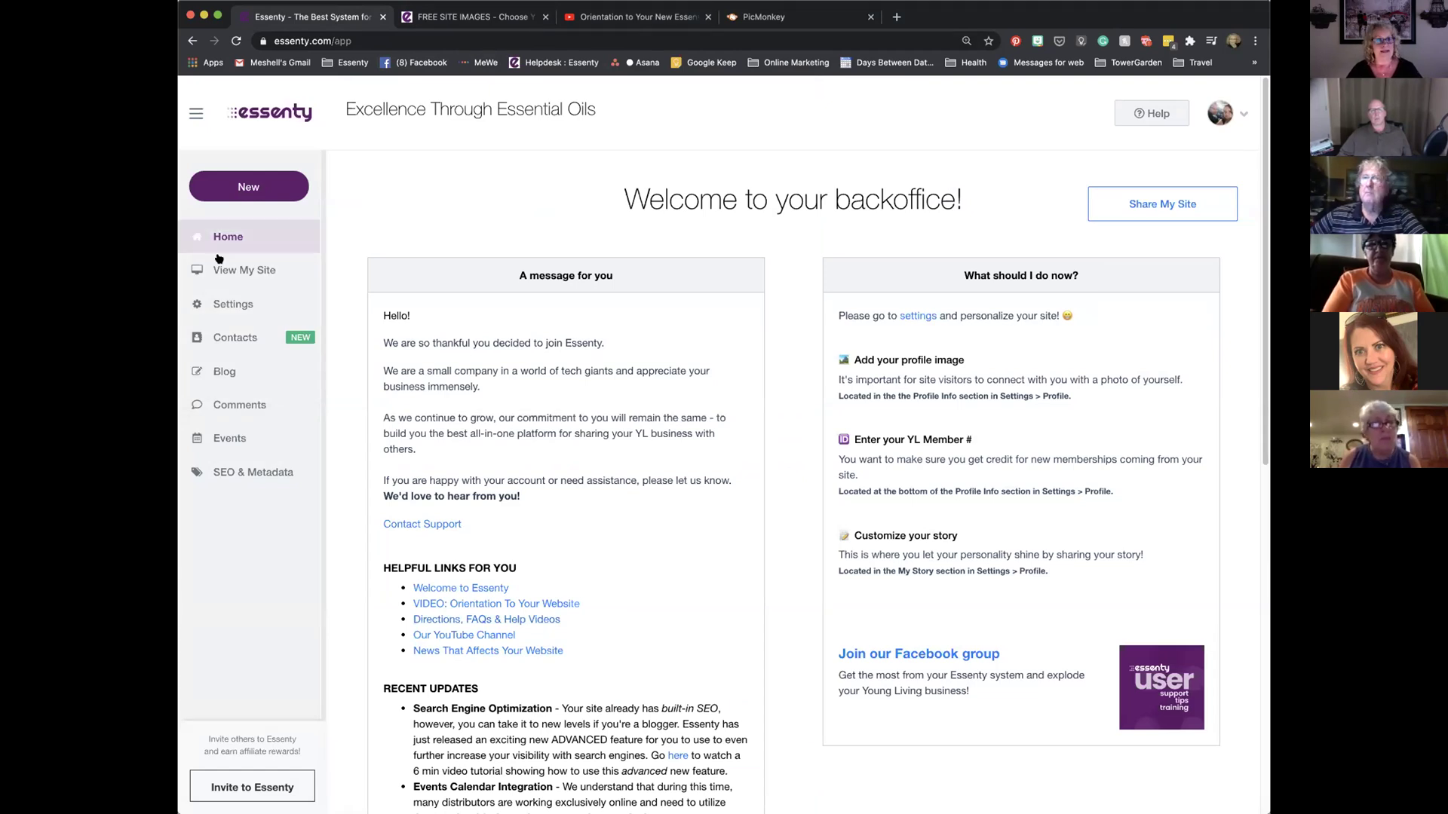
click(225, 303)
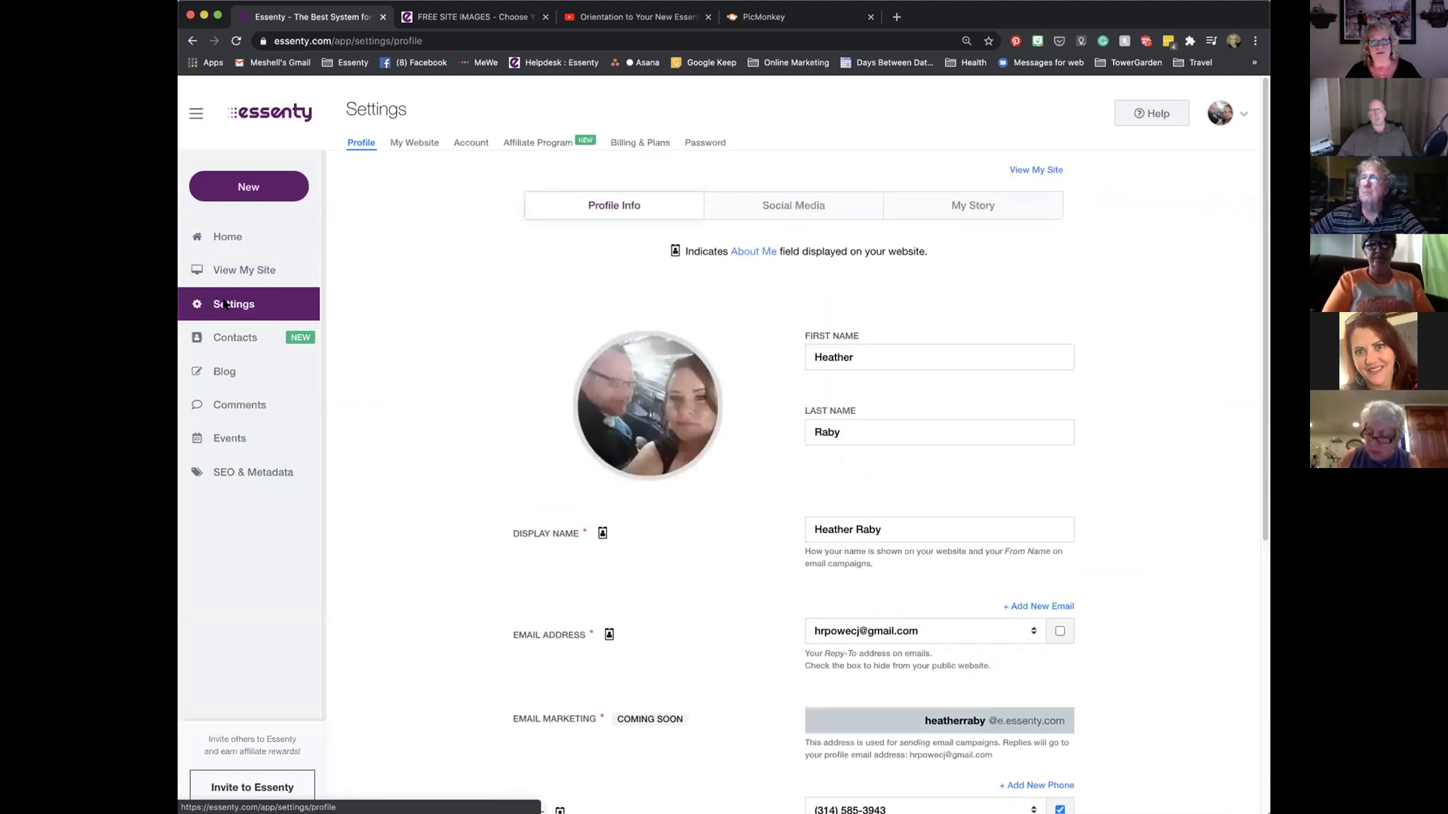
click(413, 142)
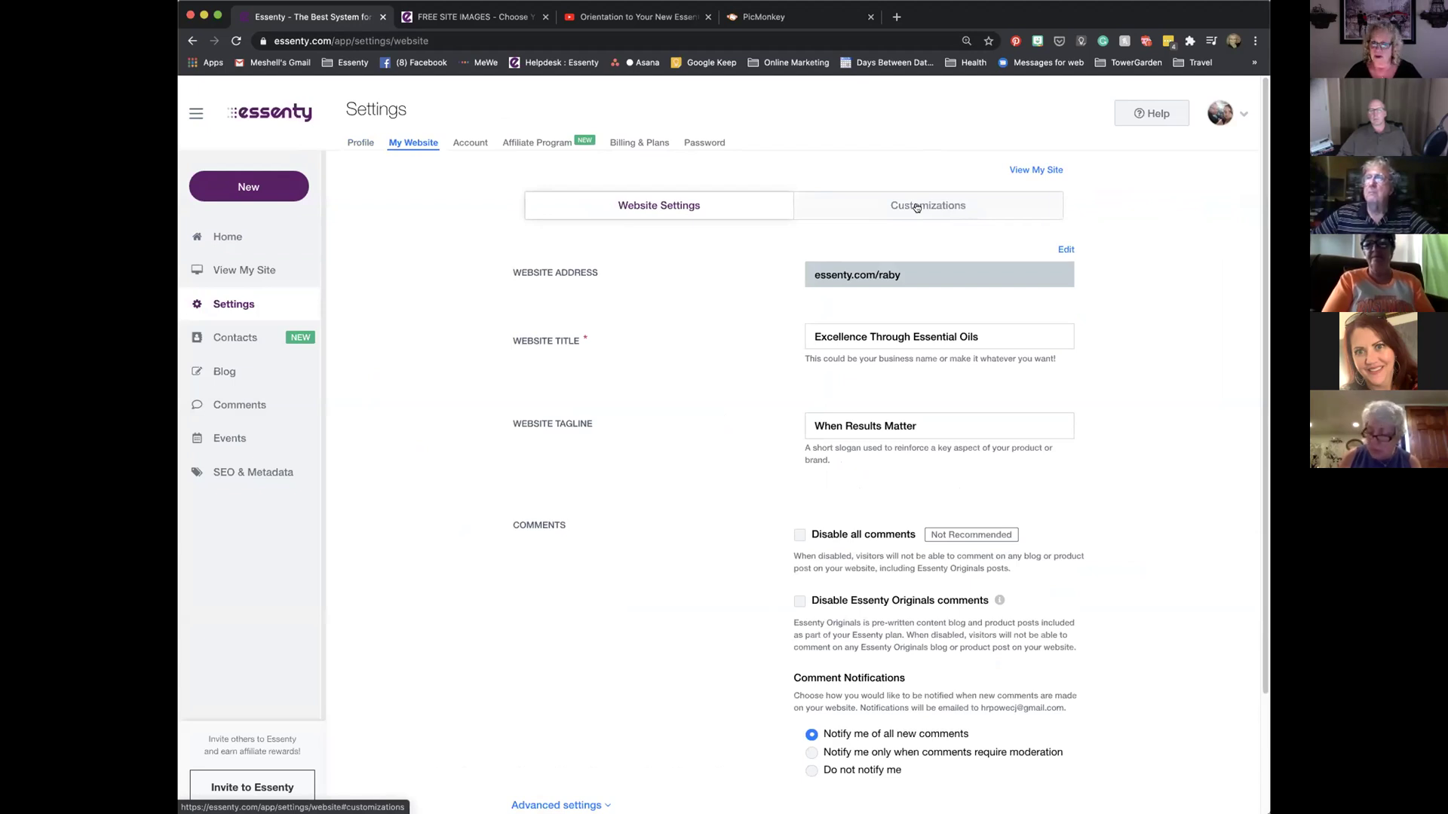
click(916, 208)
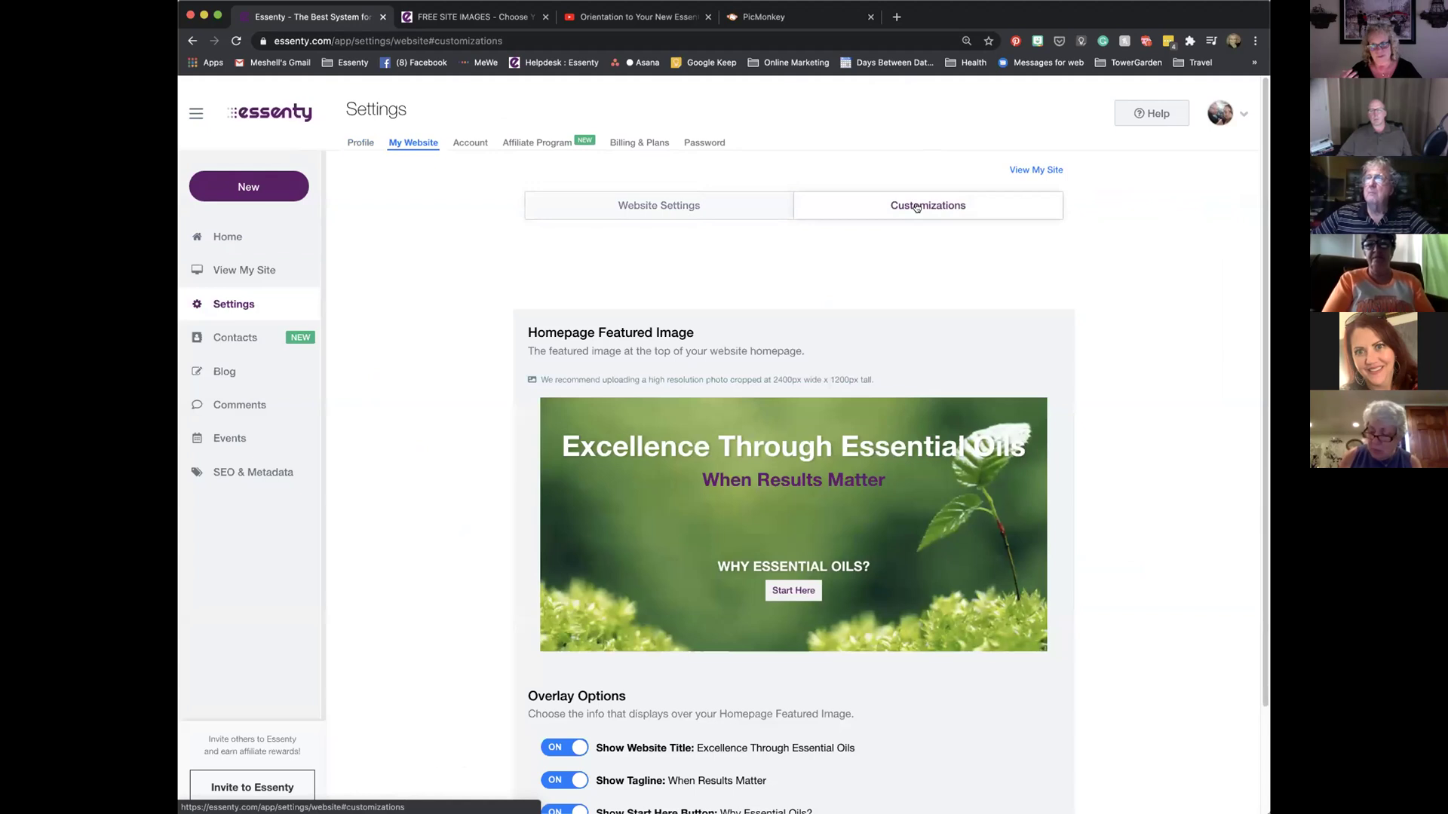
Reset the Homepage Featured Image to the default background
scroll(897, 279, down, 2)
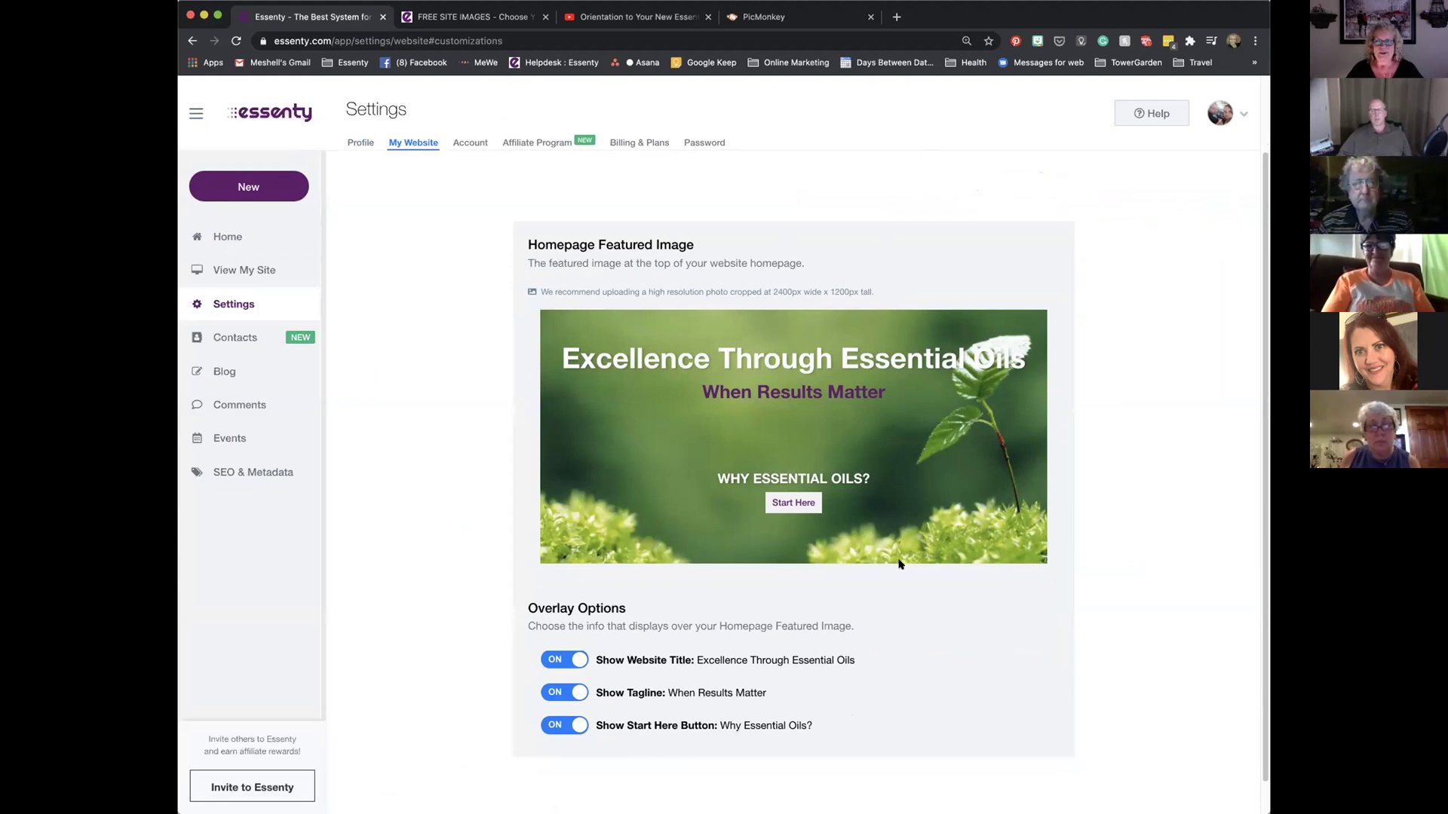
mouse_move(810, 459)
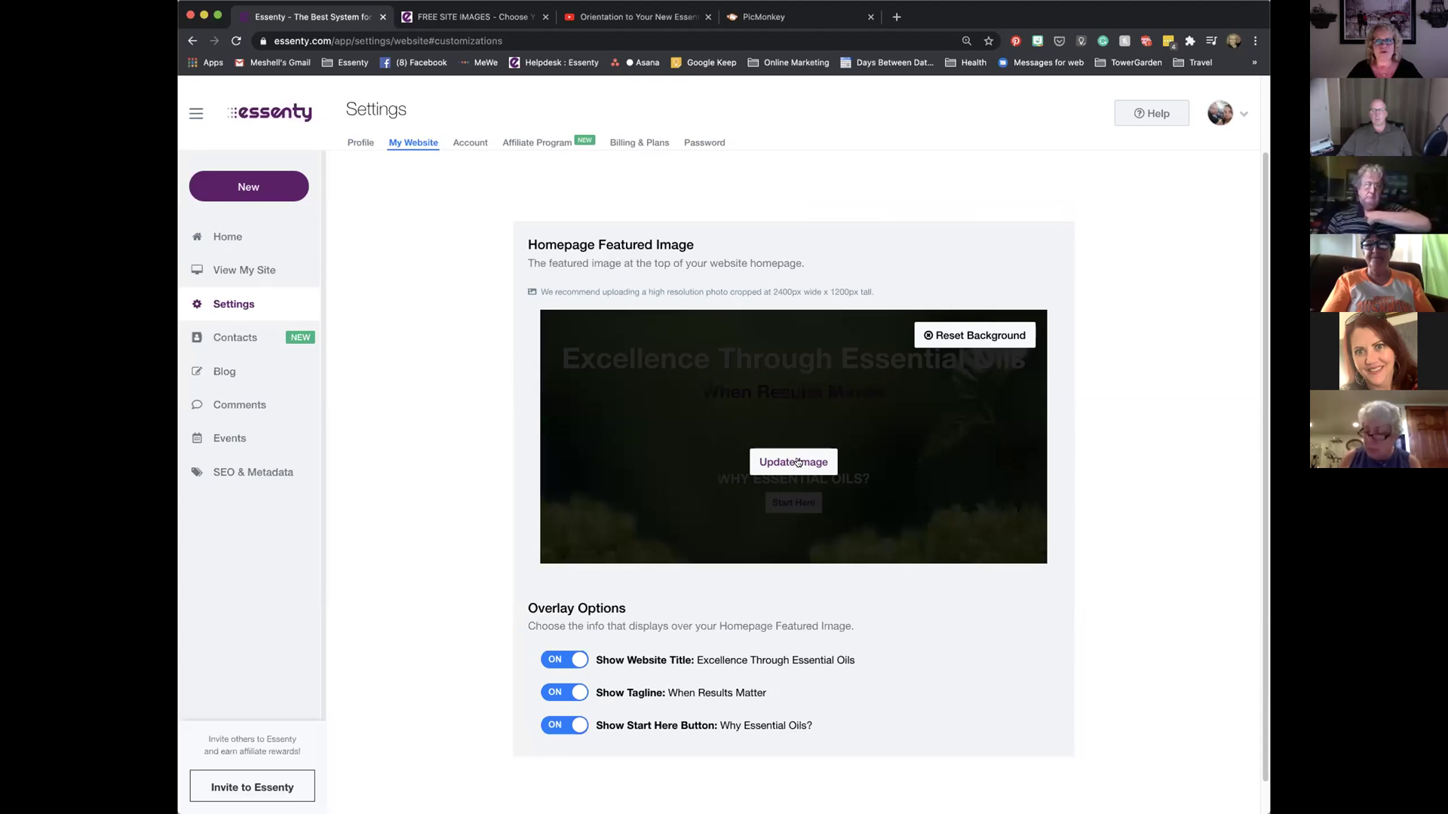
click(964, 333)
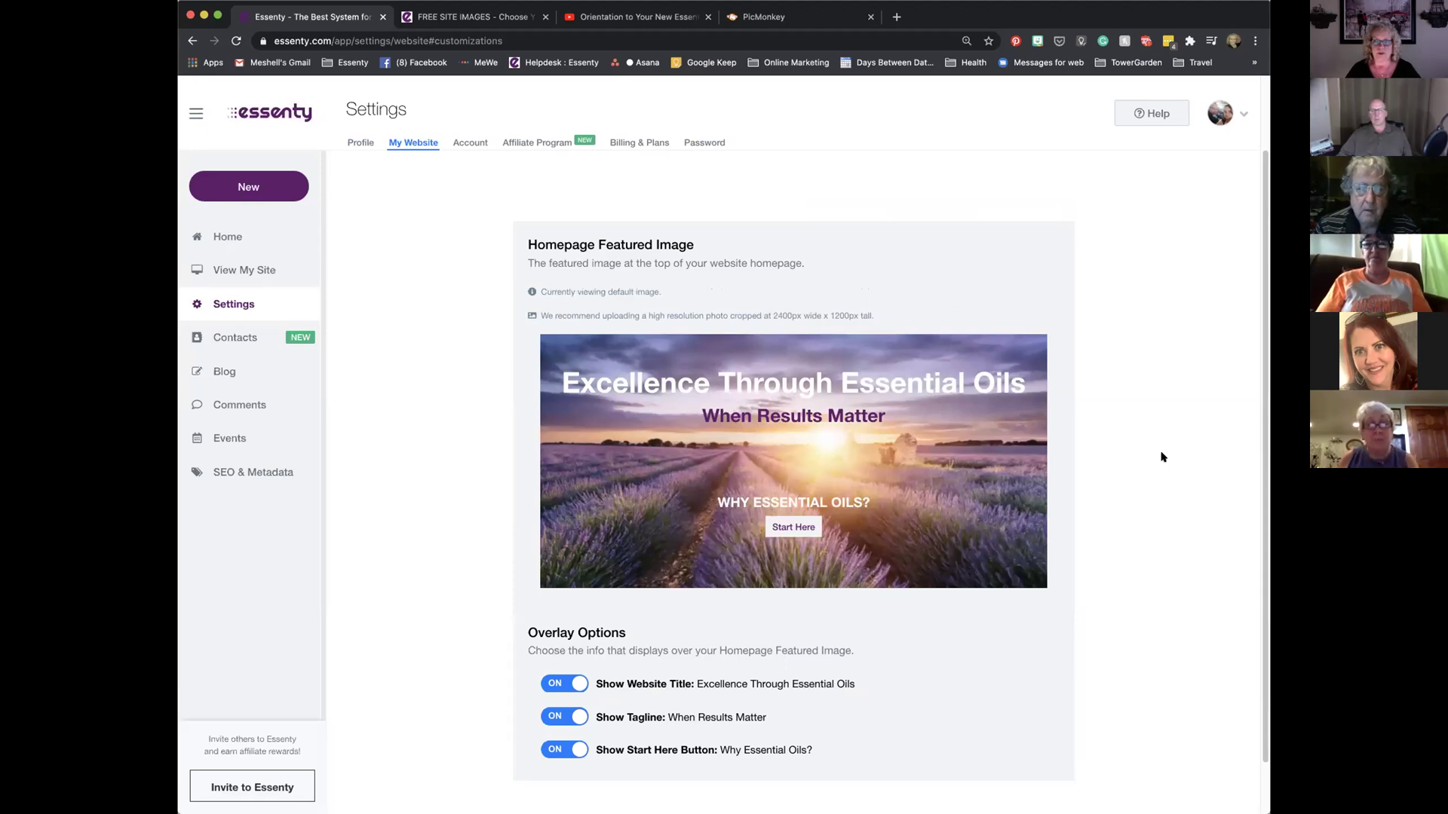
Upload the downloaded autumn horses image uncropped to the gallery and insert it as the Homepage Featured Image
mouse_move(999, 356)
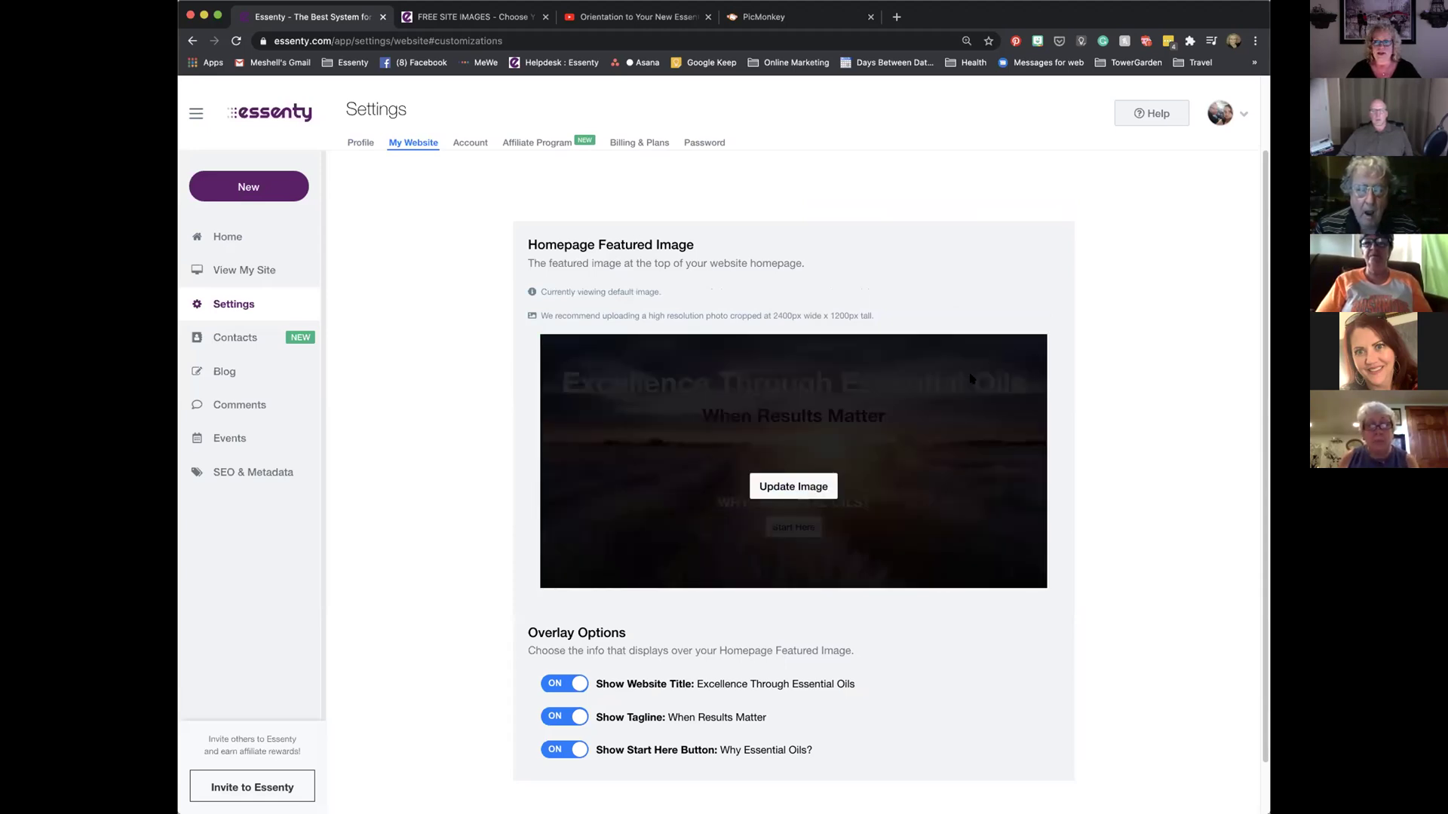
click(809, 487)
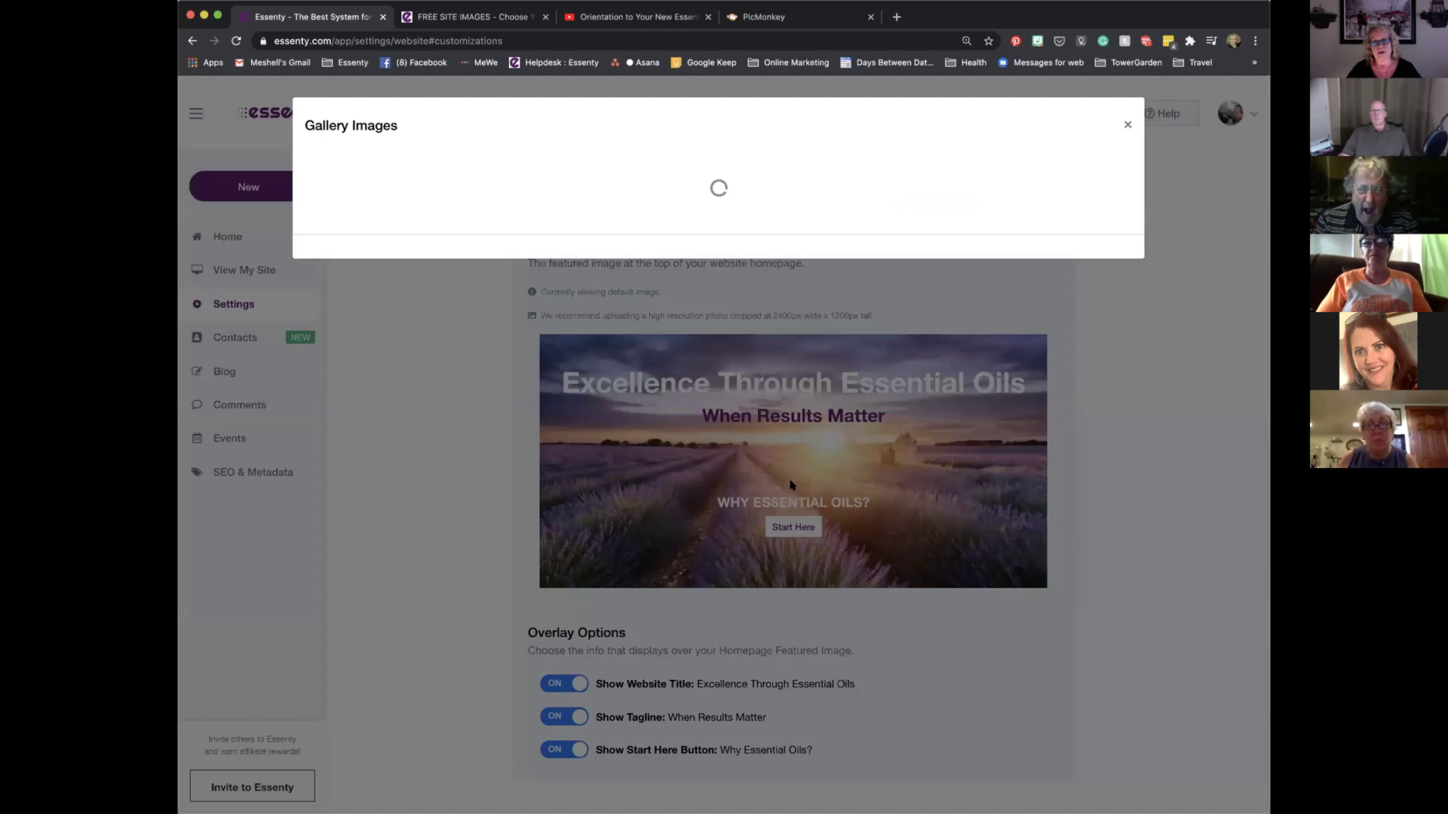
click(337, 173)
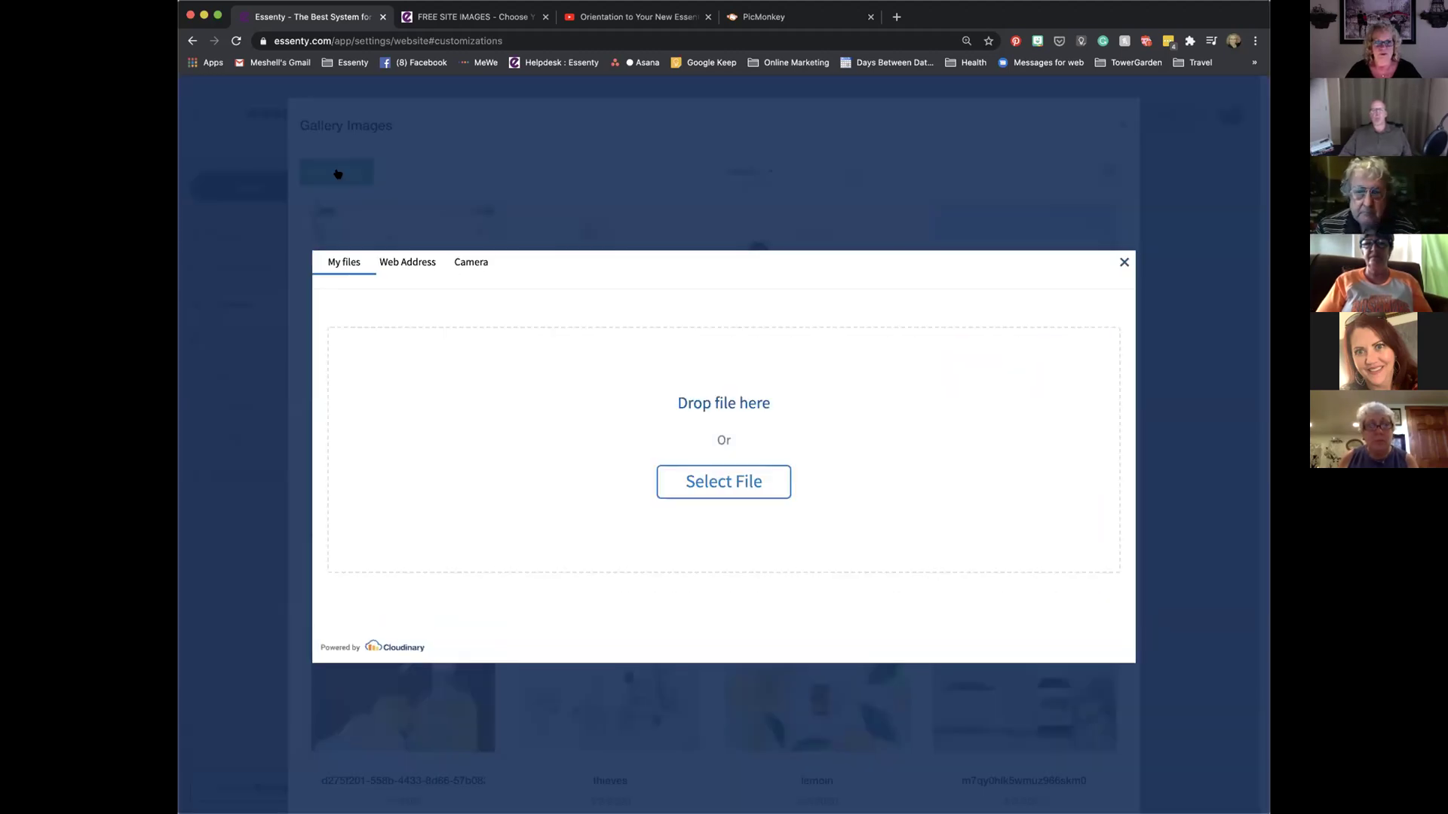
click(1124, 261)
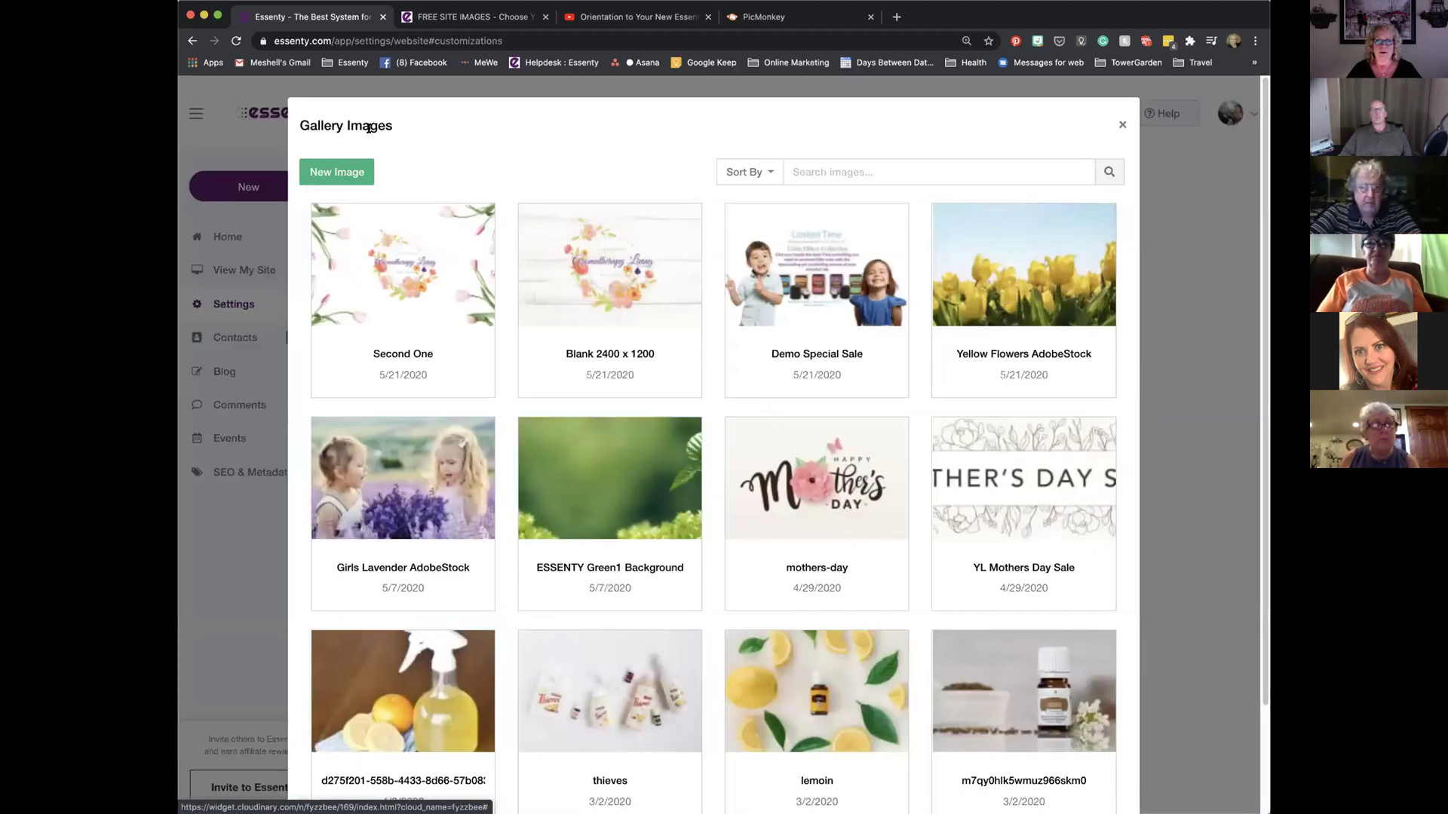
click(350, 172)
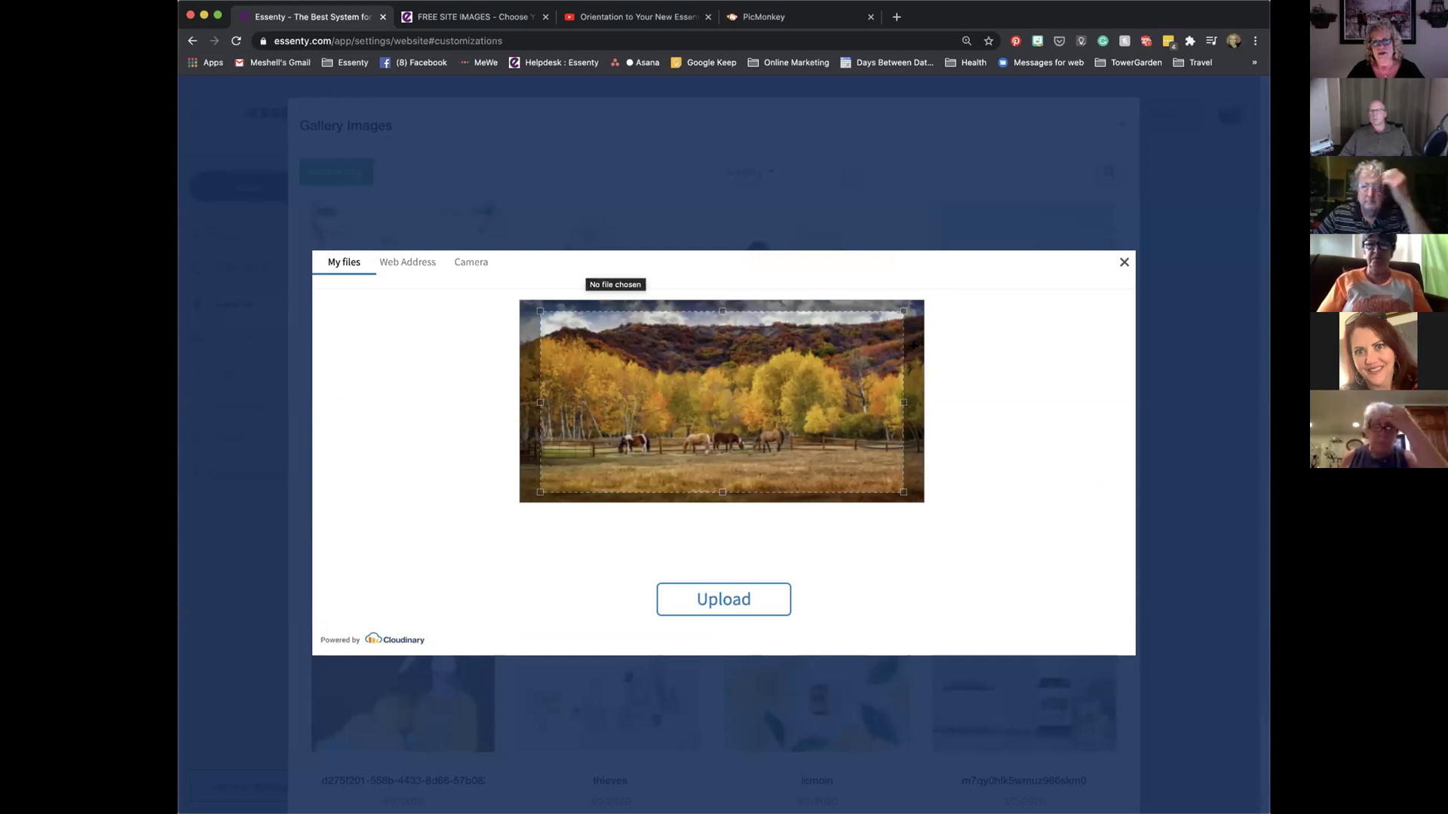
click(913, 343)
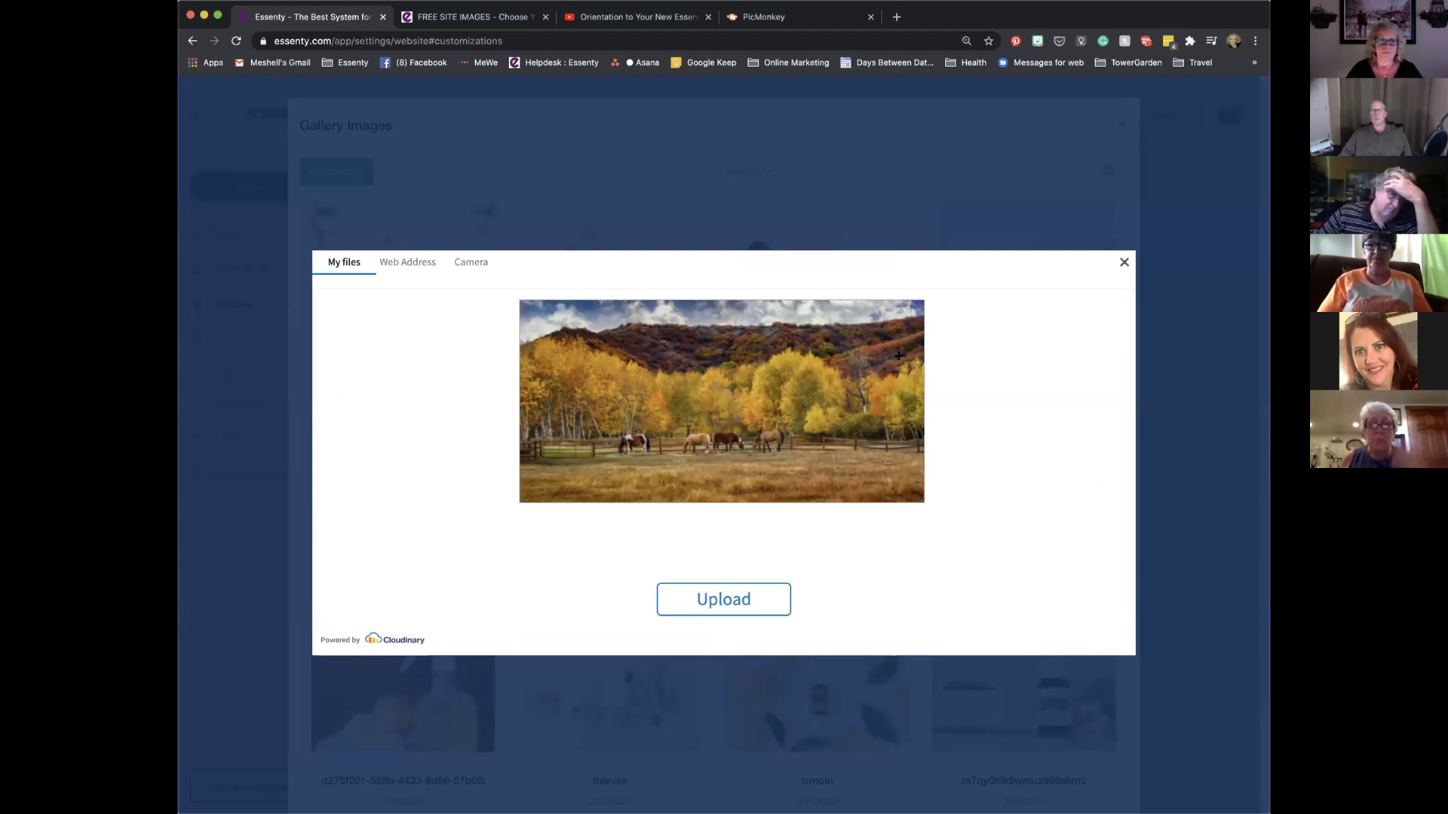
click(722, 601)
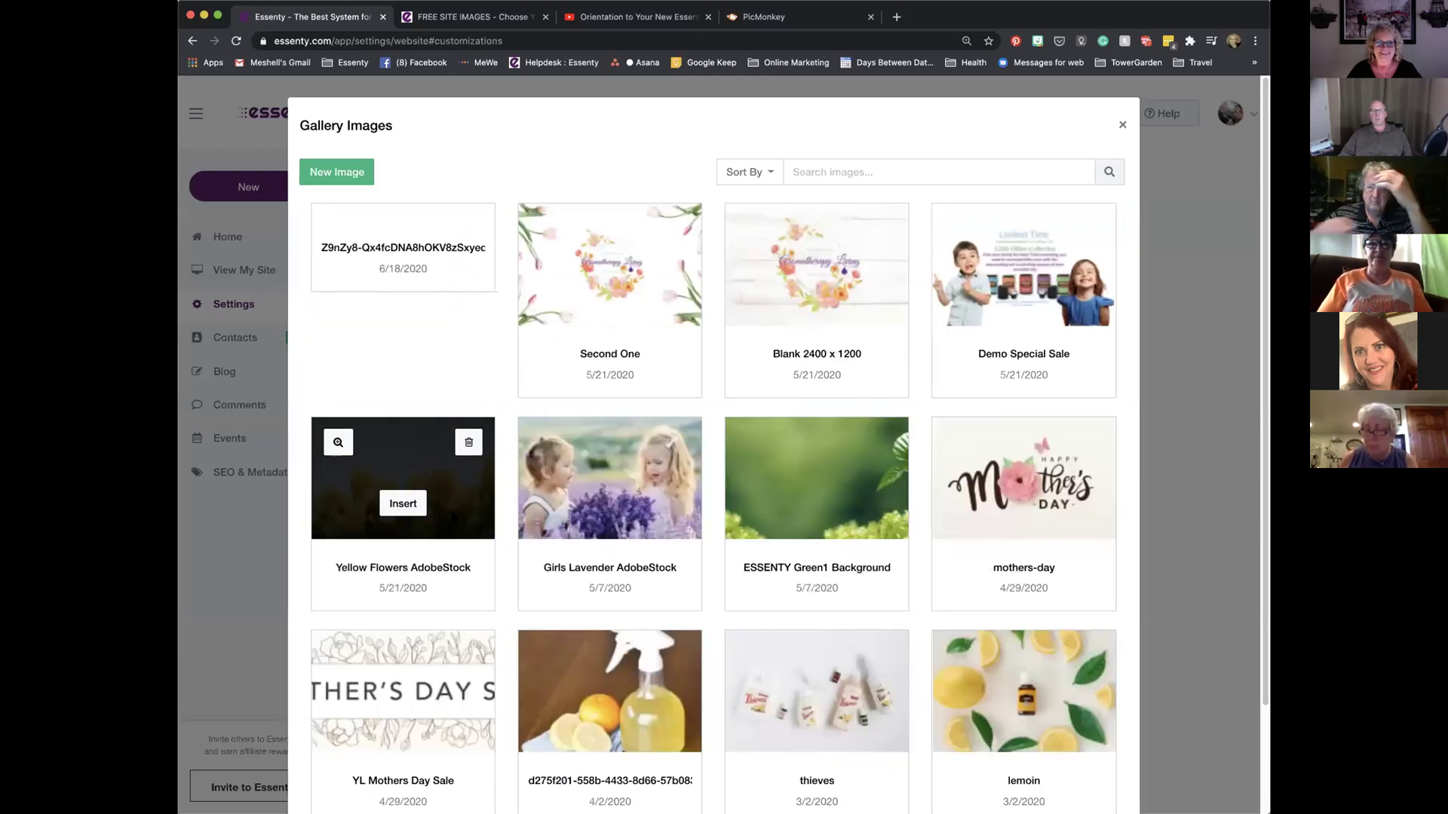
click(394, 293)
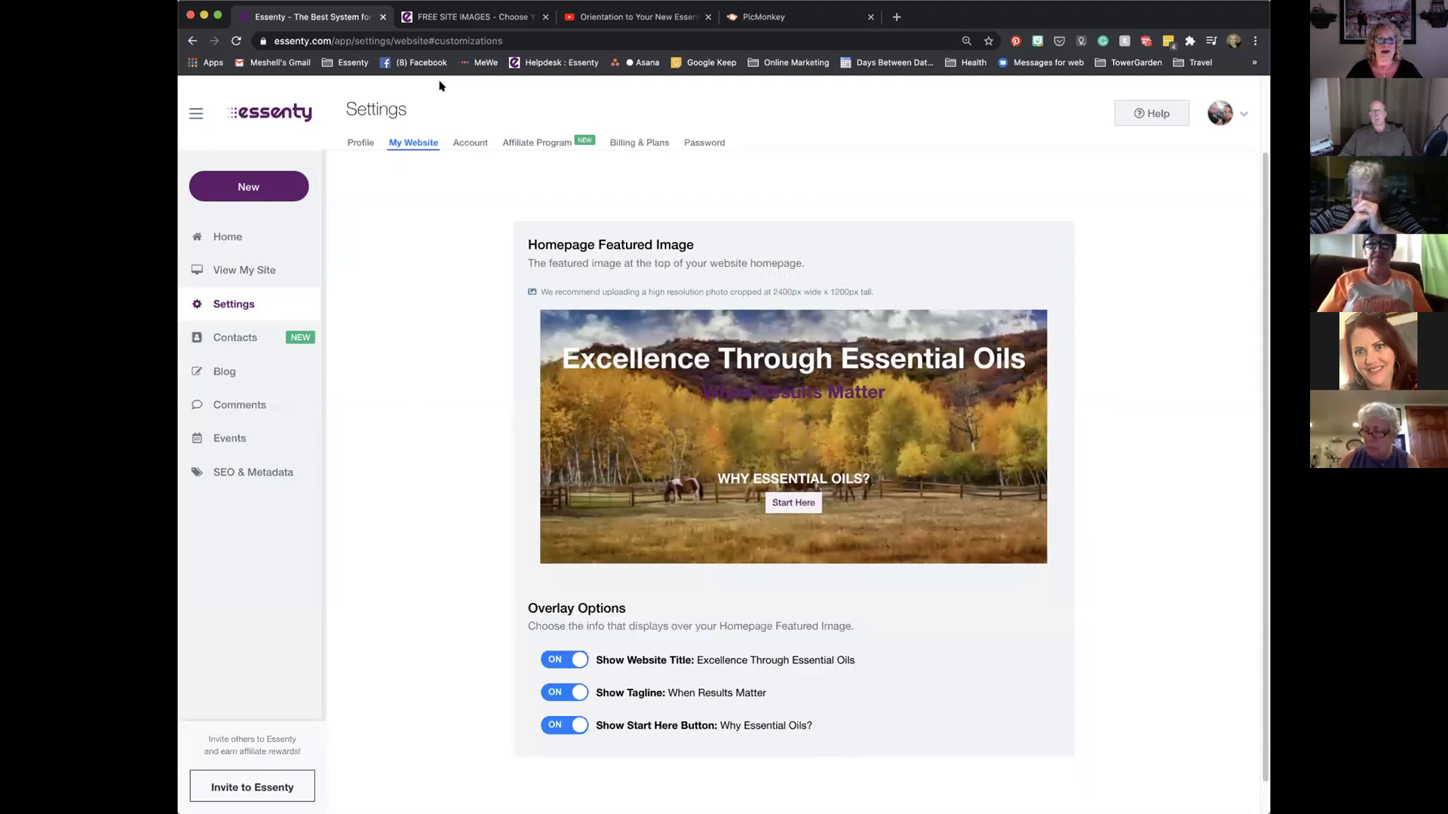
Open the live website and check how readable the tagline is over the new homepage image
click(265, 271)
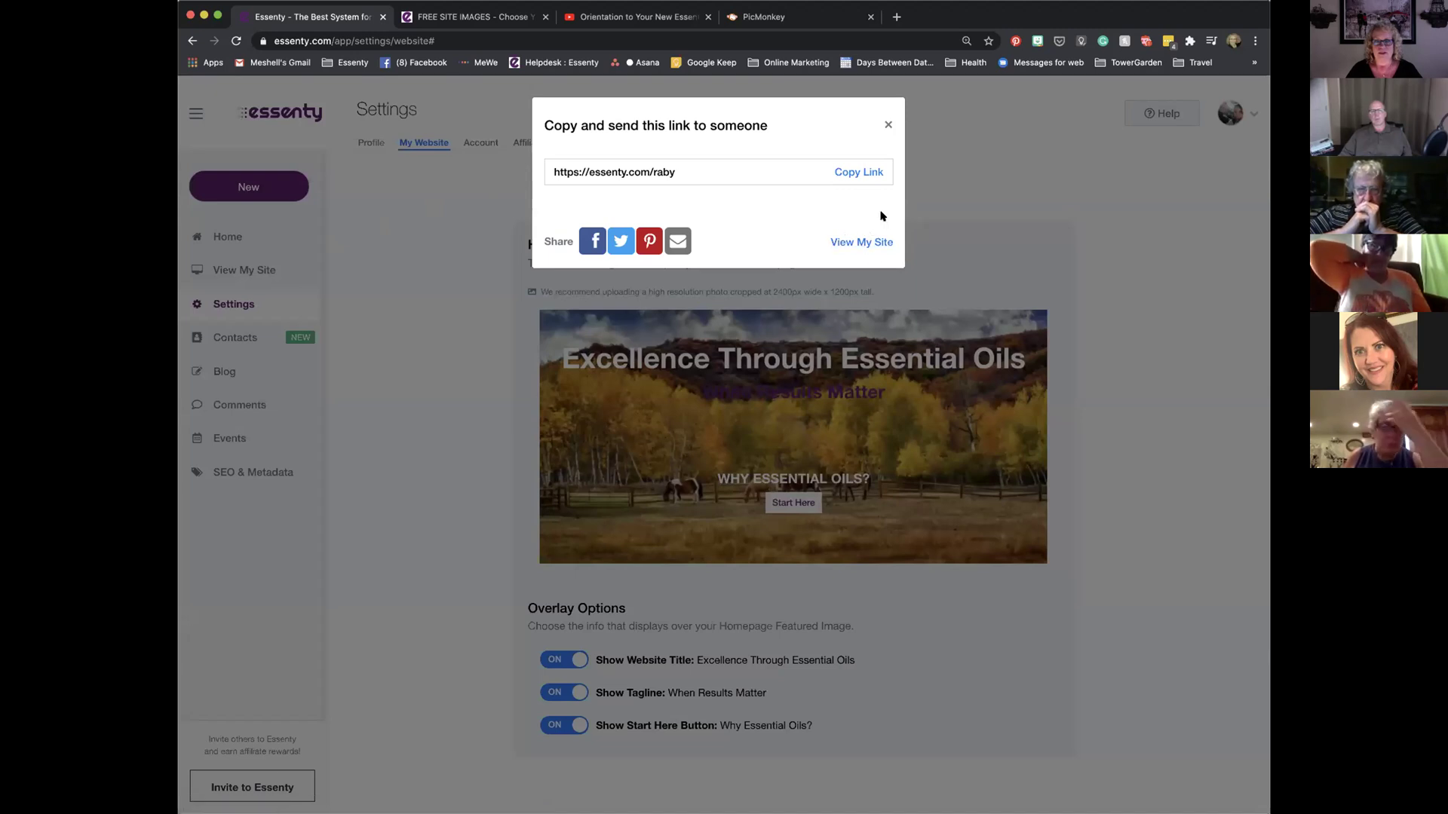
click(861, 241)
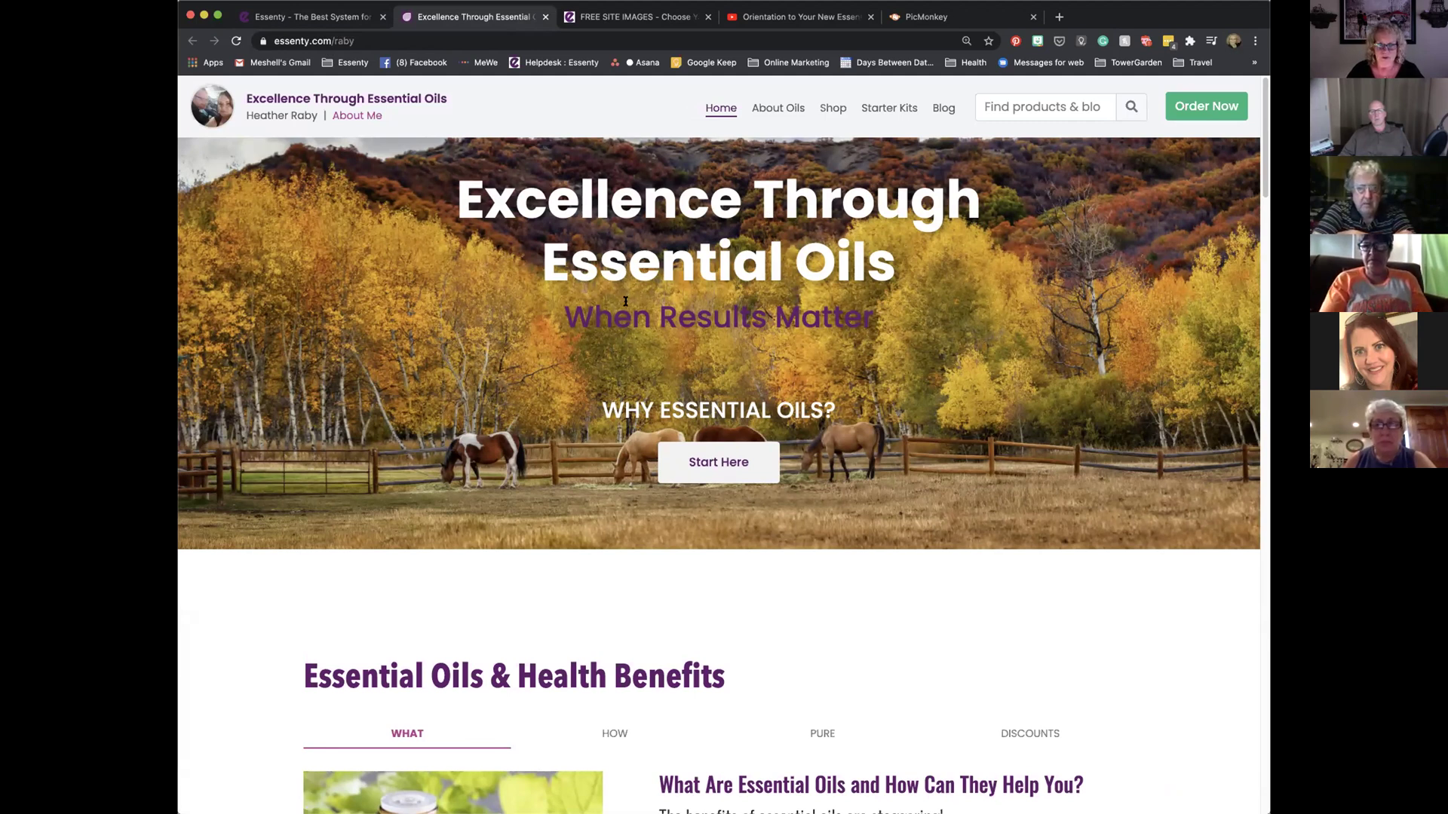
double_click(567, 313)
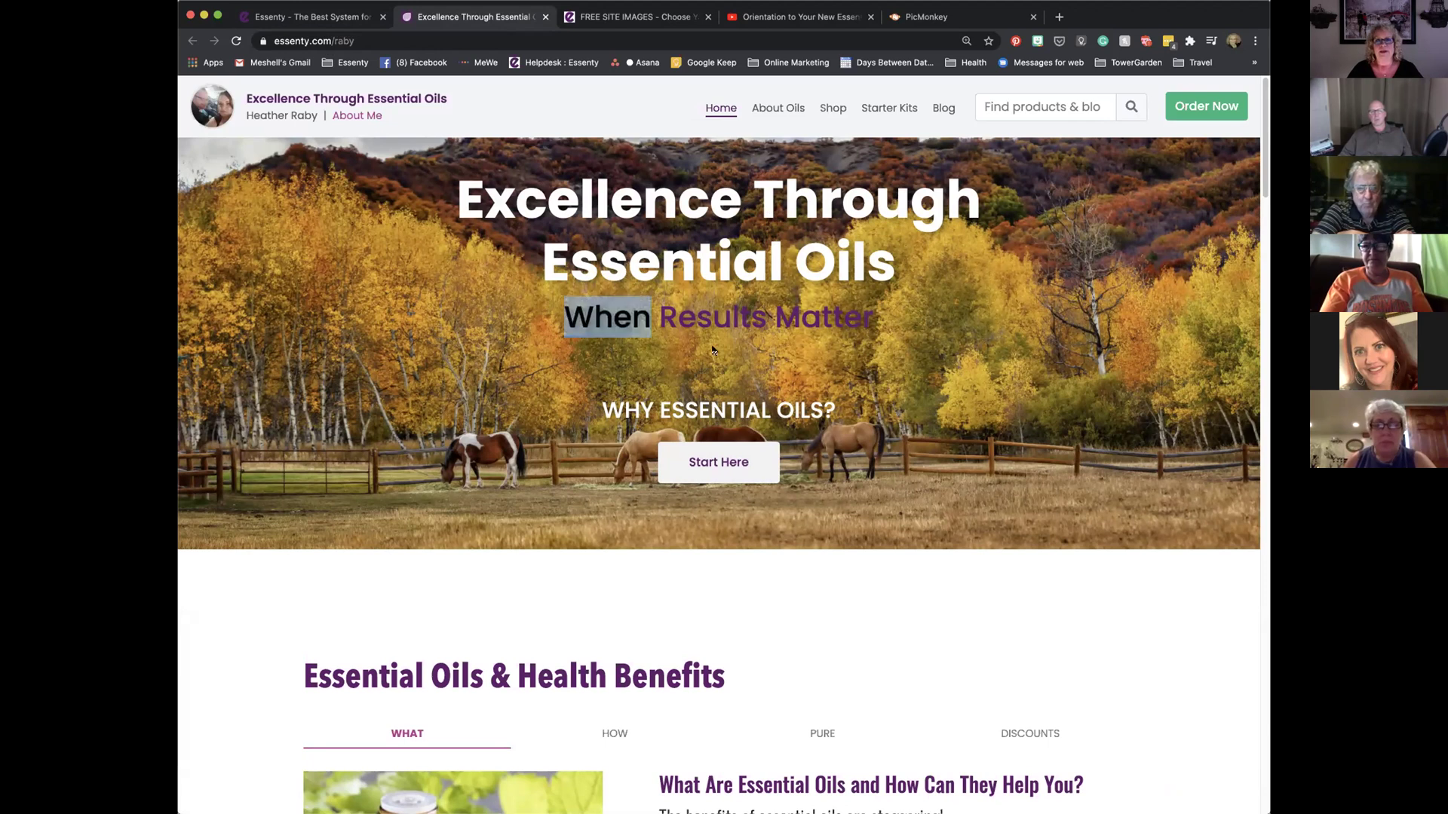
click(833, 354)
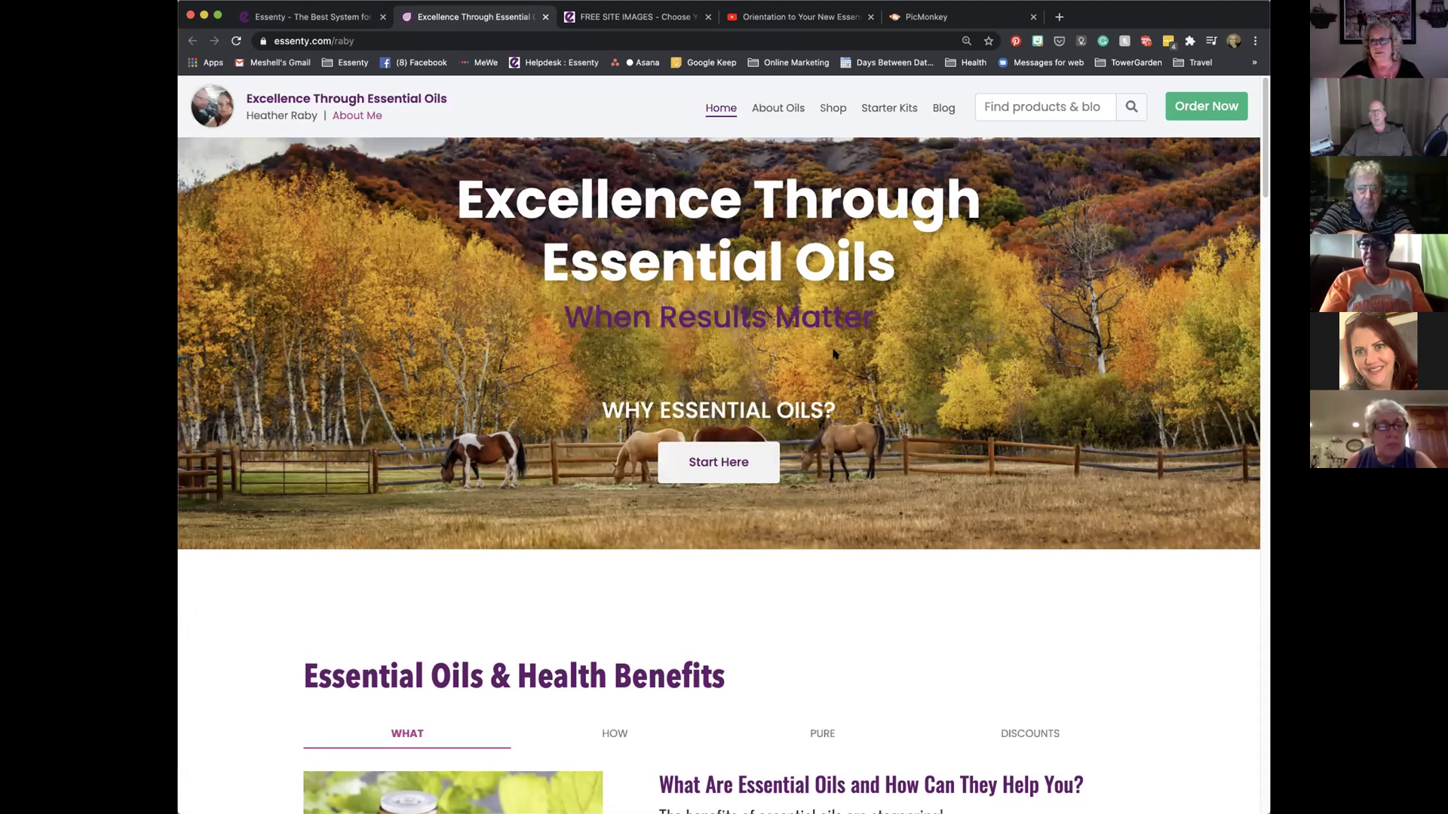
drag(867, 319, 571, 354)
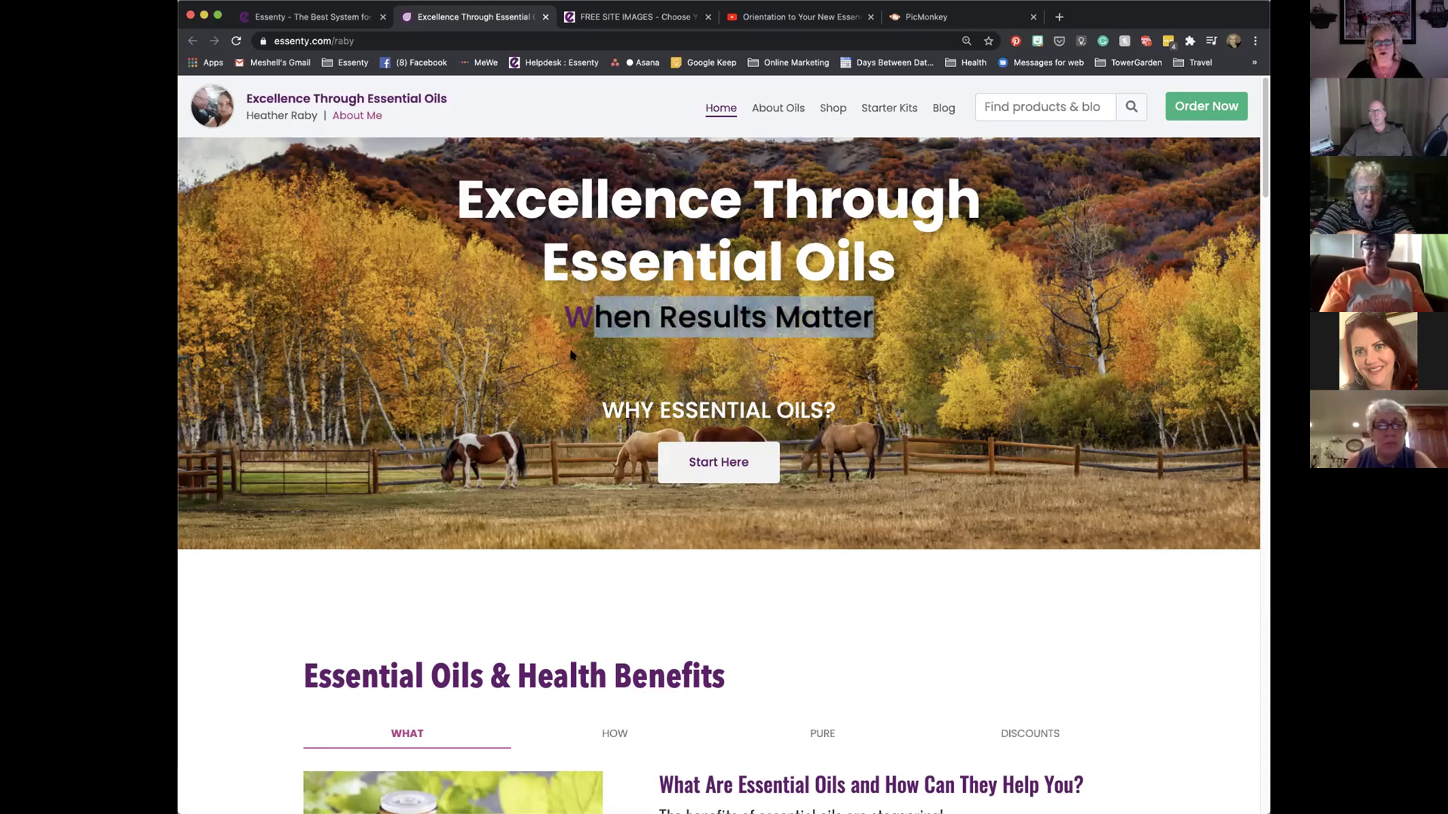
click(570, 355)
Turn off the Show Tagline overlay in the homepage customizations and reload the live site to check it
click(293, 11)
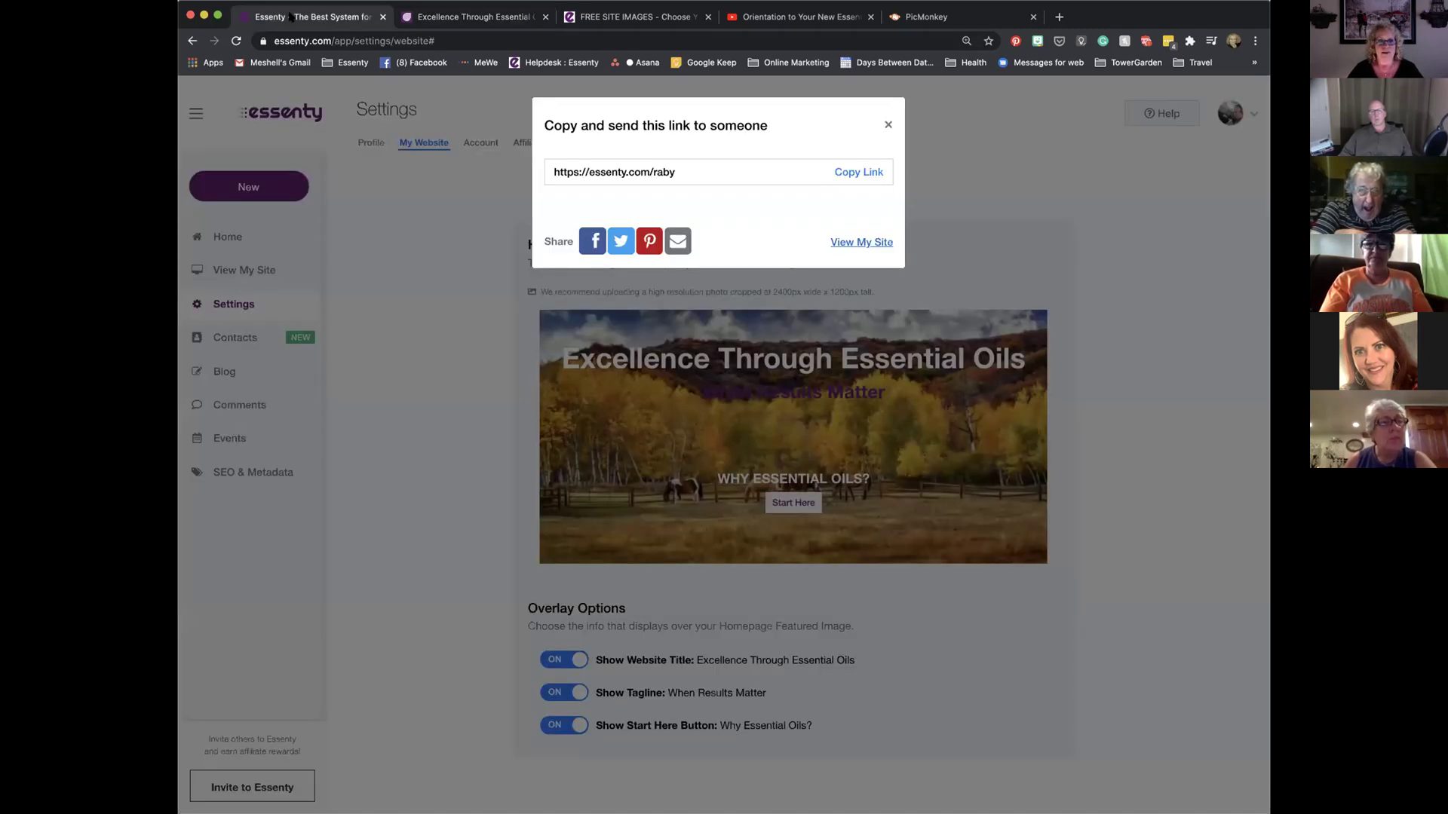
click(885, 123)
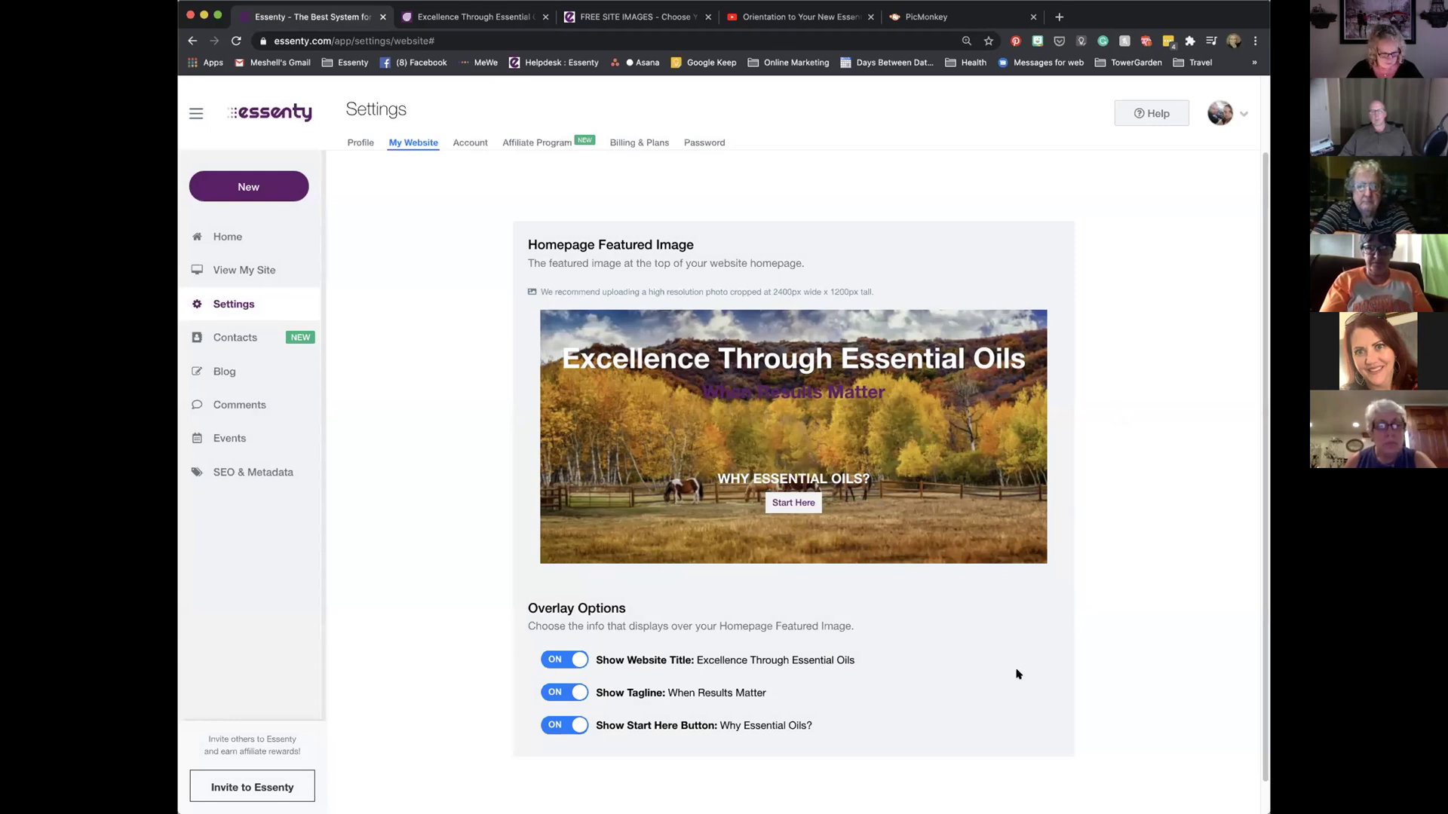
click(549, 694)
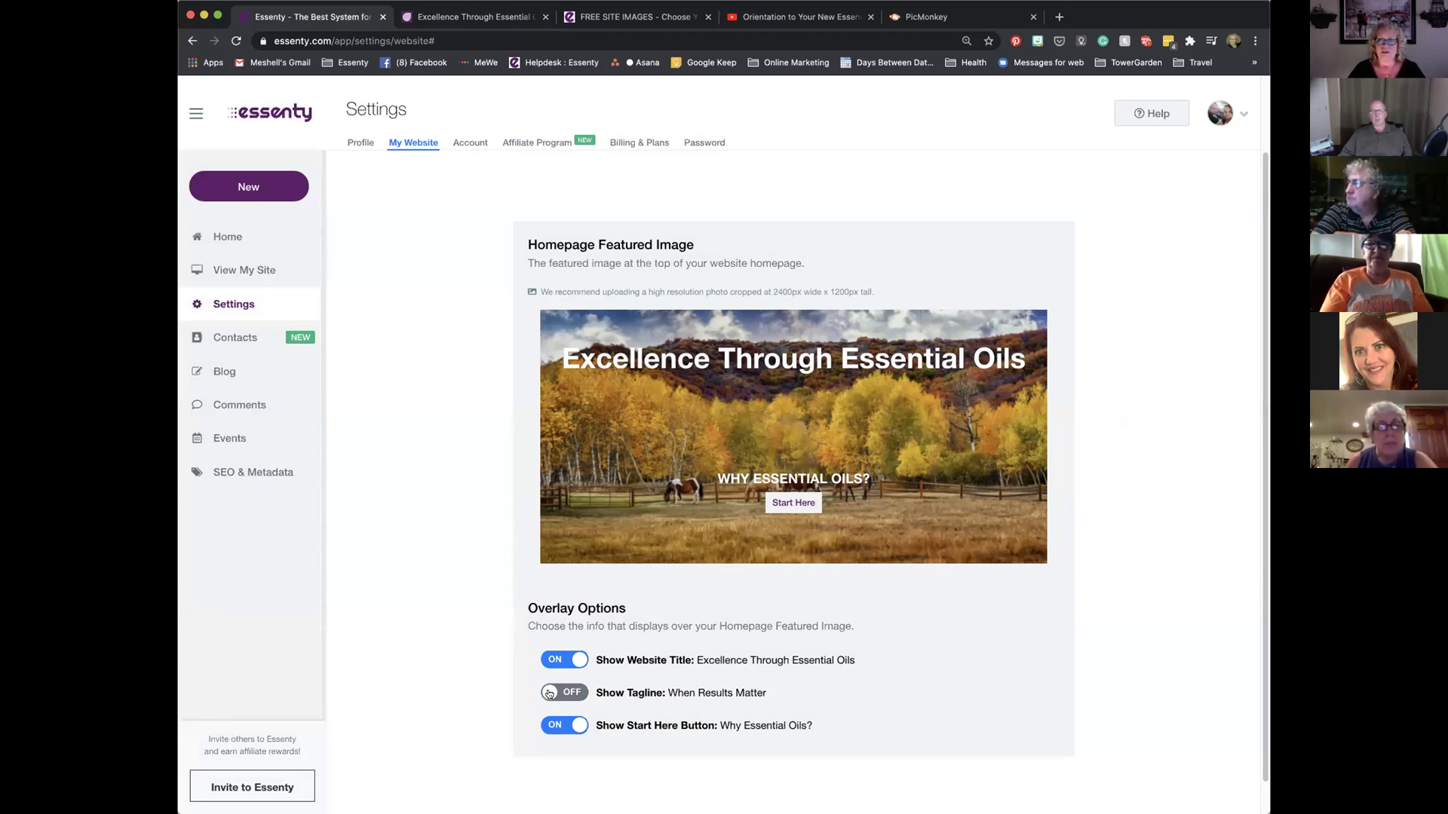
click(475, 16)
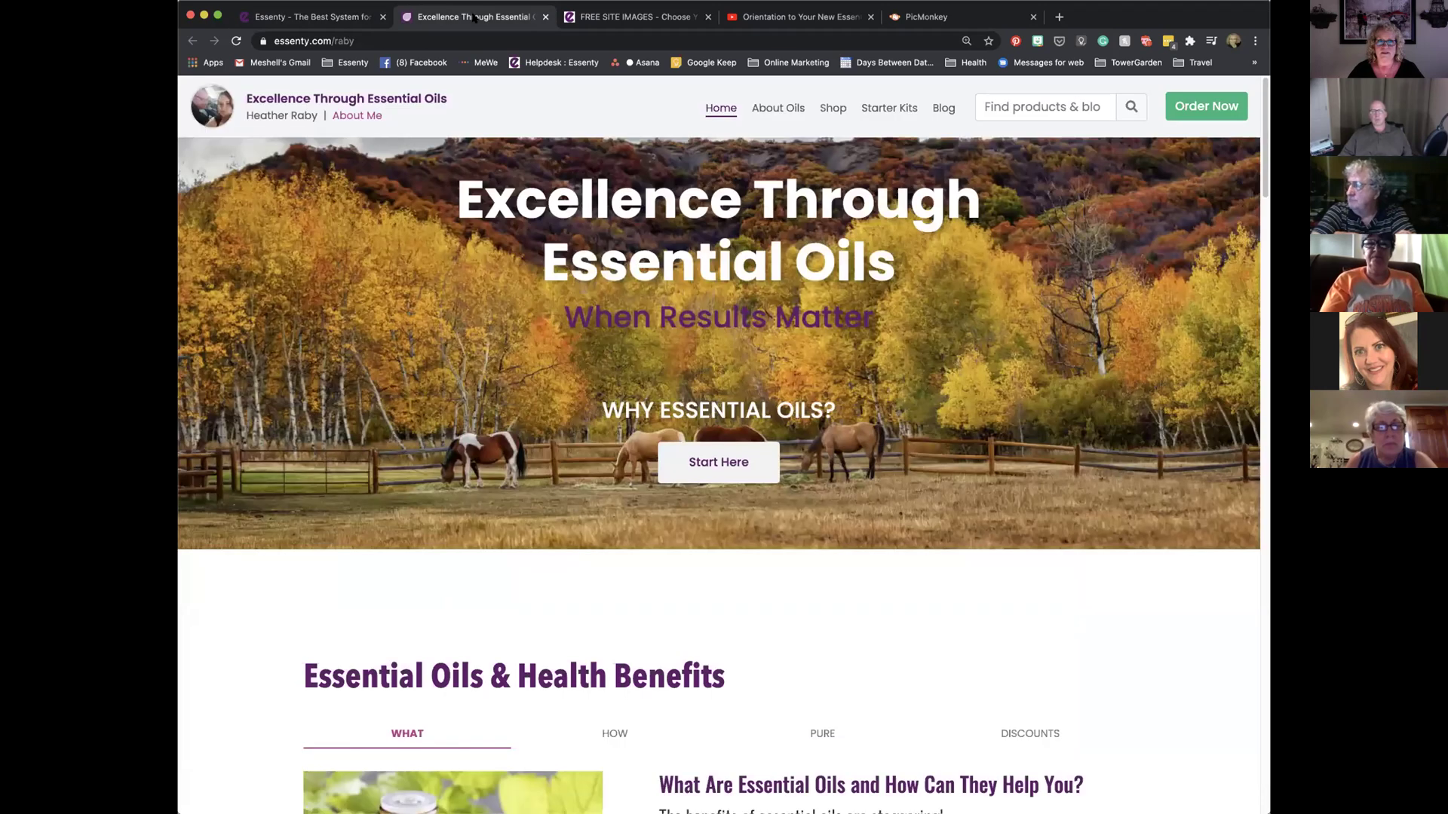
click(236, 41)
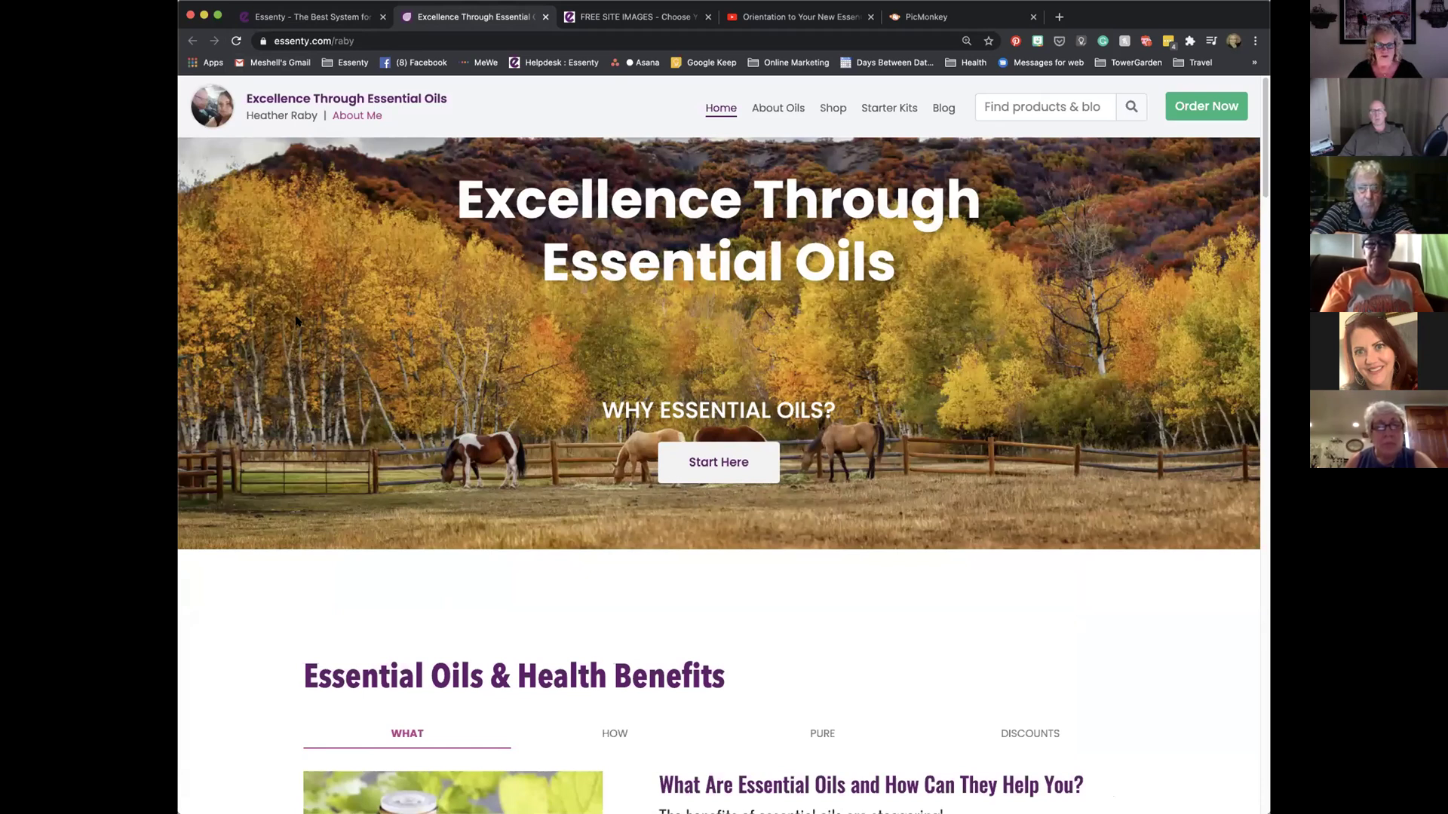
Turn off the Show Start Here Button overlay in the homepage customizations and refresh the live homepage
click(330, 16)
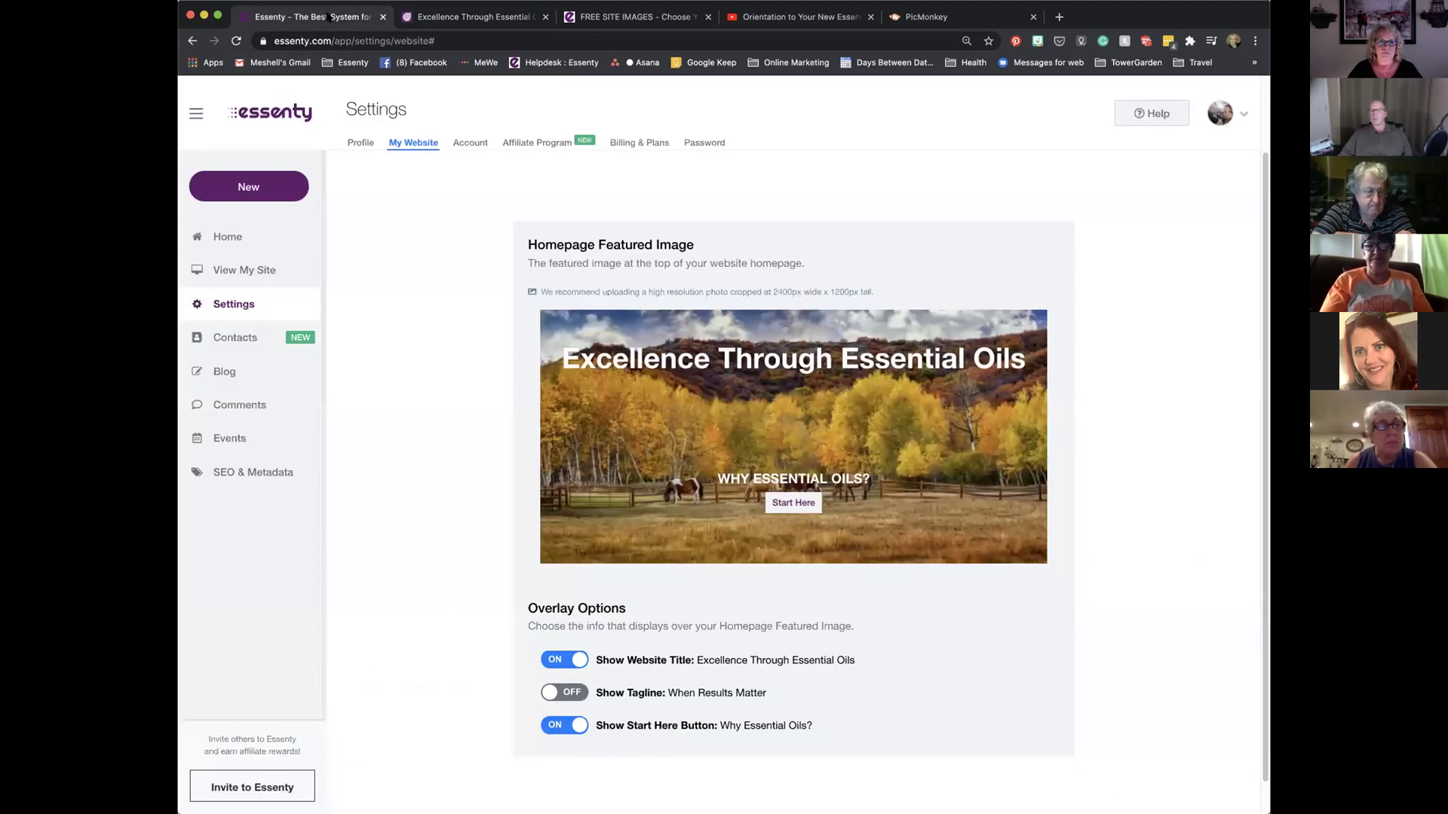
click(565, 726)
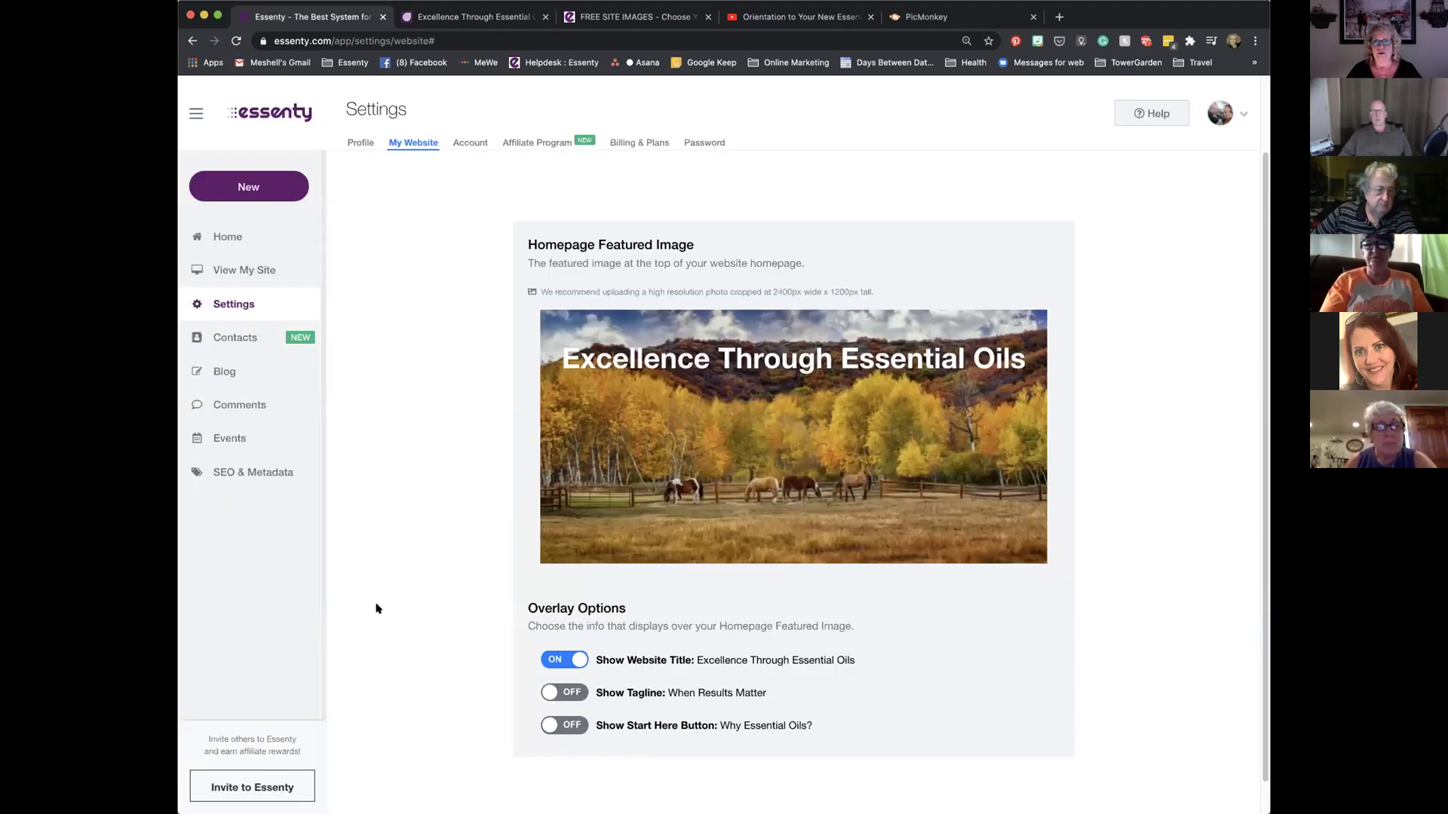
click(460, 17)
click(236, 41)
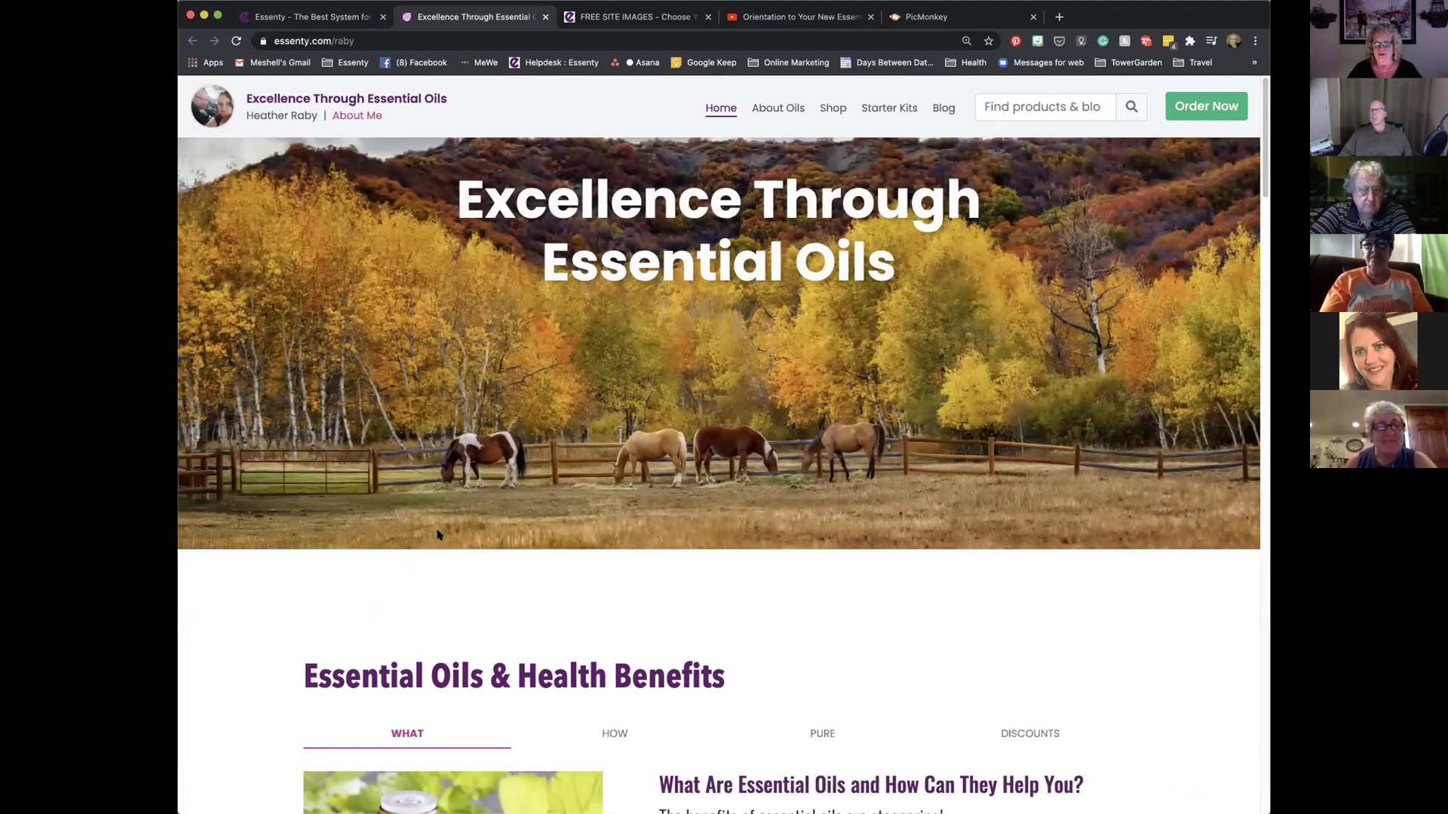
Look over the live homepage sections below the featured image and browse the free site images down to the green meadow picture's options
scroll(520, 695, down, 5)
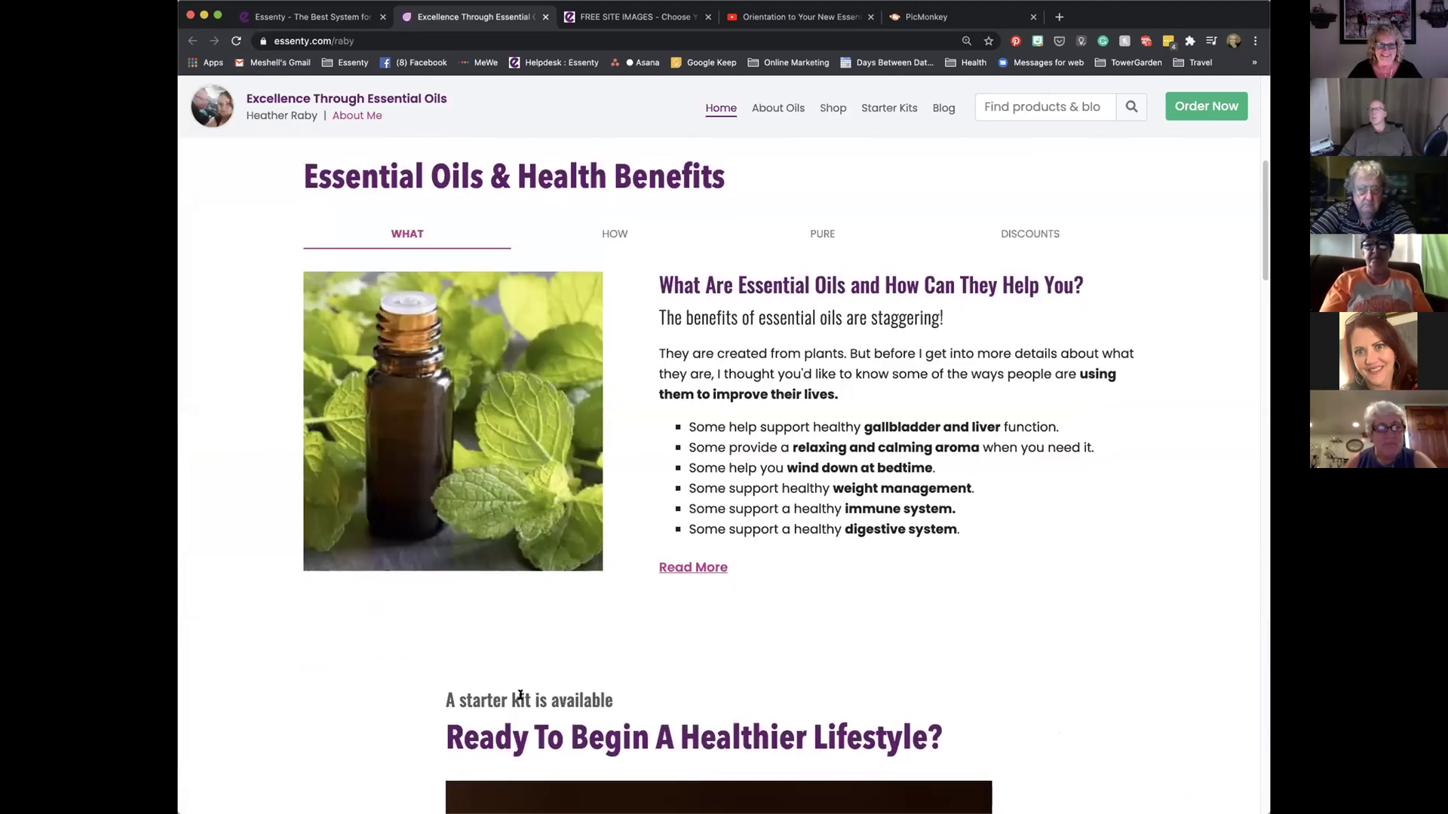
scroll(520, 694, up, 5)
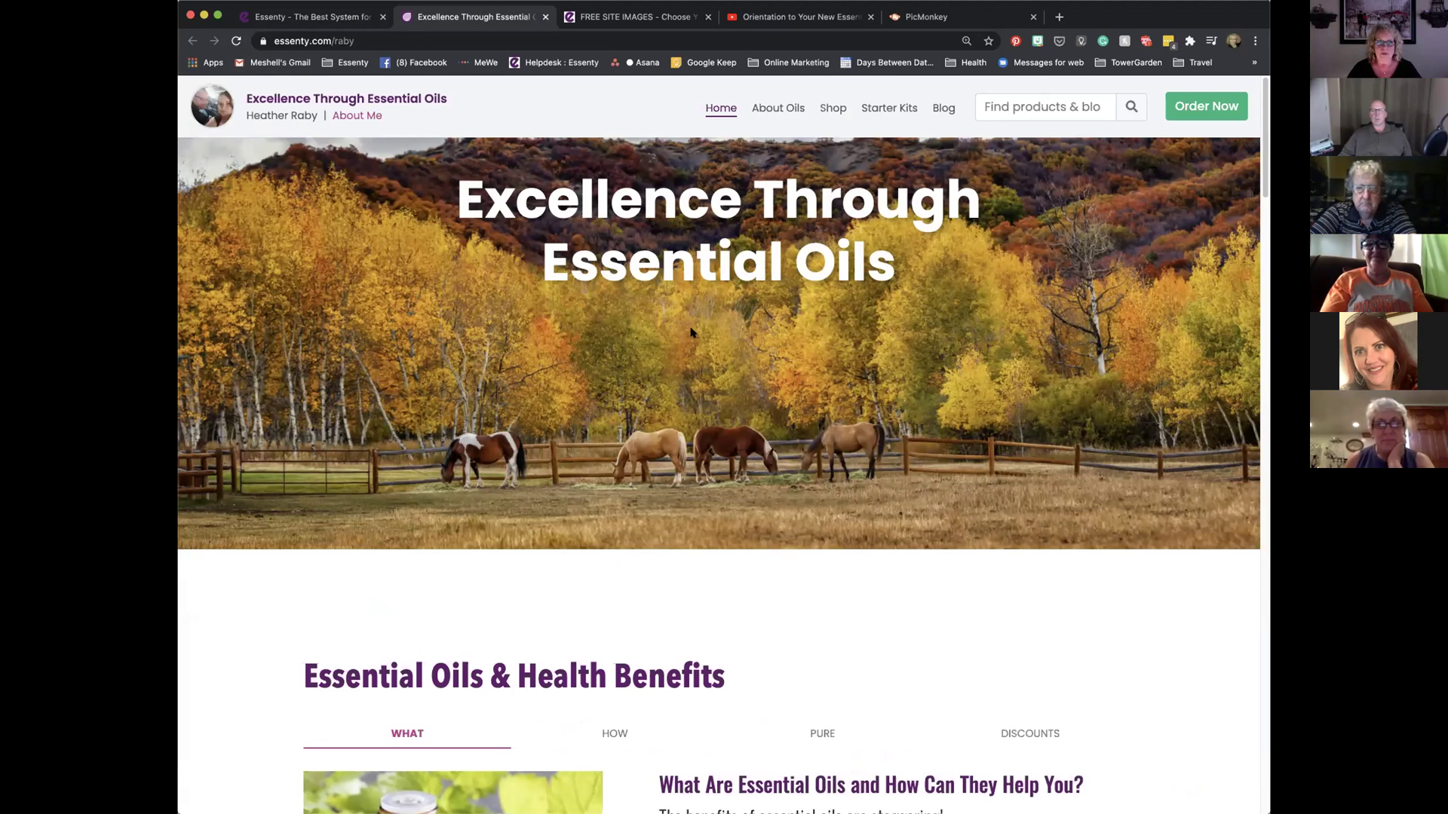
click(634, 17)
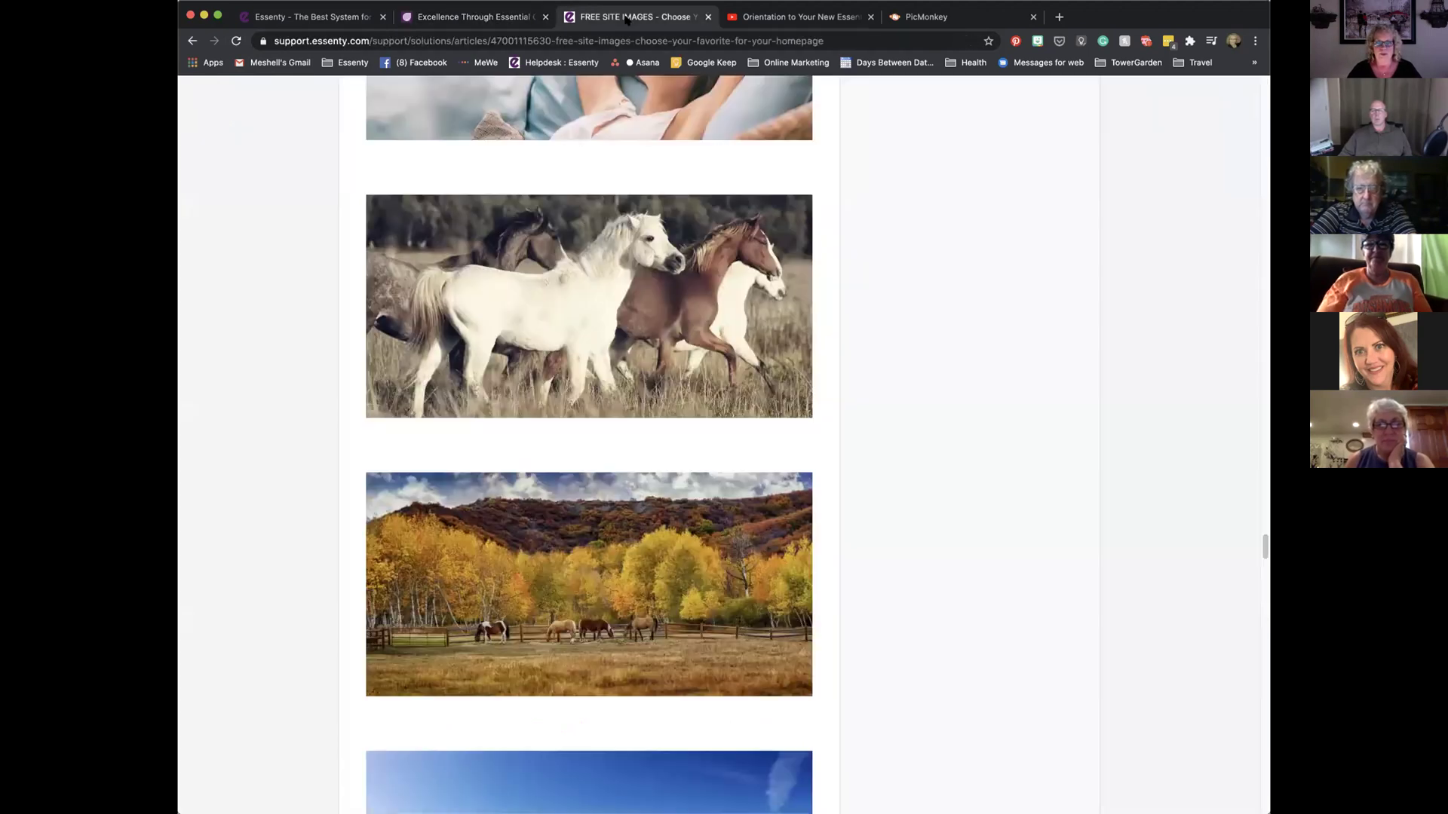
scroll(632, 436, down, 2)
scroll(632, 437, down, 3)
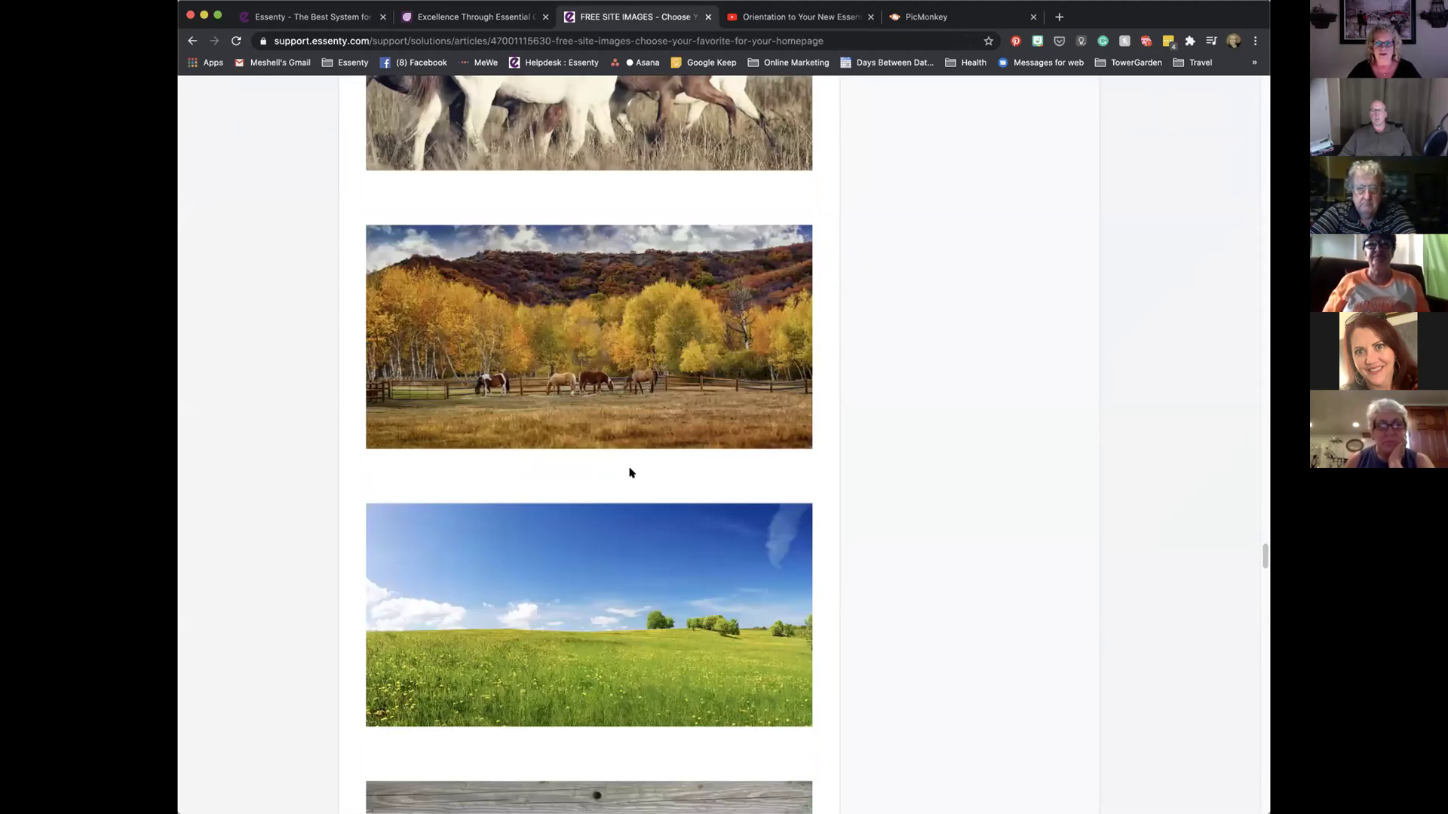
right_click(615, 552)
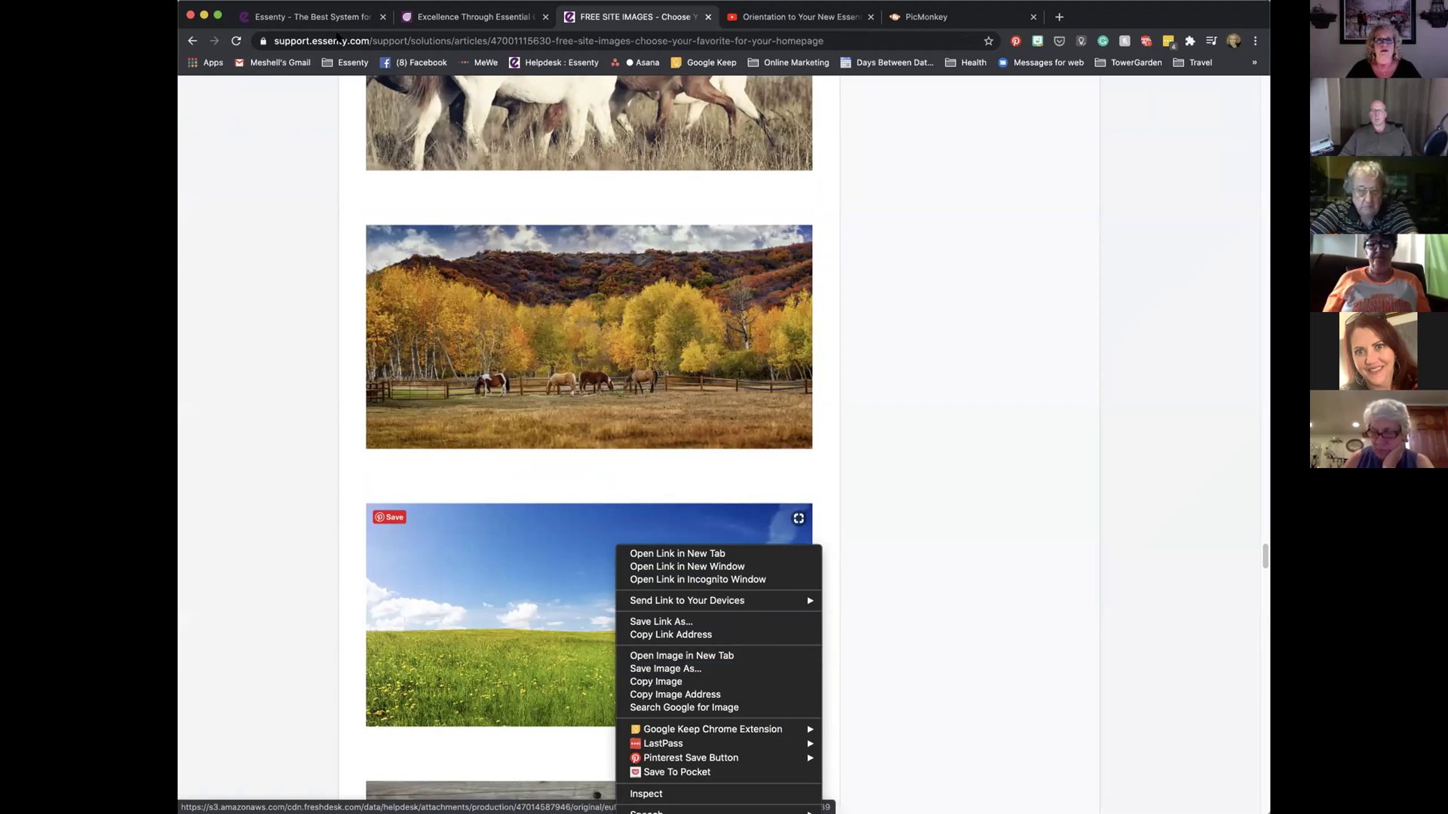
In the homepage Overlay Options, turn on Show Tagline and Show Start Here Button, and turn Show Tagline off again
click(314, 16)
click(314, 16)
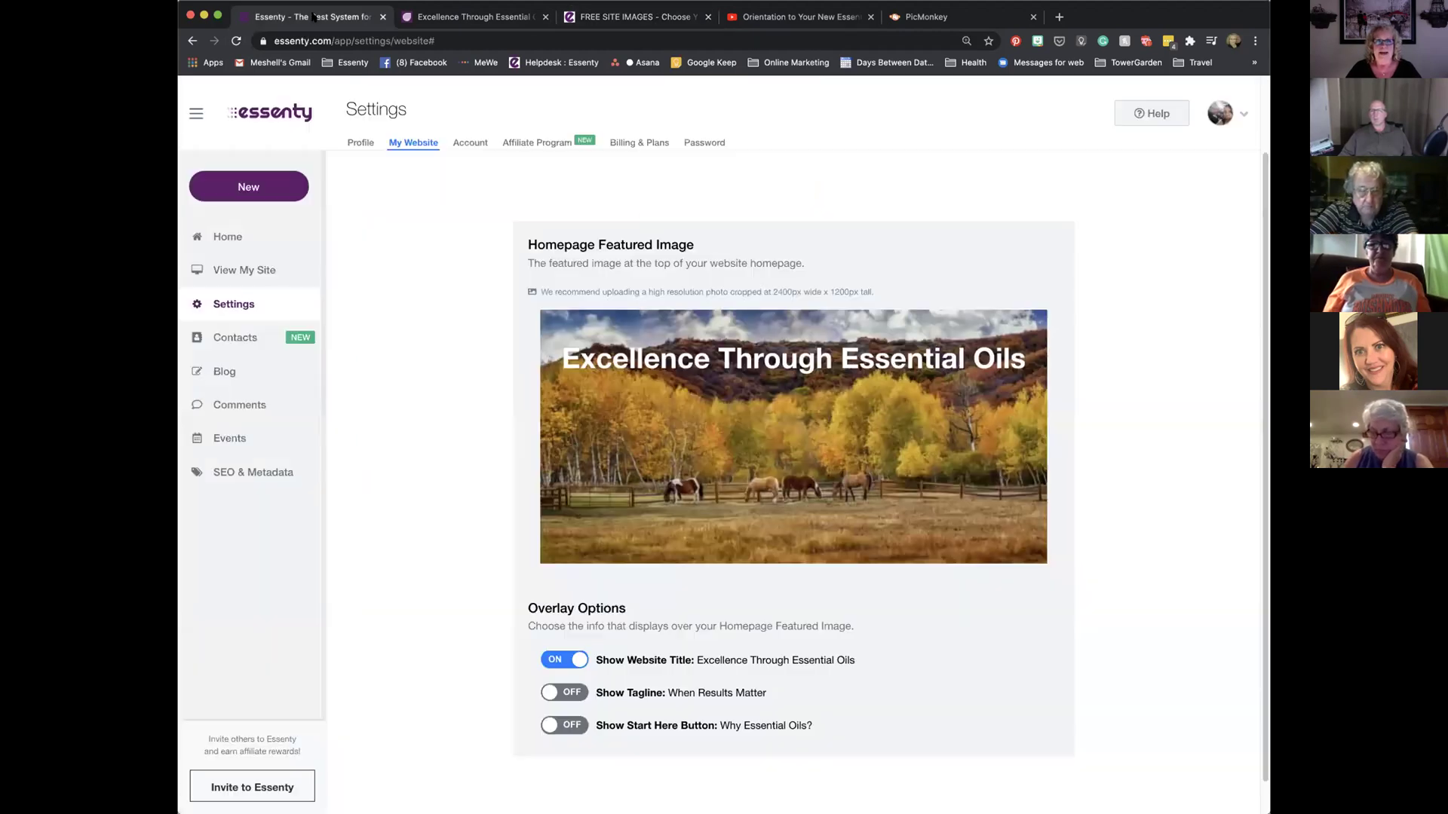
mouse_move(795, 460)
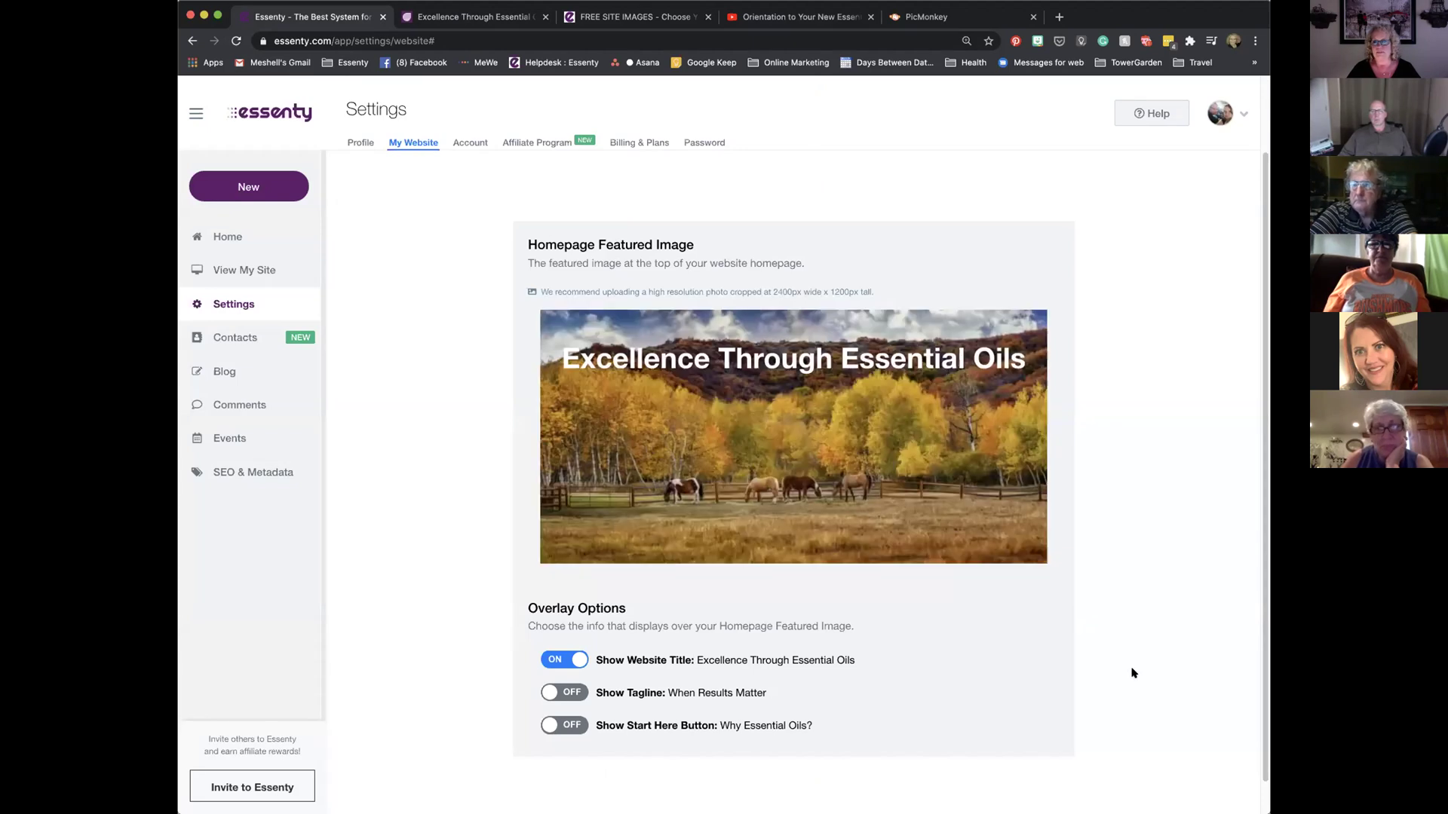
click(571, 695)
click(567, 724)
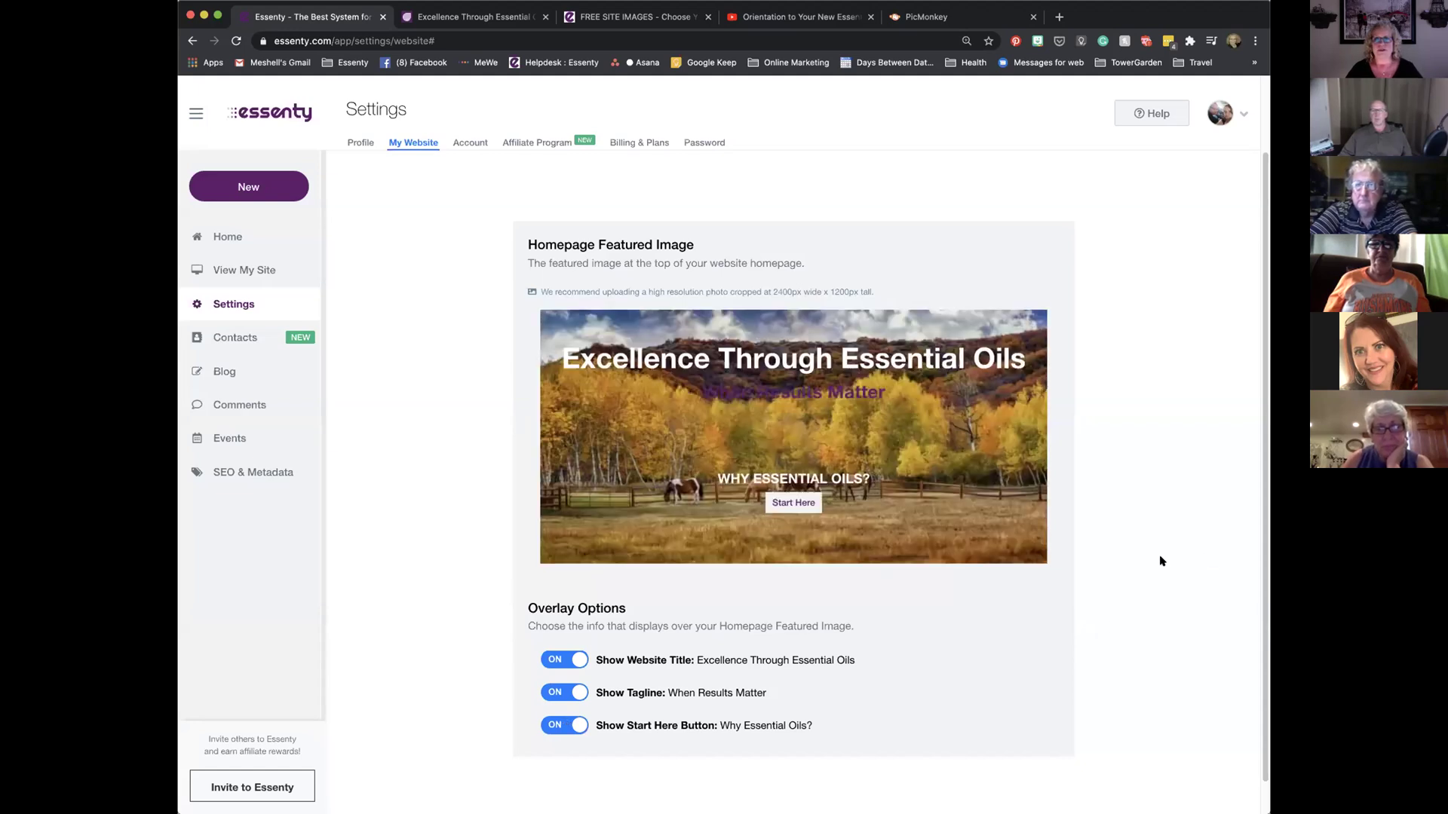
click(585, 693)
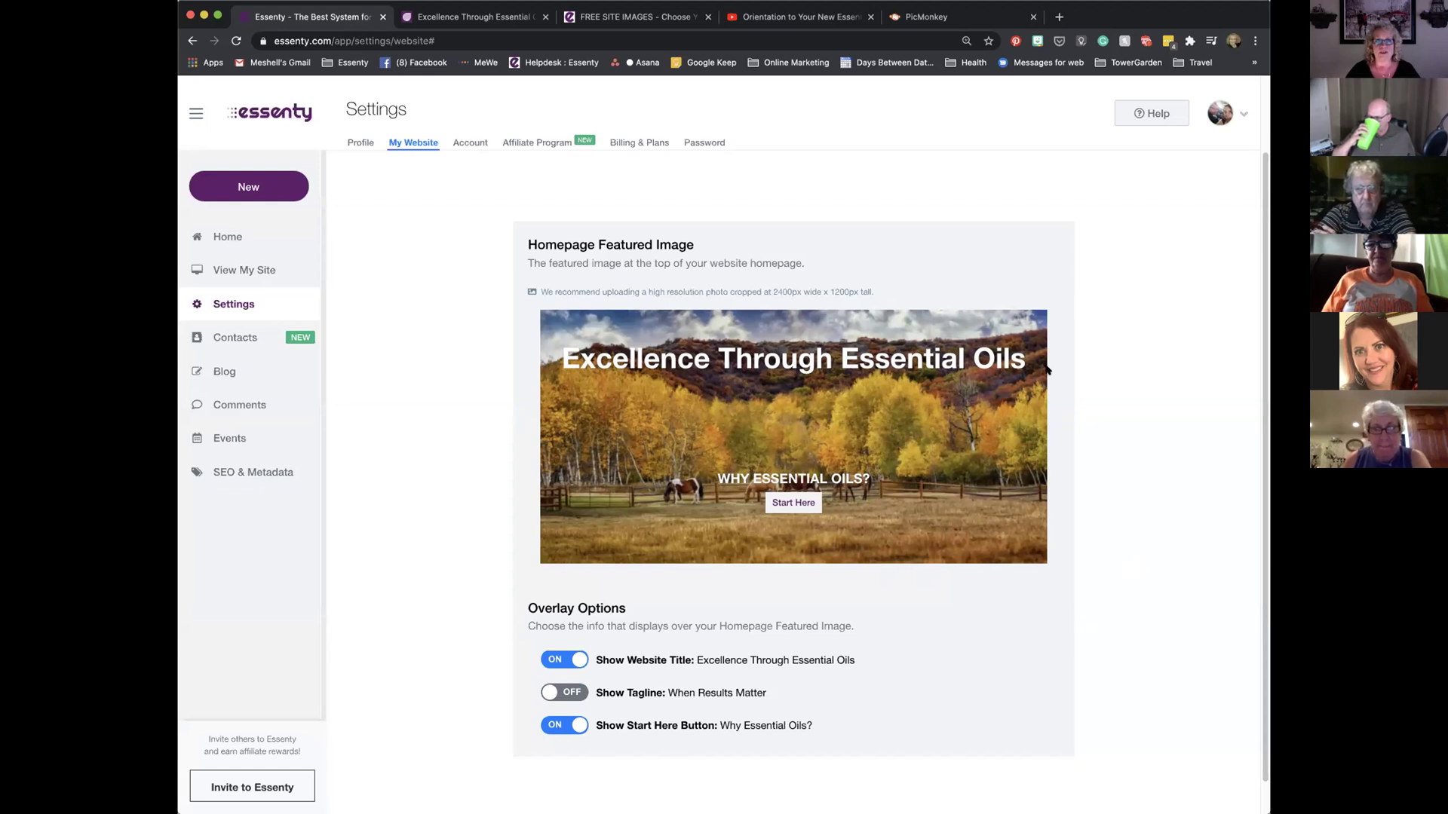
Browse the free site images past the meadow and hanging herbs to the lavender backgrounds
click(635, 18)
scroll(692, 389, down, 8)
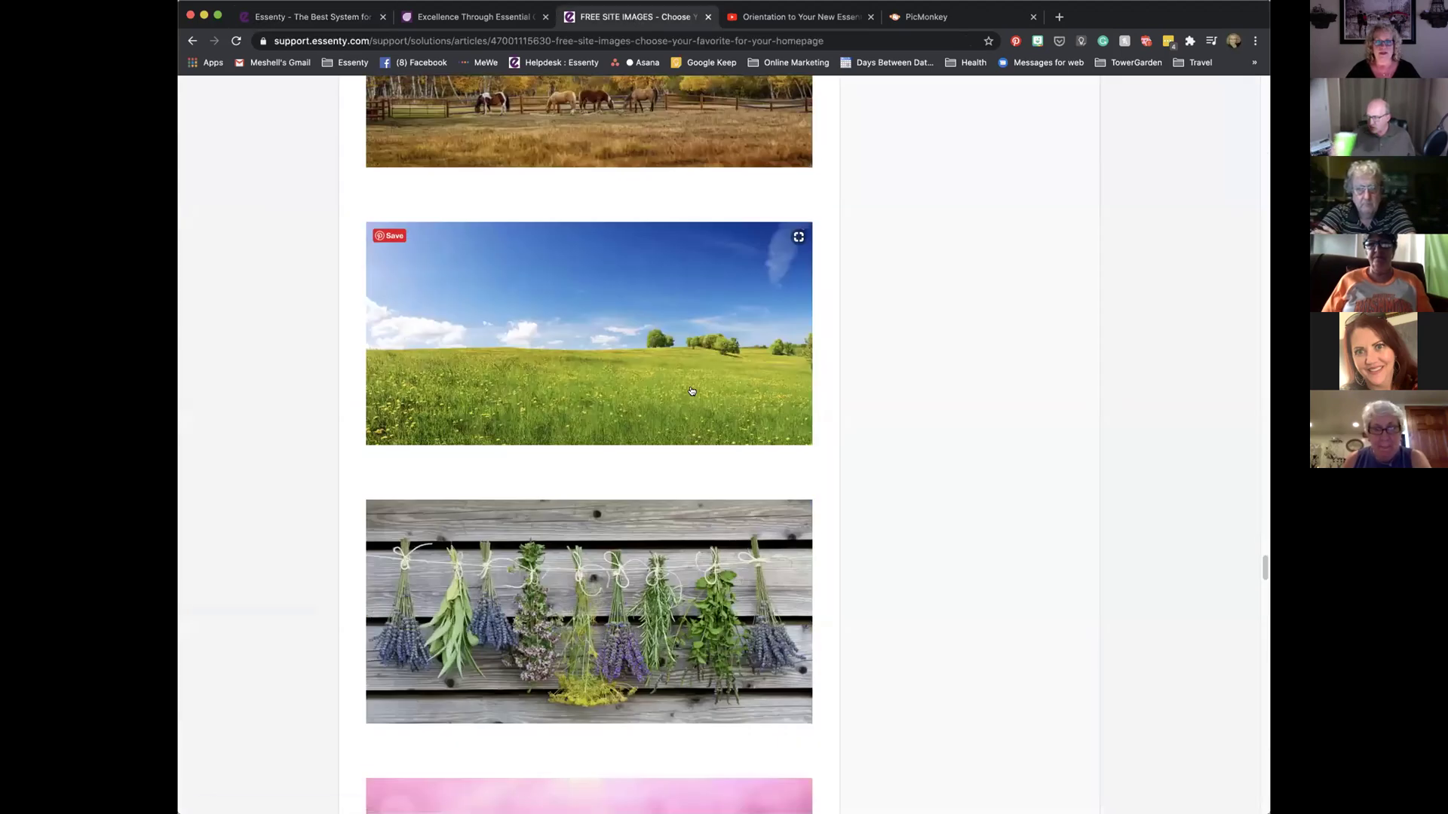
scroll(692, 390, down, 7)
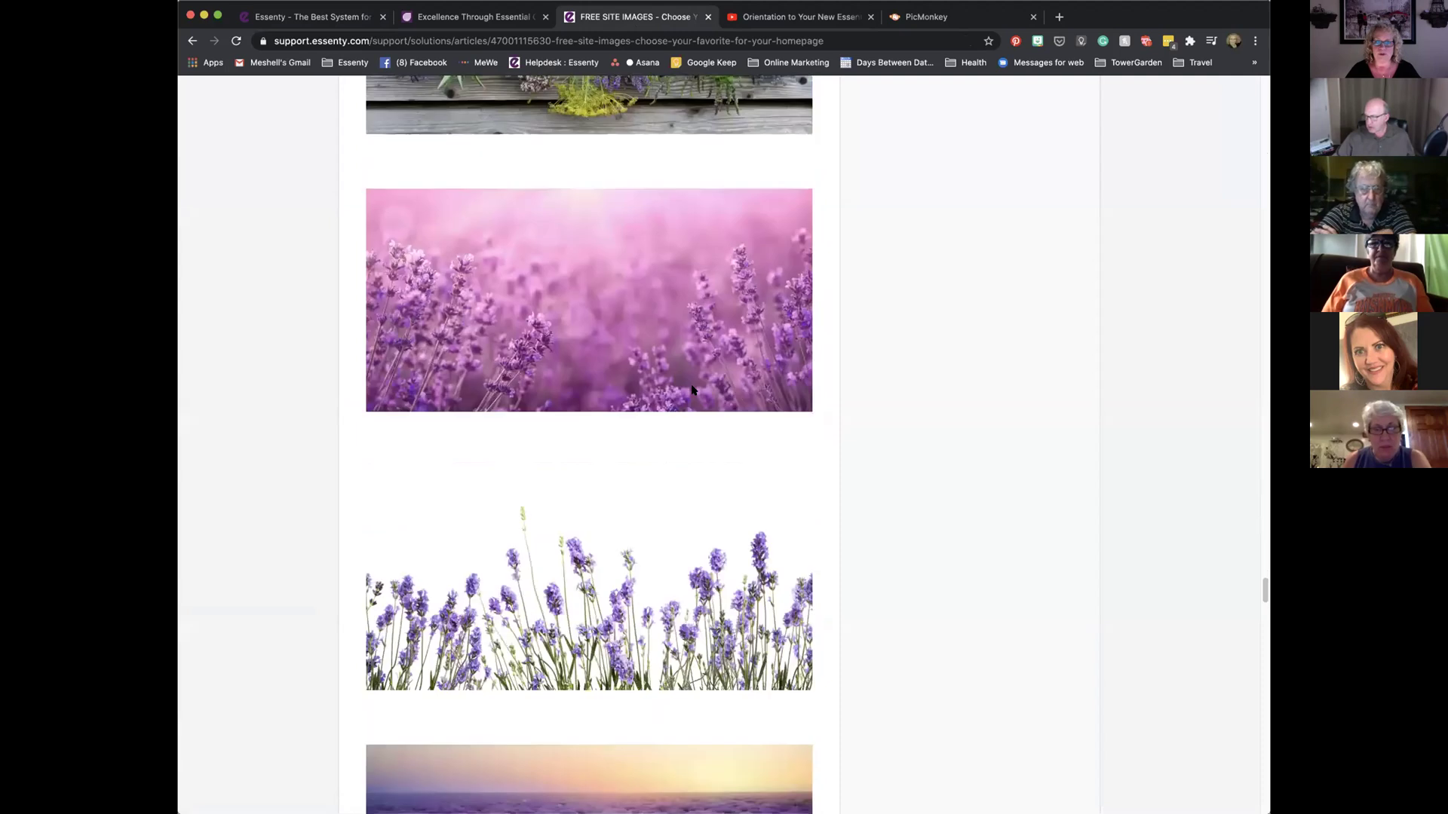
scroll(705, 413, down, 3)
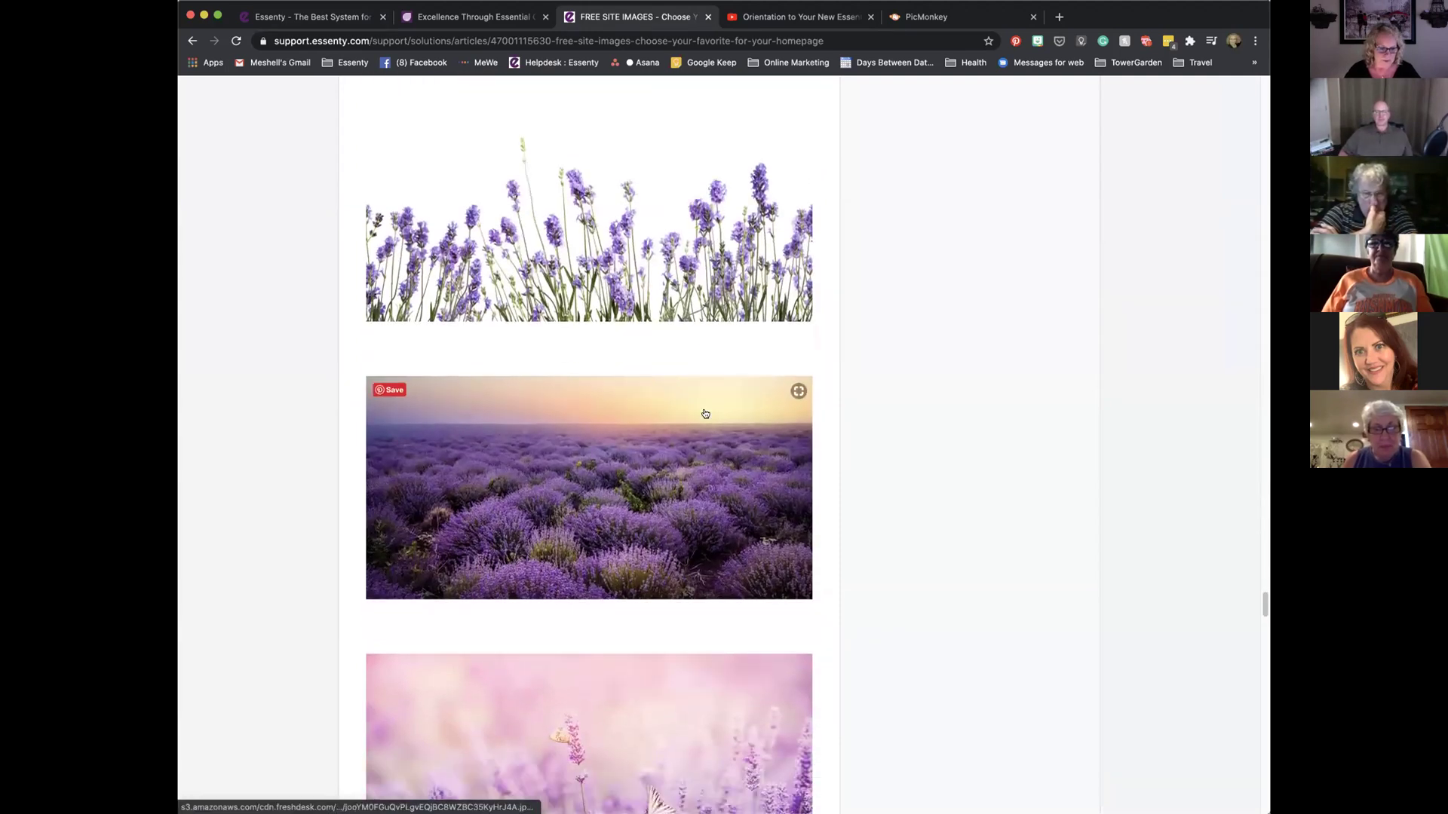
scroll(705, 413, down, 1)
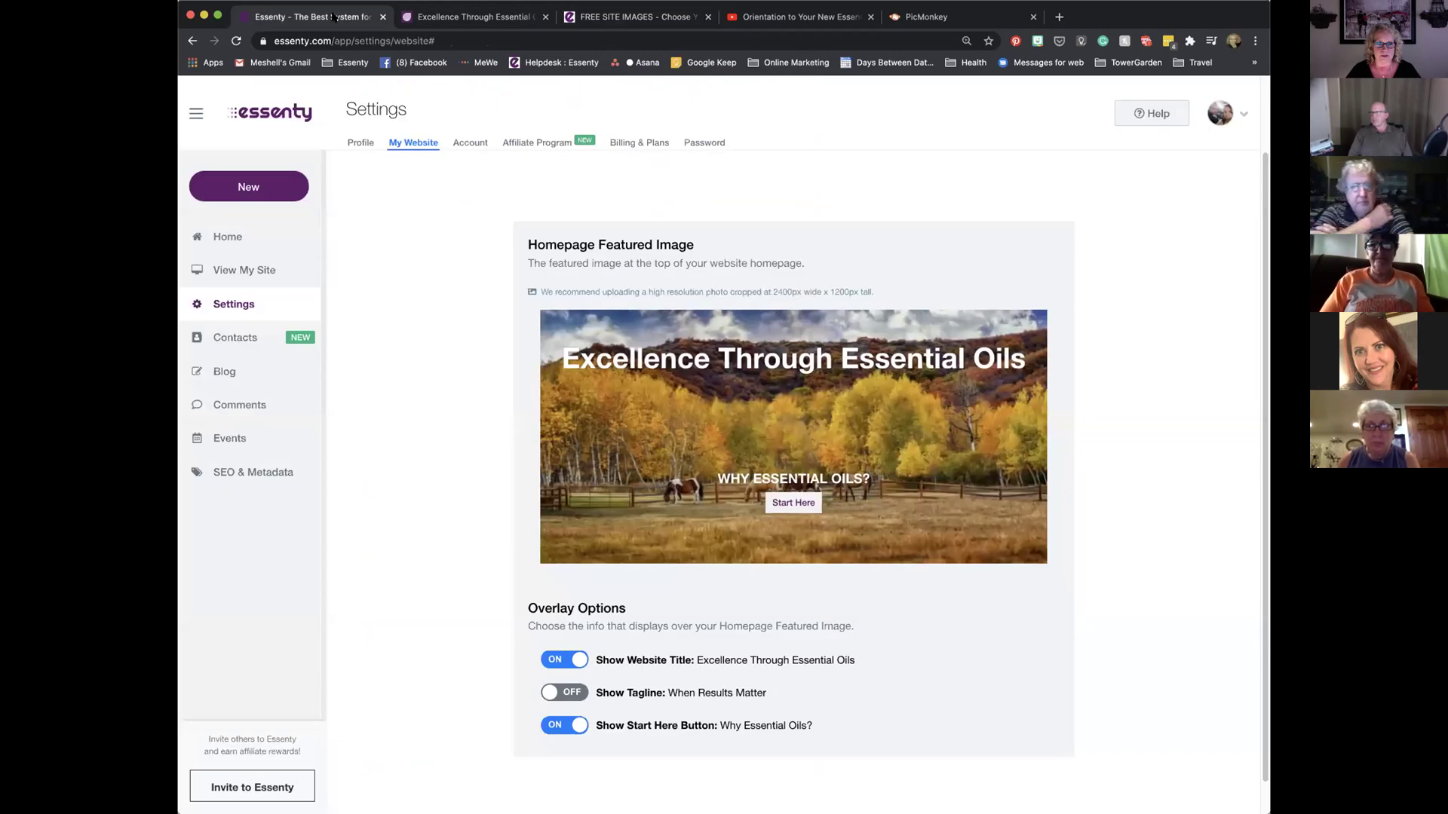
From the backoffice home, go to Directions, FAQs & Help Videos and open the article on how to change the homepage image
click(313, 17)
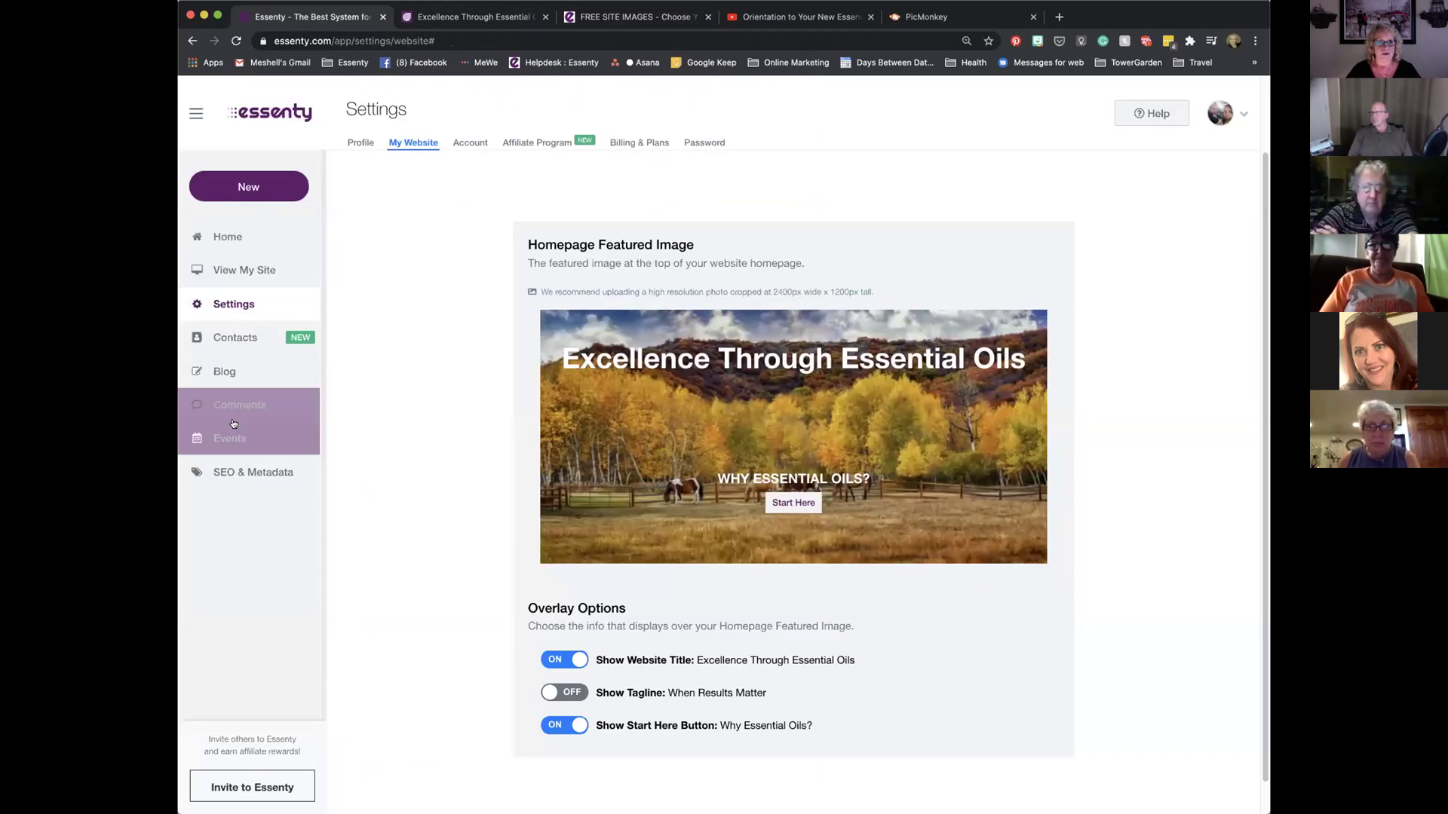
click(254, 236)
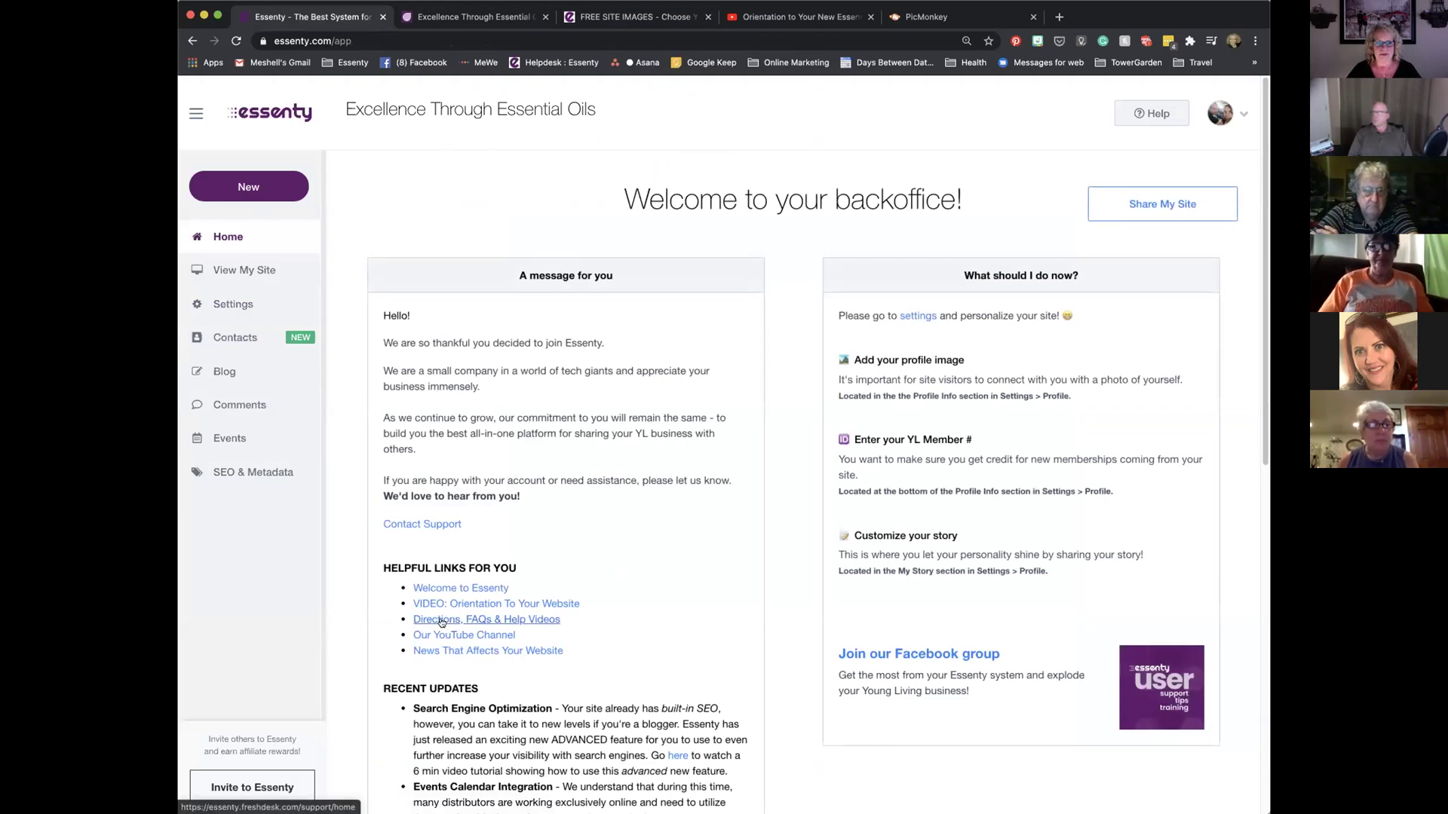
click(444, 620)
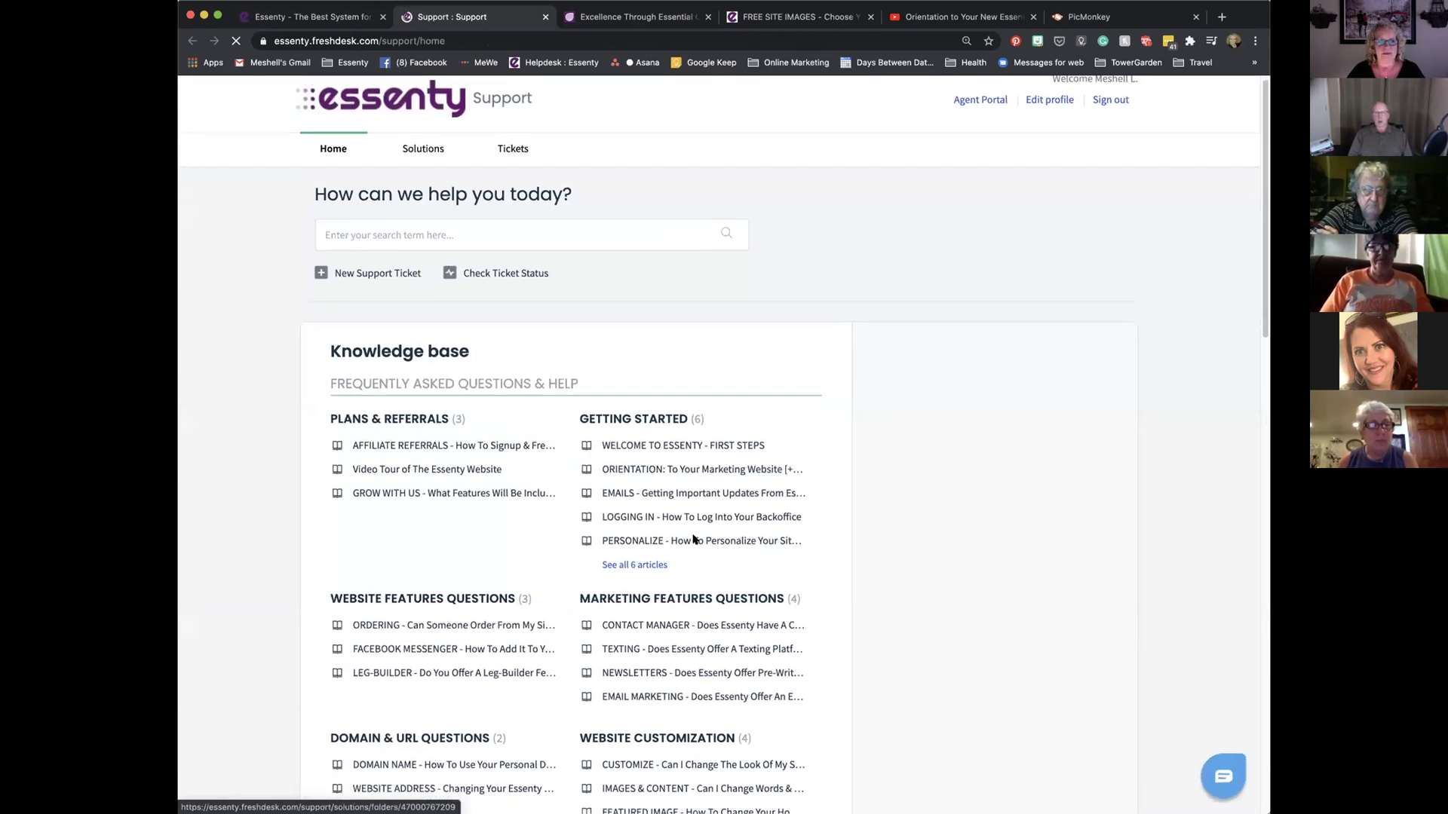
scroll(691, 538, down, 2)
scroll(694, 539, down, 2)
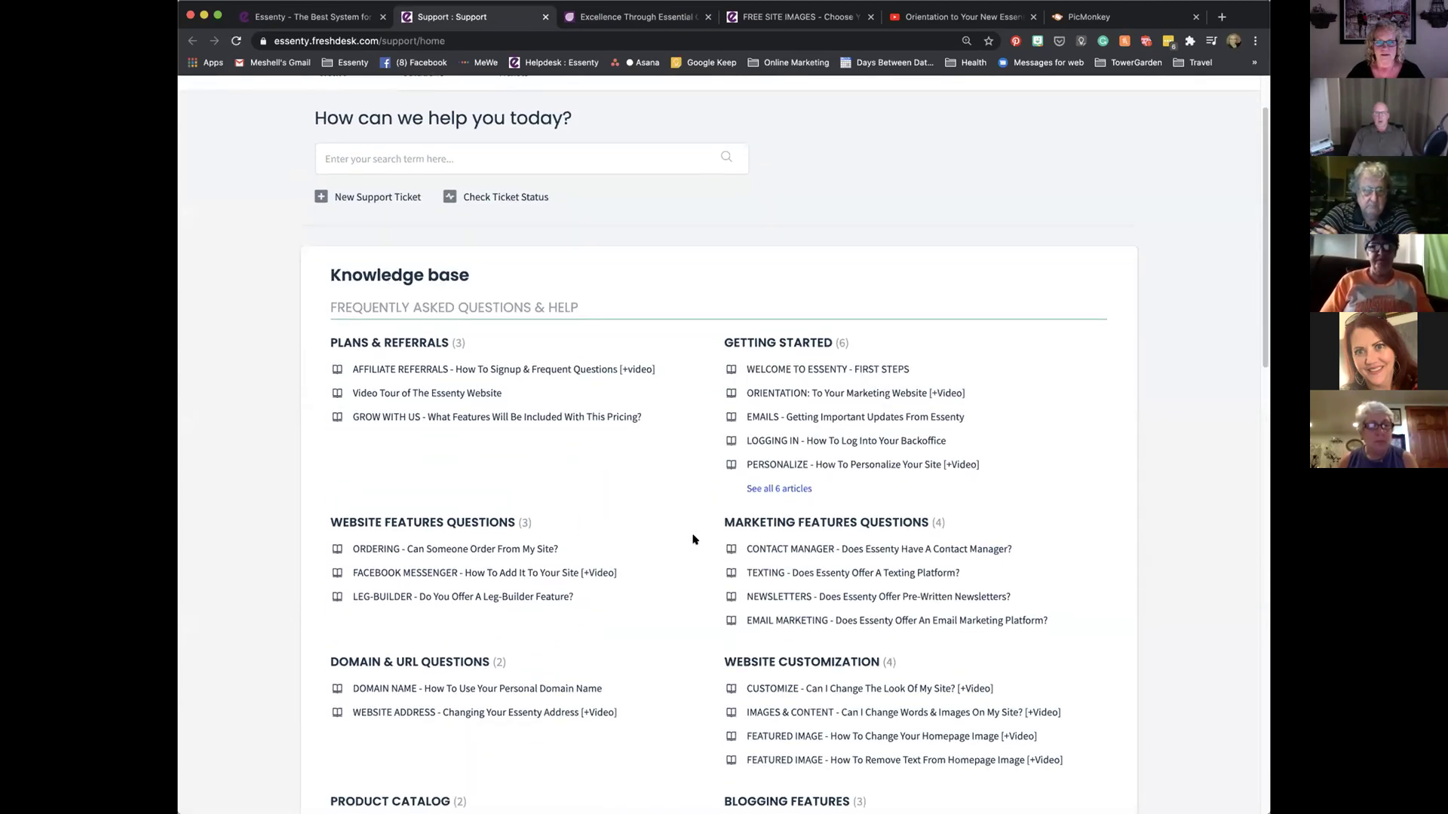
scroll(693, 539, down, 1)
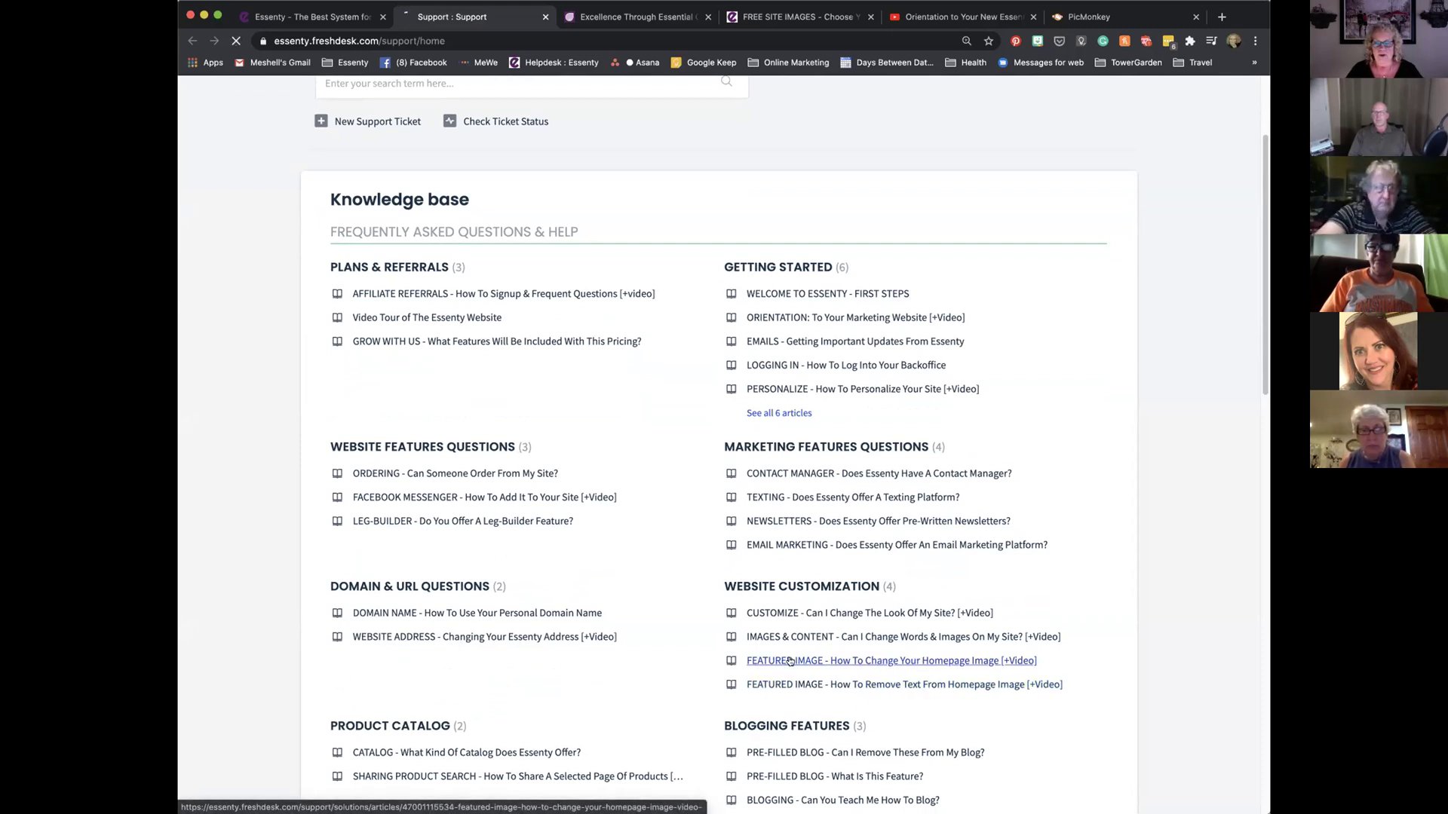
click(791, 660)
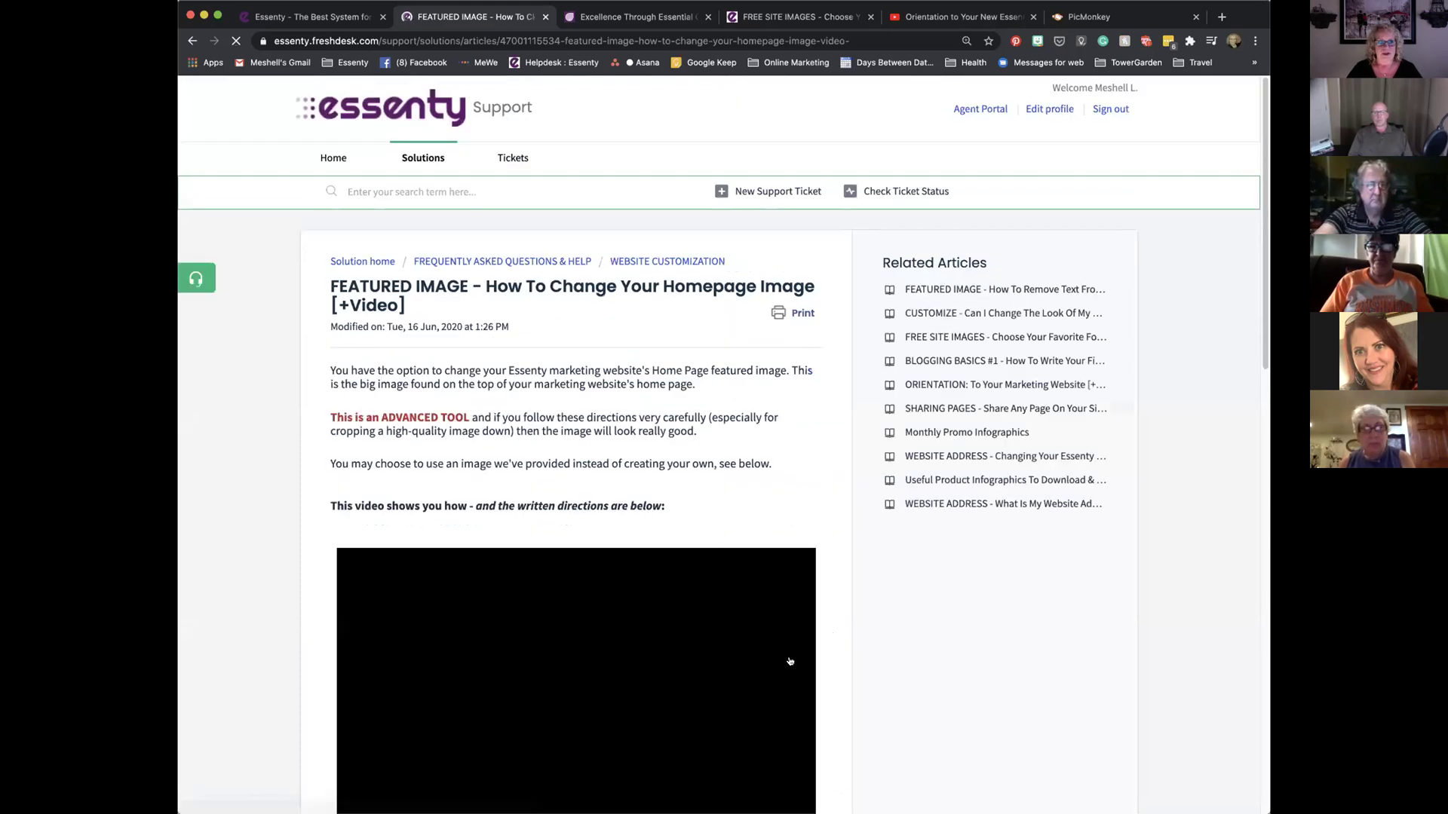
Examine the article's most important points and highlight the required crop size of 2400 wide by 1200 tall
scroll(443, 788, down, 3)
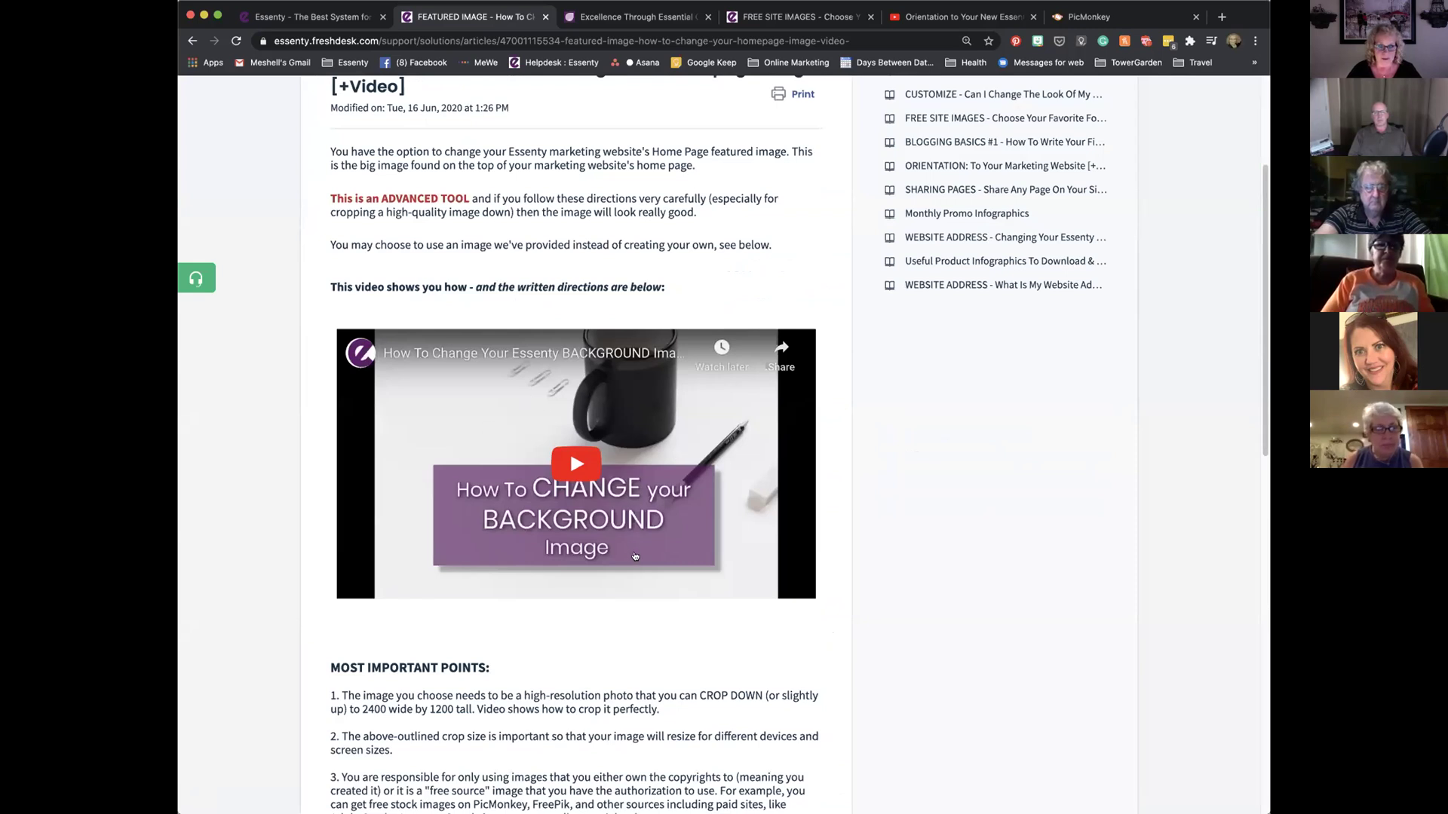
scroll(635, 558, down, 2)
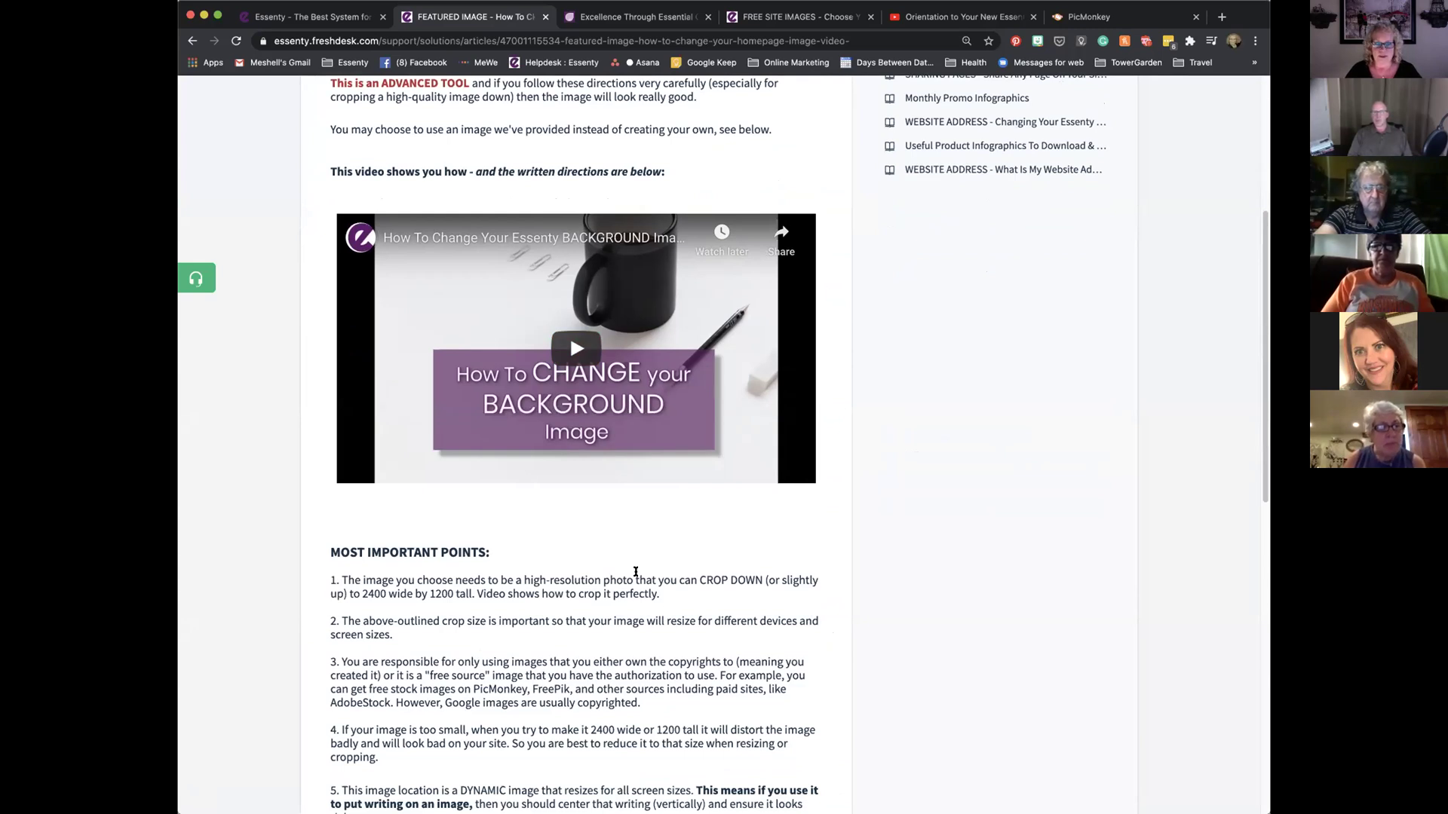
drag(365, 589, 455, 594)
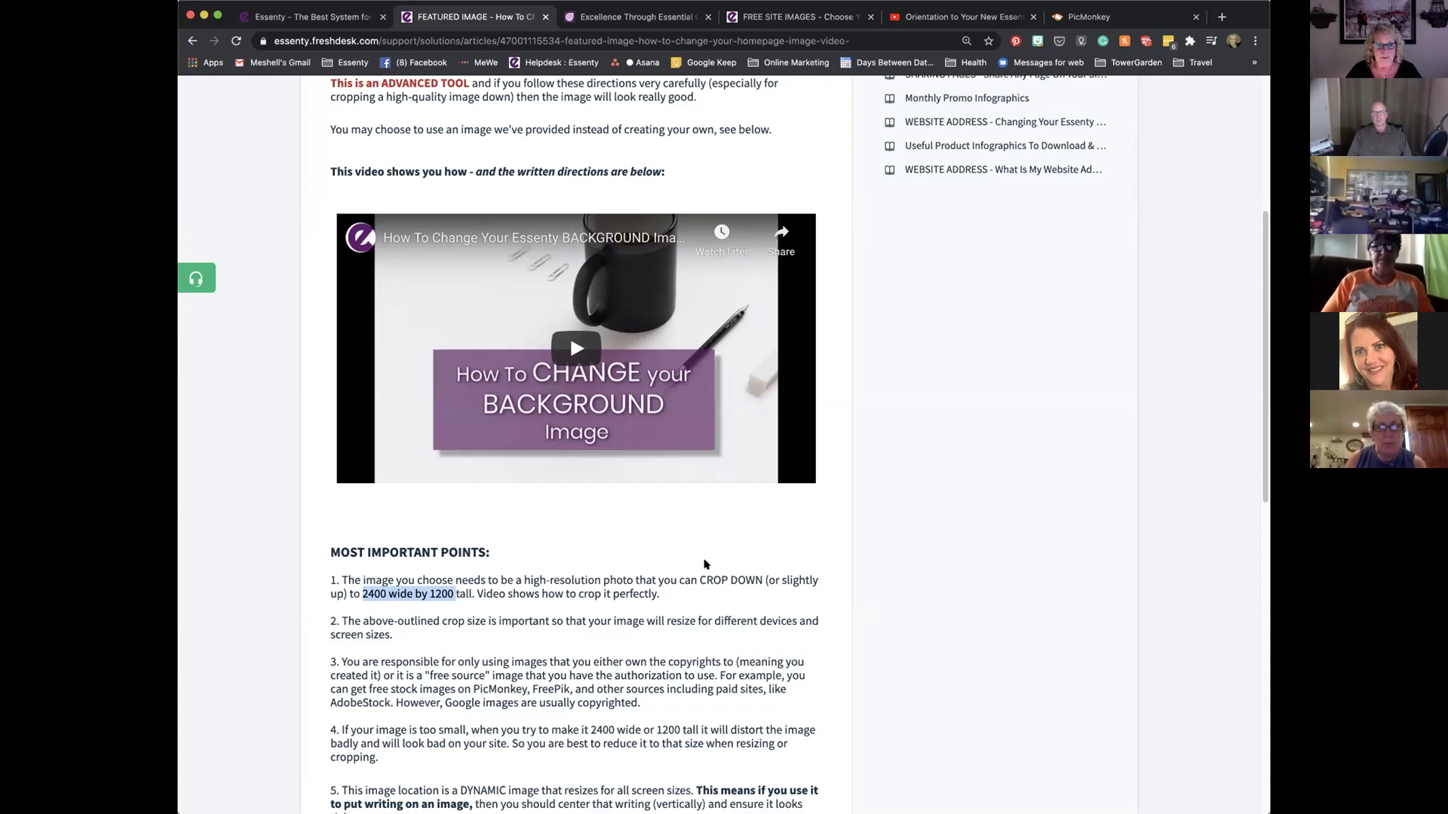
click(527, 615)
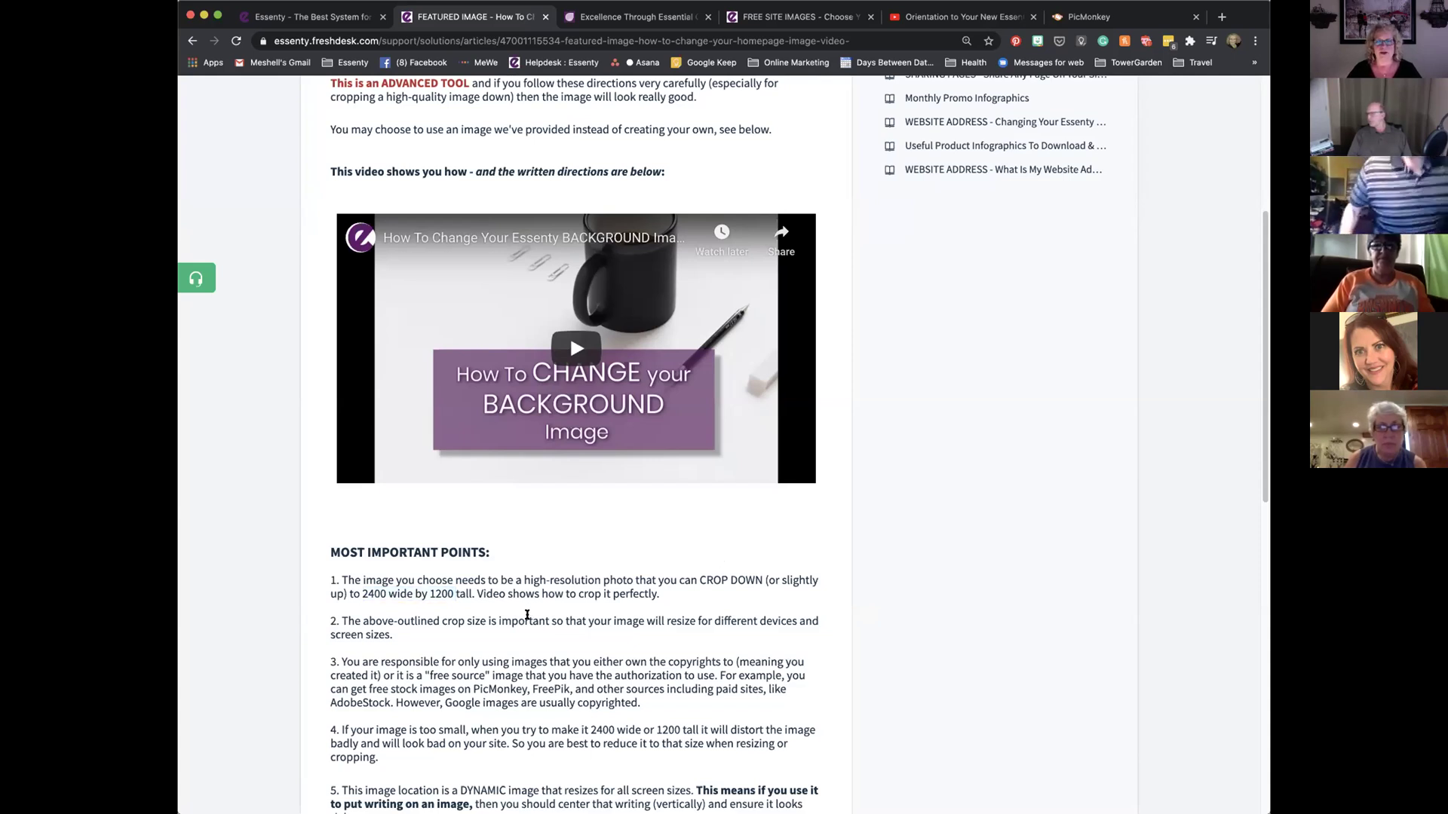
drag(362, 593, 382, 590)
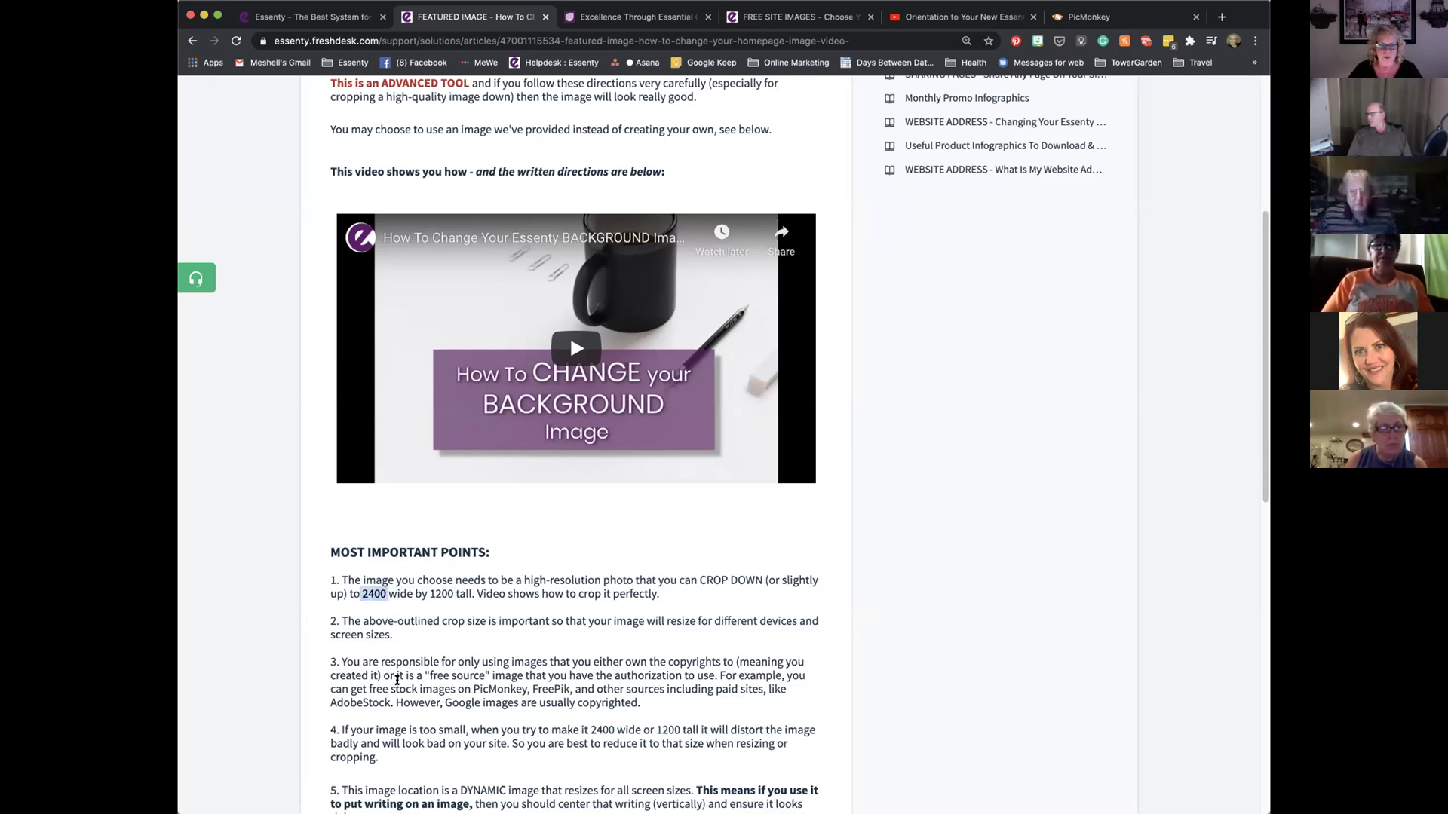
click(426, 594)
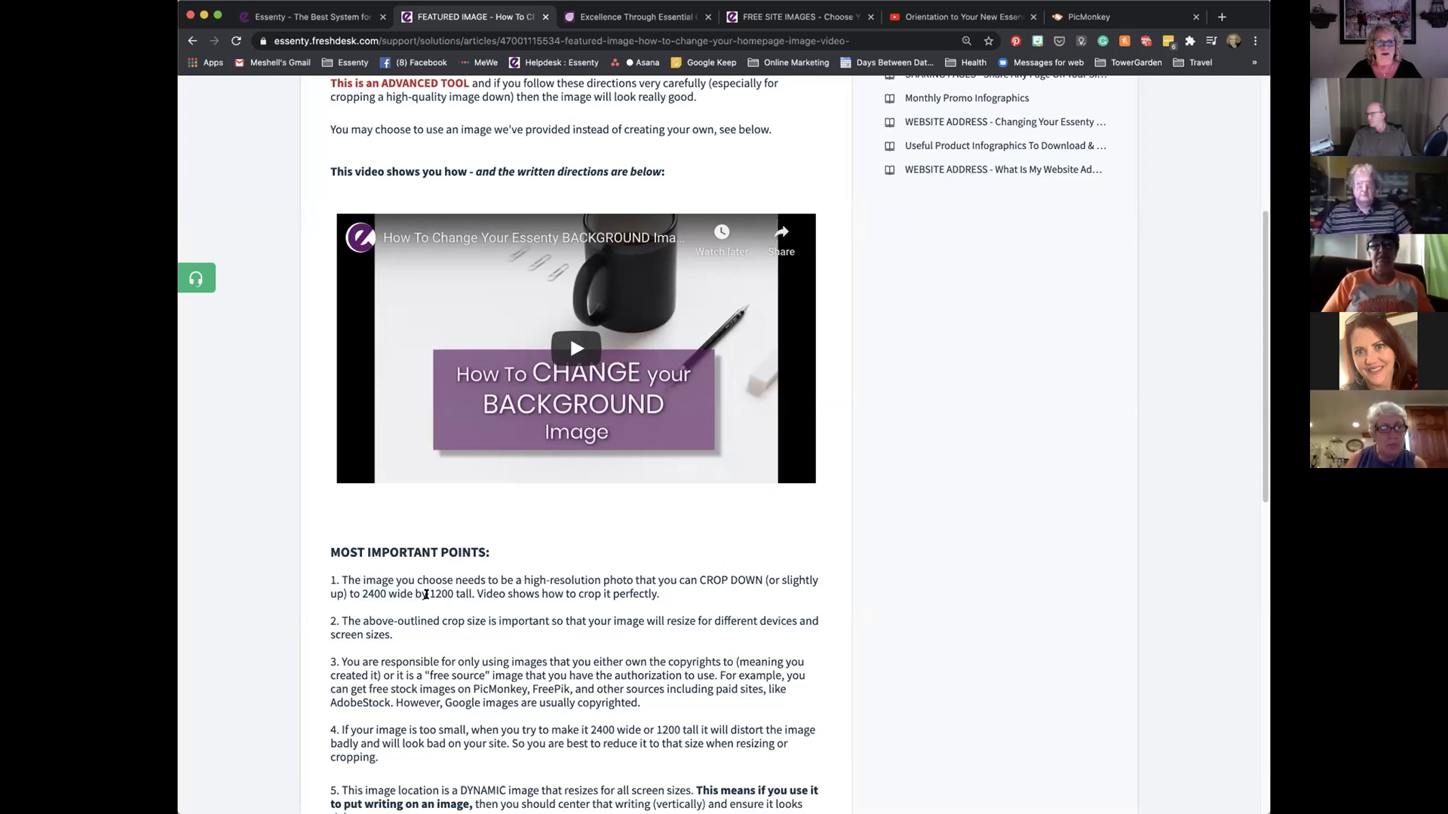
Read the article's remaining points, the background images link and the upload directions, and return to its beginning
scroll(466, 592, down, 1)
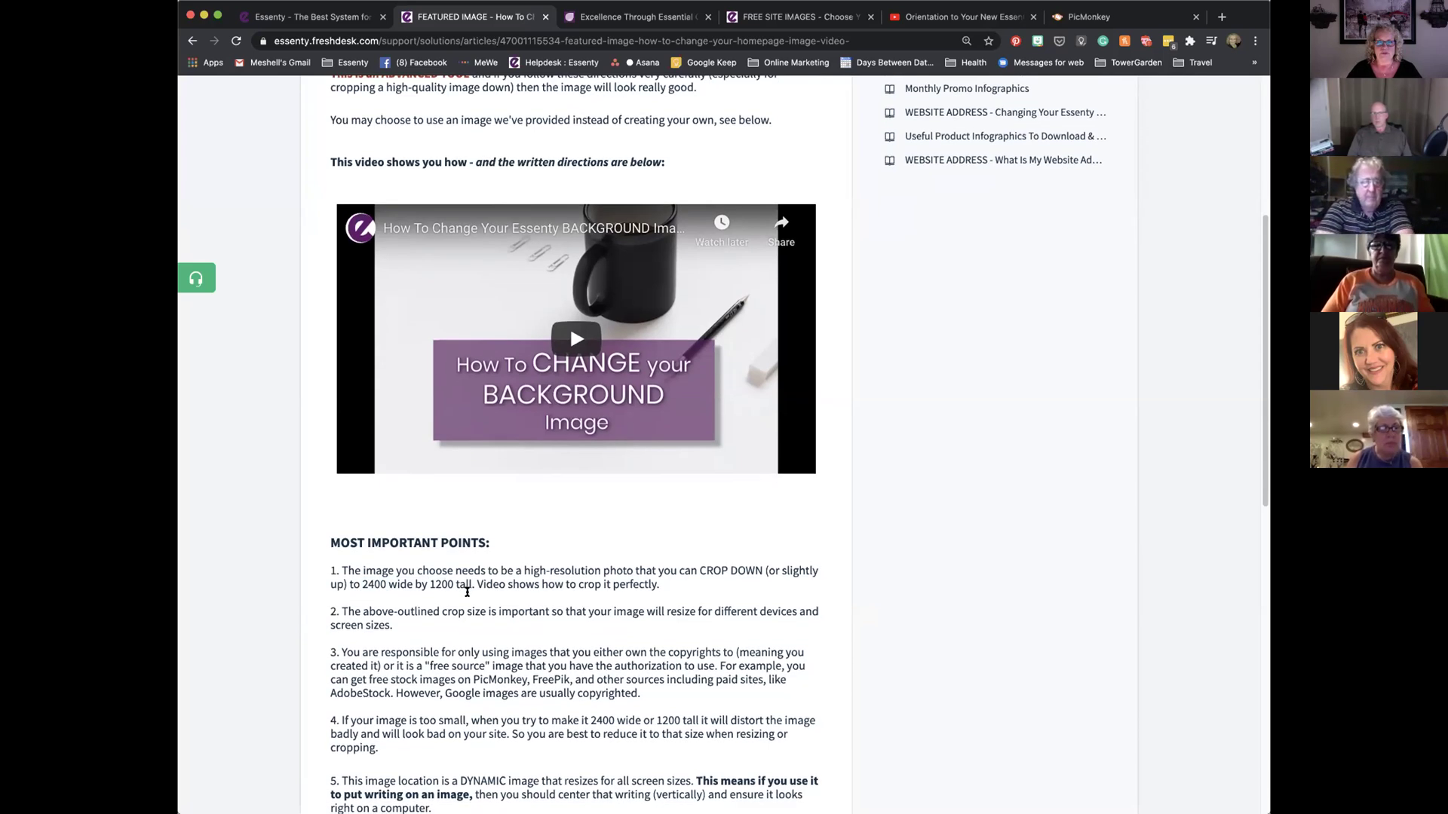
scroll(466, 592, down, 3)
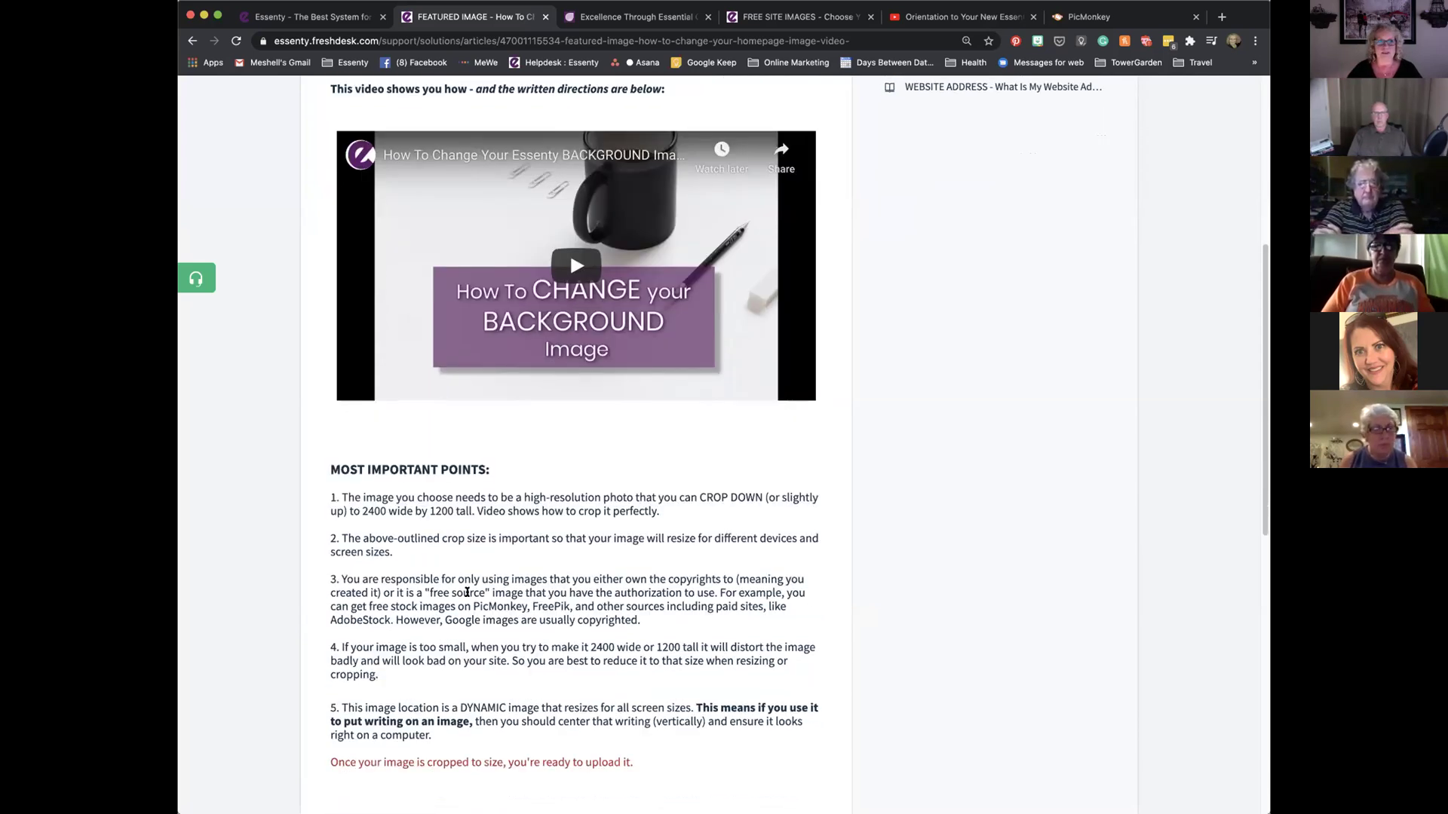
scroll(607, 565, down, 10)
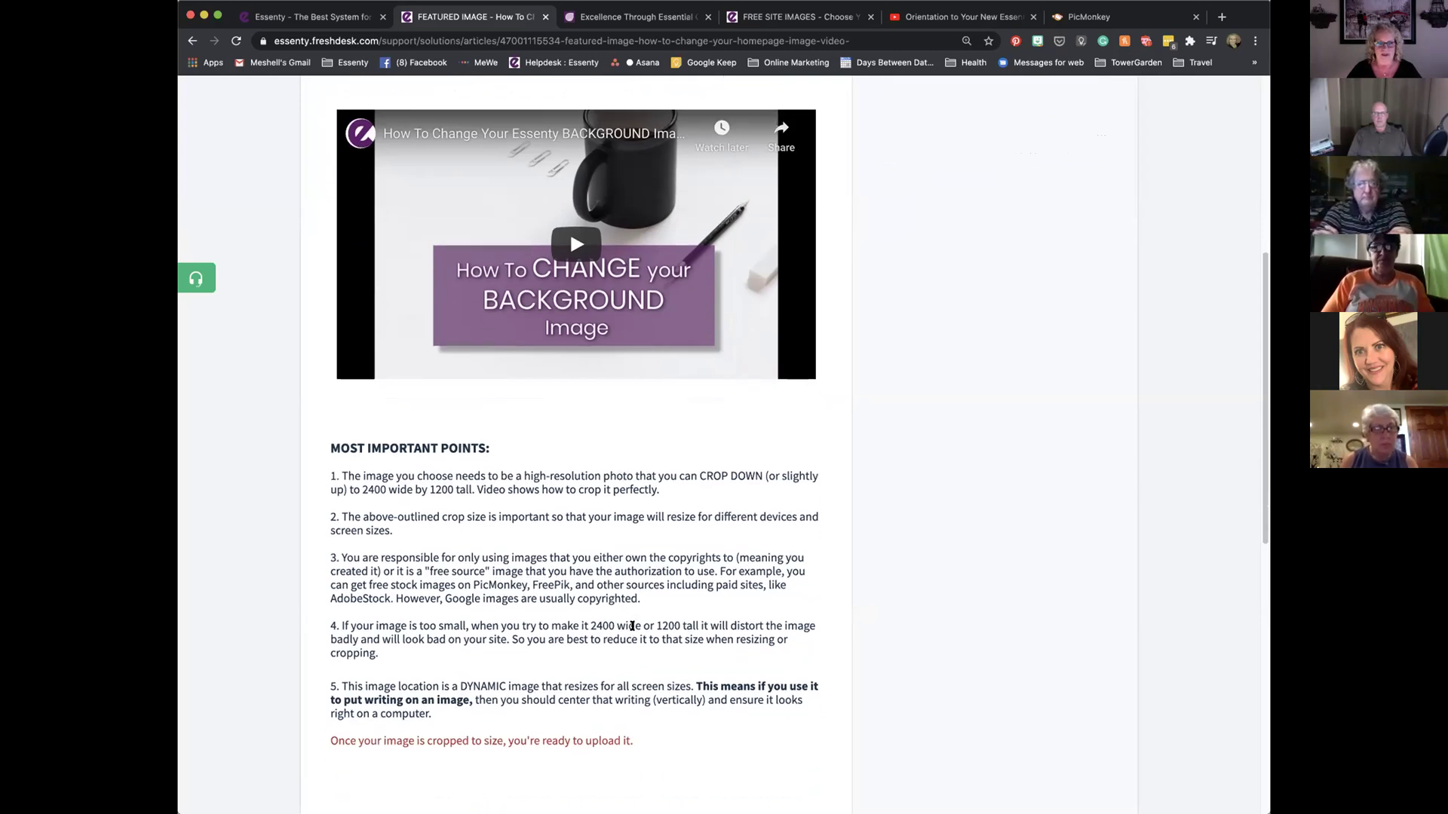
scroll(676, 577, down, 4)
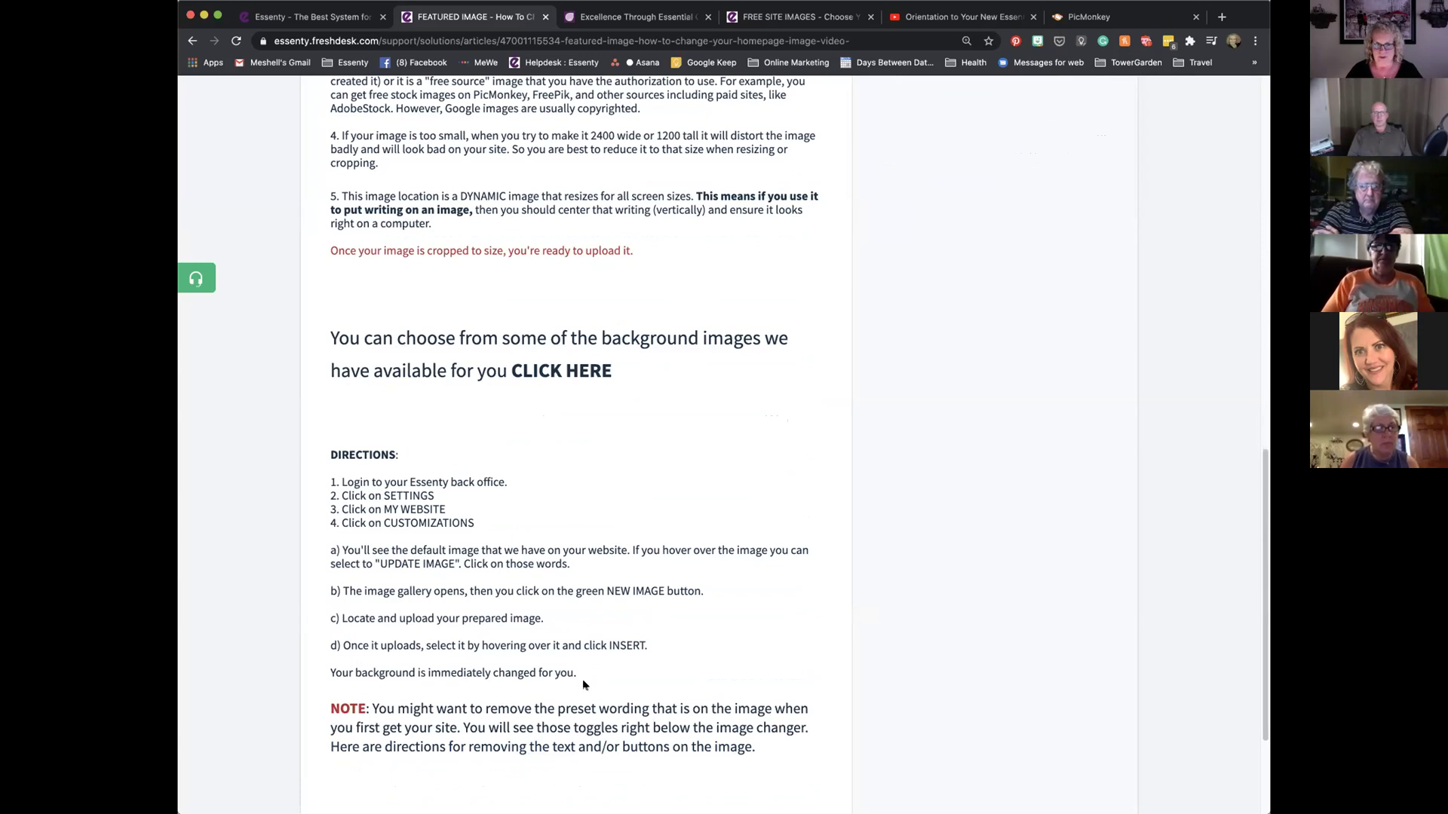
scroll(664, 419, up, 15)
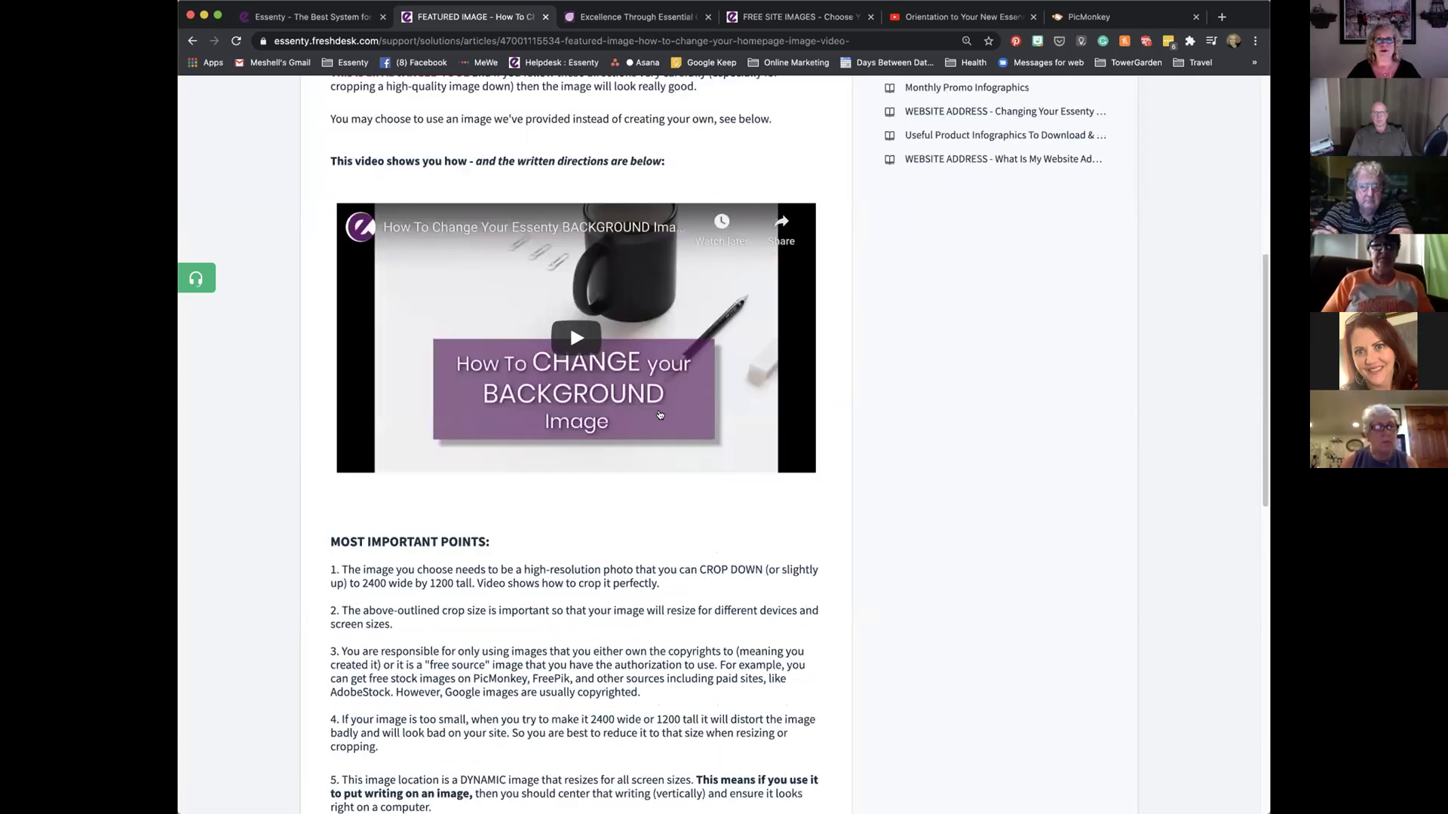
scroll(659, 415, up, 8)
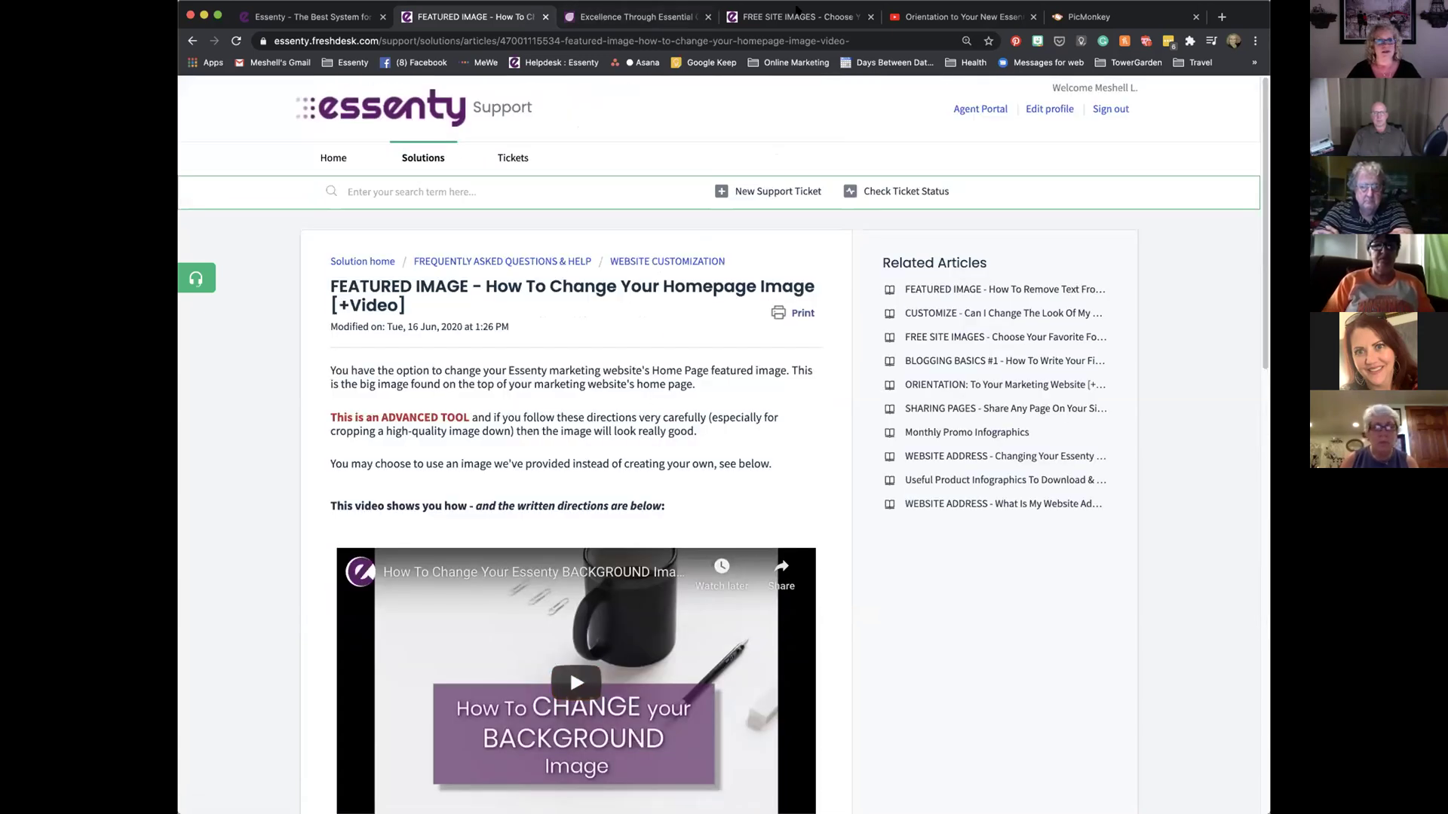
Return to the free site images article and look through the backgrounds that follow the lavender pictures
click(797, 15)
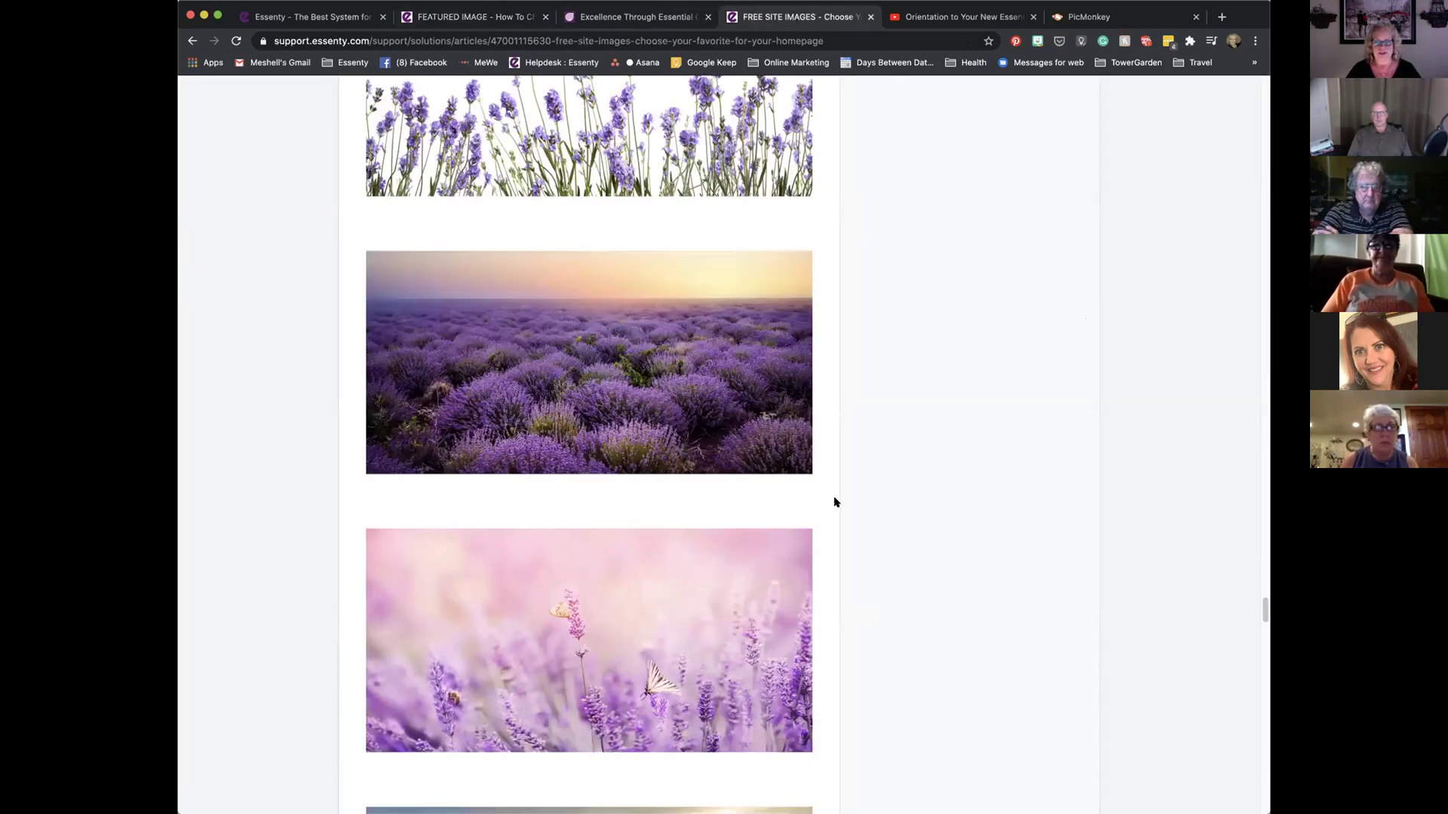
scroll(835, 502, down, 18)
scroll(893, 456, up, 7)
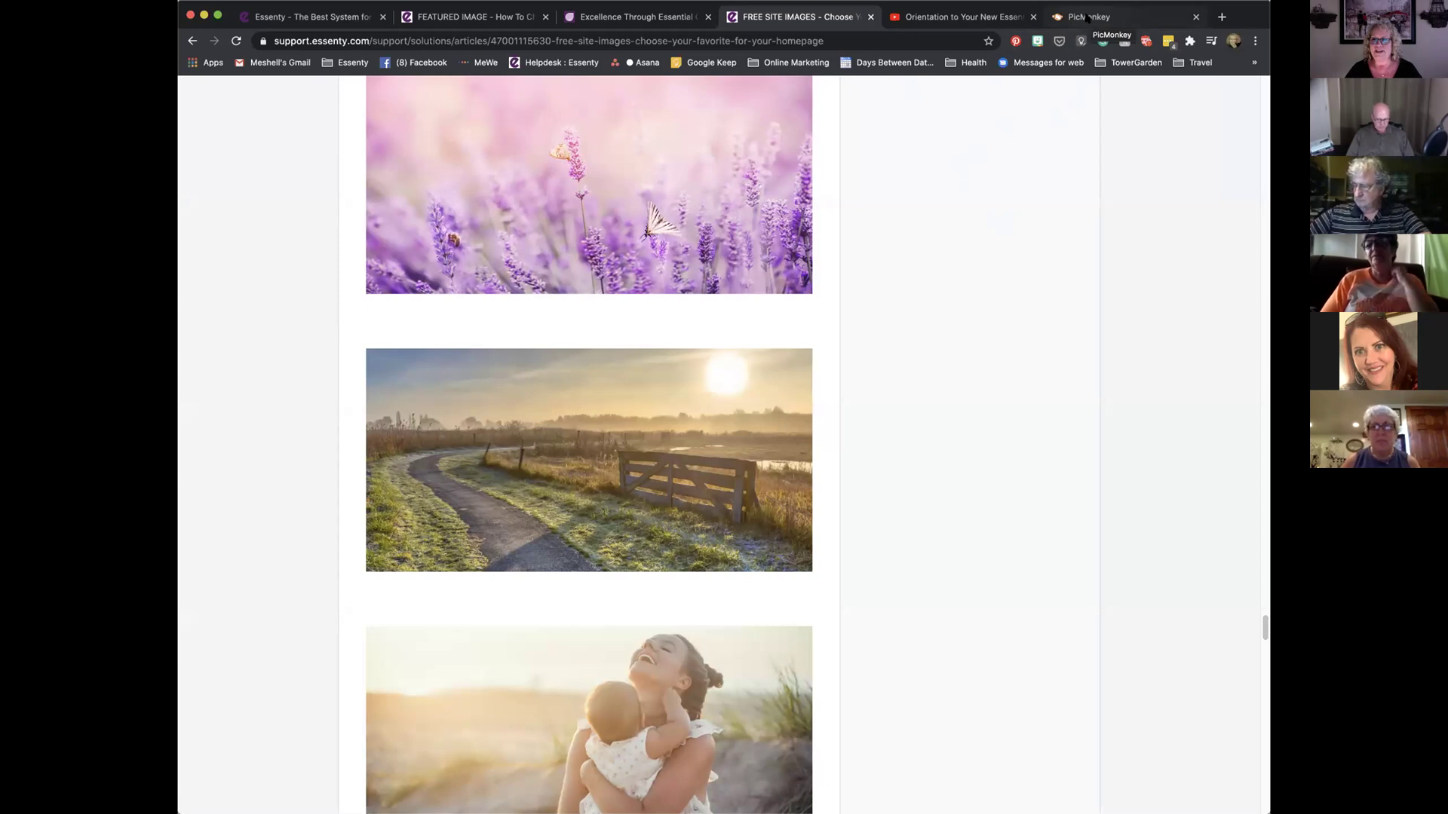
Switch to PicMonkey and open the Horses AdobeStock.jpg image from the Training Folder for editing
click(1086, 16)
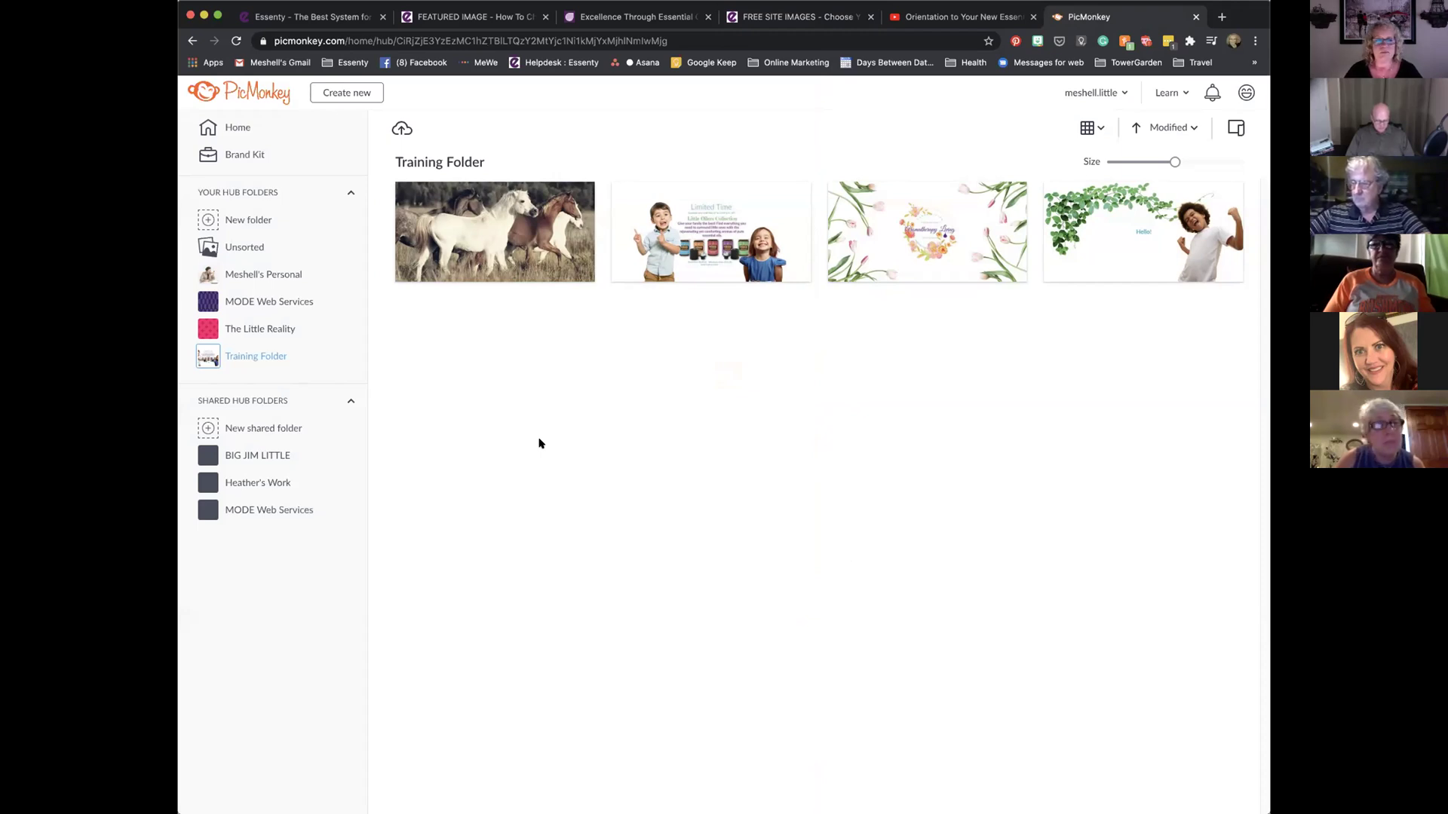
mouse_move(493, 270)
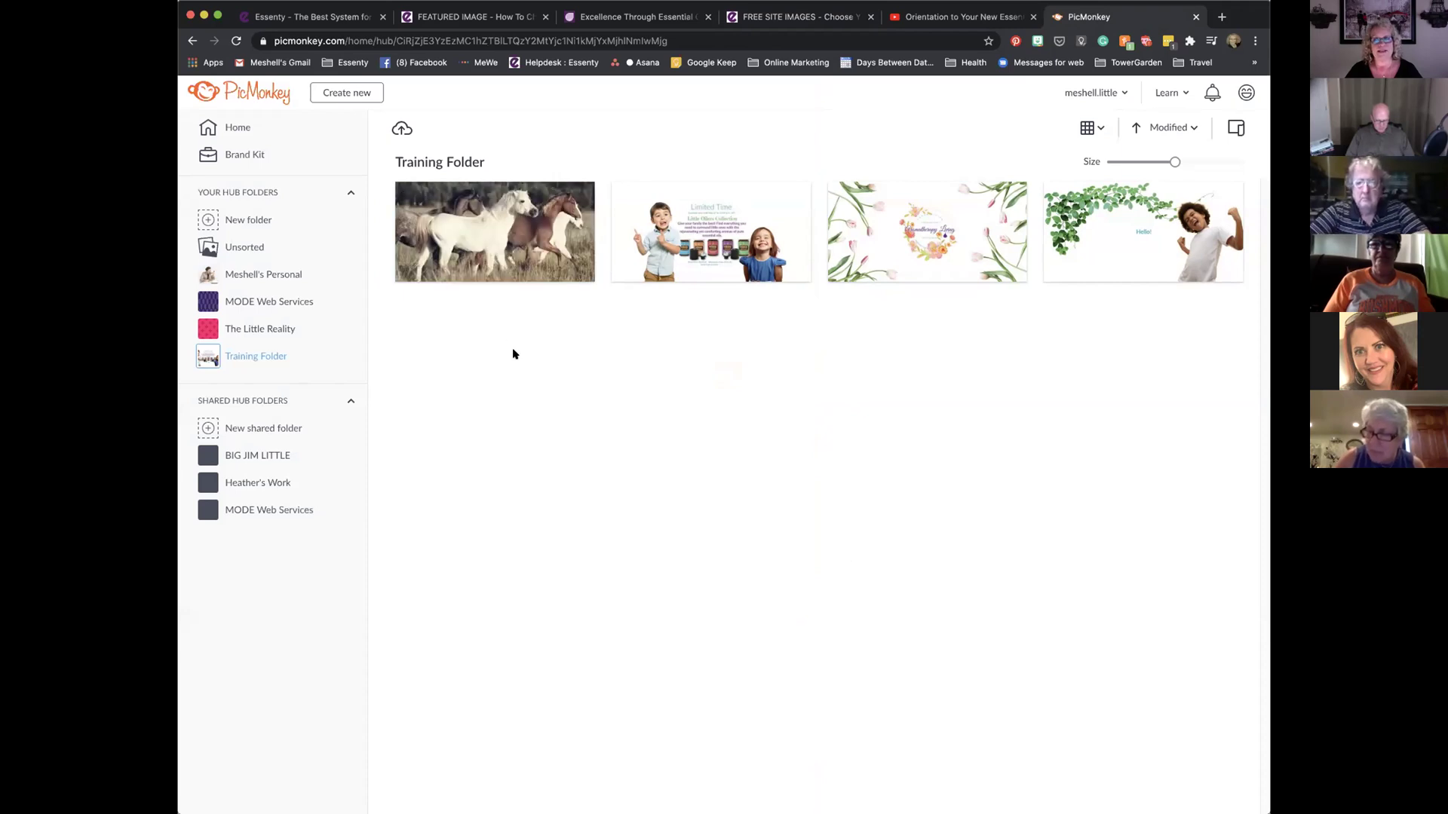
click(779, 16)
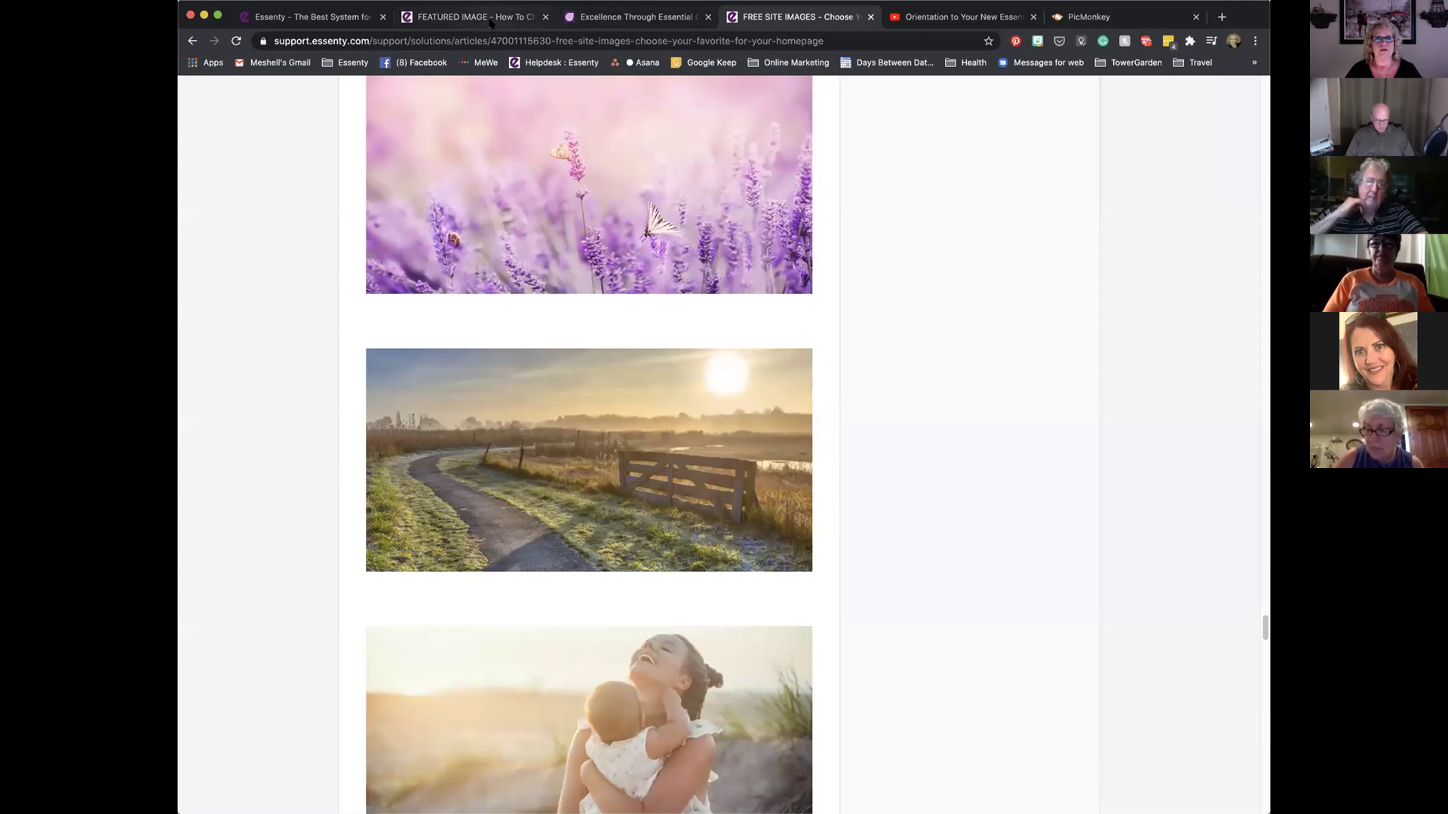
click(1088, 16)
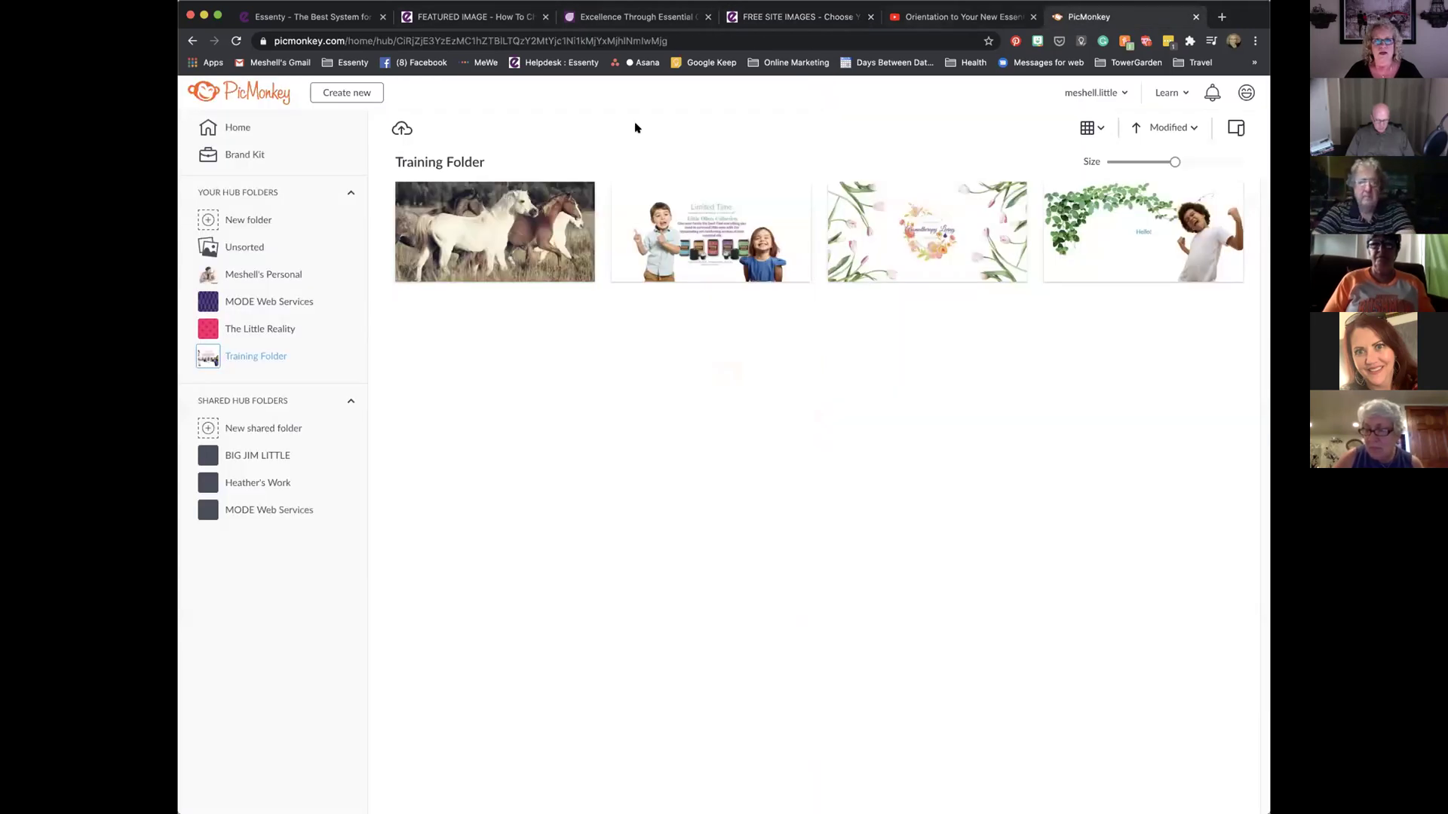
click(512, 245)
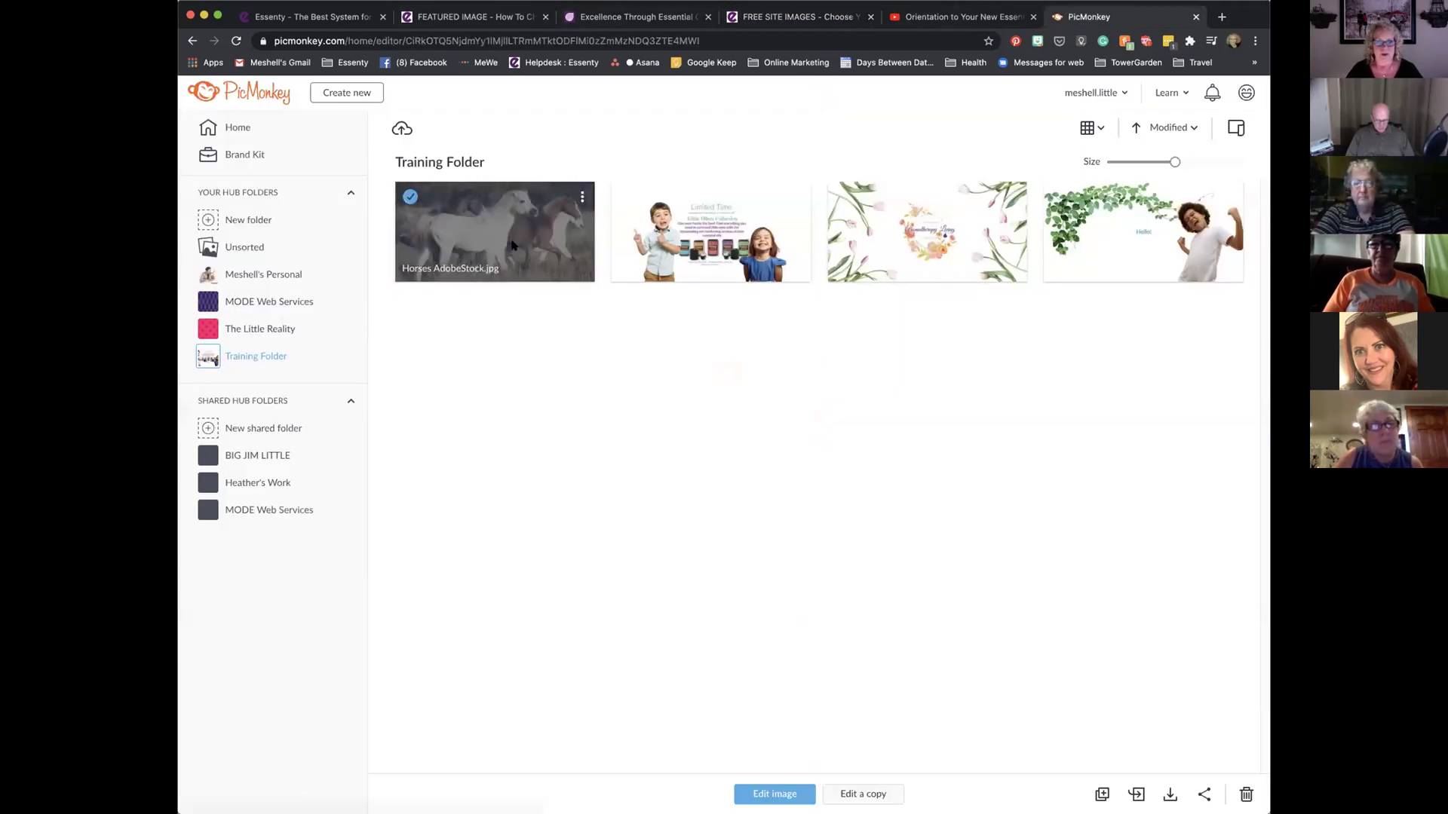
click(775, 794)
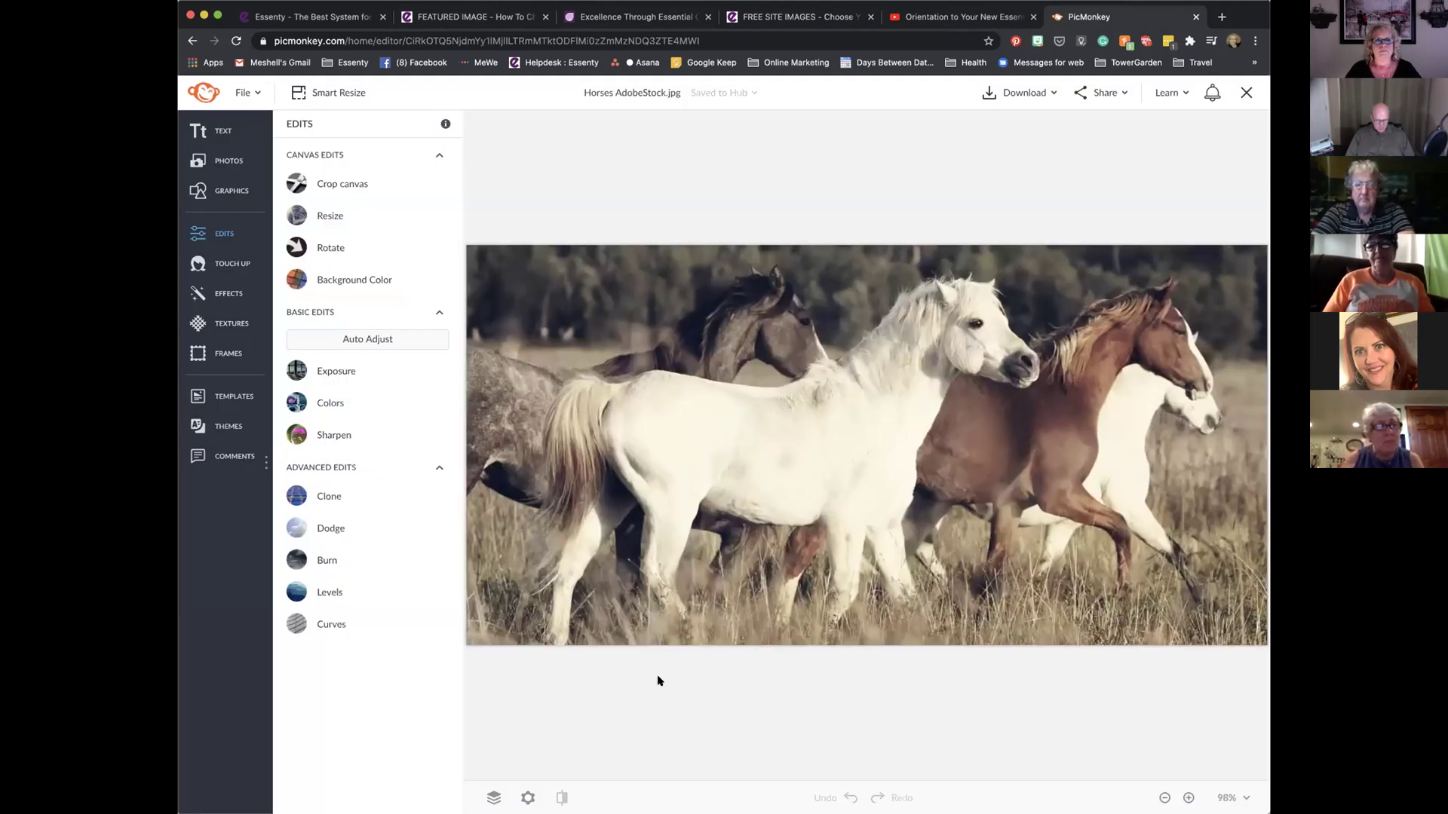
Add a text box to the horse image, try white, red and black, and settle on the blue #303E76 text colour
click(229, 129)
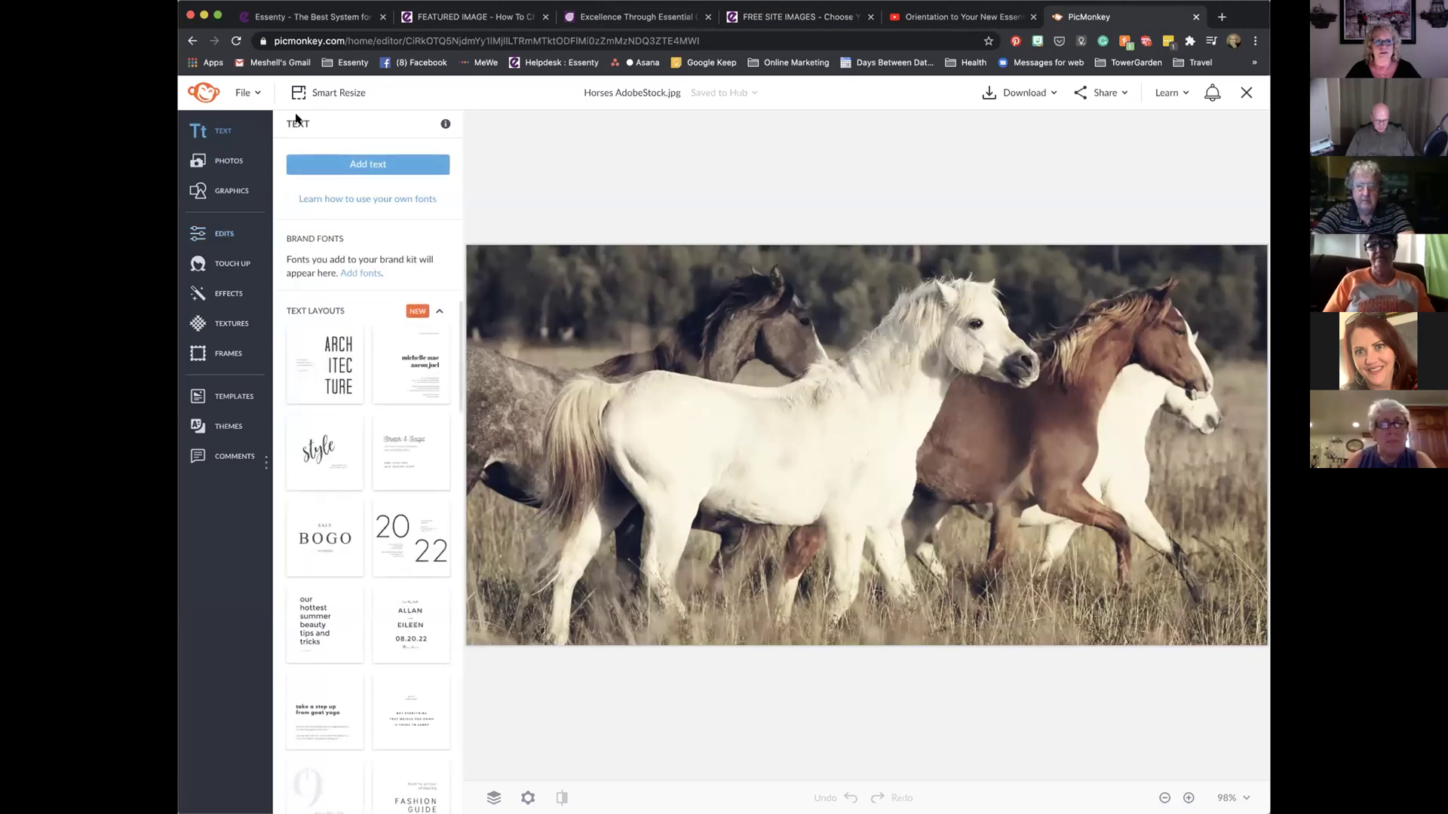
click(358, 164)
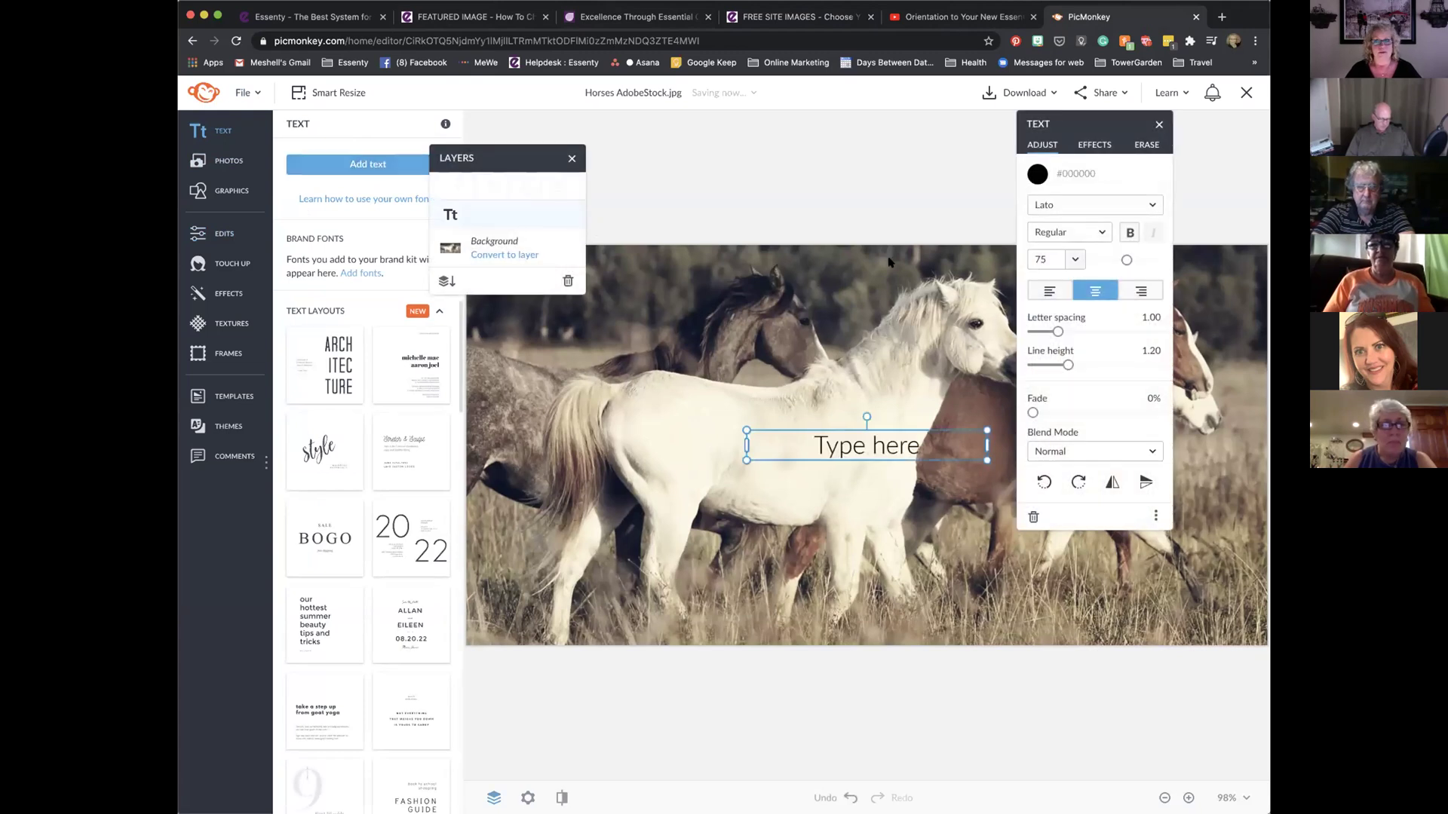
drag(1121, 118, 1198, 139)
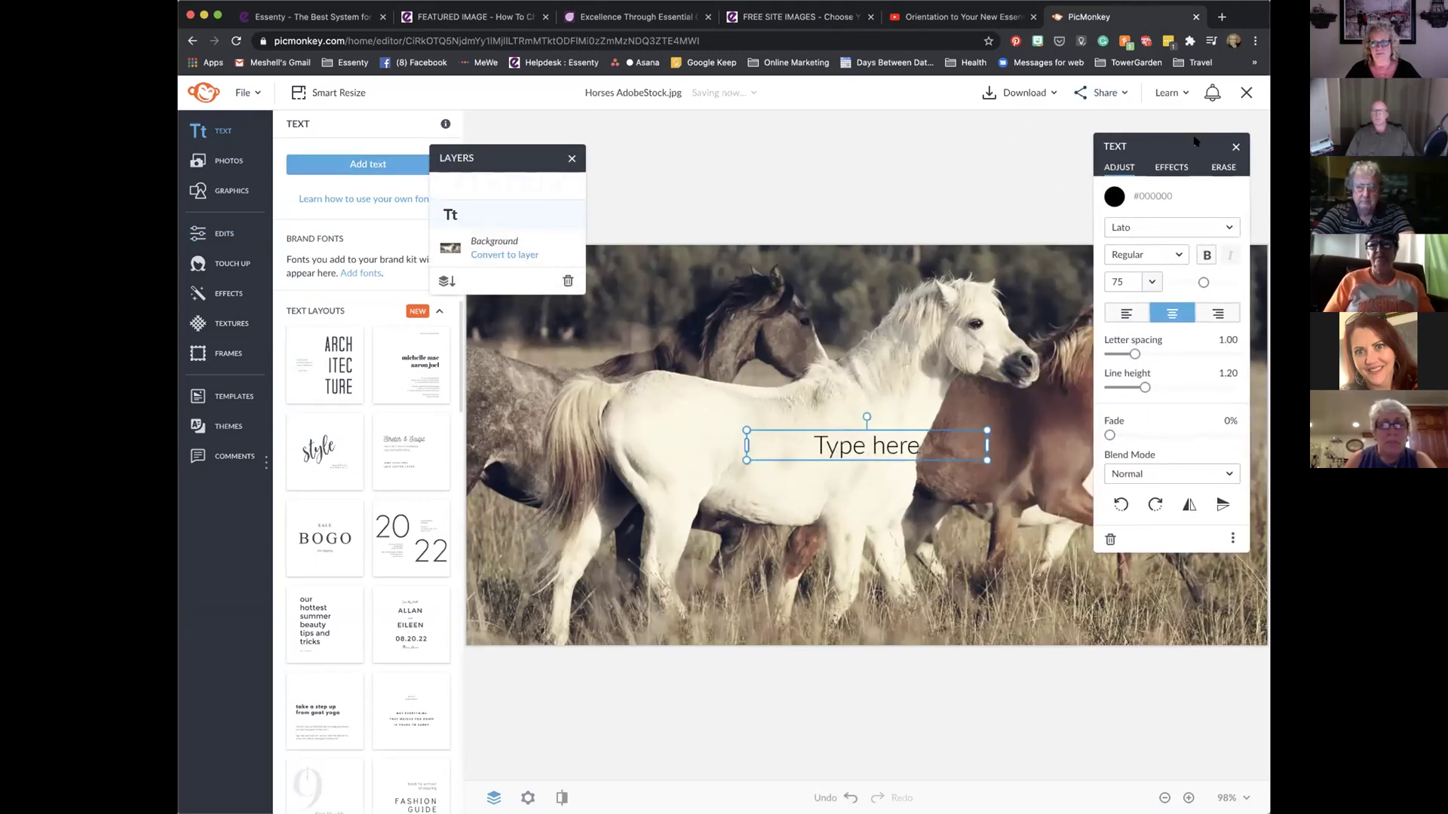
click(1115, 197)
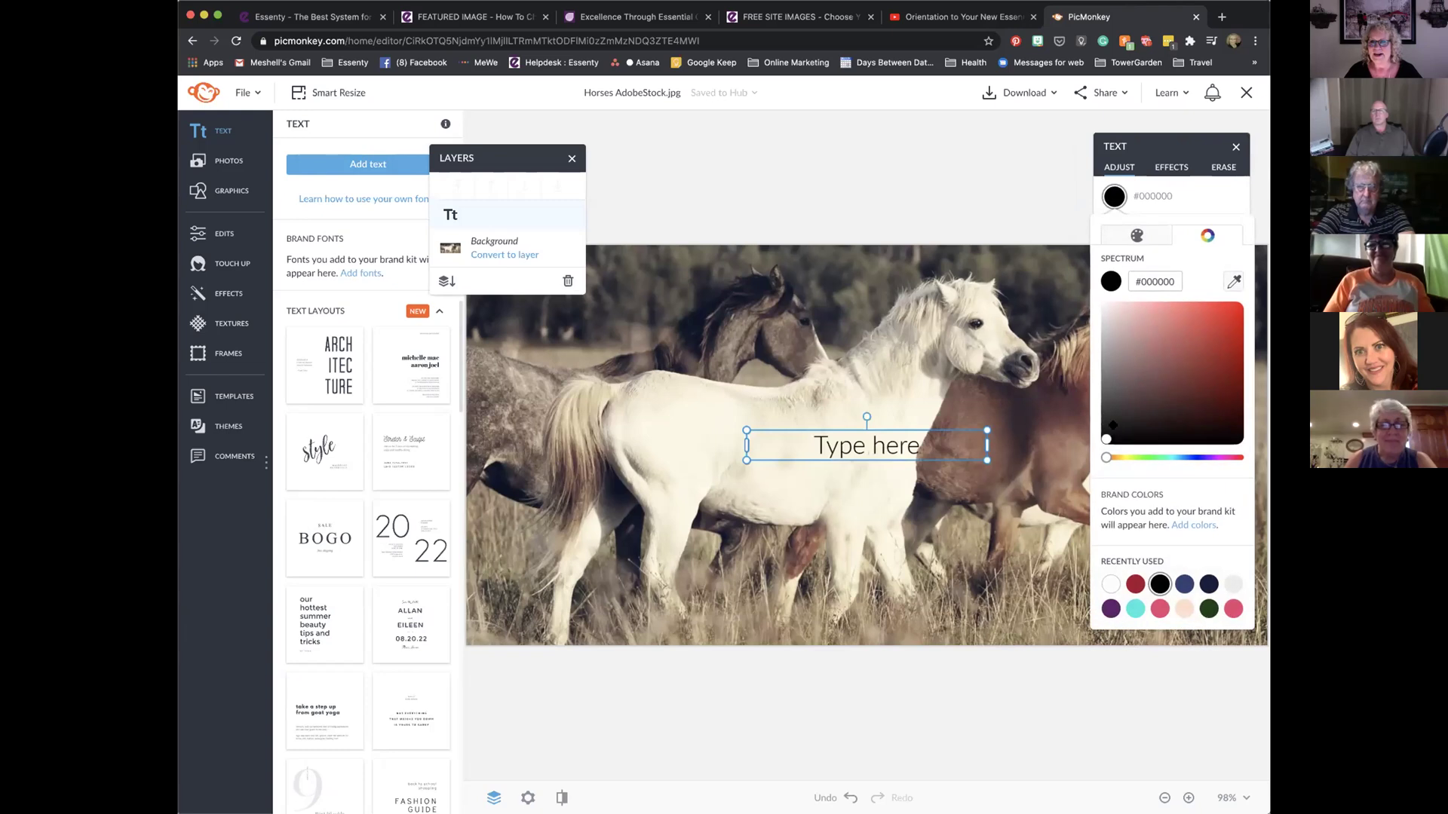
click(1110, 584)
click(1133, 584)
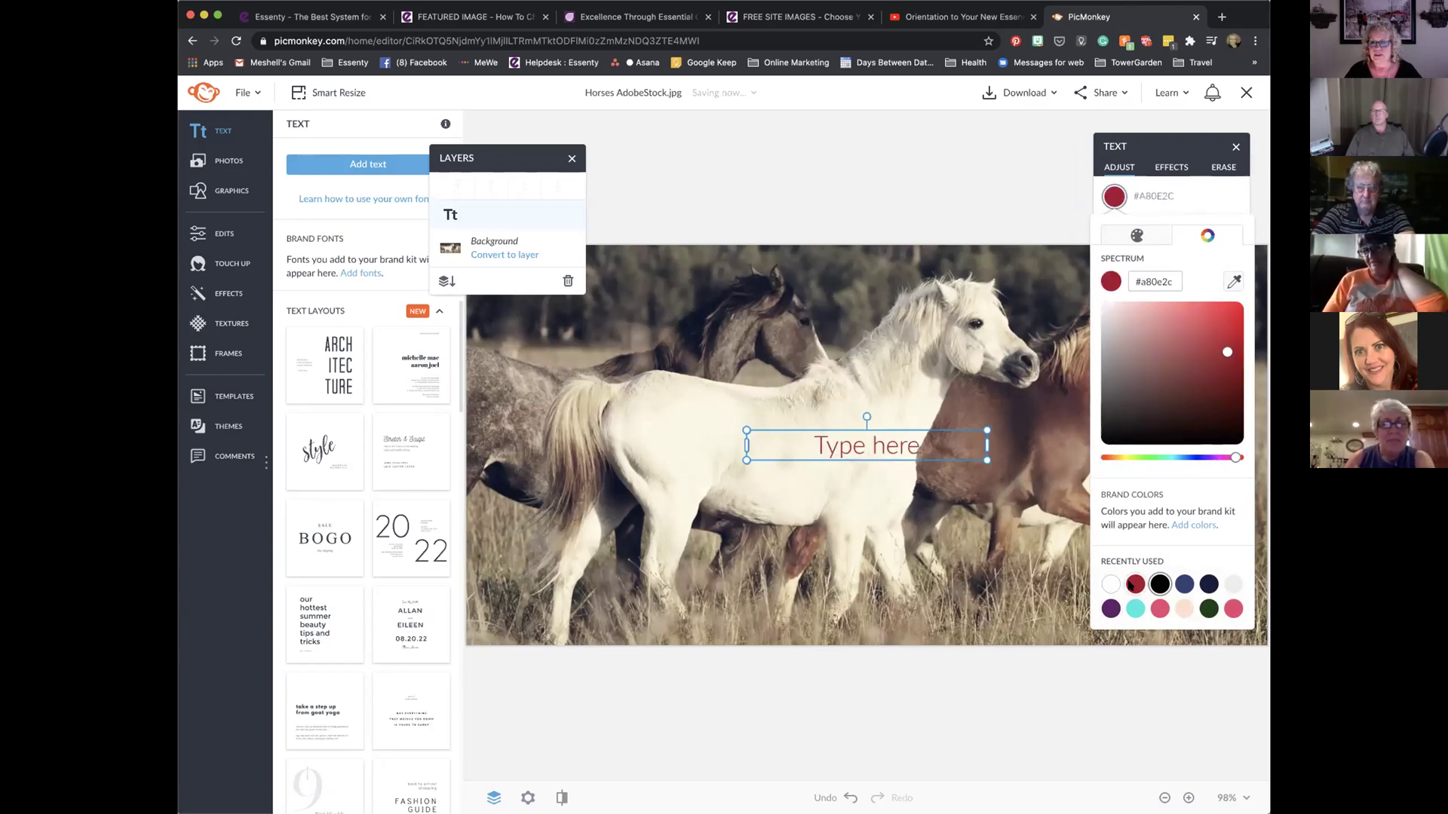
click(1159, 584)
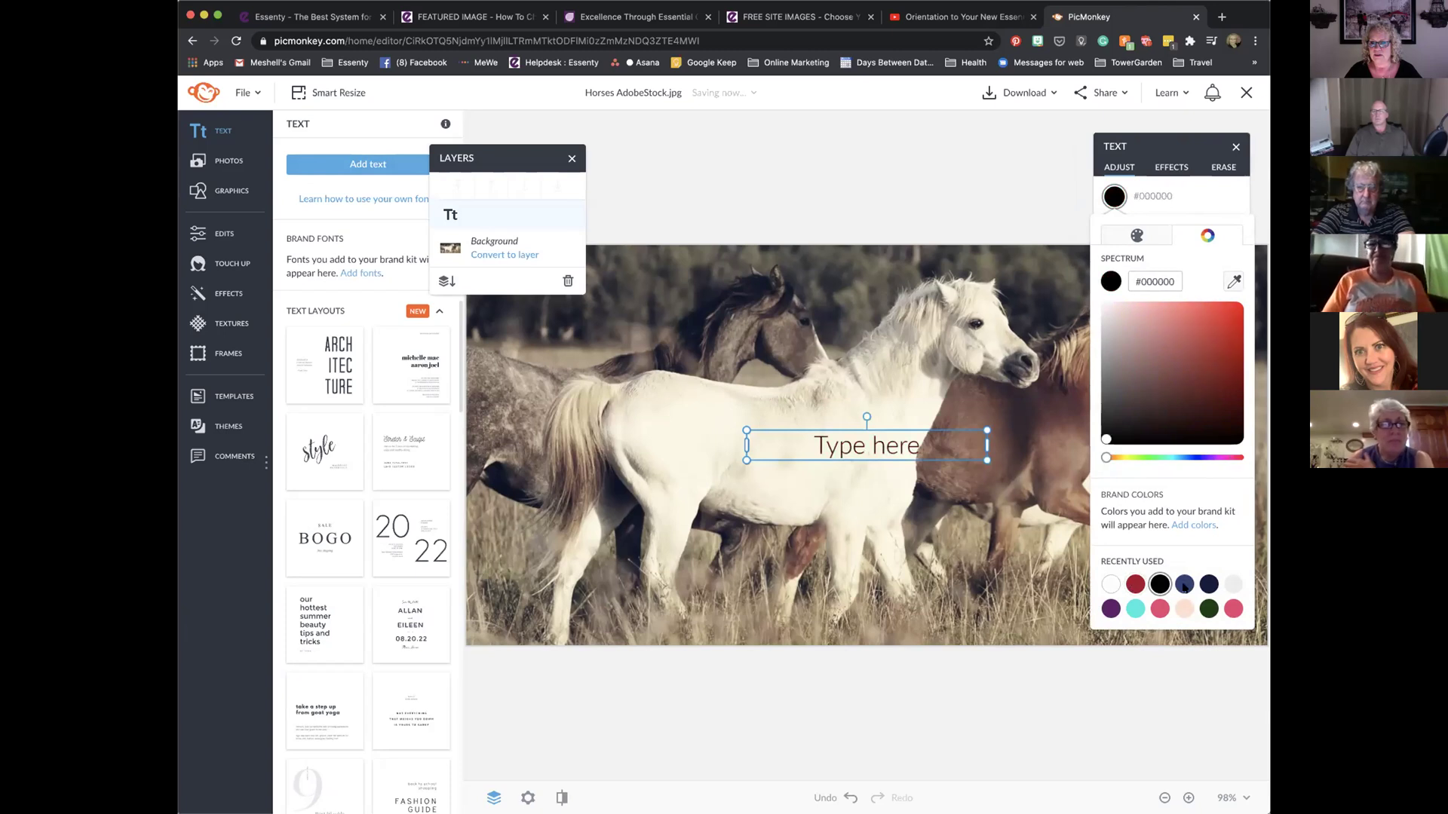
click(1183, 585)
click(945, 445)
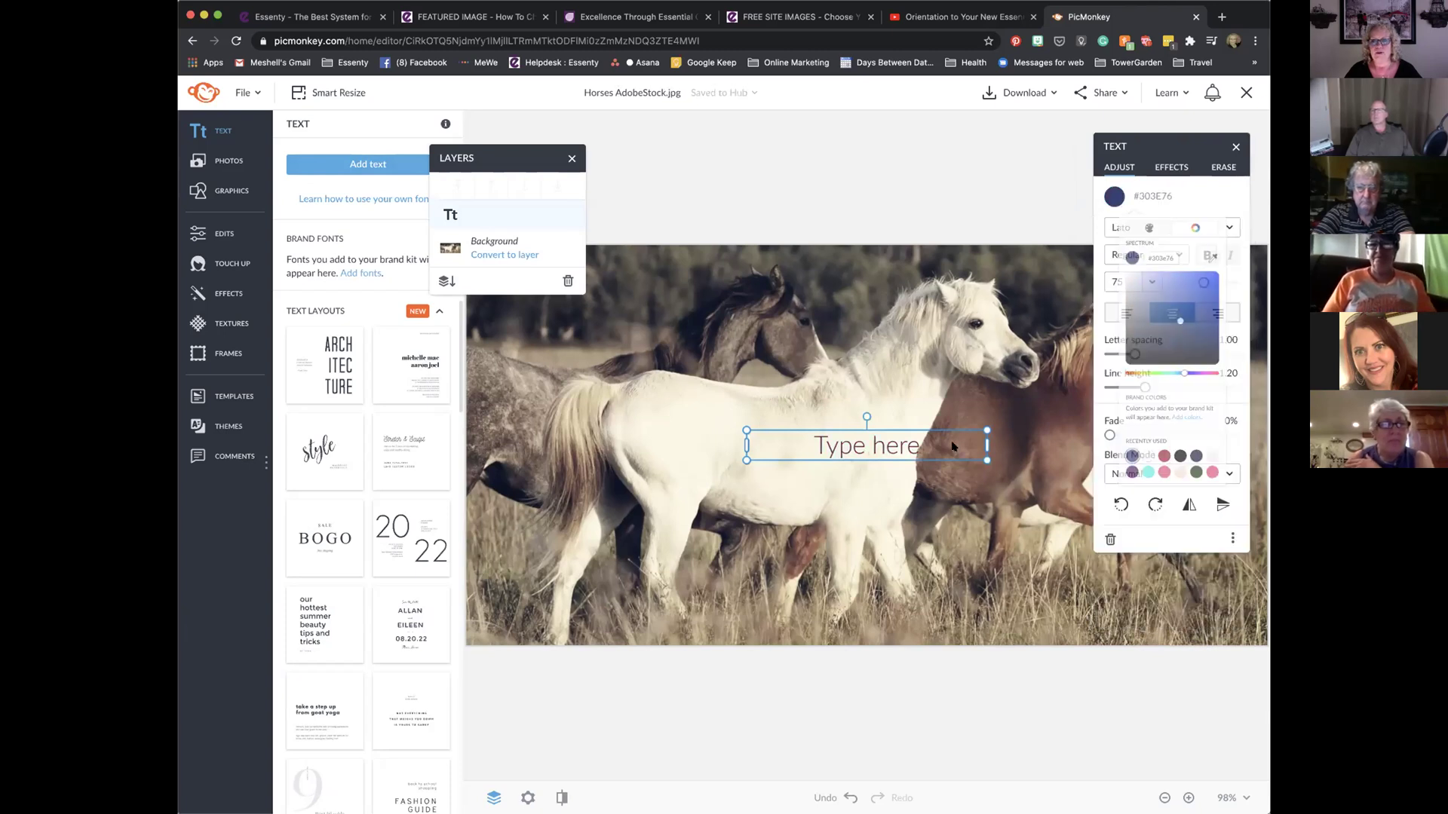
Replace the placeholder text with "Essential For All Our Fur Babies"
click(882, 442)
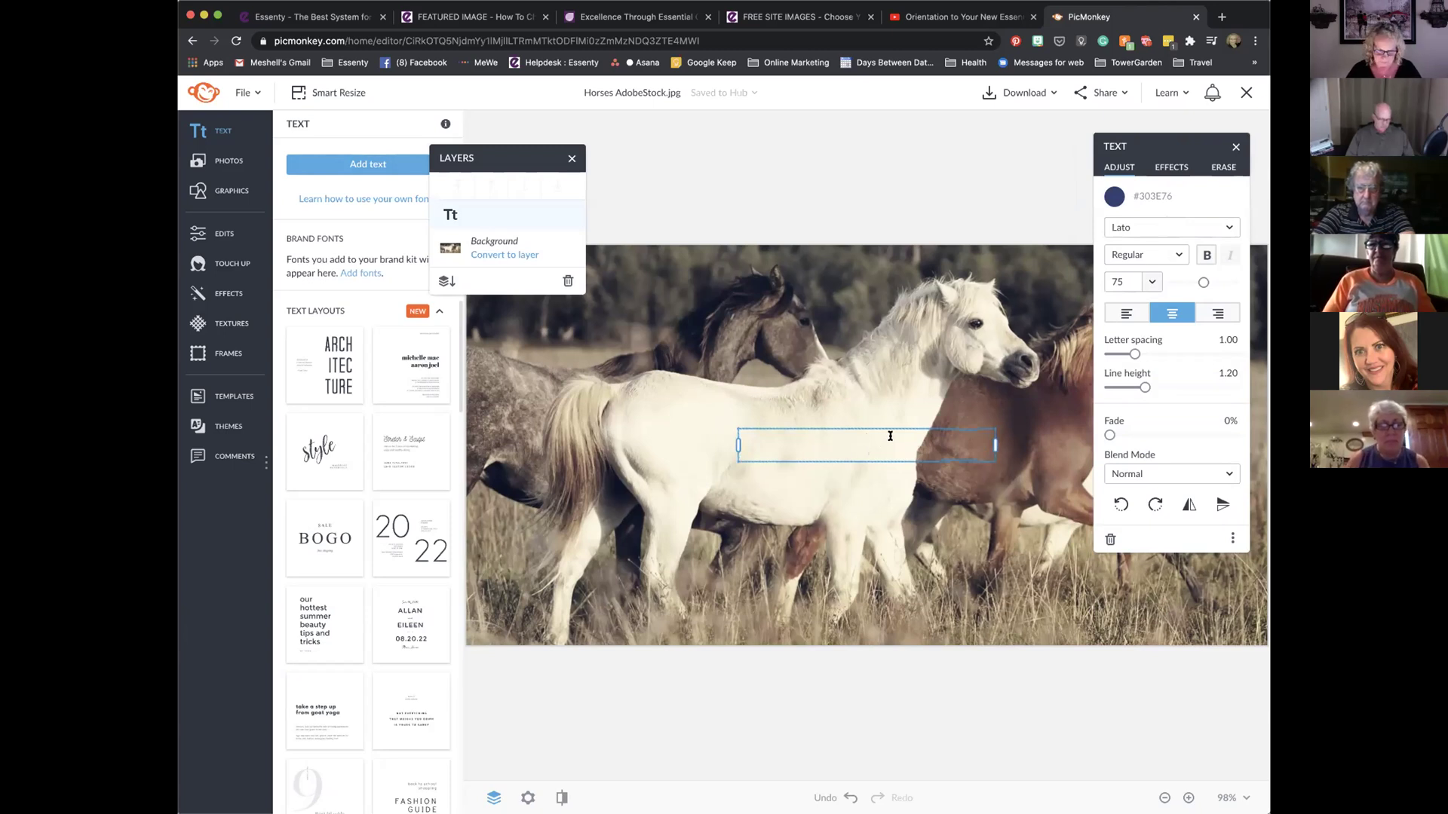
text(Essen)
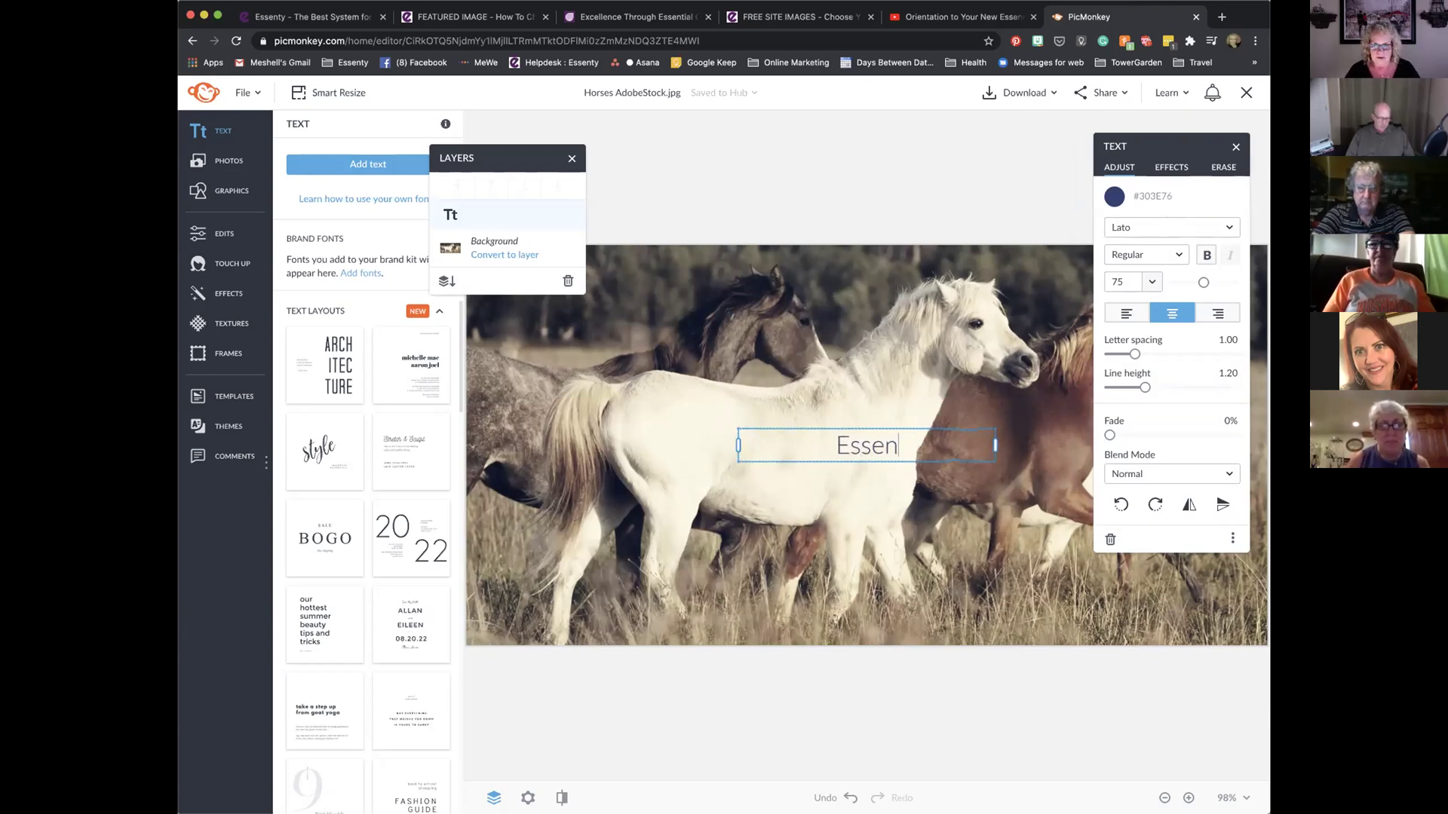
text(tial )
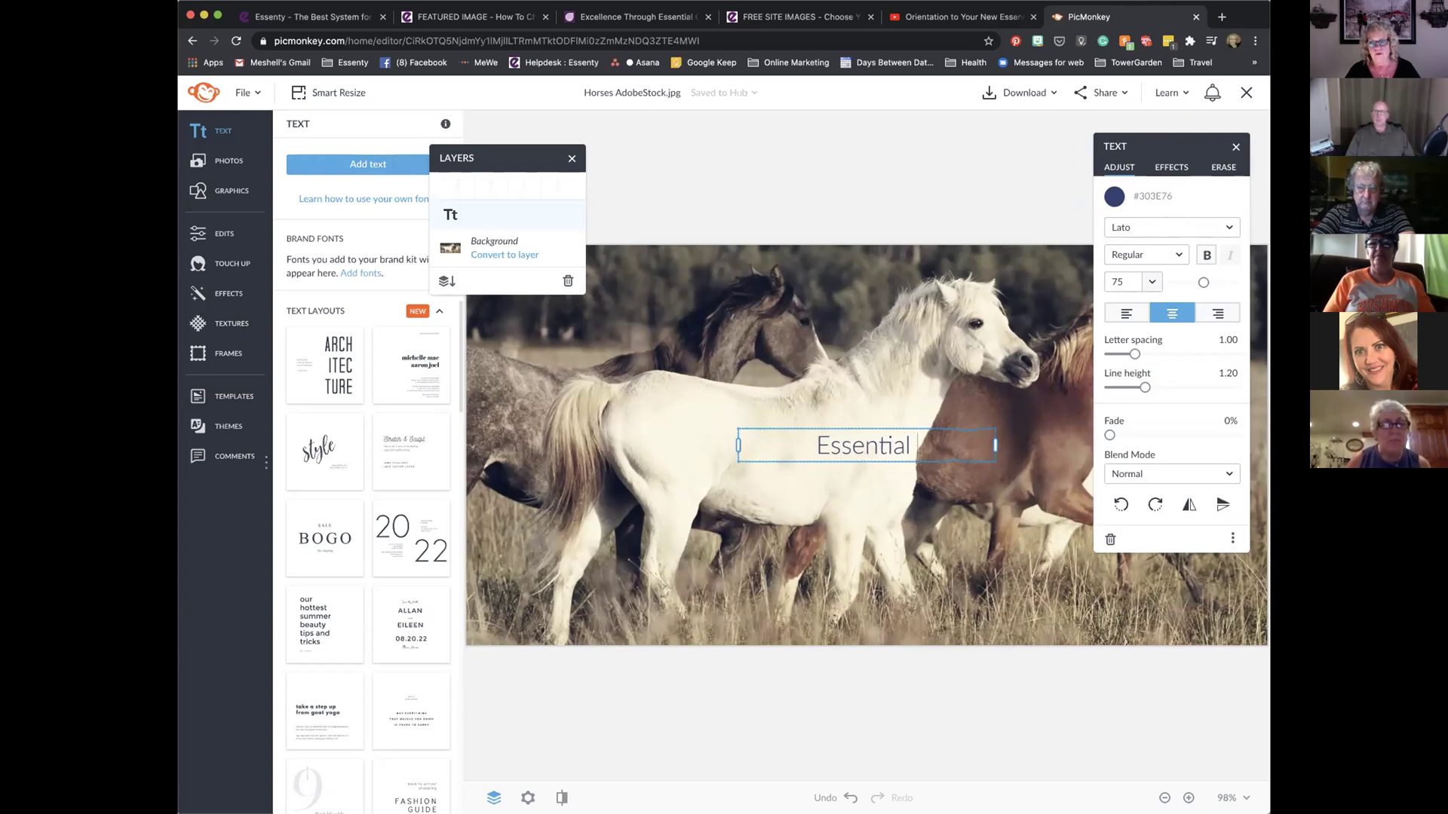
text(For All)
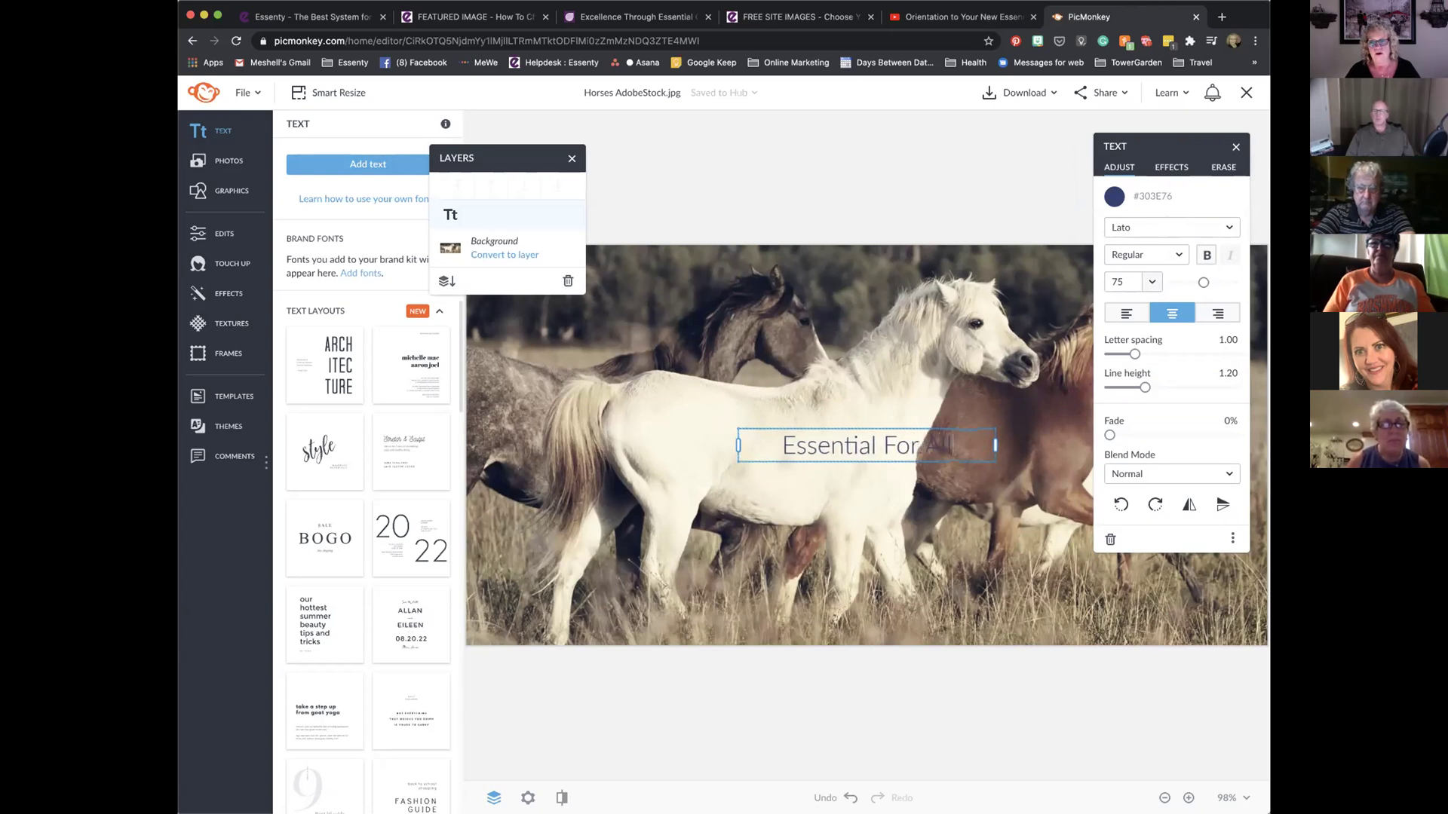
text( Our)
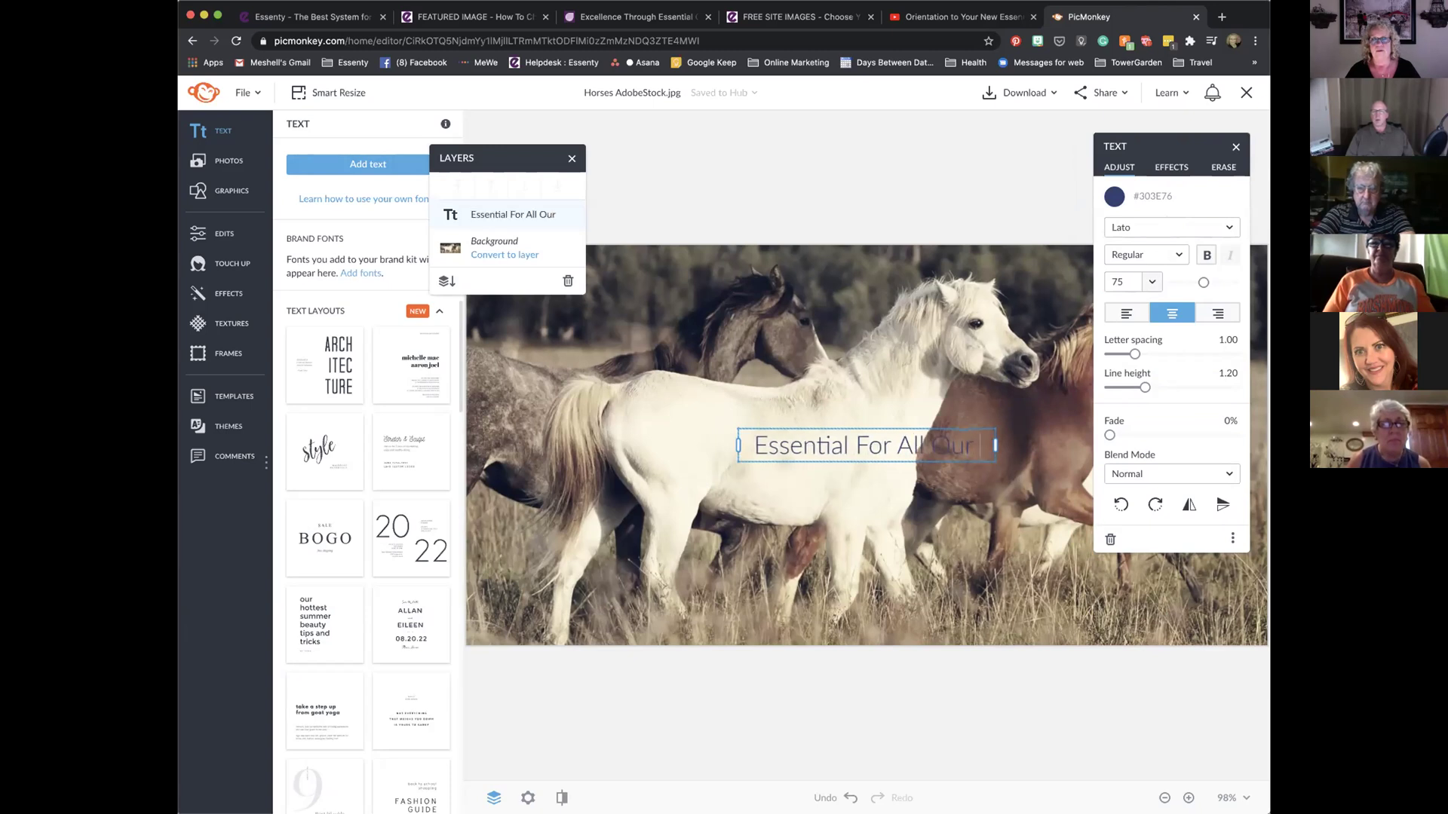
text( Fur Bab)
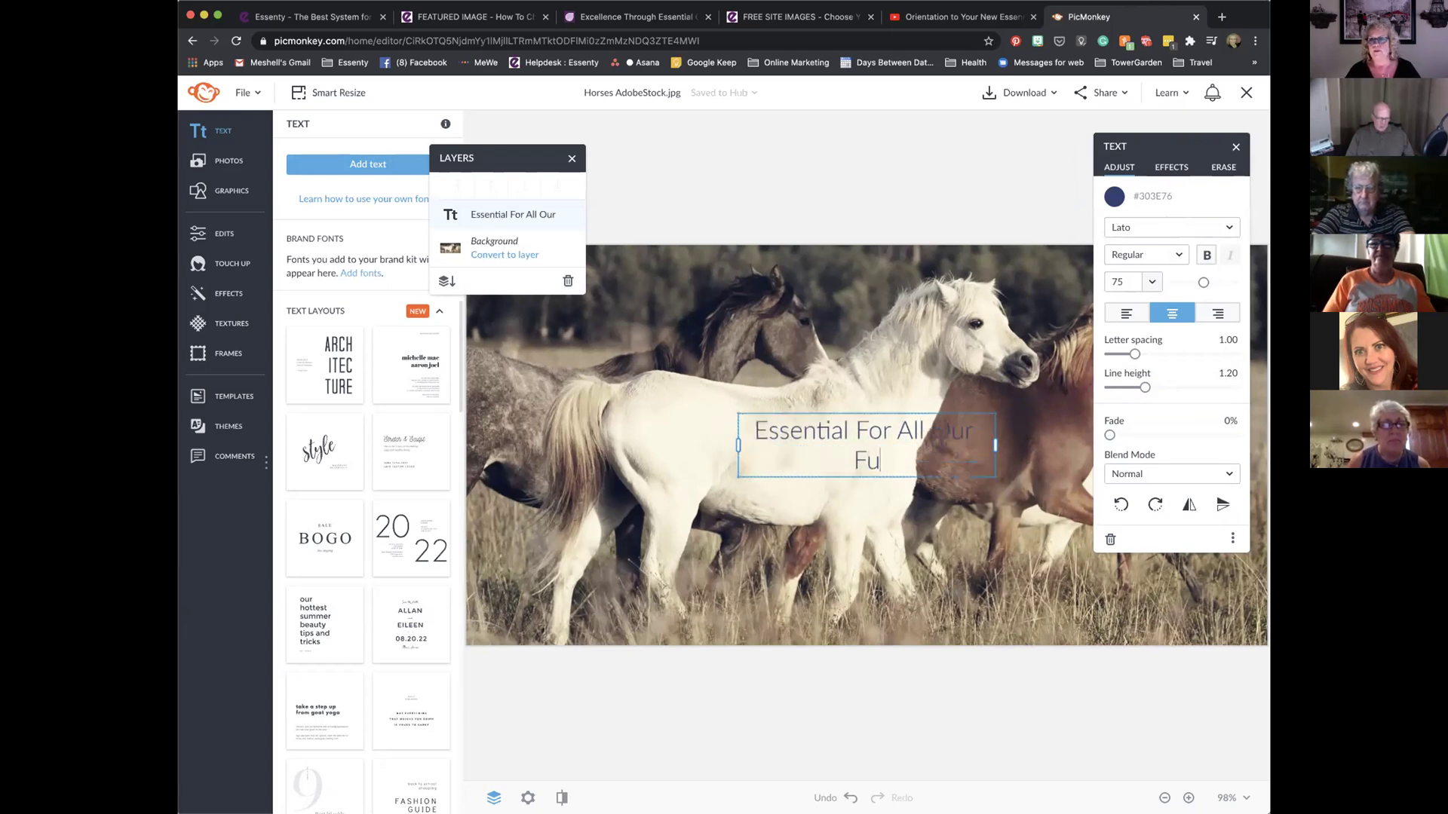
text(ies)
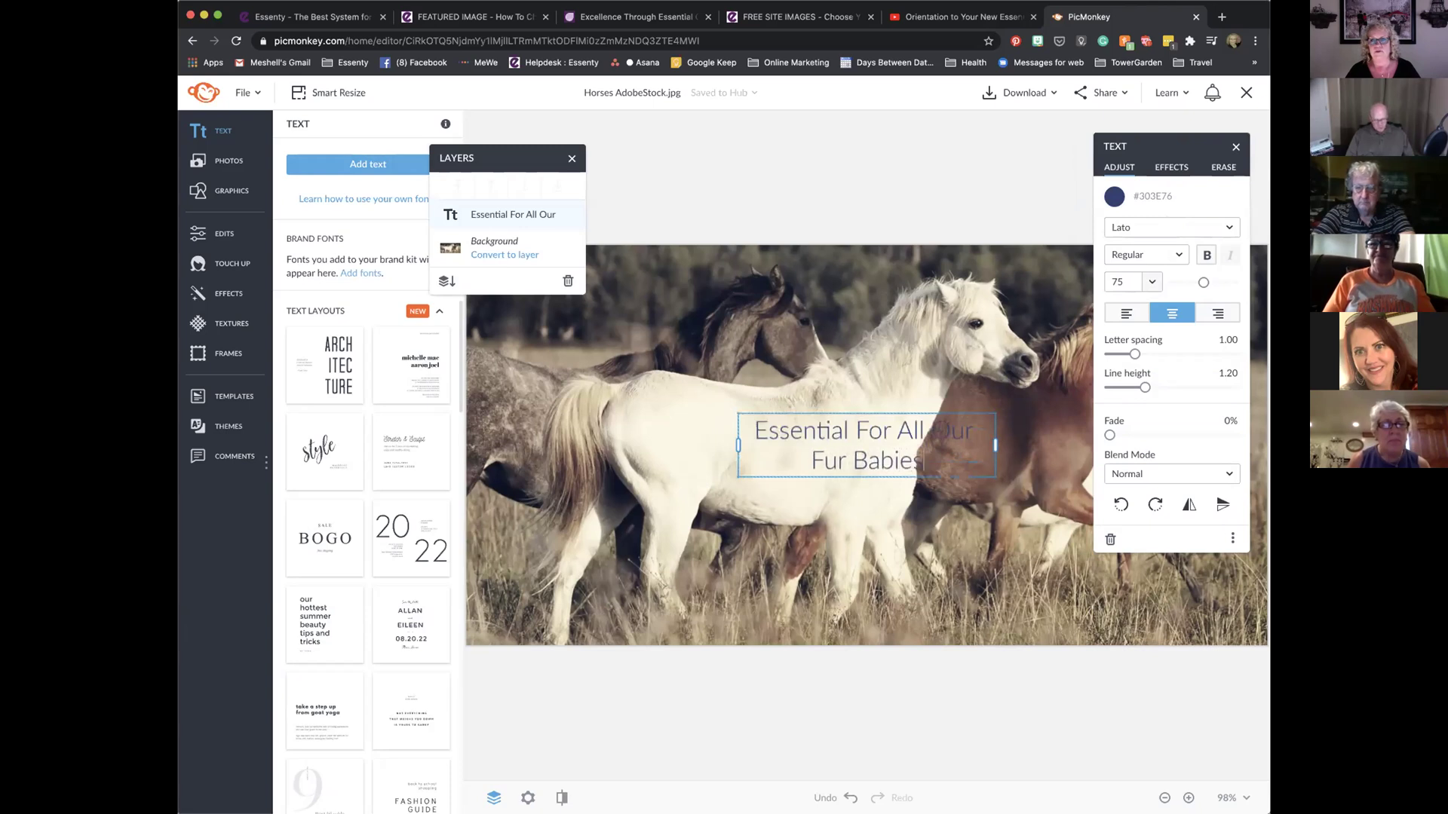
Change the font of the whole text to Chunk Five and apply a drop shadow to it
key(super+a)
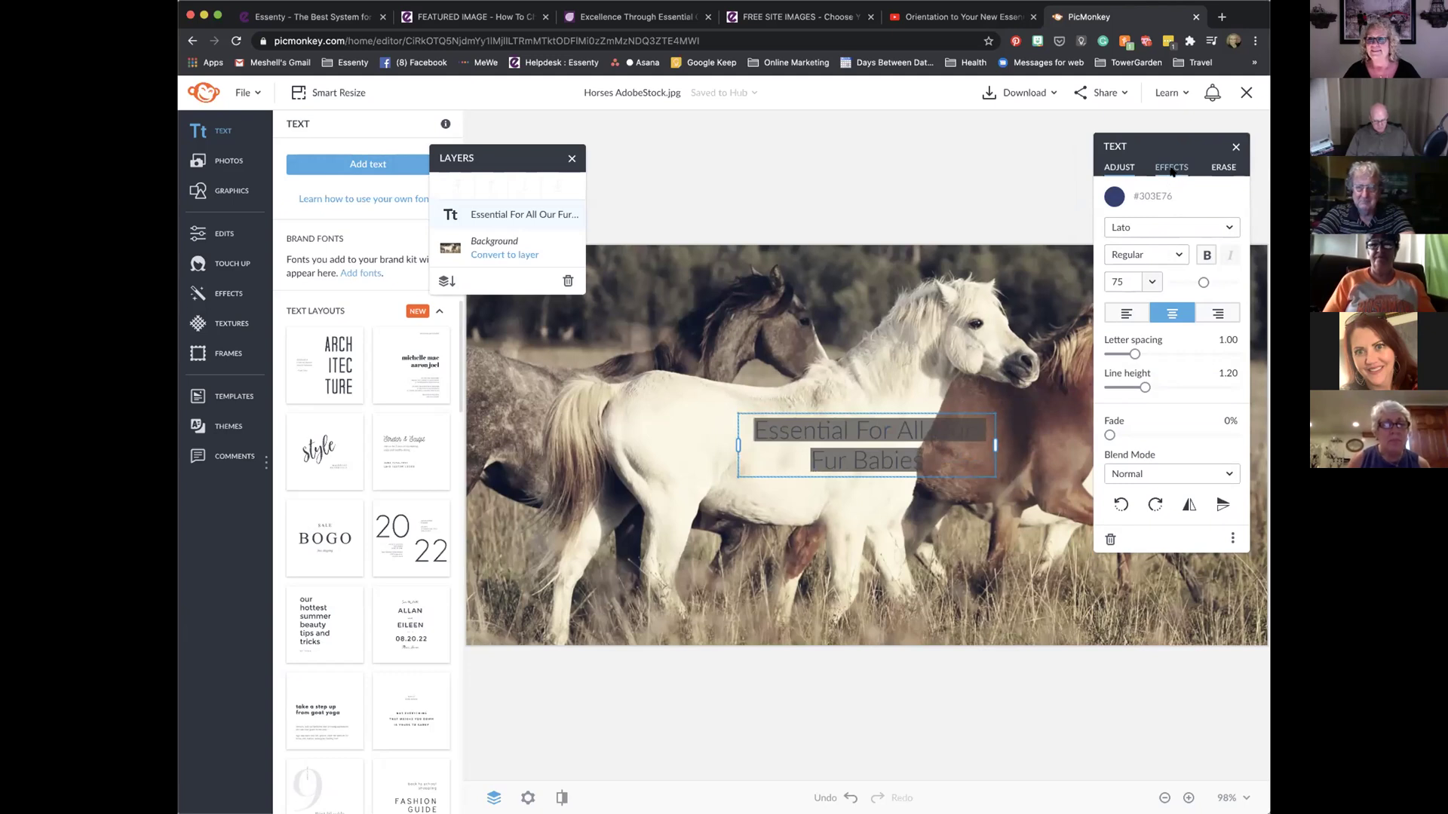
click(1123, 228)
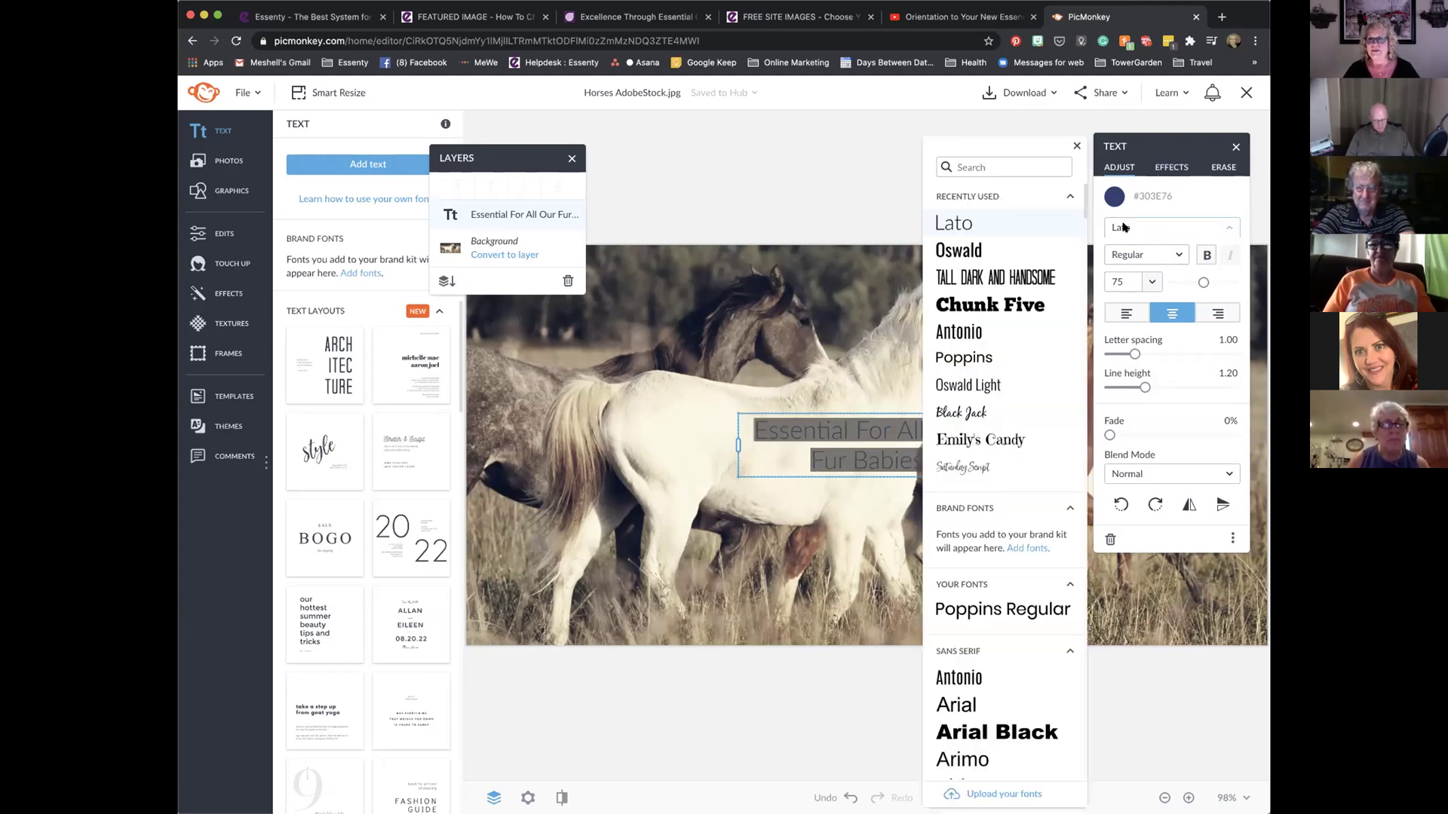
click(990, 304)
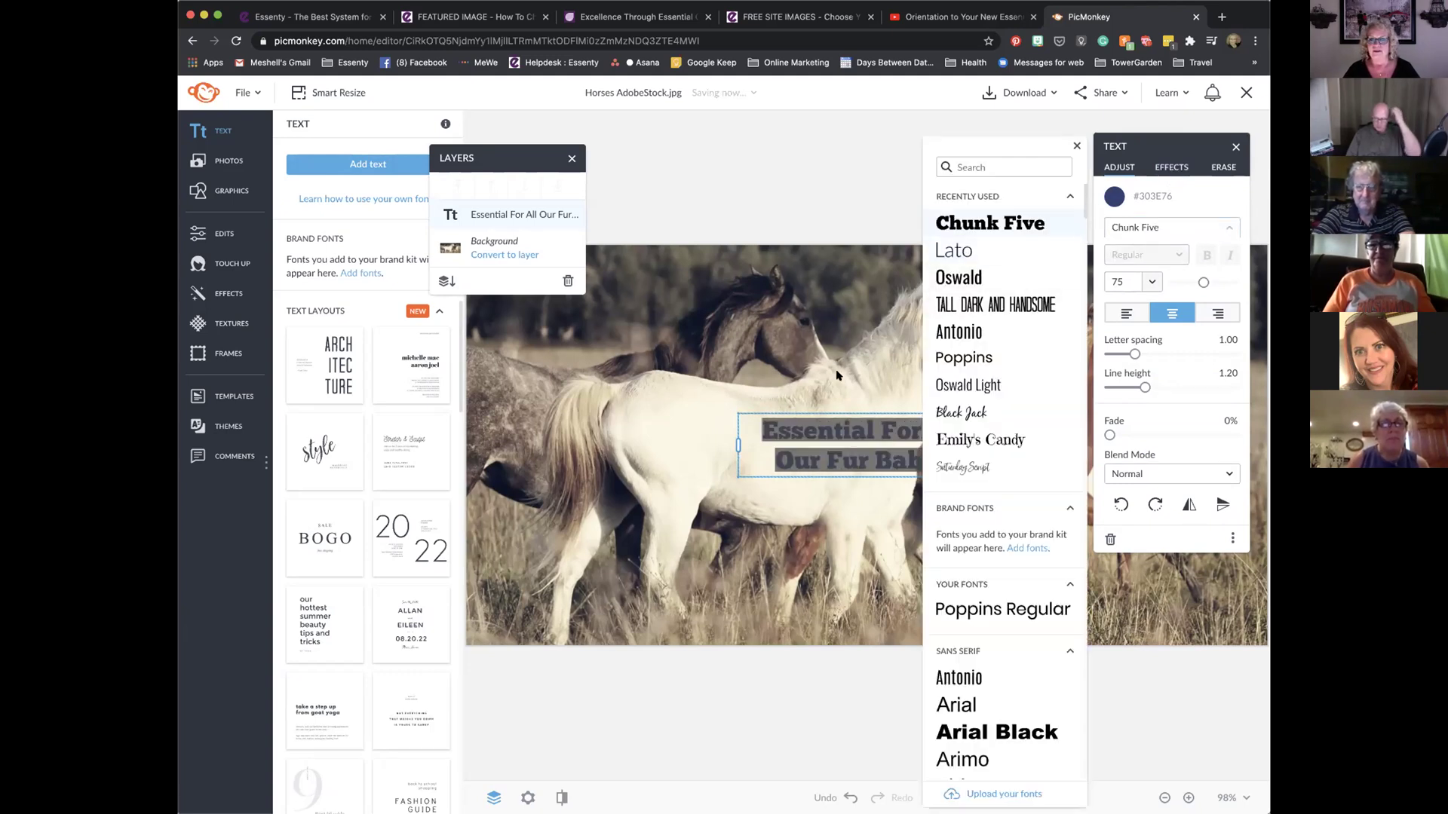
click(1077, 146)
click(1171, 167)
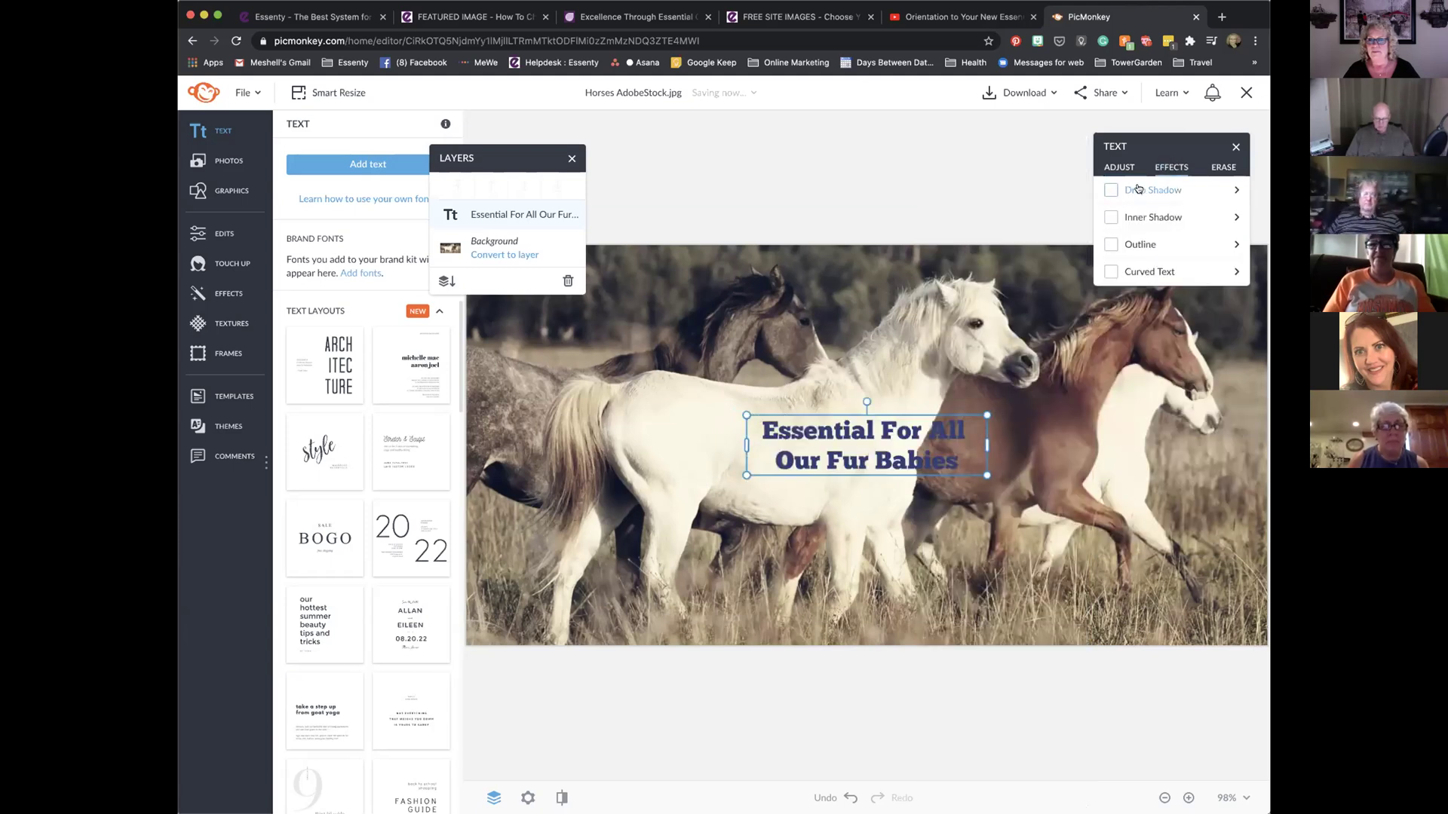
click(1111, 190)
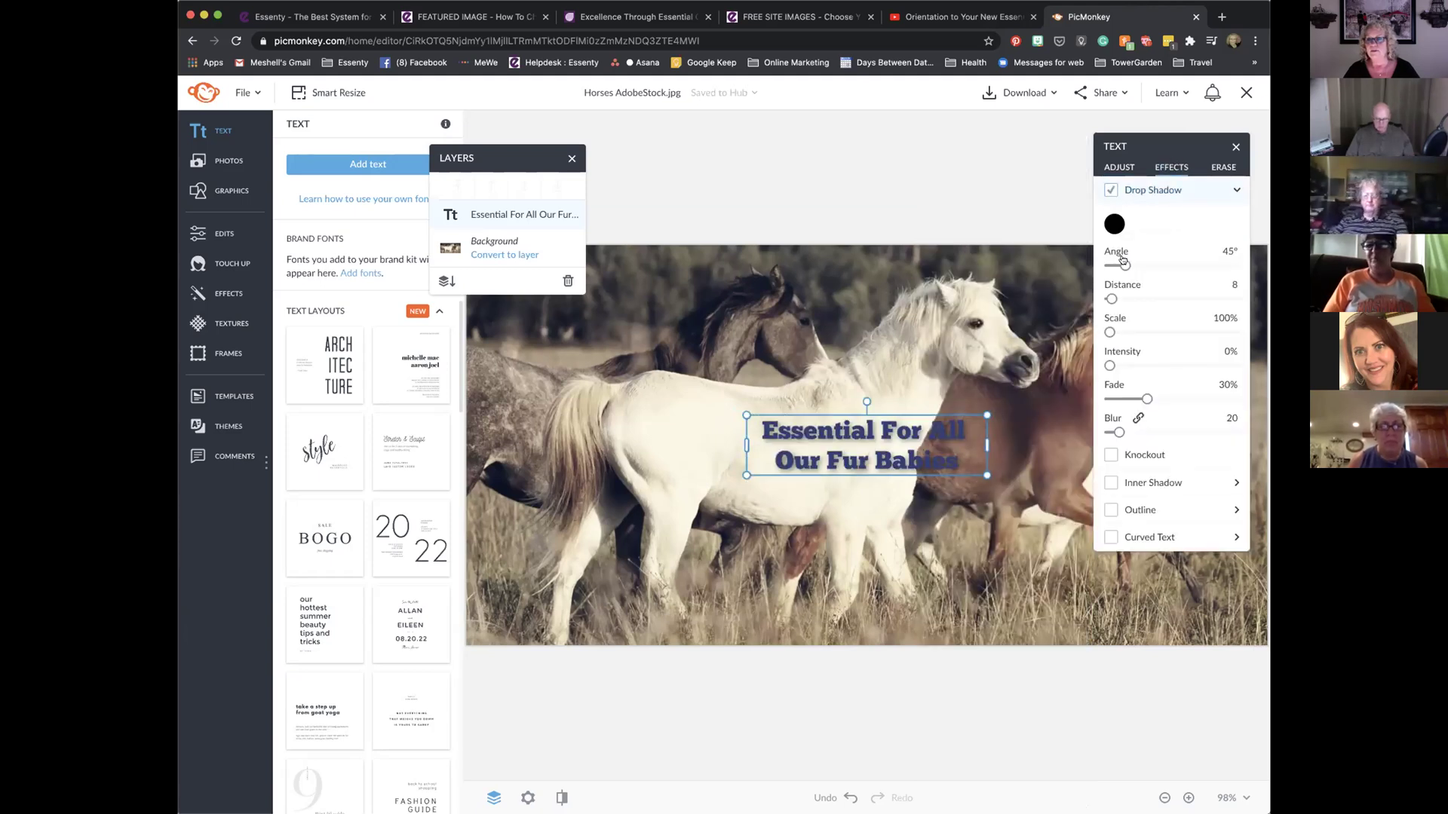
click(933, 575)
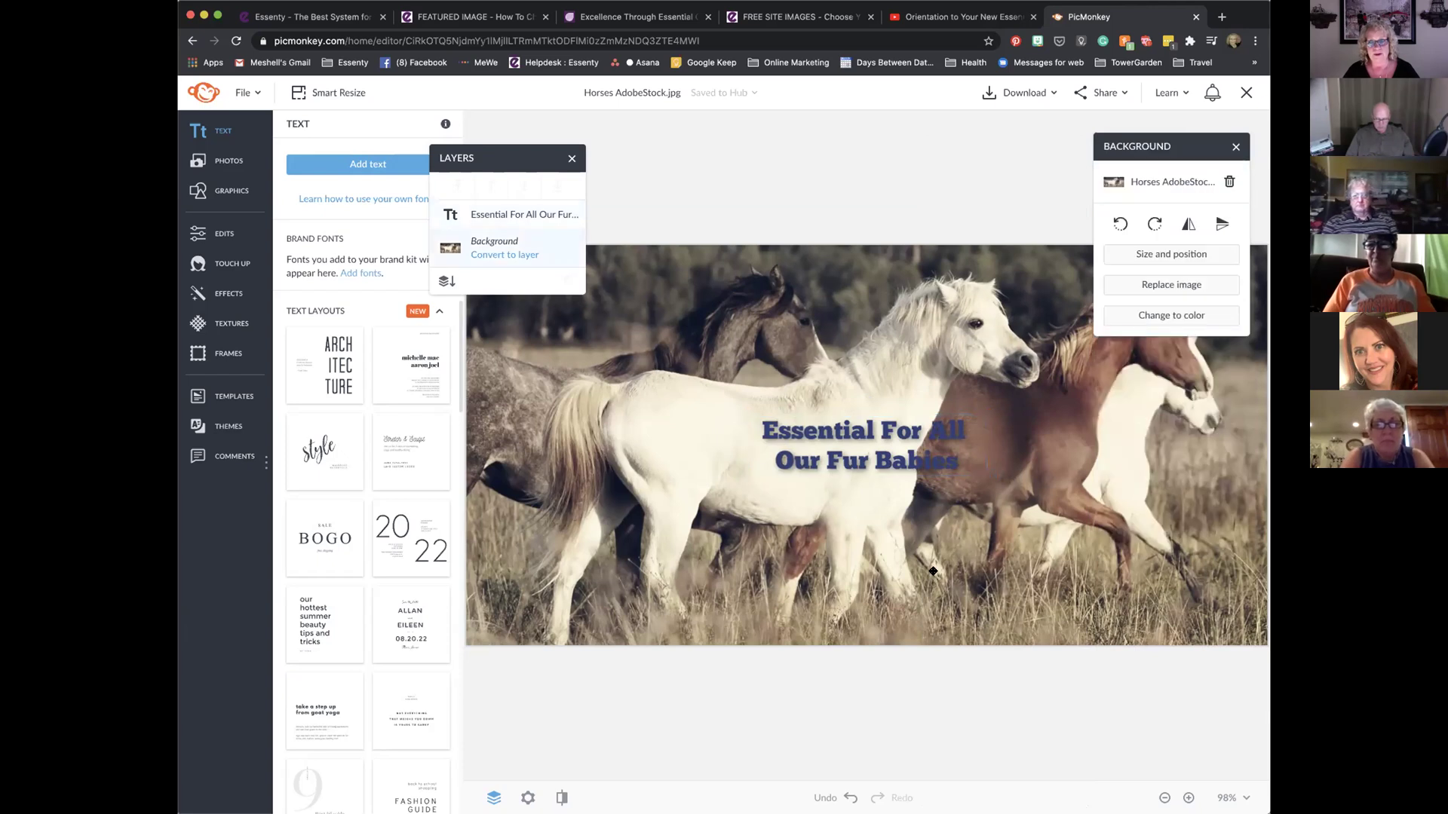
Recolour the whole "Essential For All Our Fur Babies" text in the recently used dark navy
click(897, 444)
click(897, 444)
drag(966, 458, 711, 420)
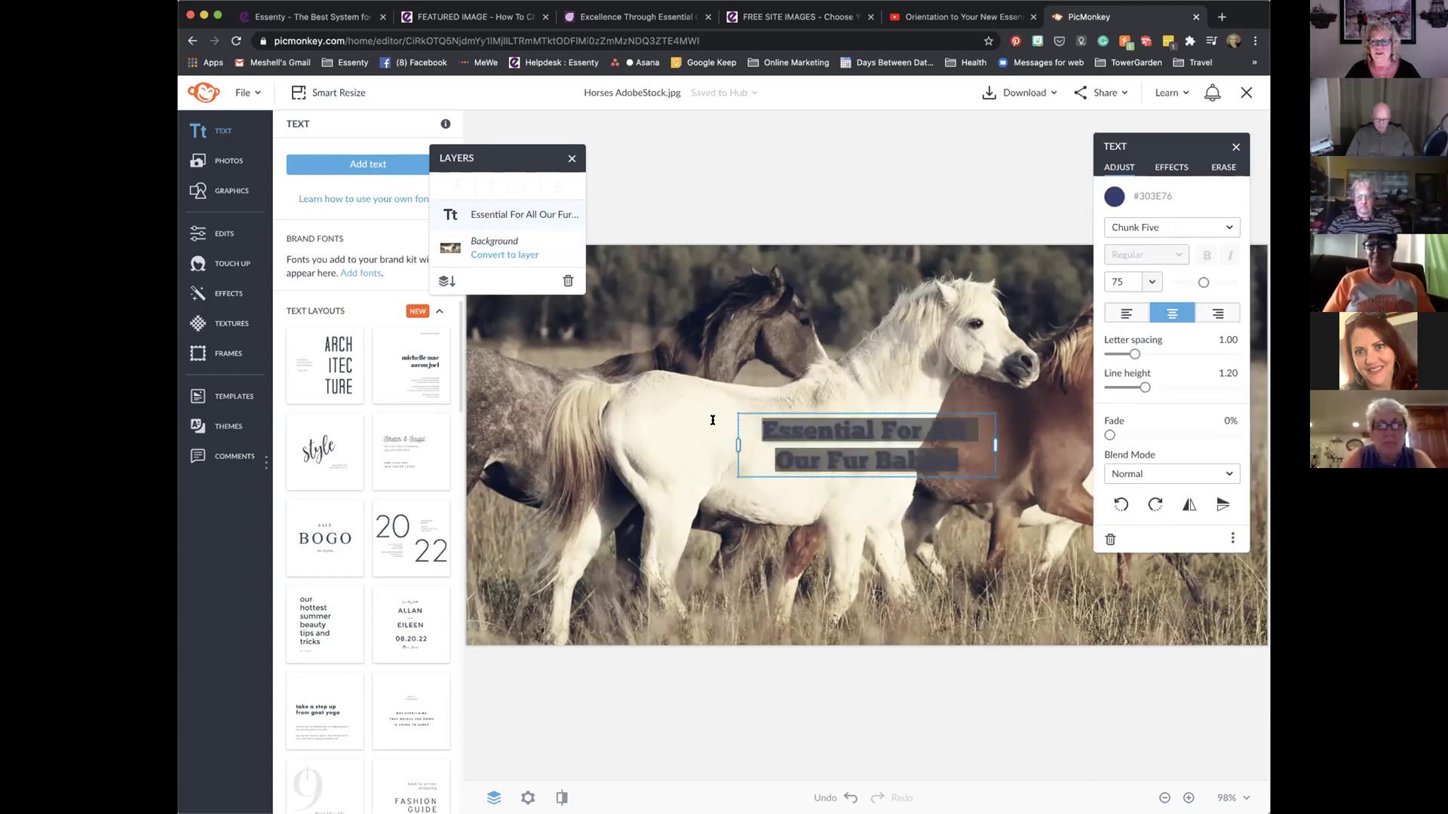
click(1114, 197)
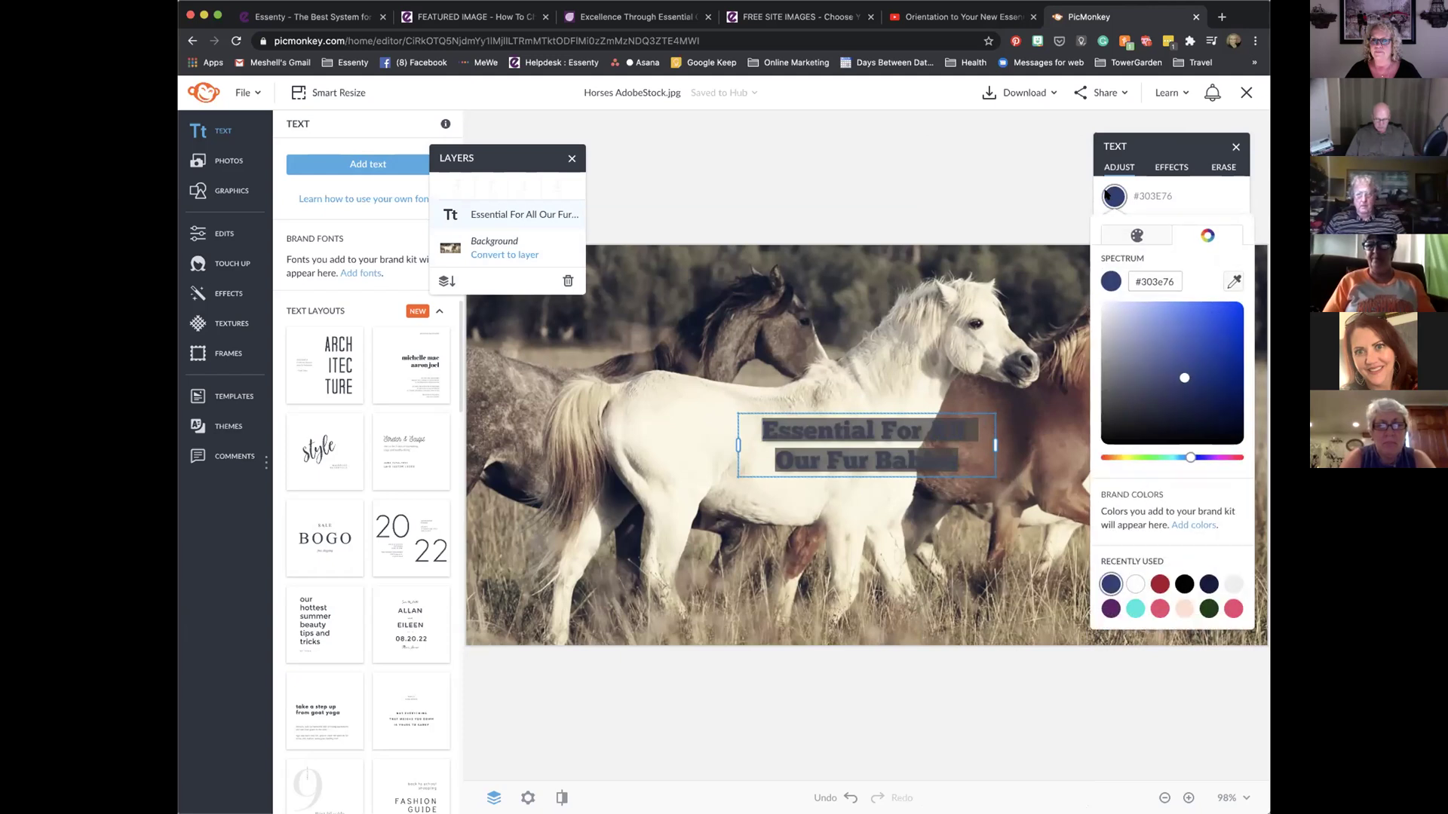
click(1208, 584)
click(843, 575)
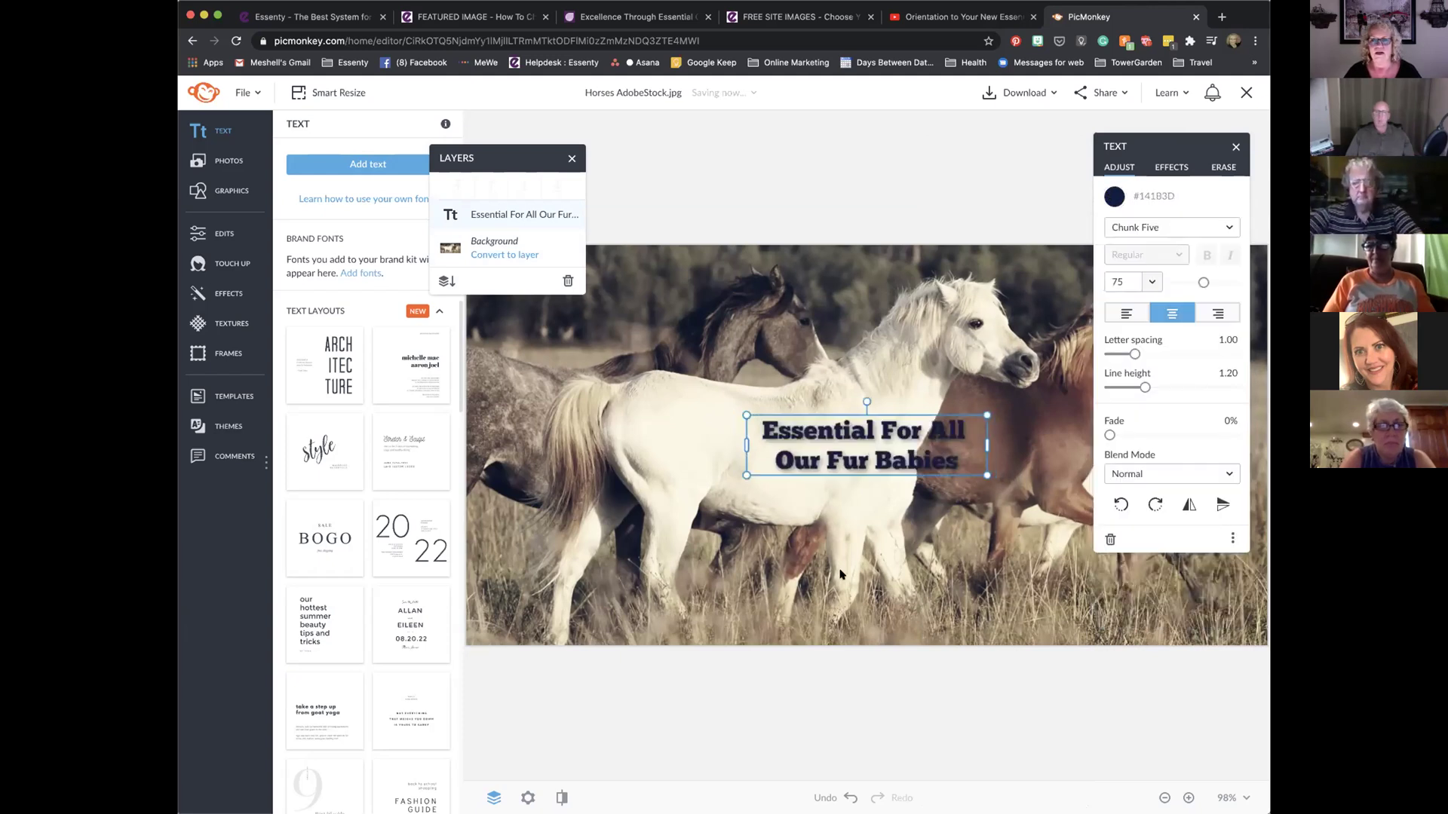
Set the text size to 100 and centre the text box on the horse image using the alignment guides
drag(845, 467, 786, 456)
double_click(795, 449)
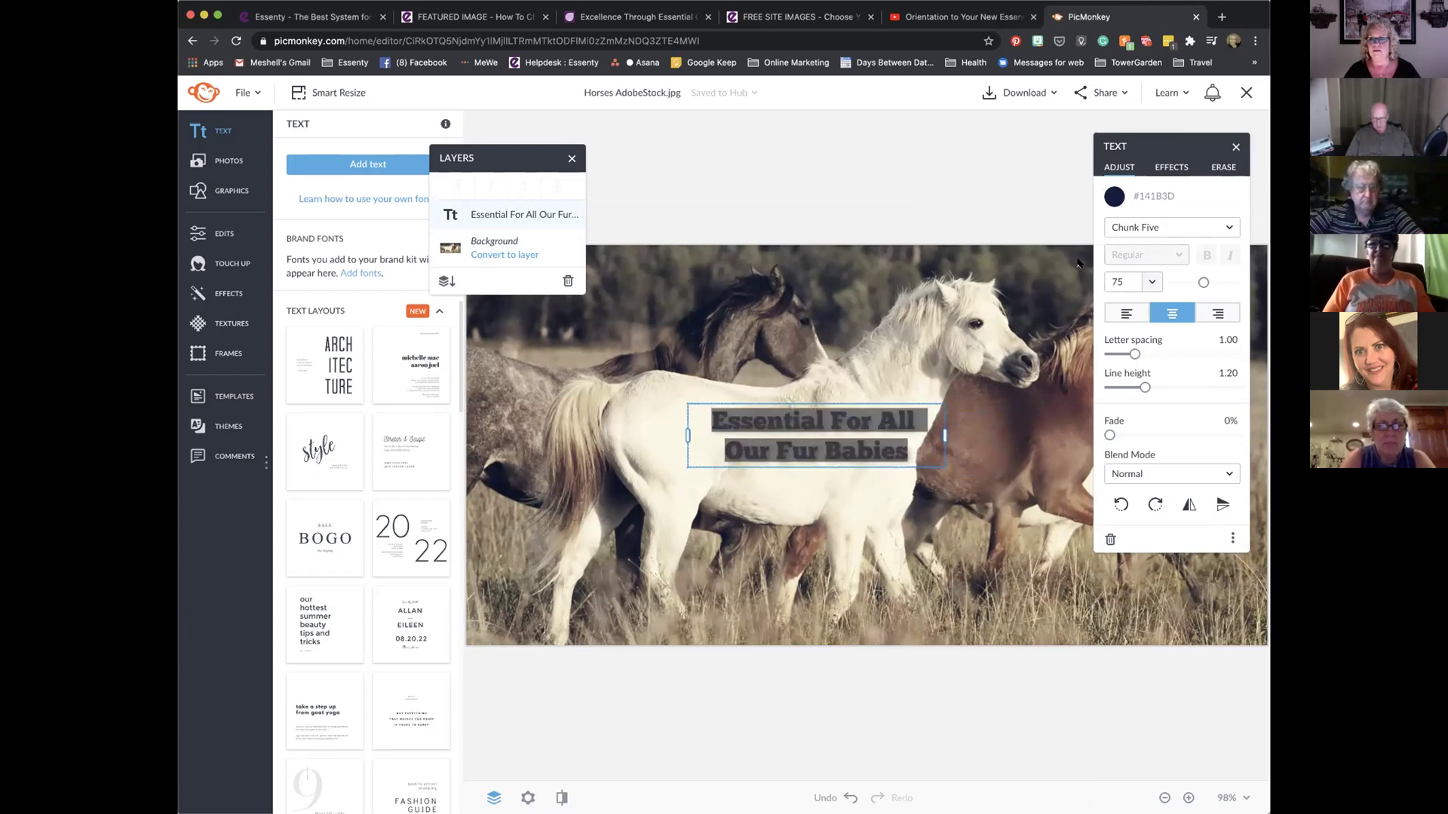
text(10)
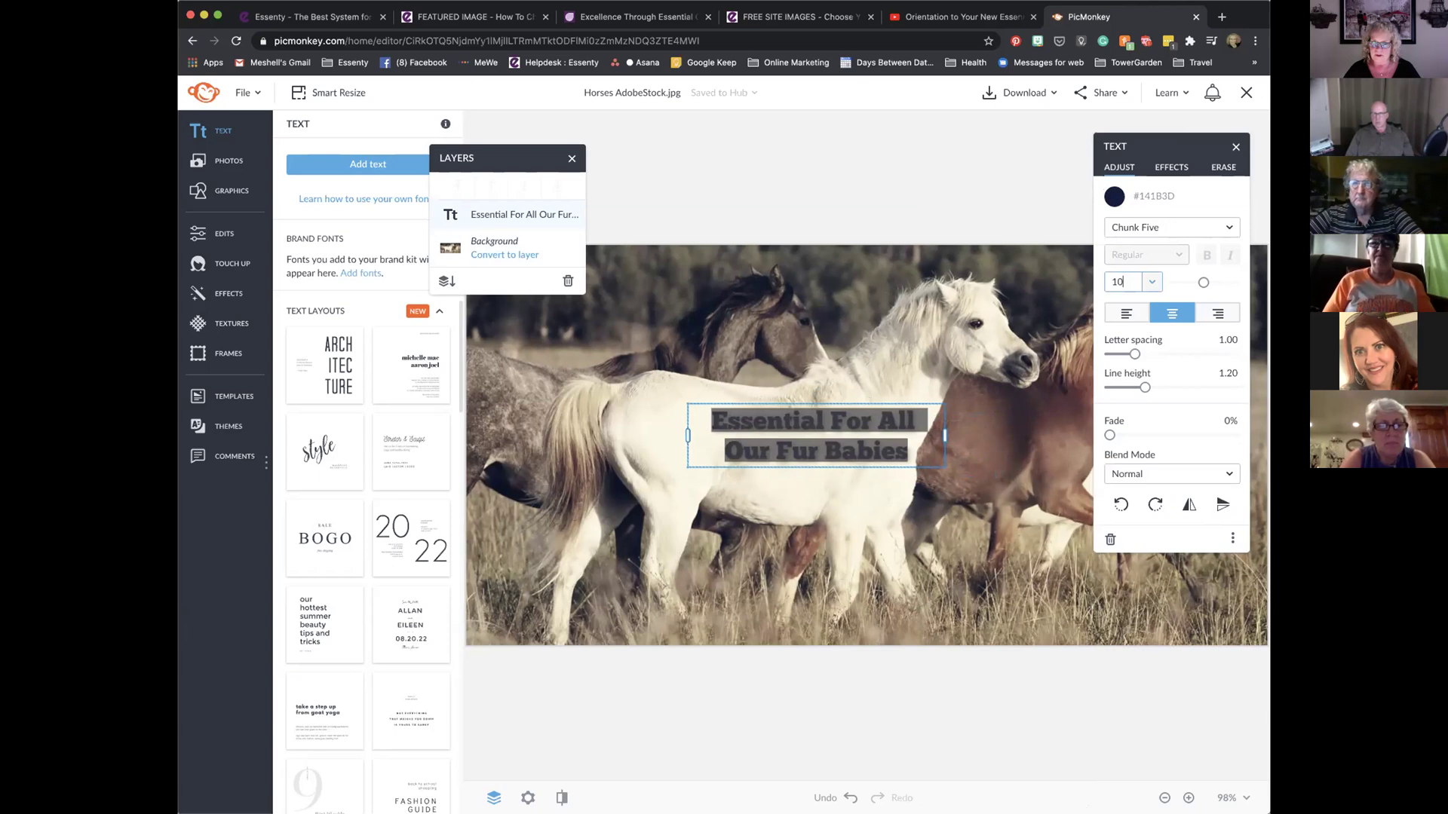
text(0)
key(Return)
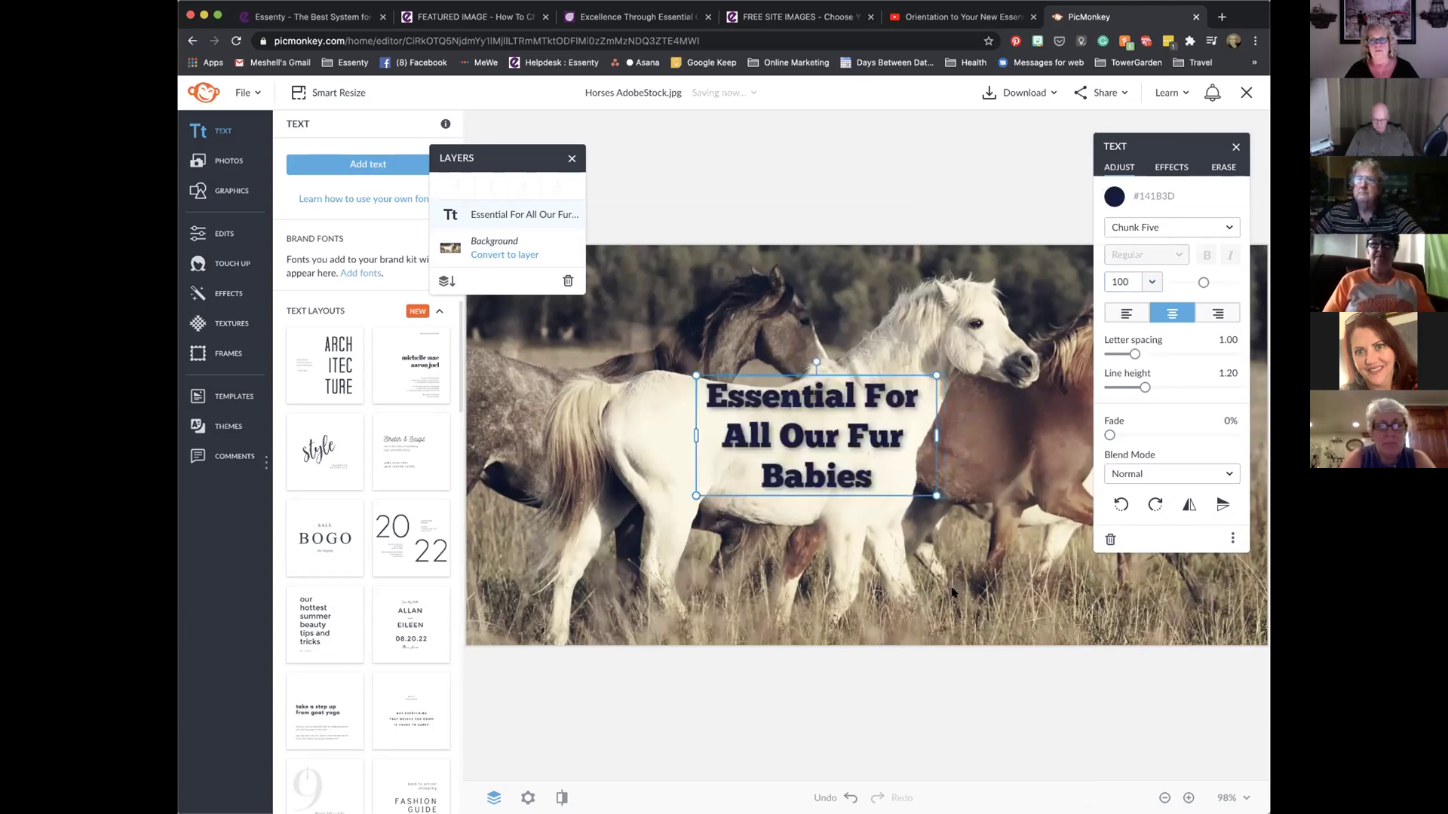
drag(826, 457, 879, 460)
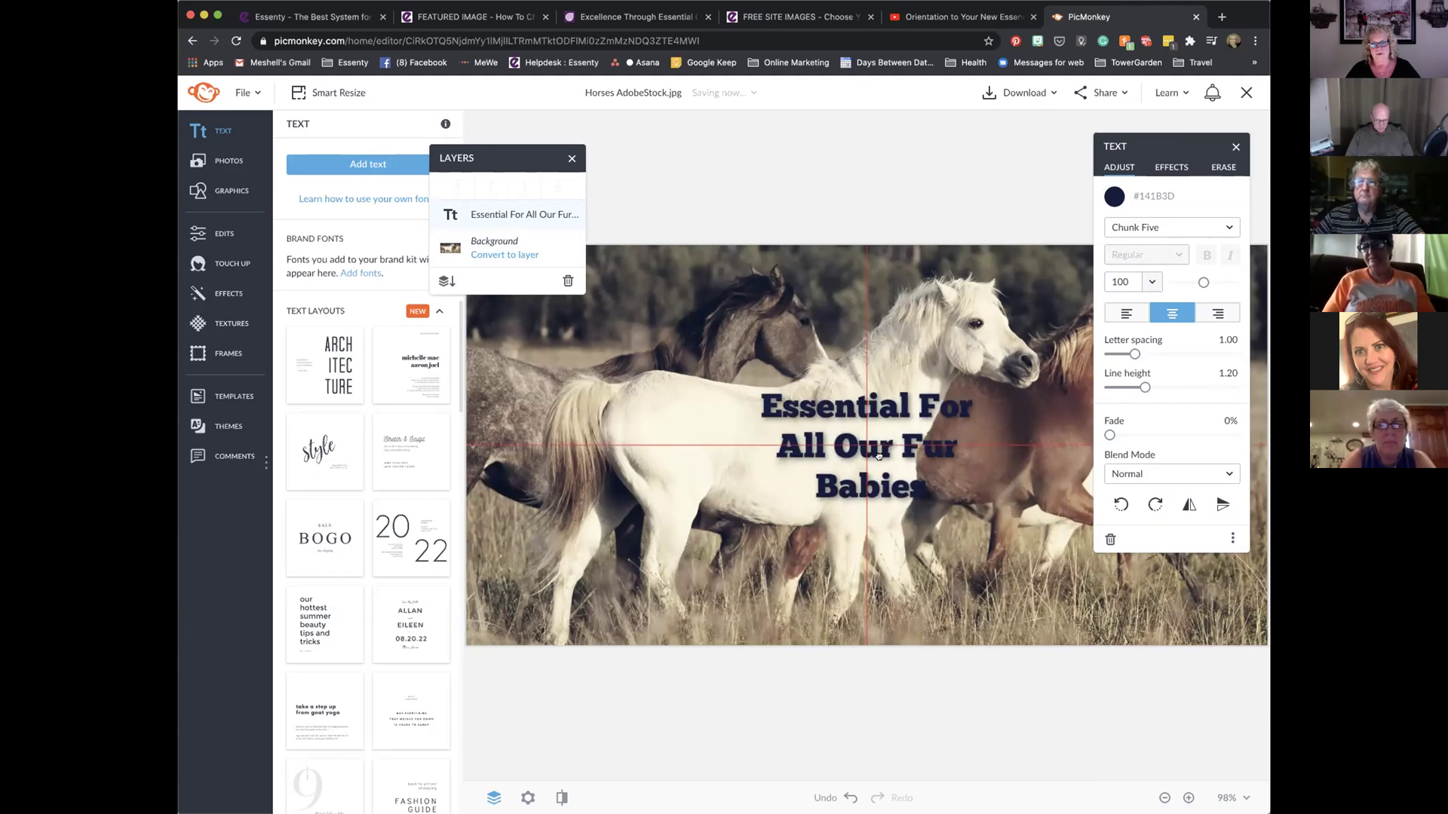
click(908, 594)
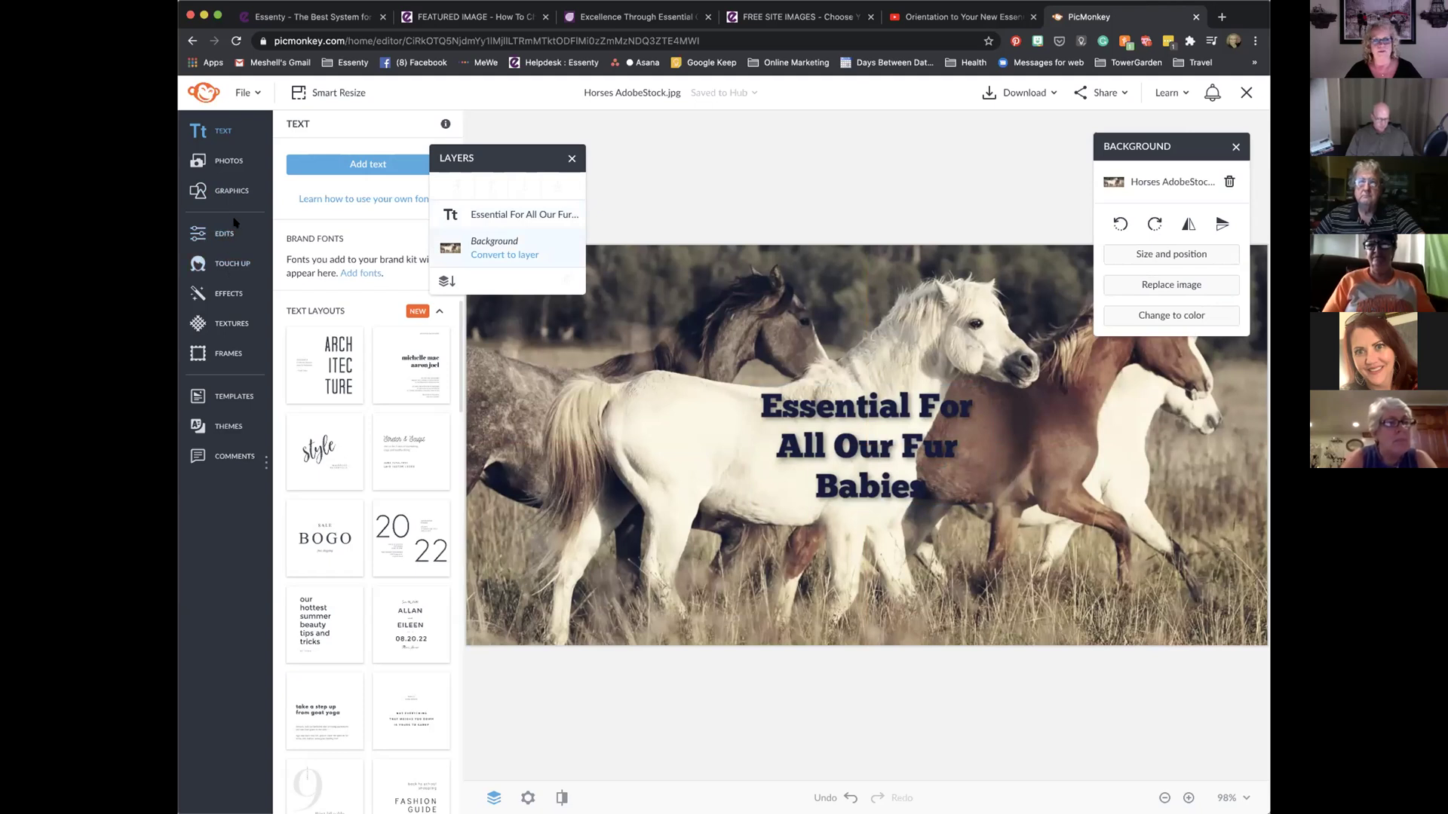
Add a basic solid rectangle, stretch it to cover the whole text block on the horse image, and set its fade to 62%
click(231, 191)
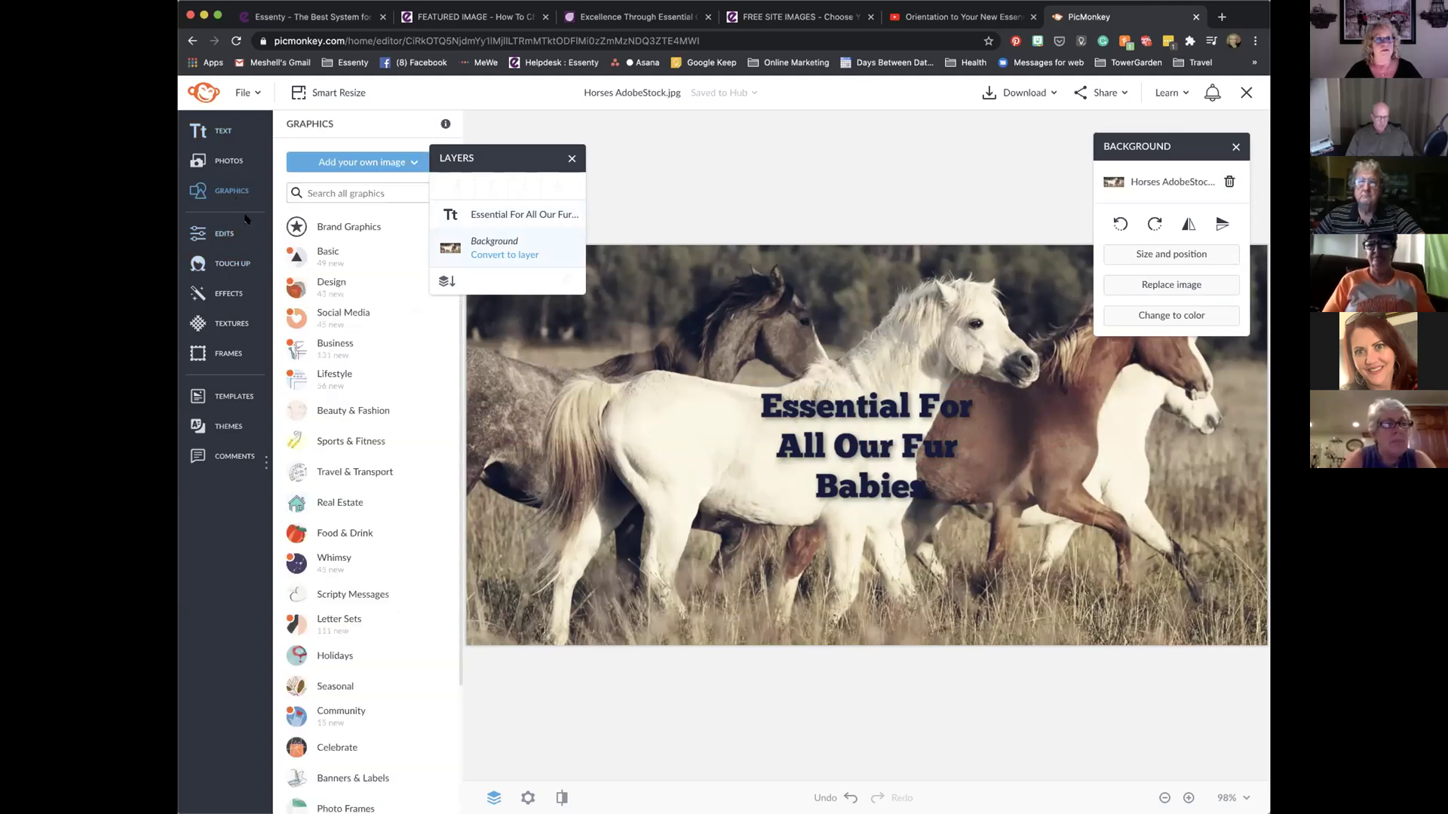
click(334, 258)
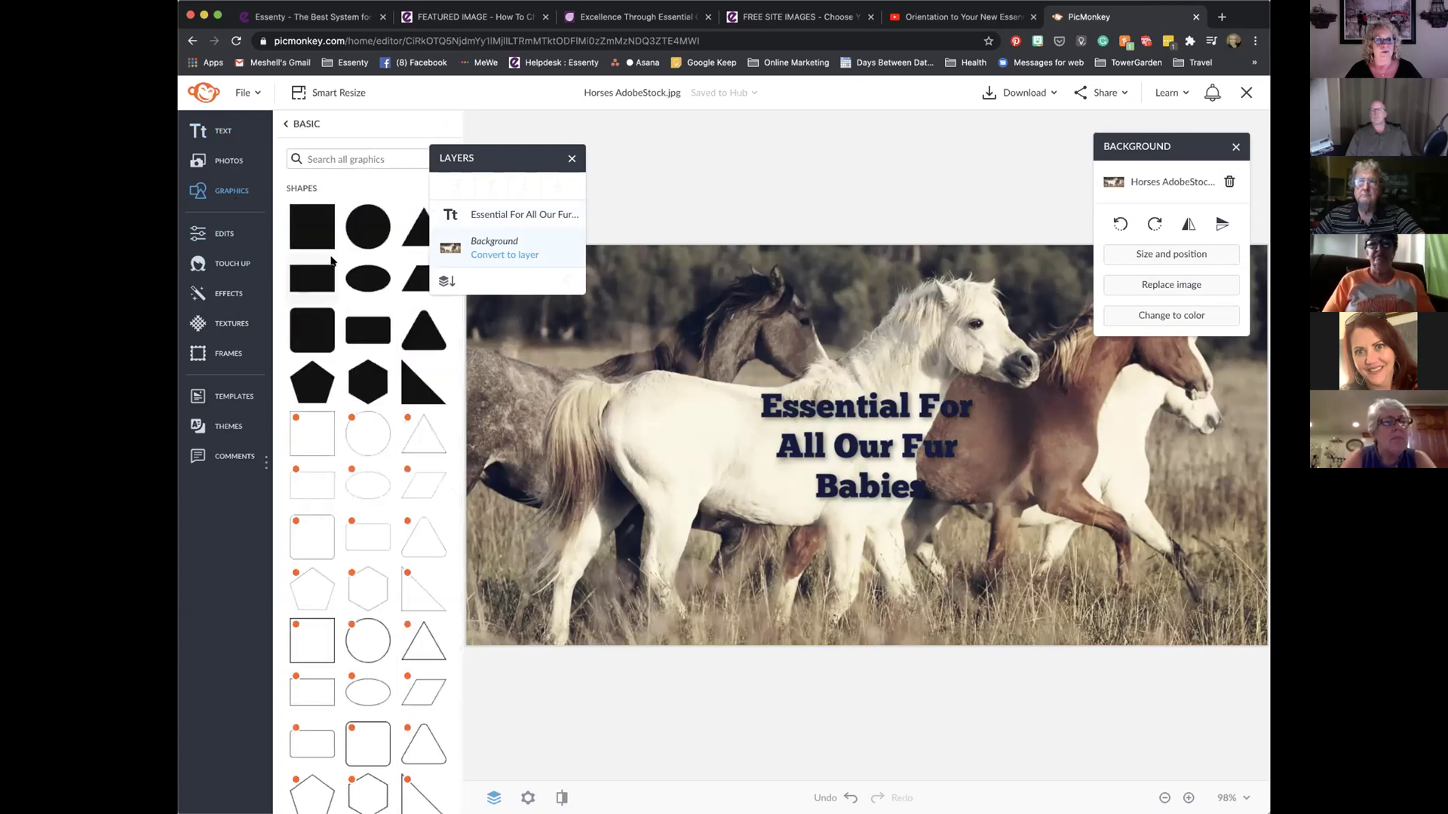
click(312, 278)
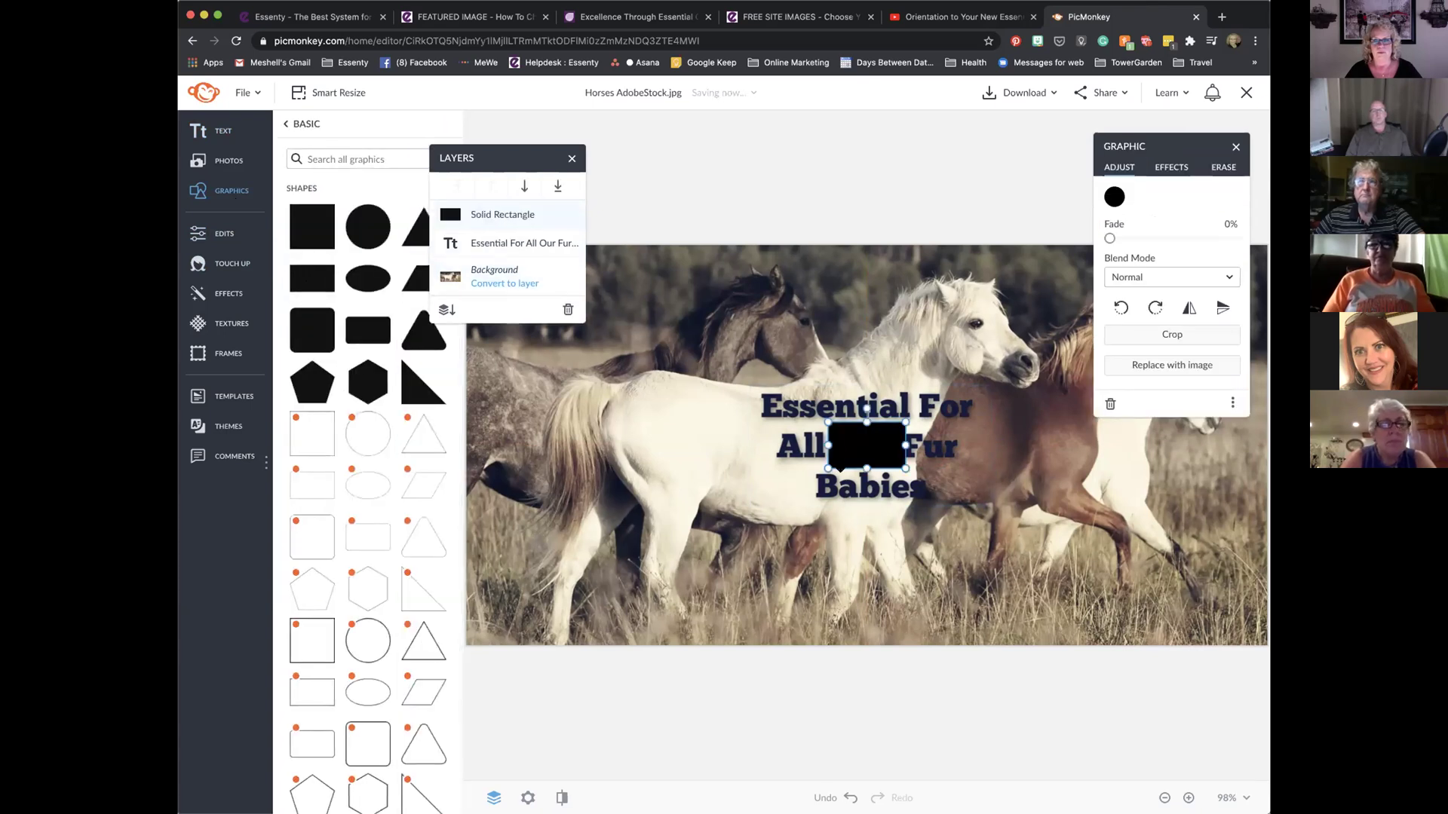
drag(822, 466, 753, 513)
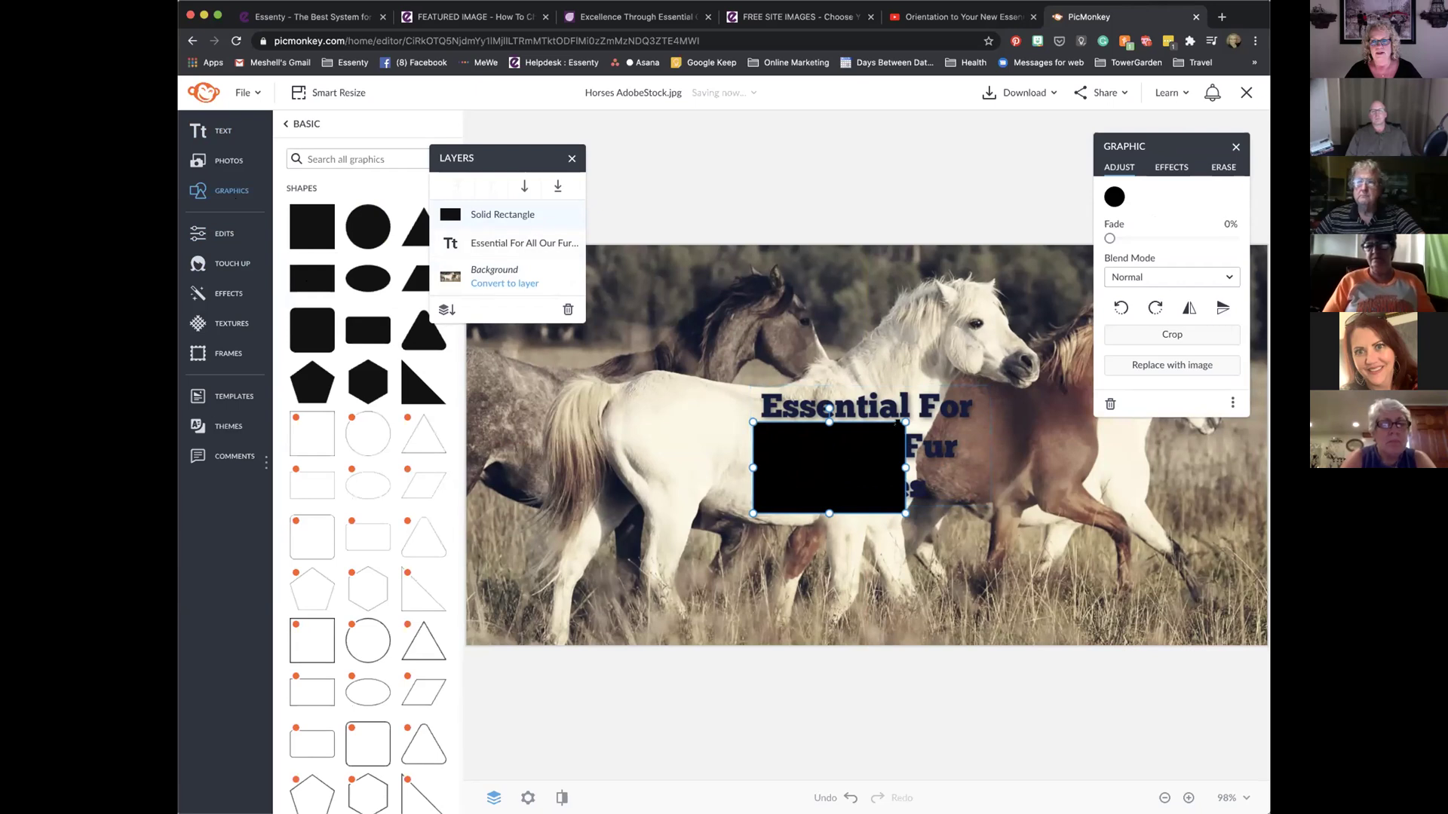
drag(903, 420, 982, 386)
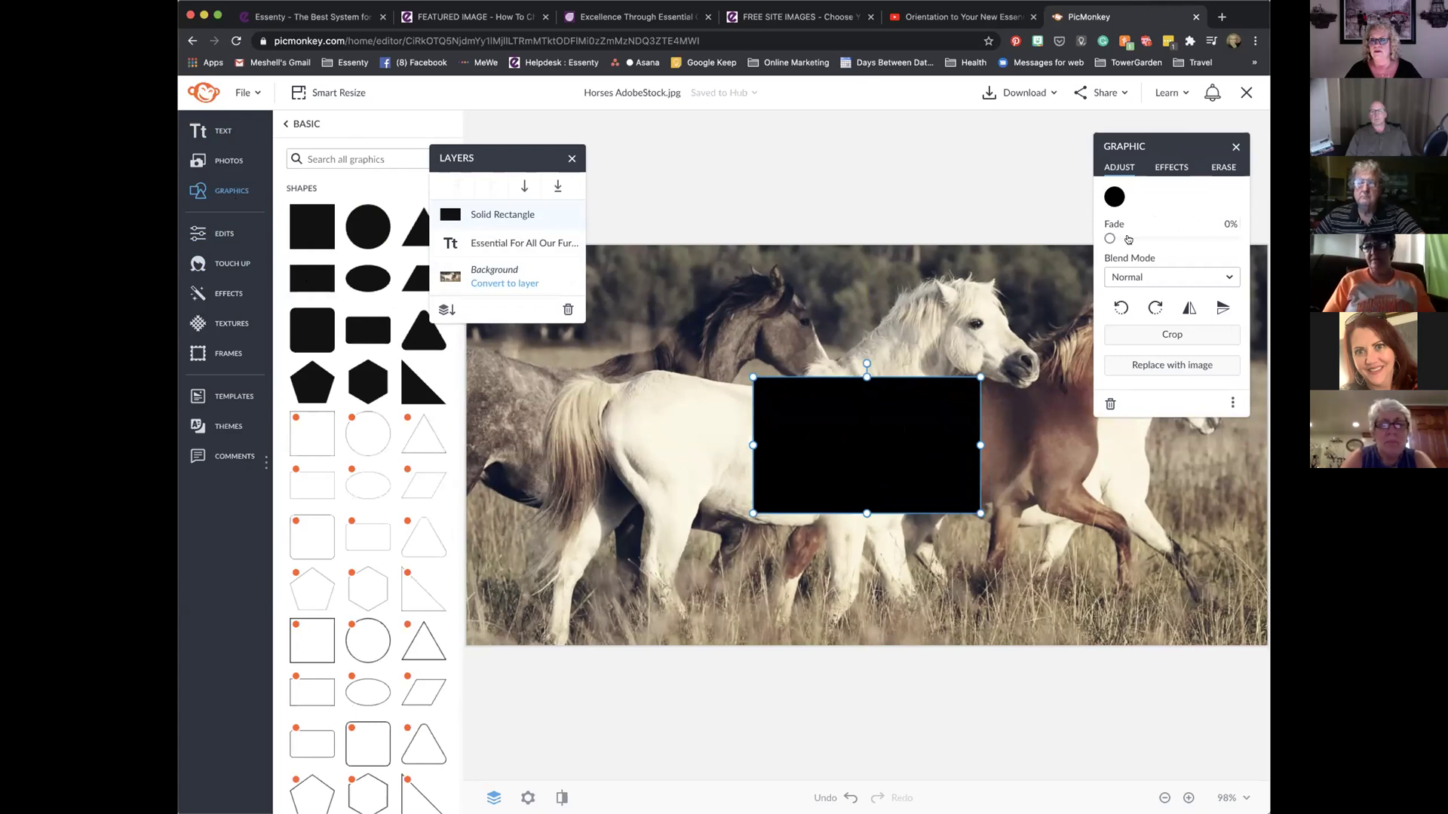
drag(1114, 238, 1186, 234)
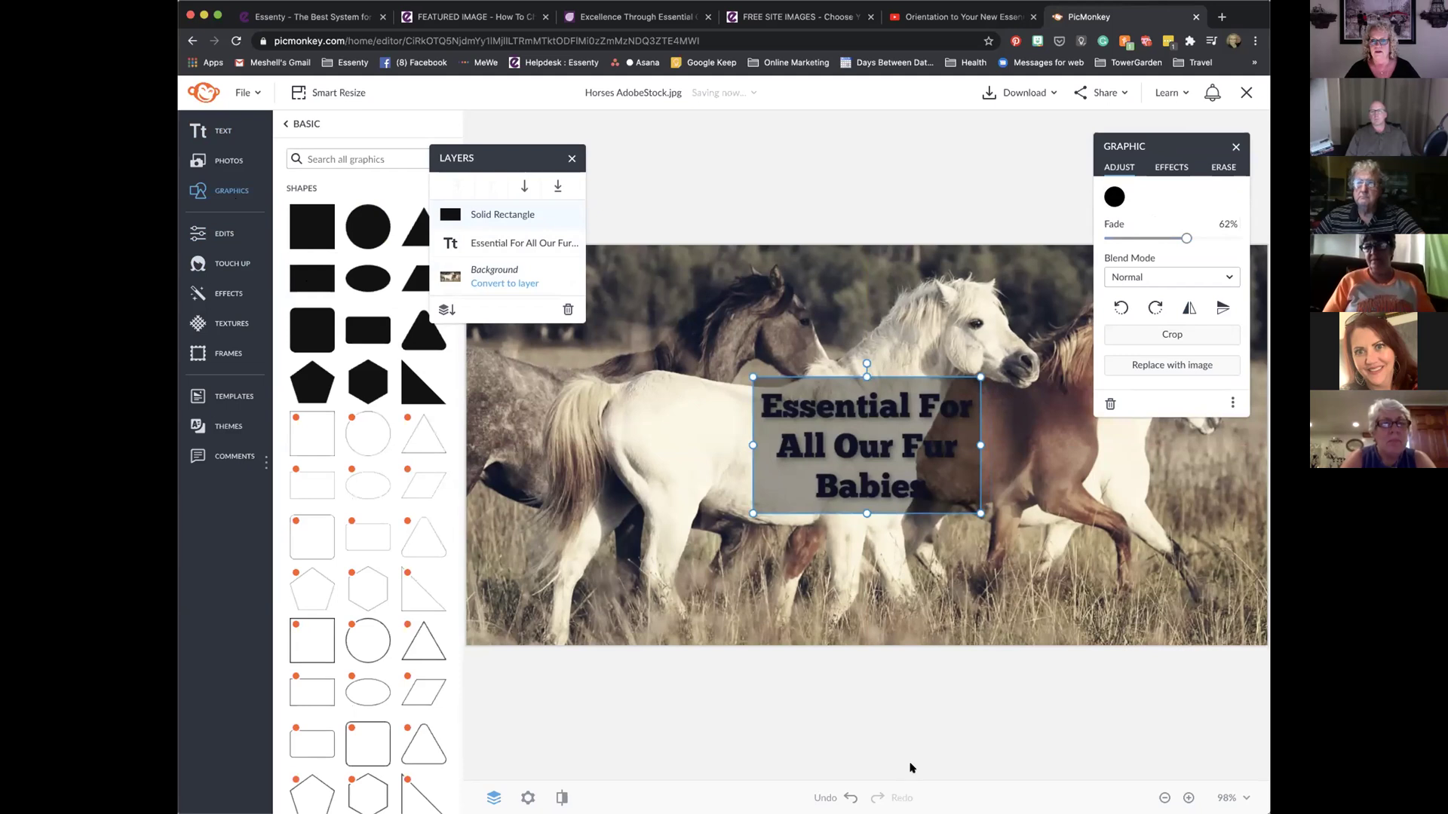
click(841, 715)
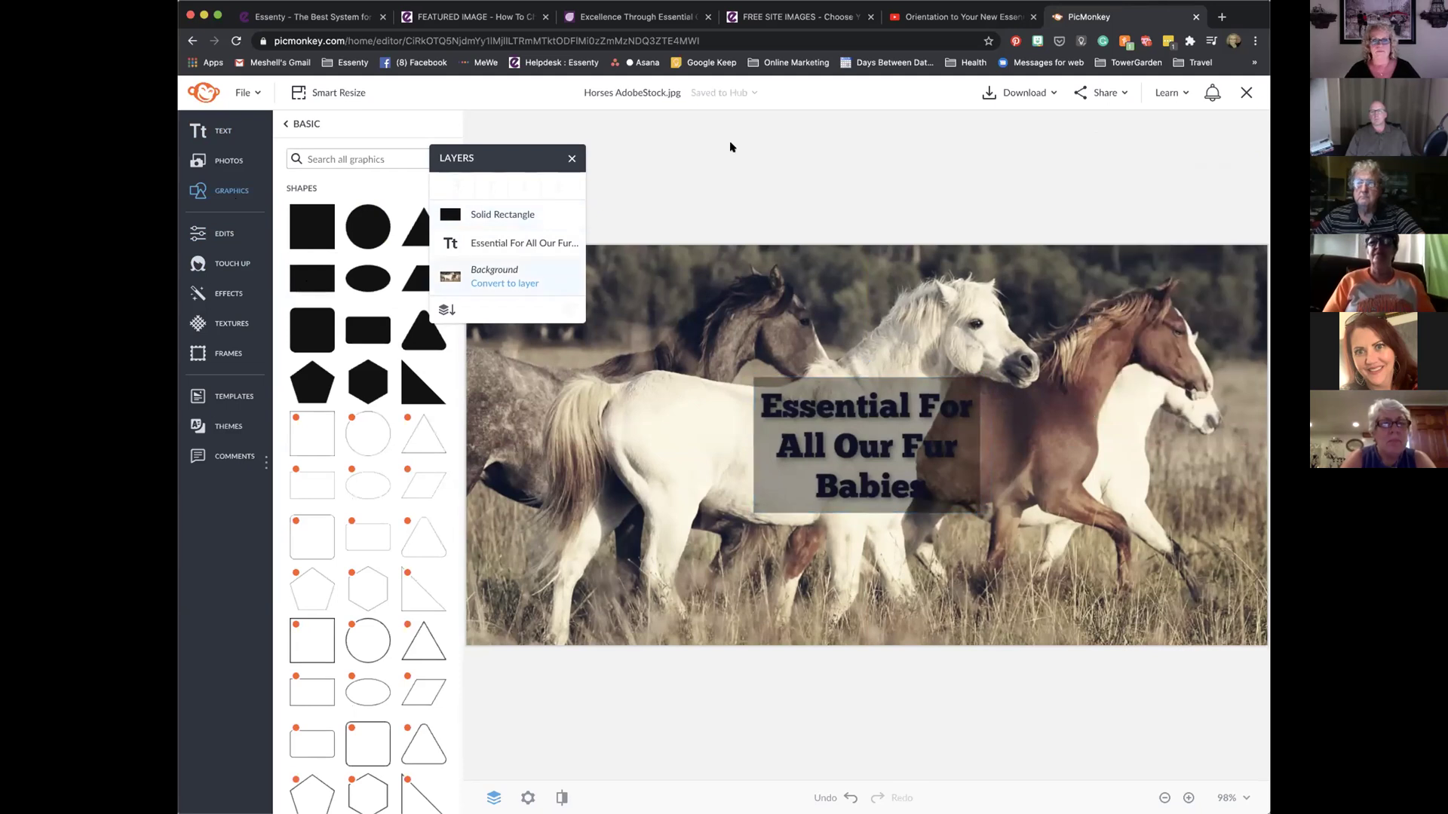
Download the horse design as a high-quality JPG
click(1022, 92)
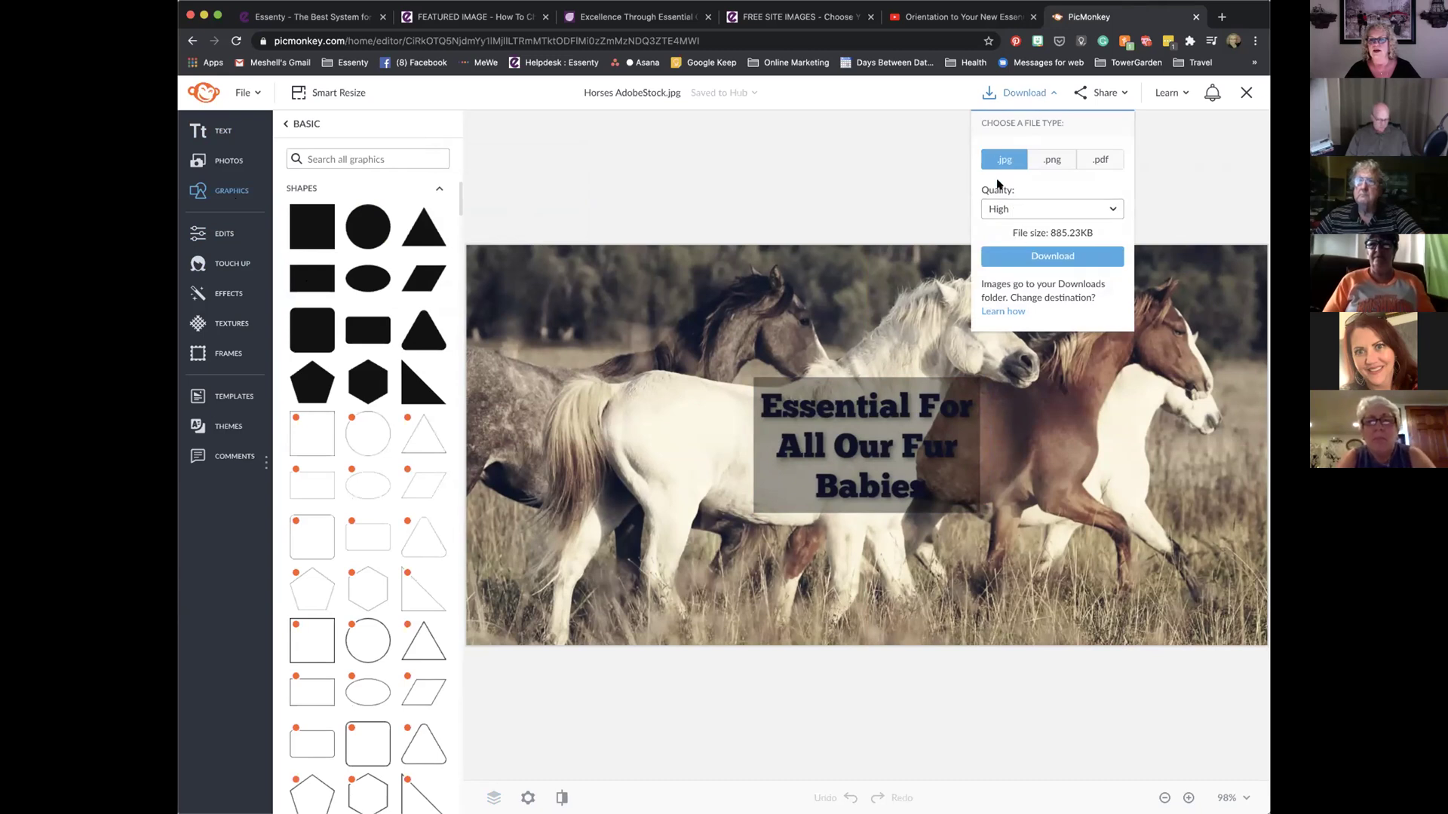
click(1027, 255)
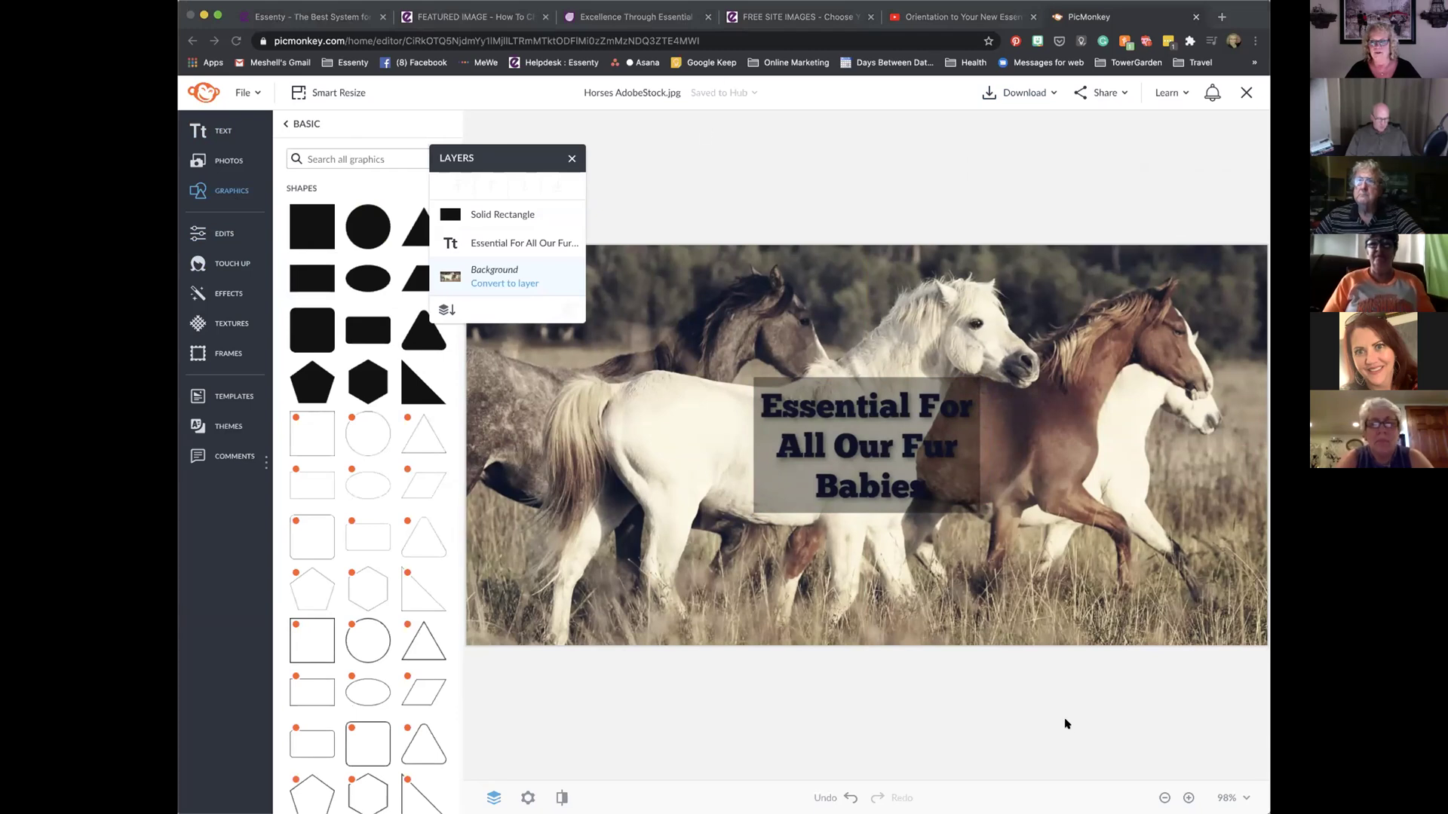
Switch to the Essenty back office and open the image gallery for updating the homepage featured image in the website customizations
click(304, 17)
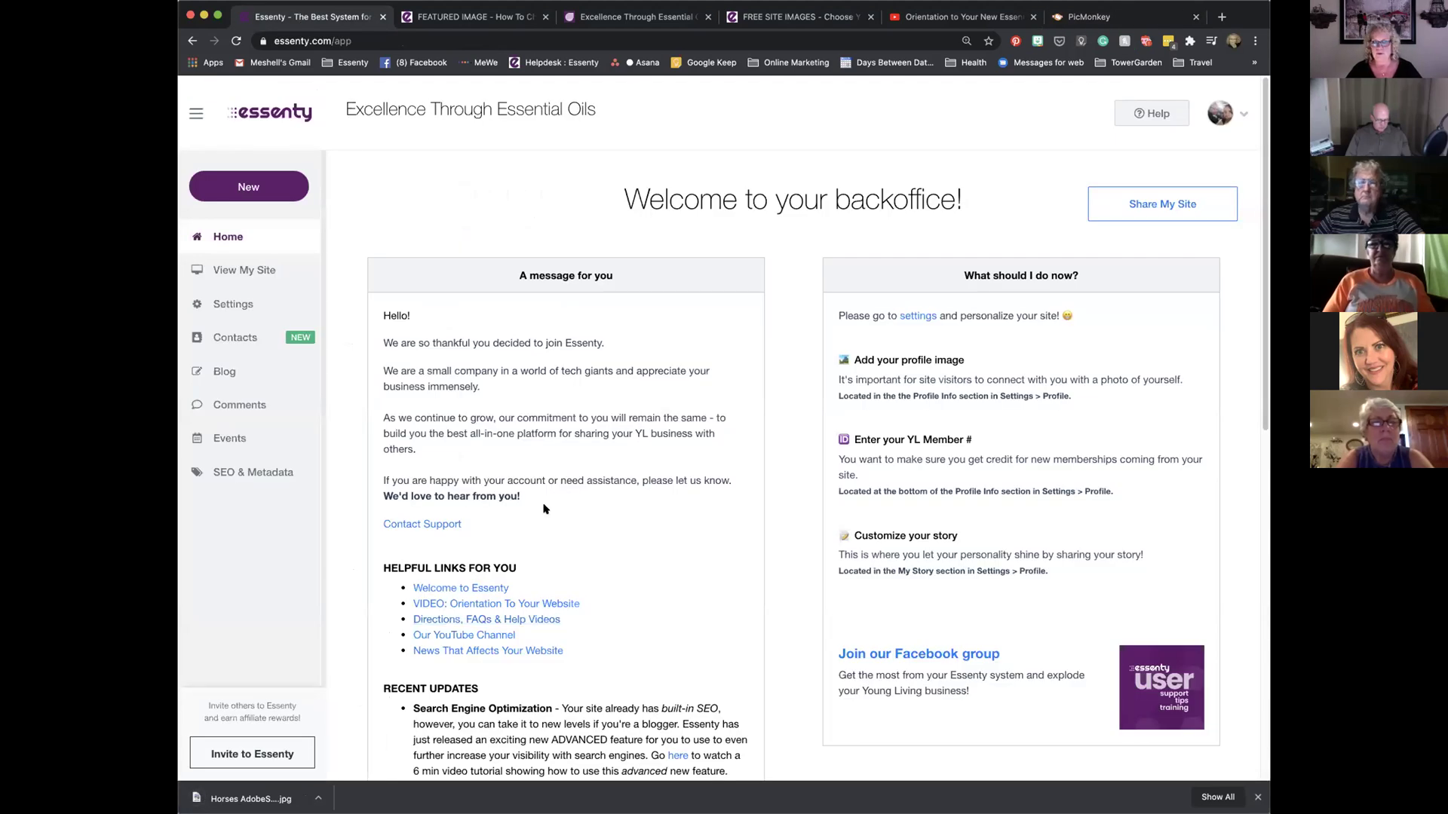
click(254, 304)
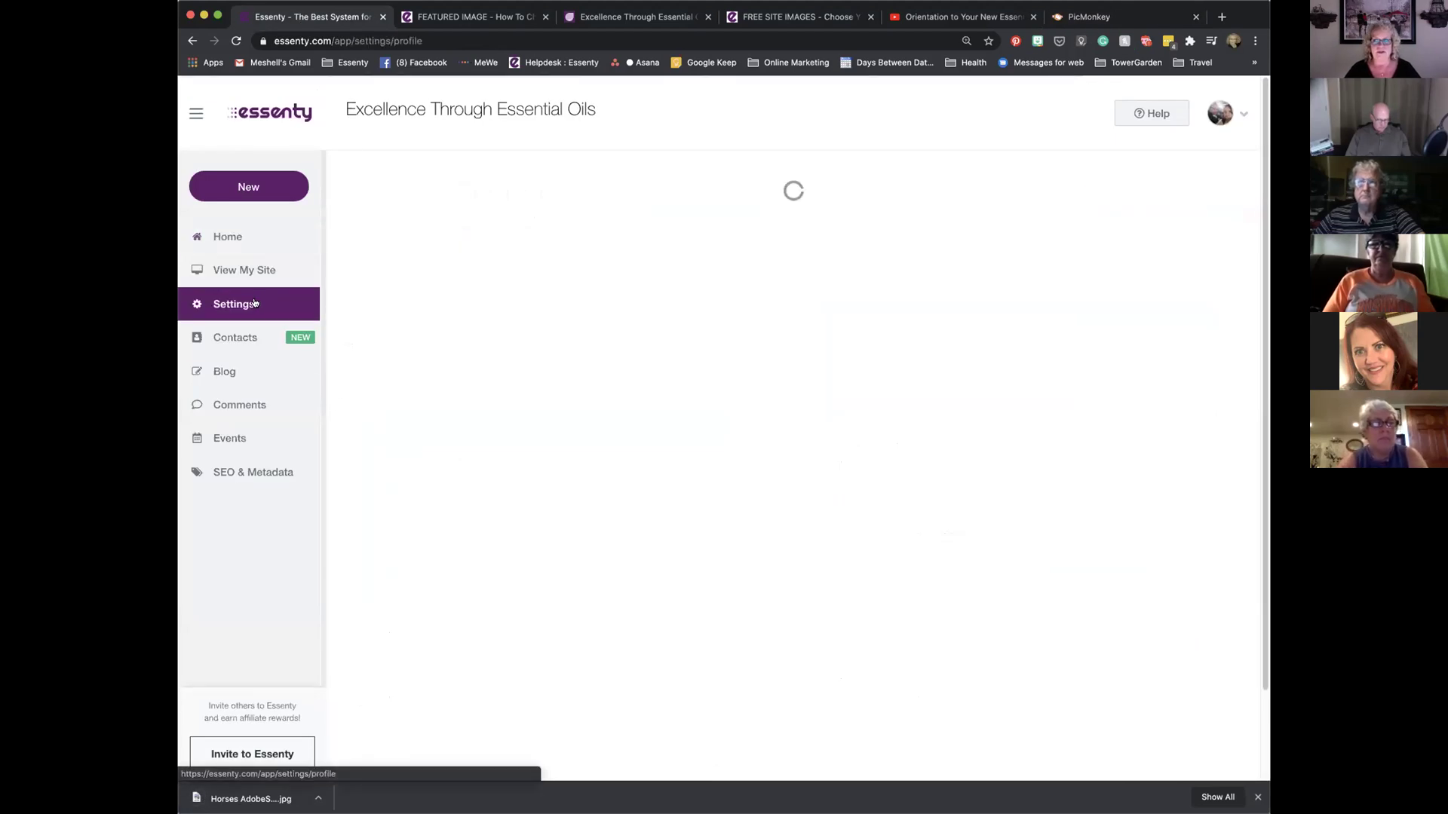
mouse_move(594, 429)
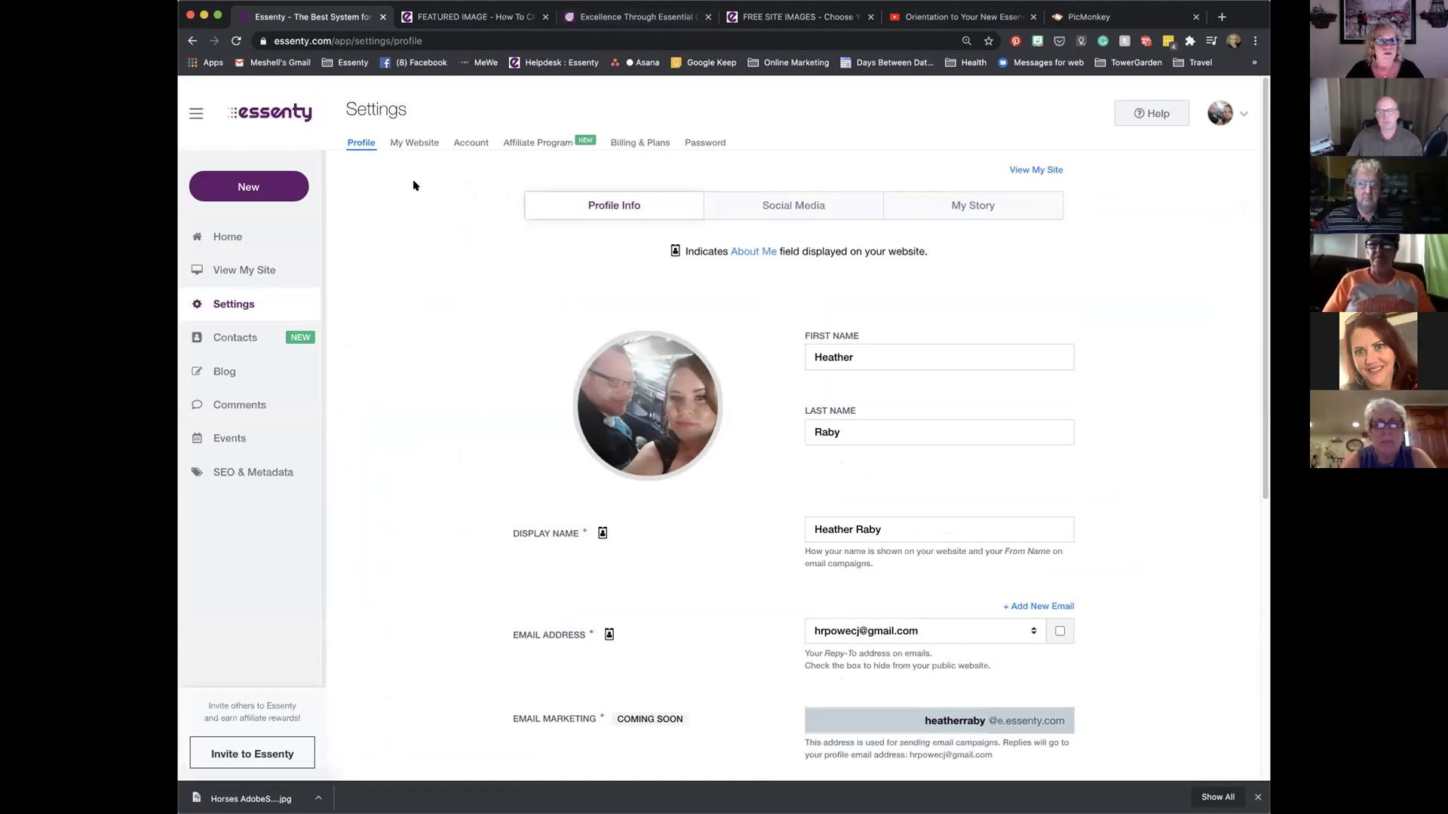
click(414, 143)
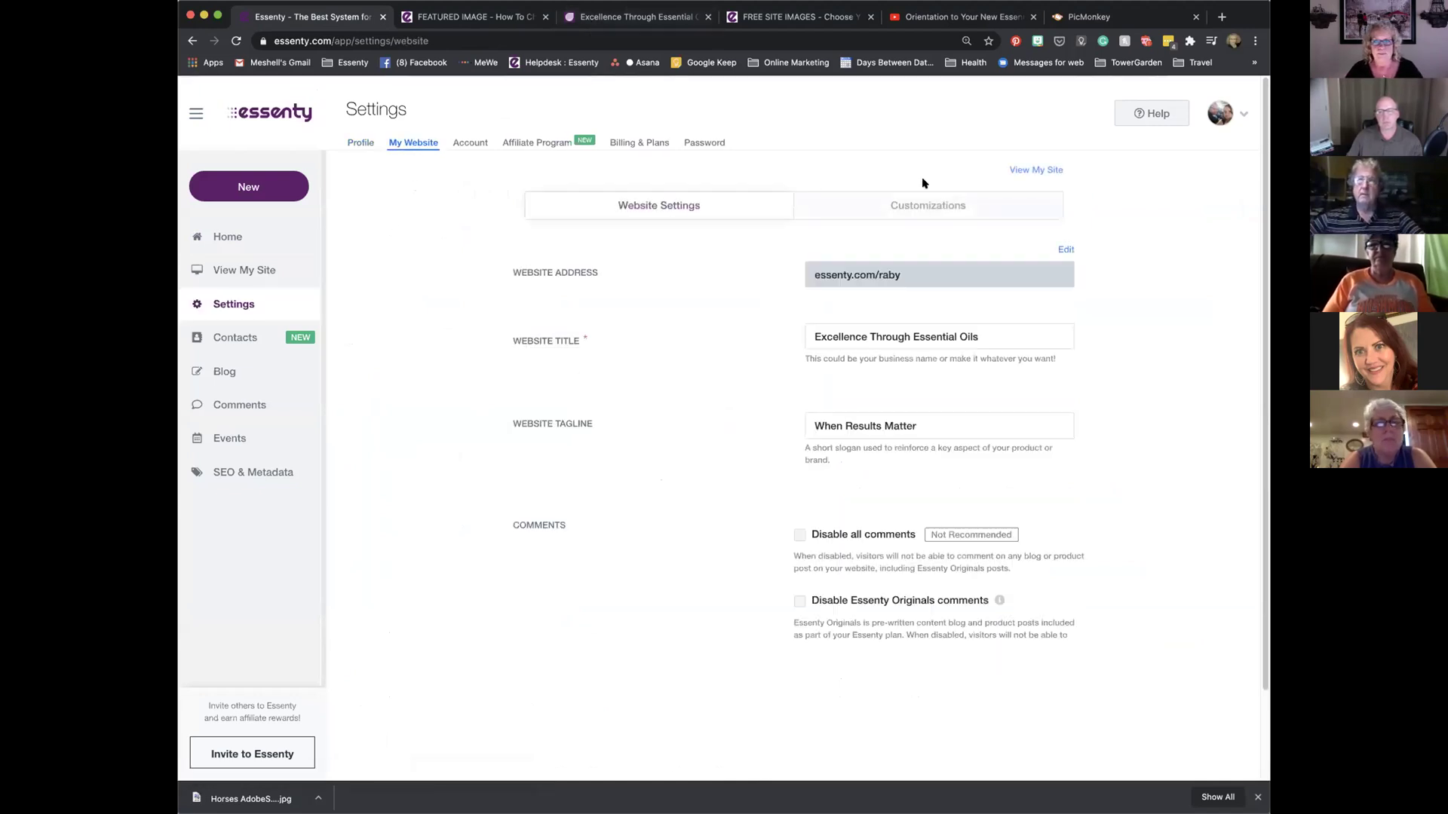
click(929, 205)
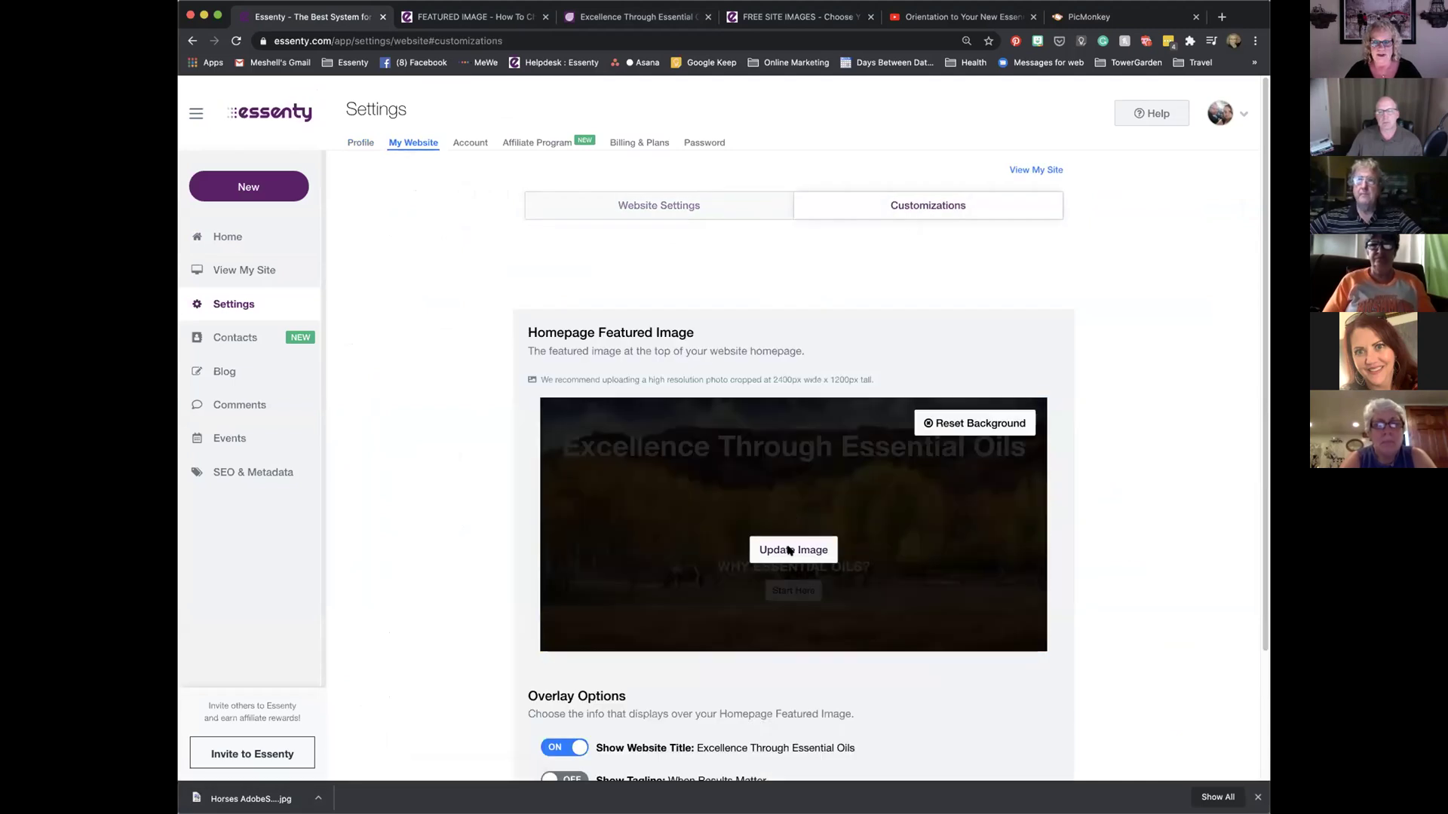
click(788, 548)
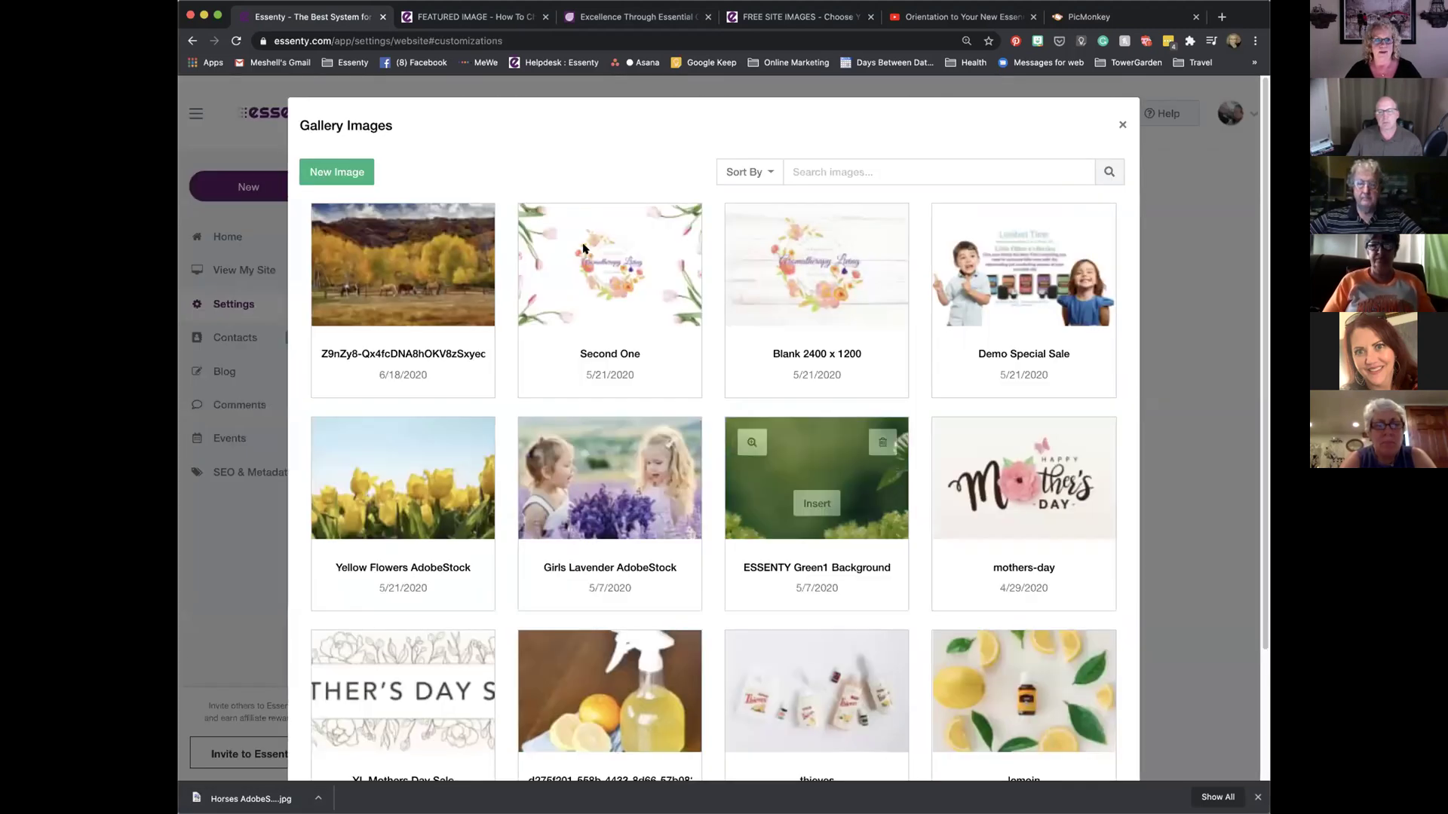
Upload the downloaded Horses AdobeStock image to the gallery and insert it as the homepage featured image
click(316, 173)
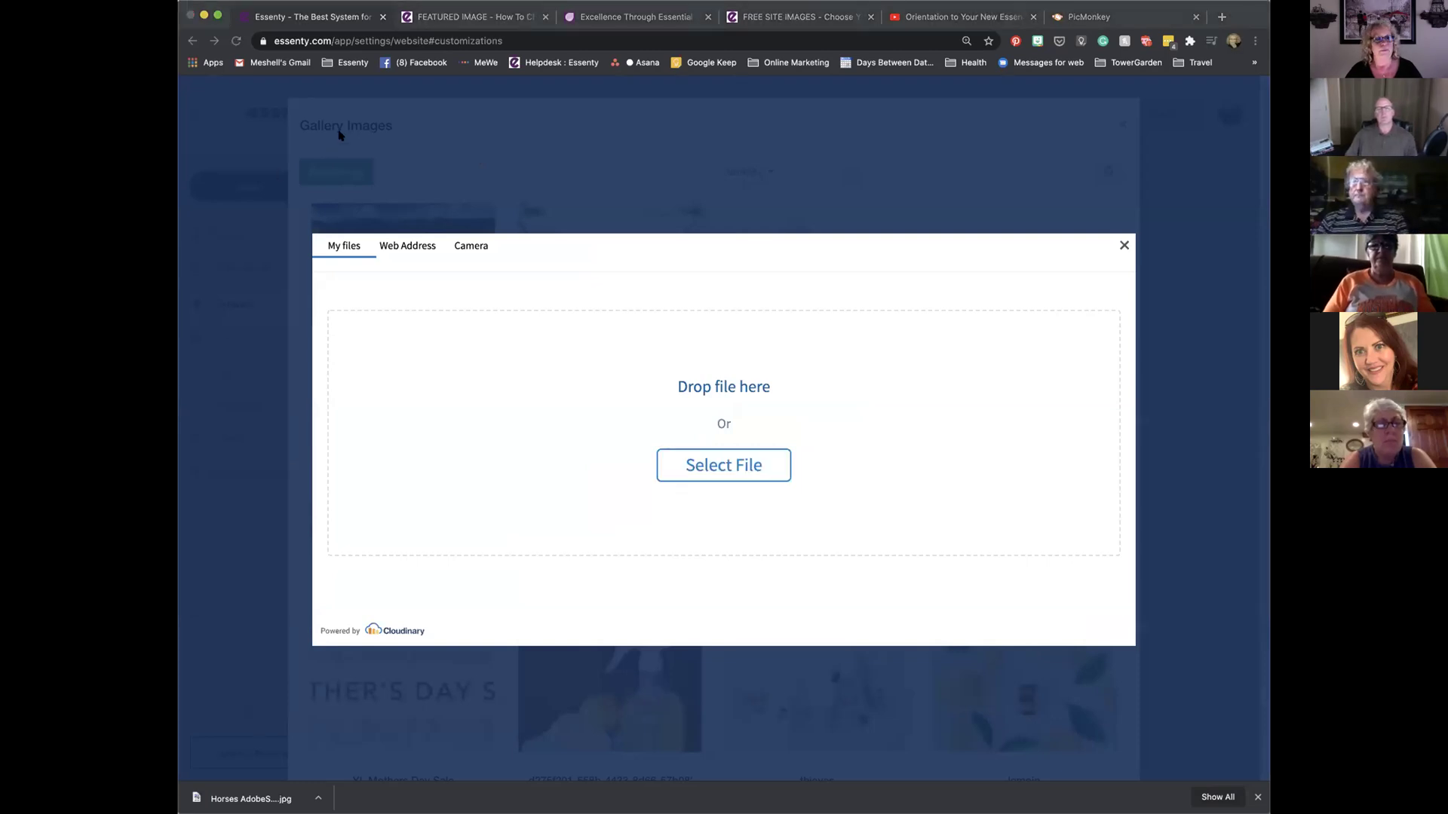
click(800, 466)
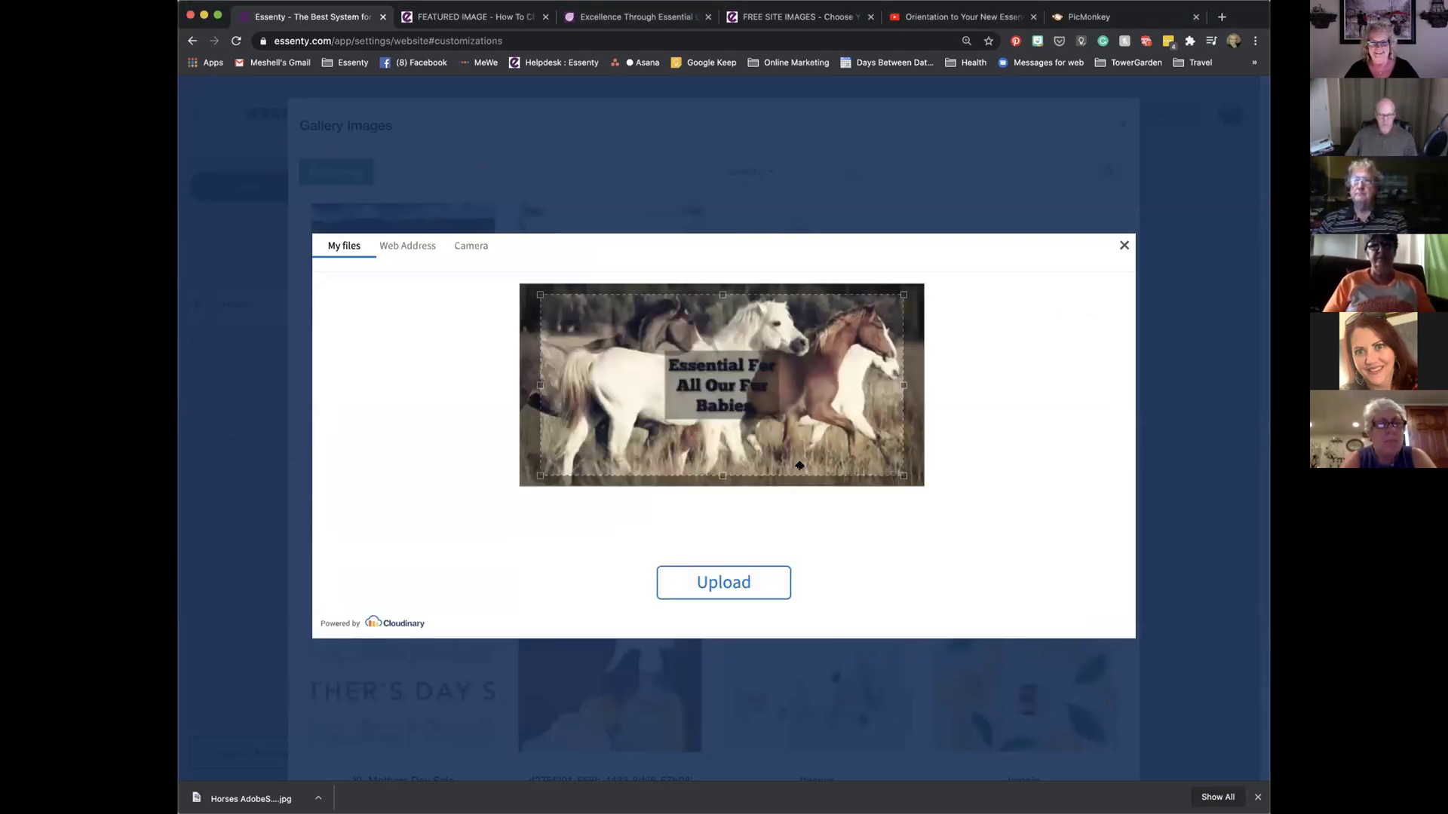
click(723, 583)
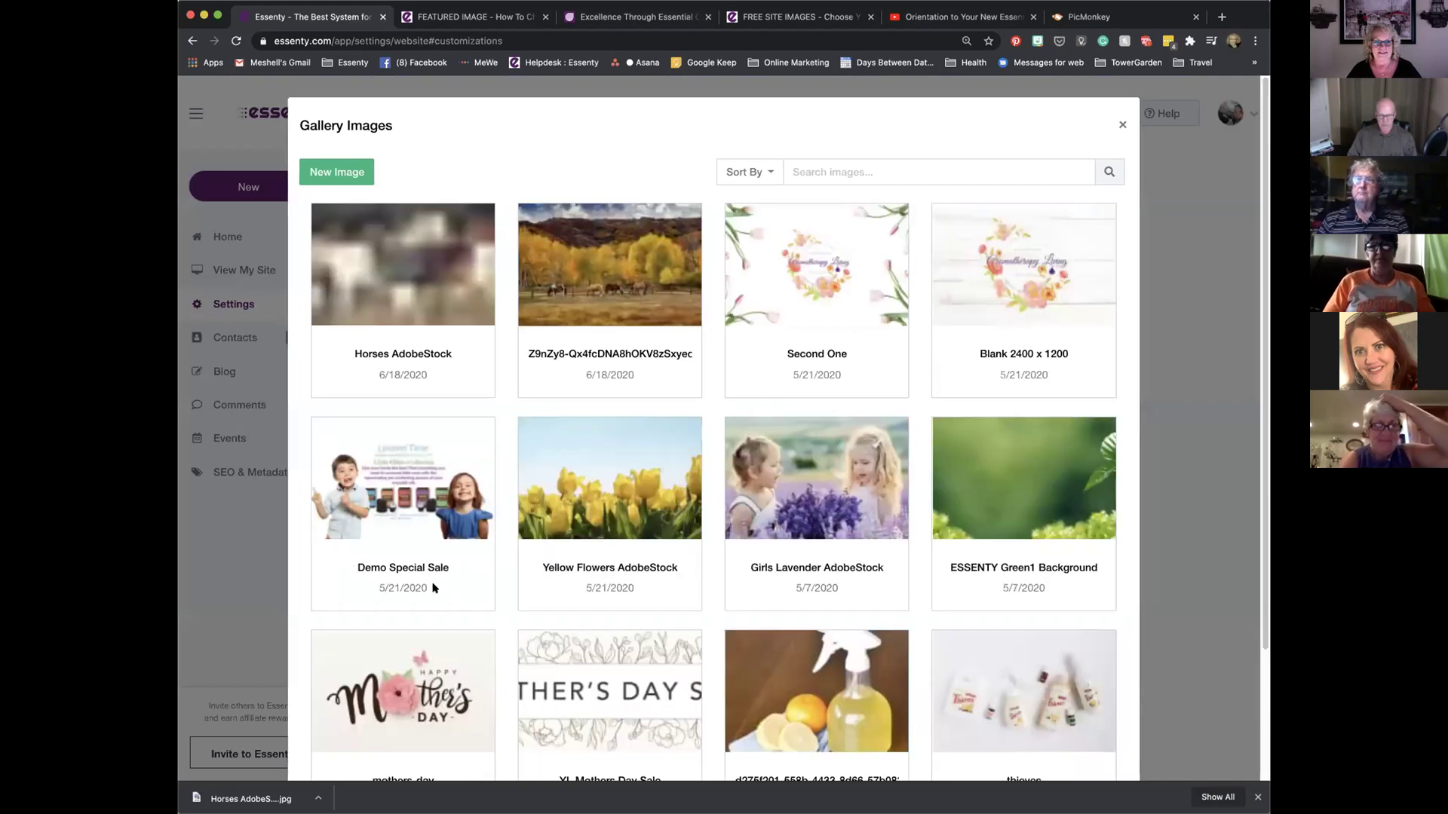
click(400, 292)
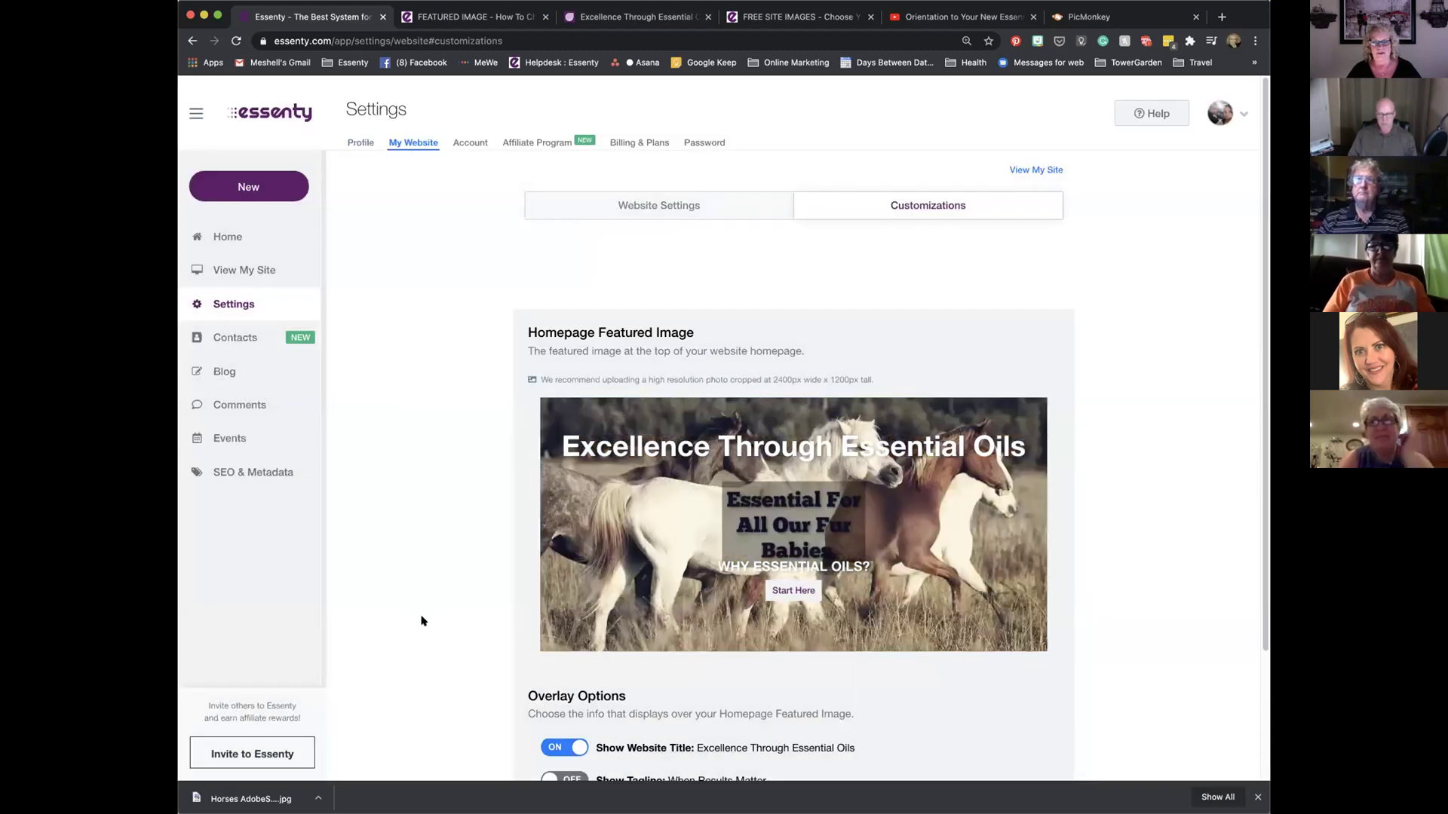
Turn off the website title and Start Here button overlays on the featured image, and switch to the live website
scroll(491, 585, down, 2)
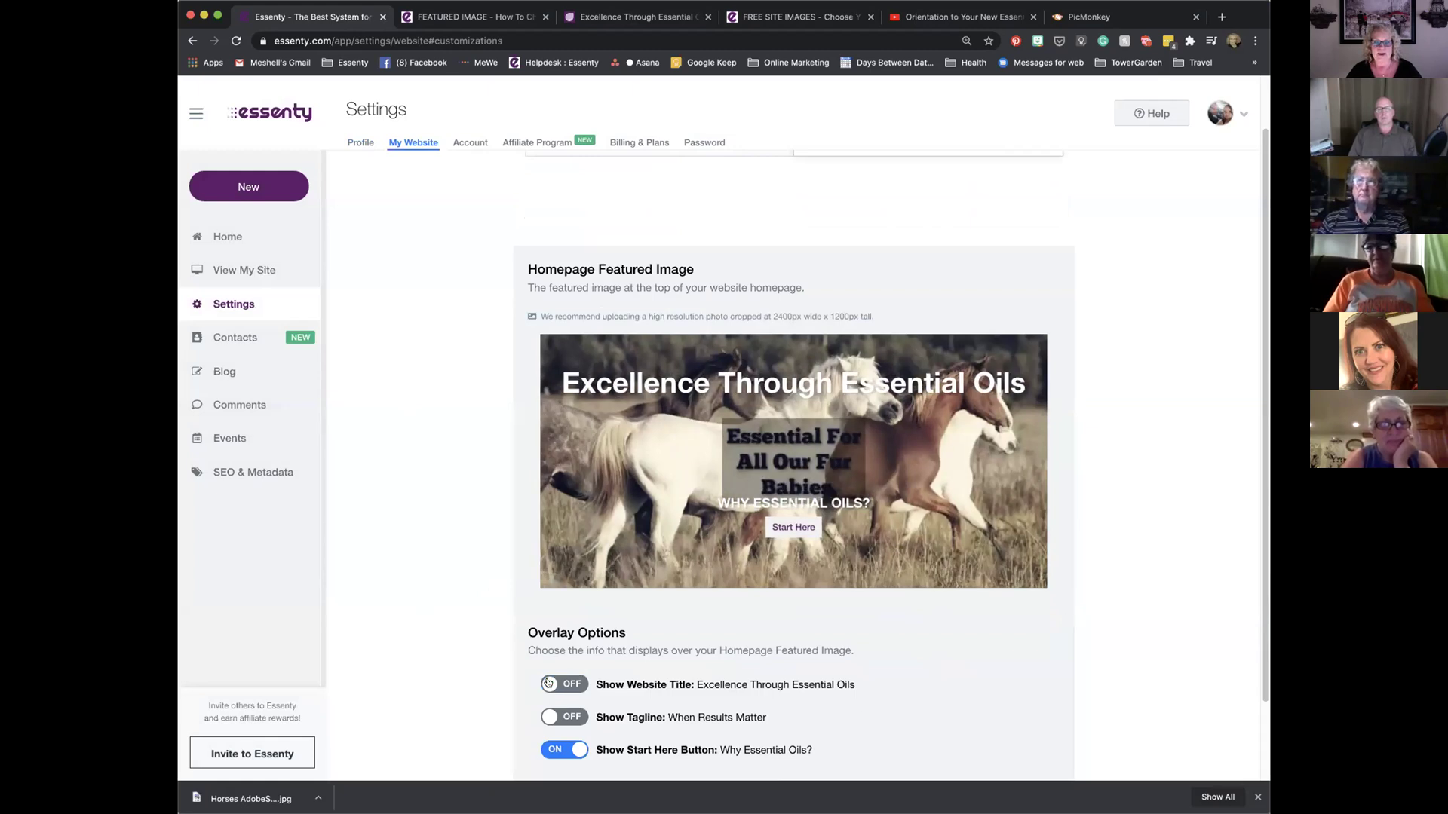
click(549, 749)
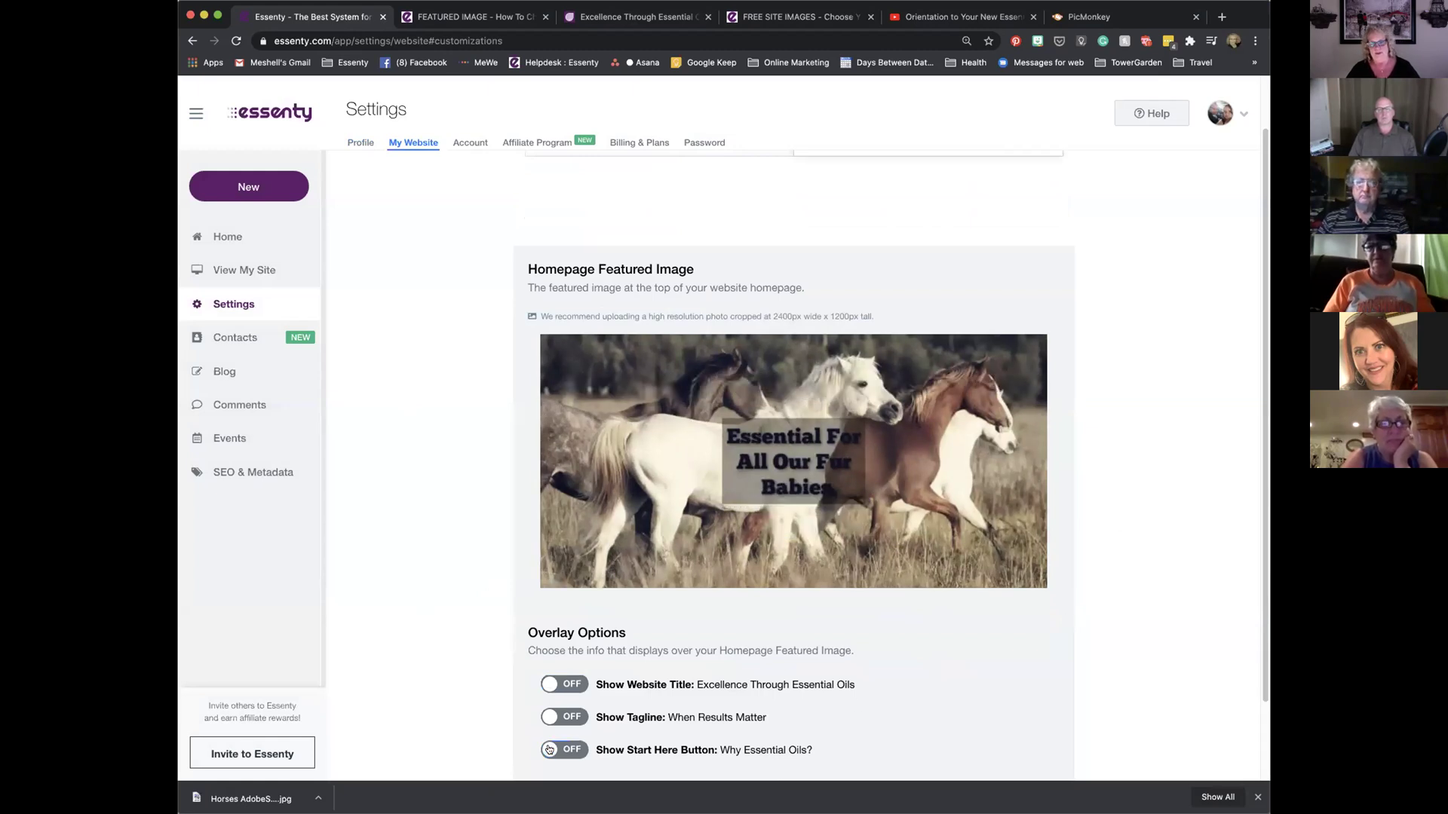
scroll(465, 676, down, 2)
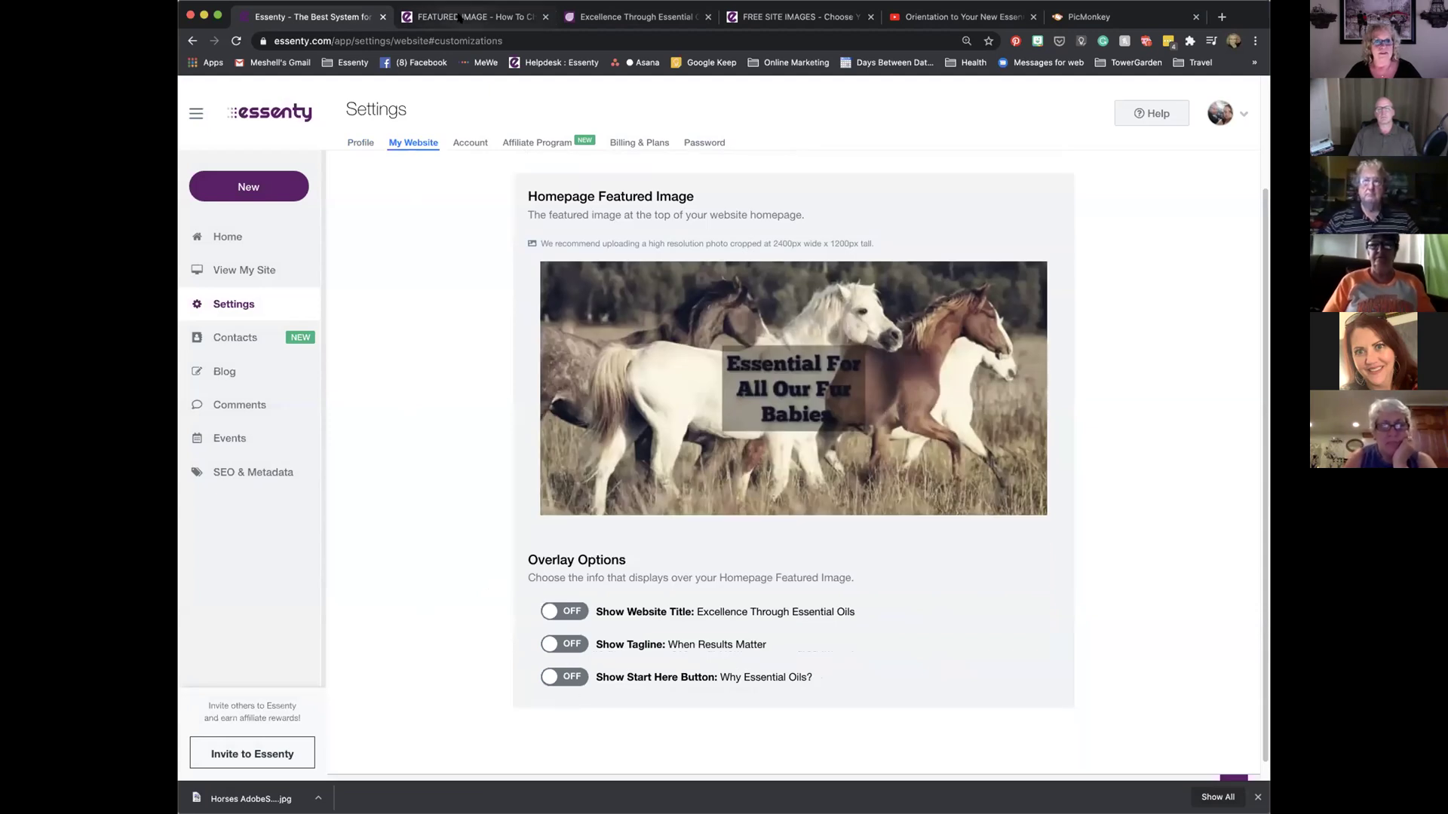
click(609, 16)
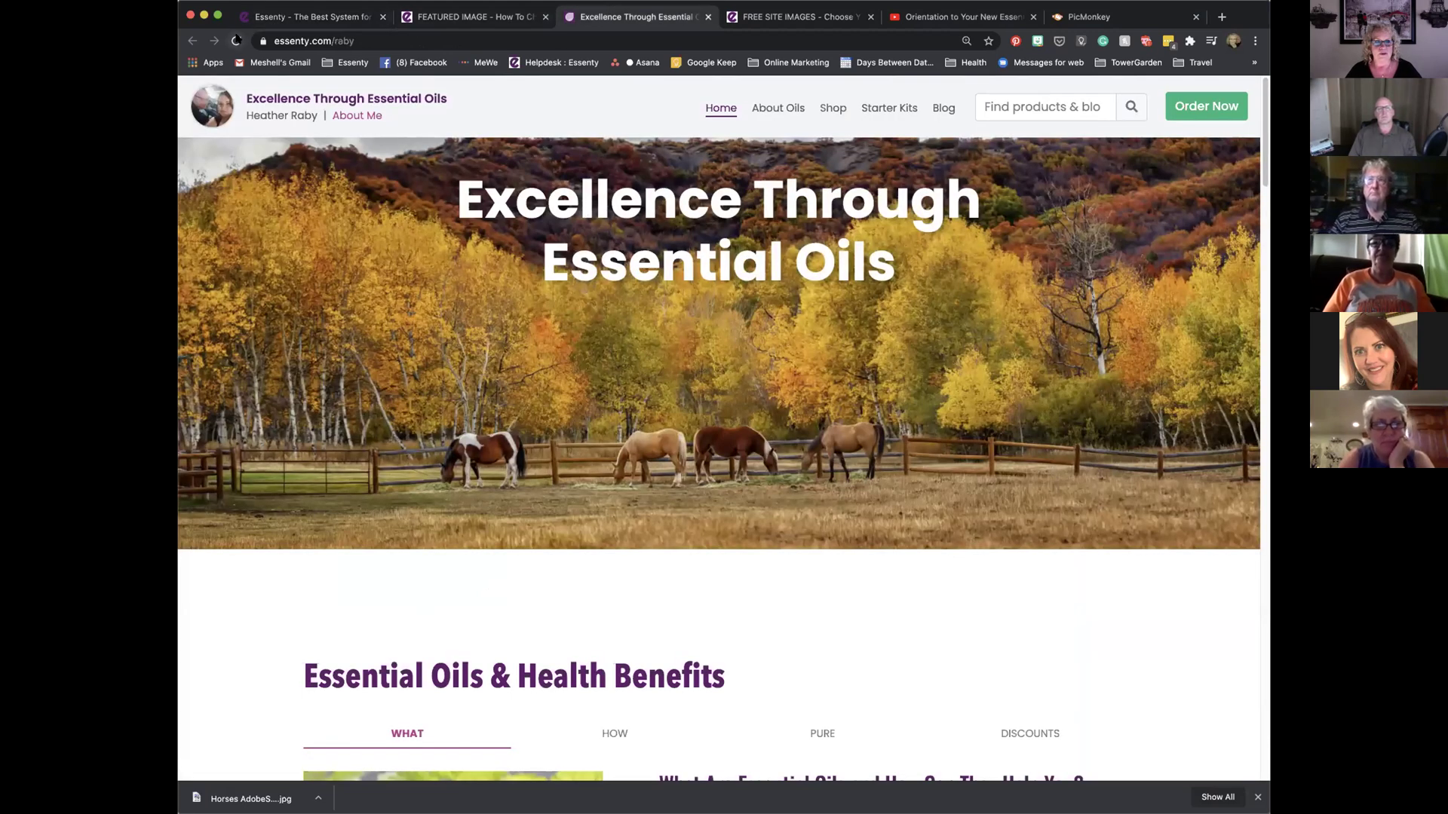
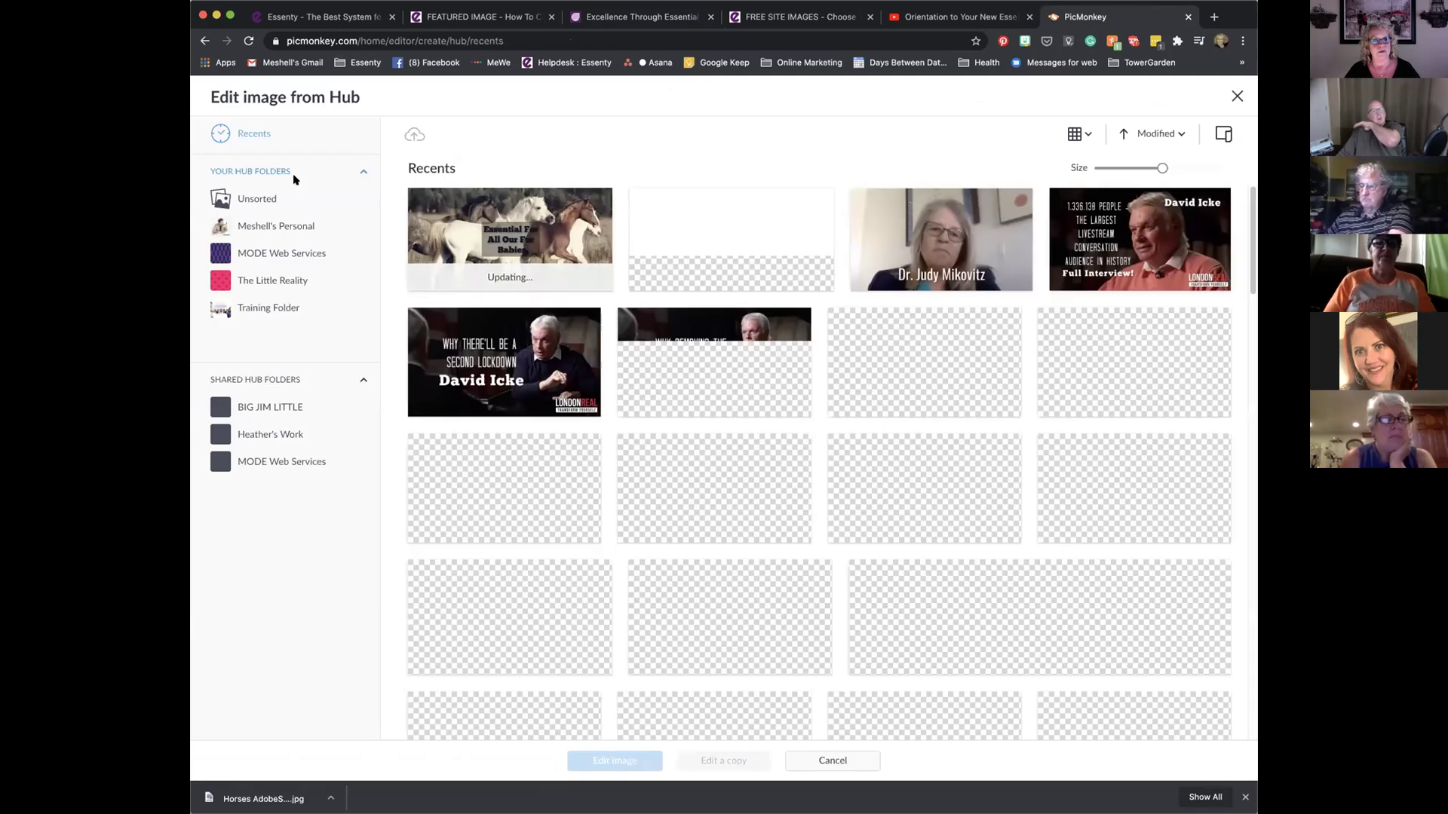
Open the Demo Special Sale design from the PicMonkey hub's Training Folder and move the layer list off the boy's picture
click(286, 283)
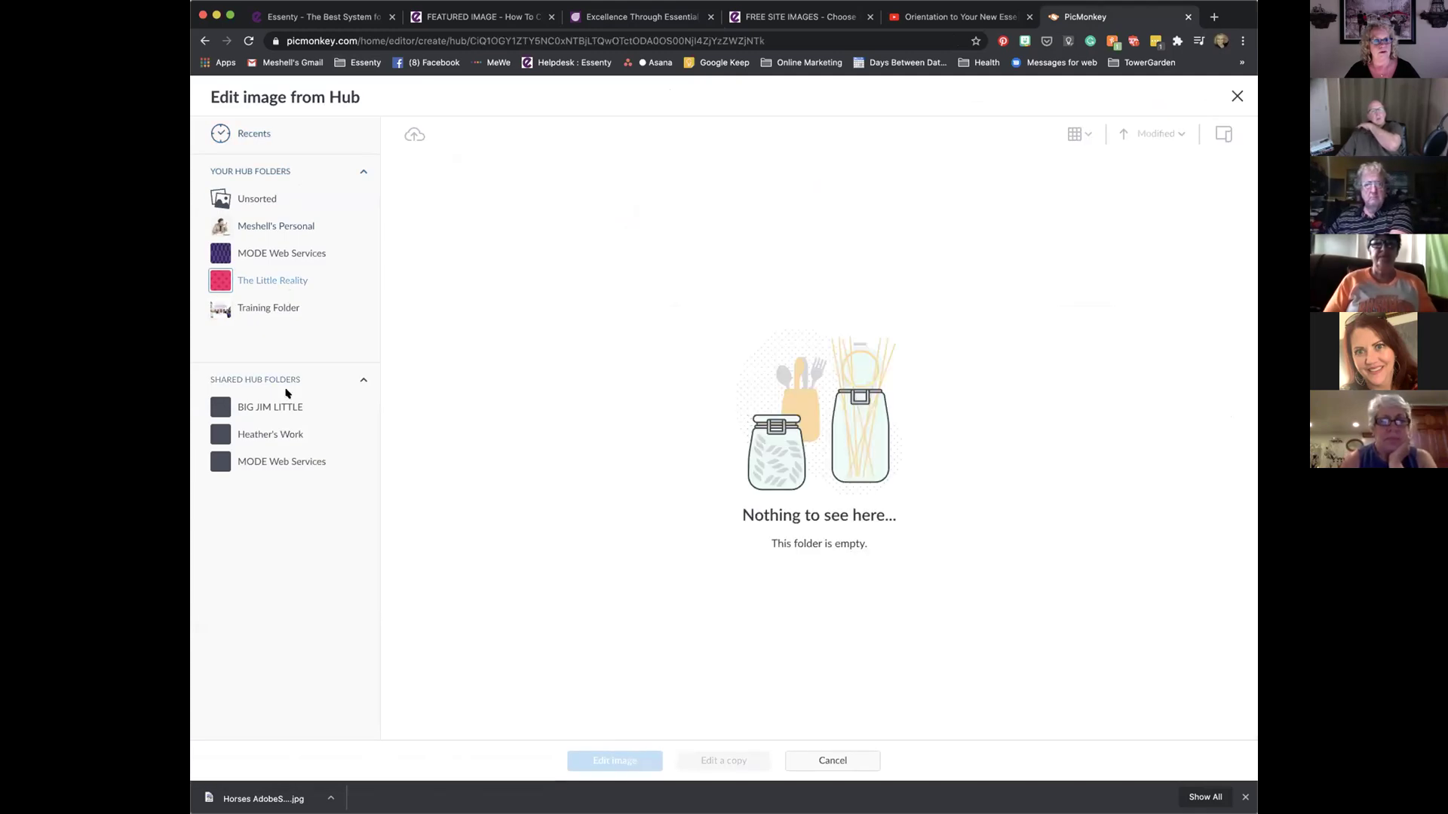
click(273, 310)
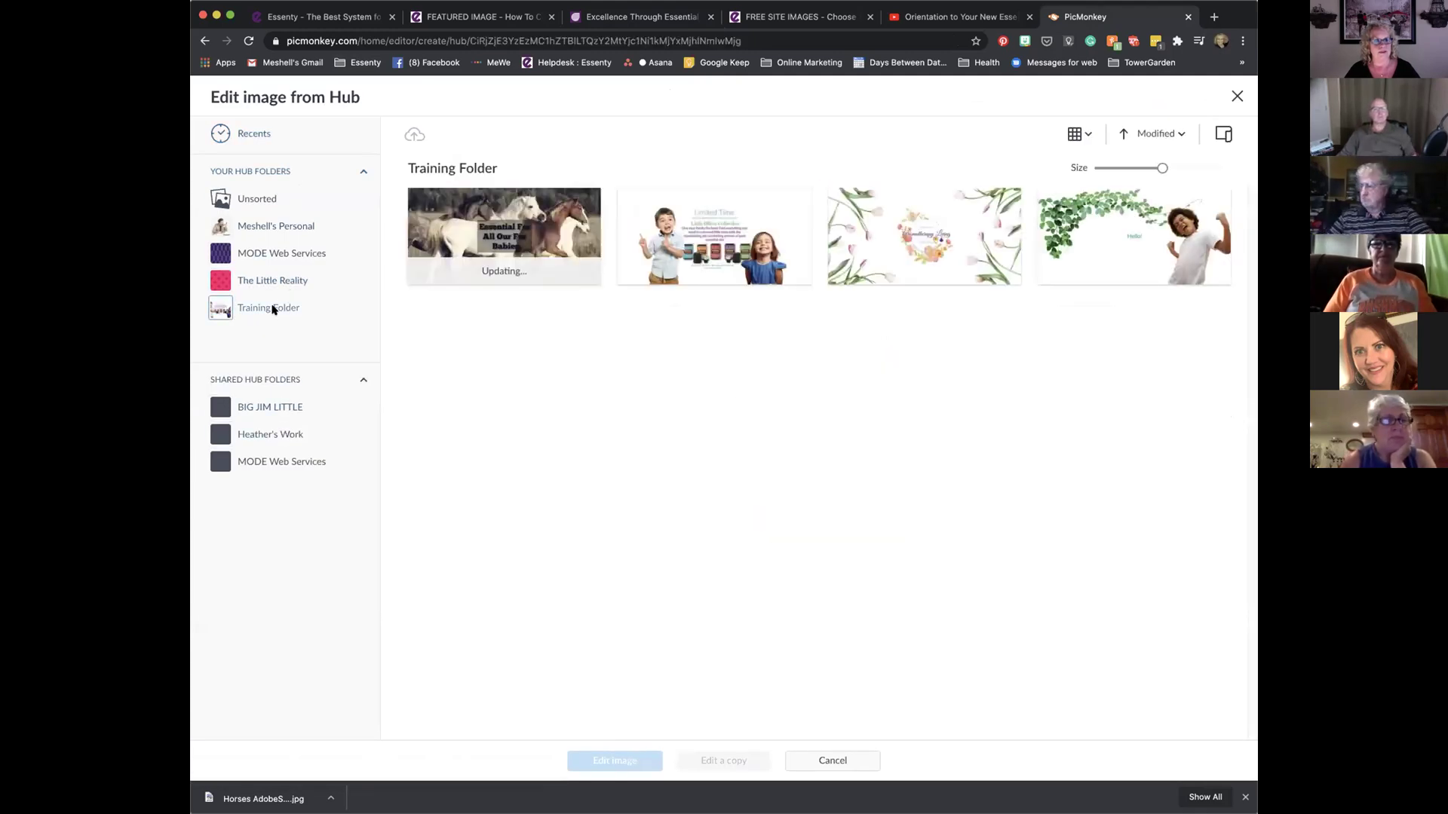
double_click(730, 238)
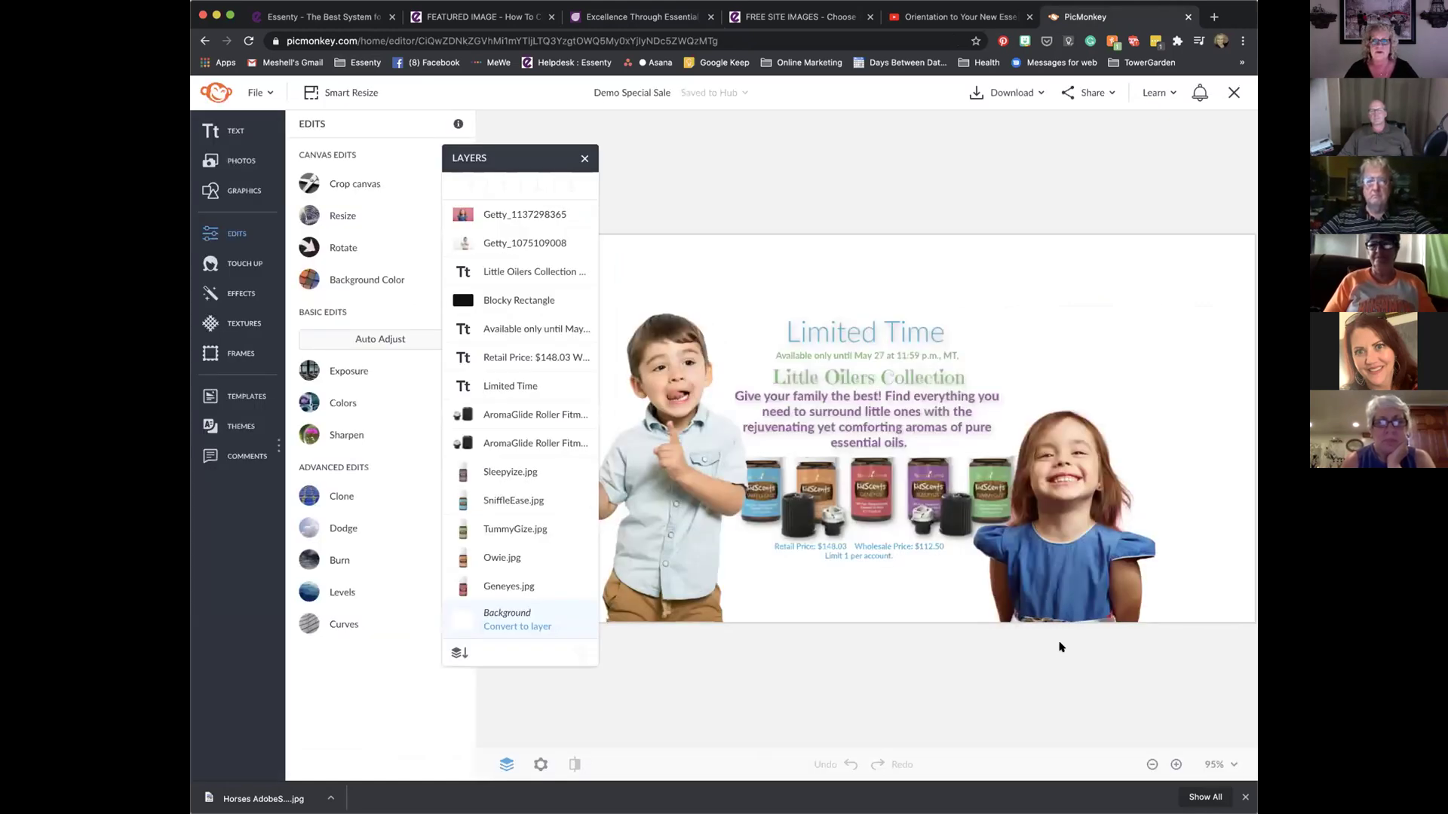
drag(531, 158, 436, 283)
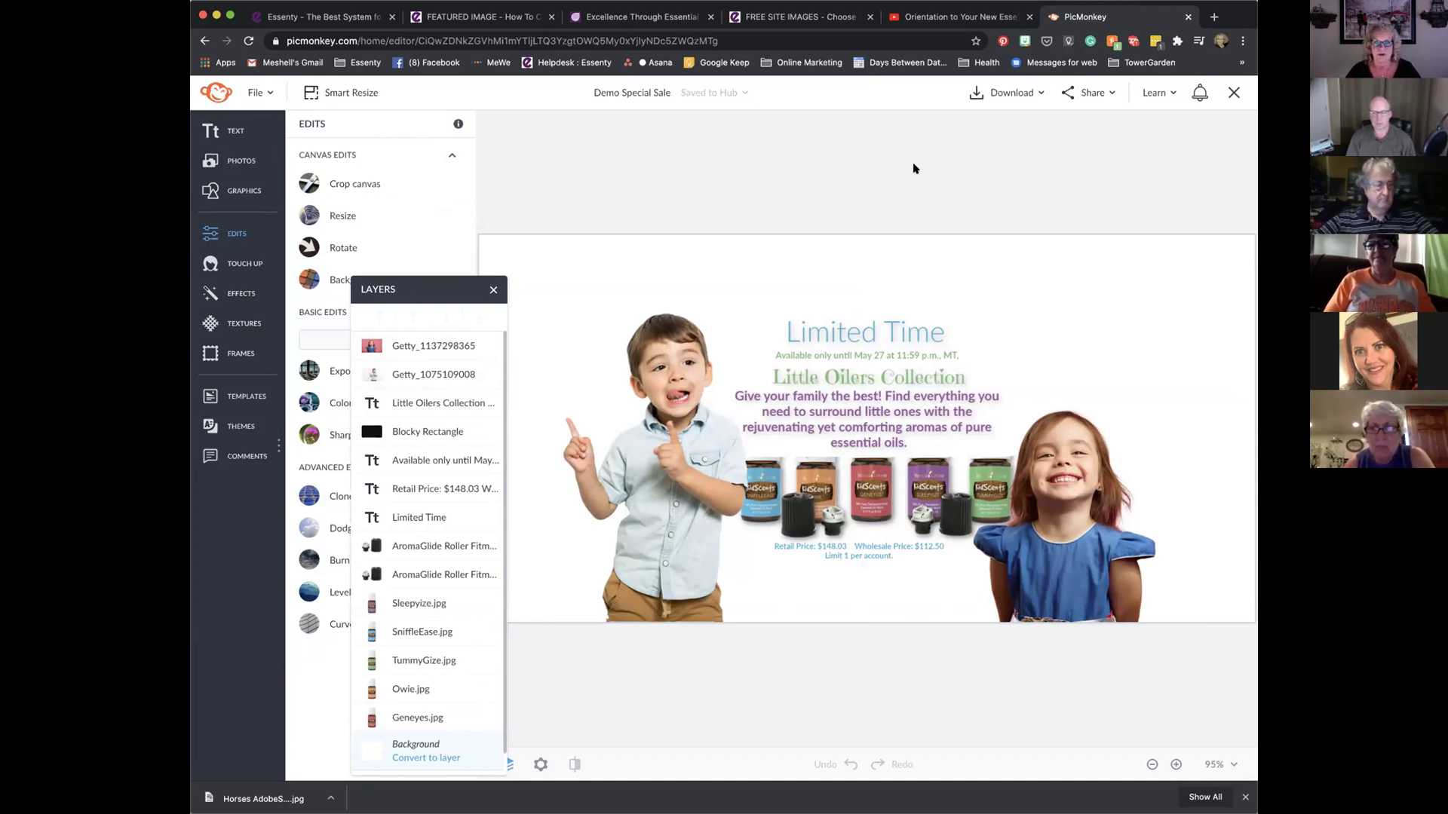
Leave PicMonkey and close the help article on changing the homepage featured image
click(324, 17)
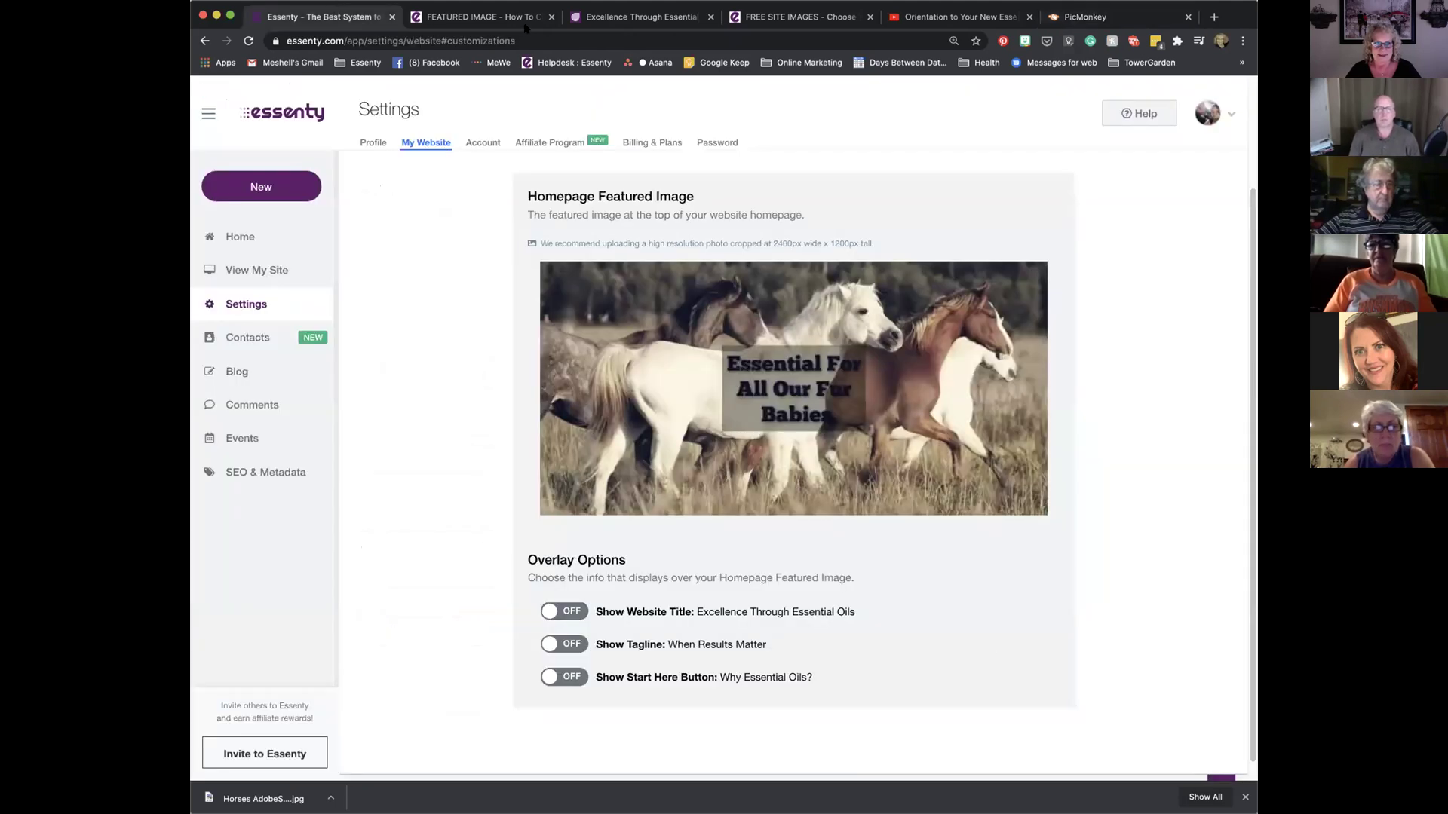
click(607, 17)
click(502, 16)
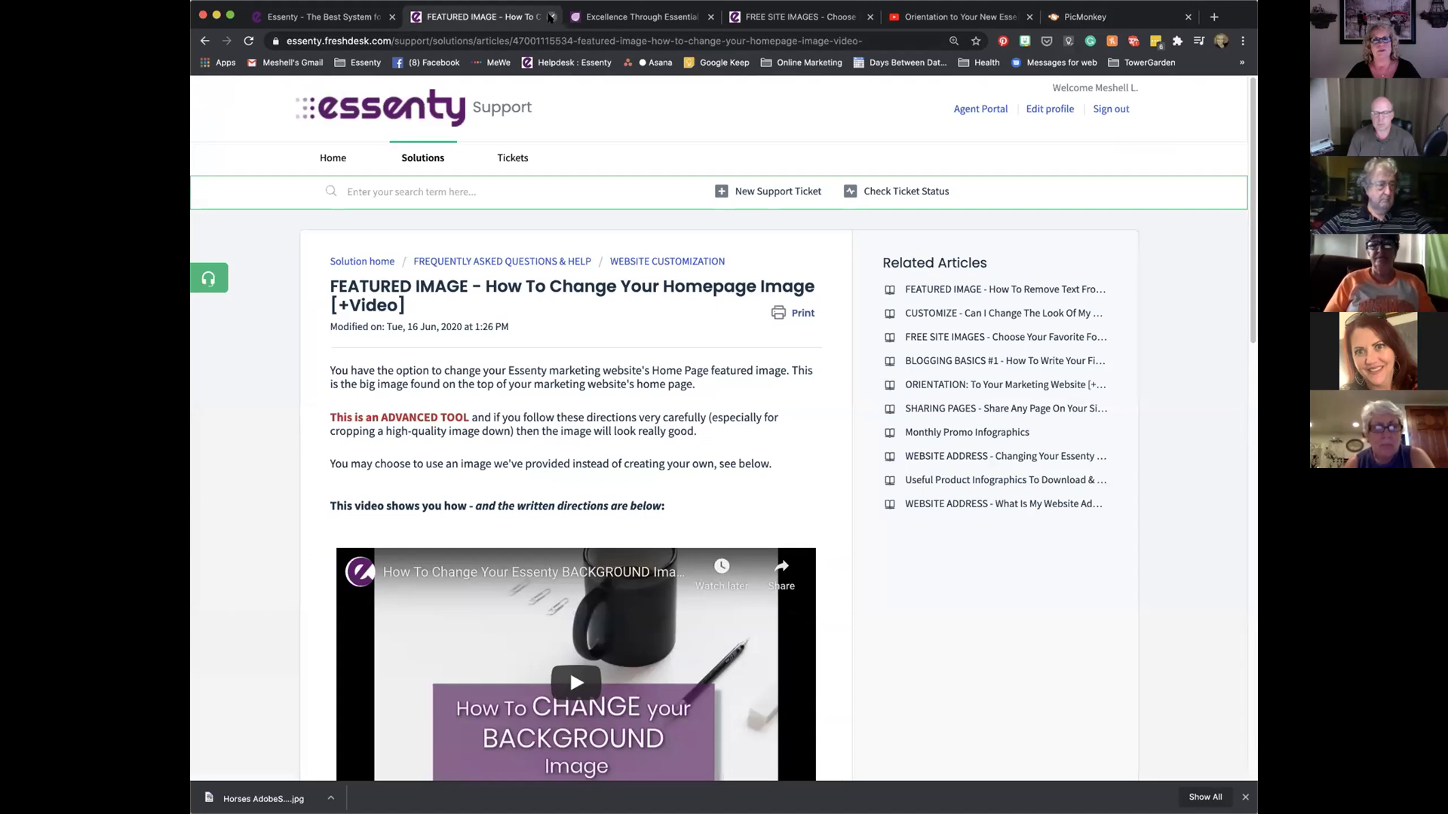
click(551, 16)
Look through the free site images in the support article, and return to the Essenty website customization settings
click(638, 18)
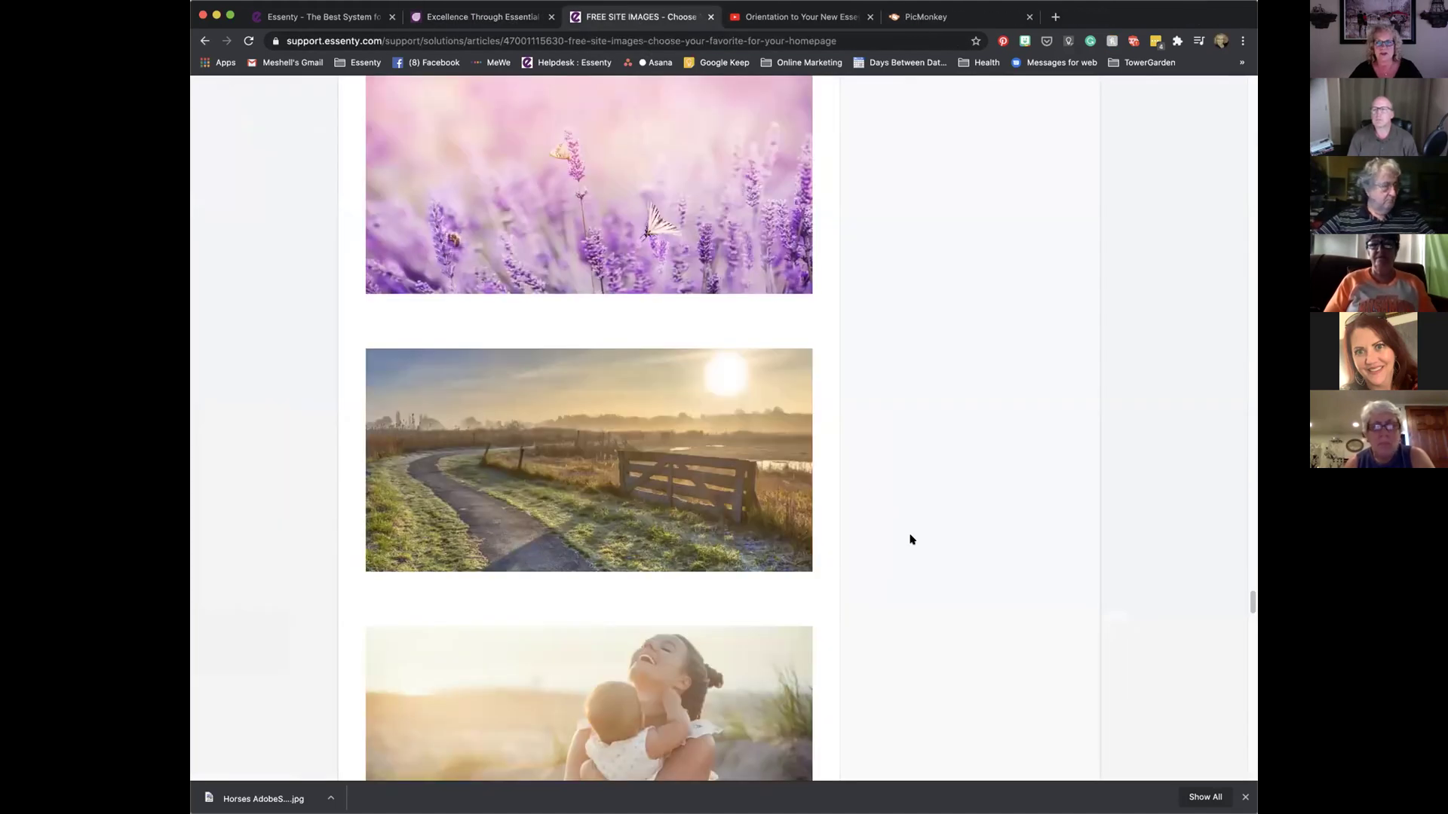
scroll(911, 539, down, 20)
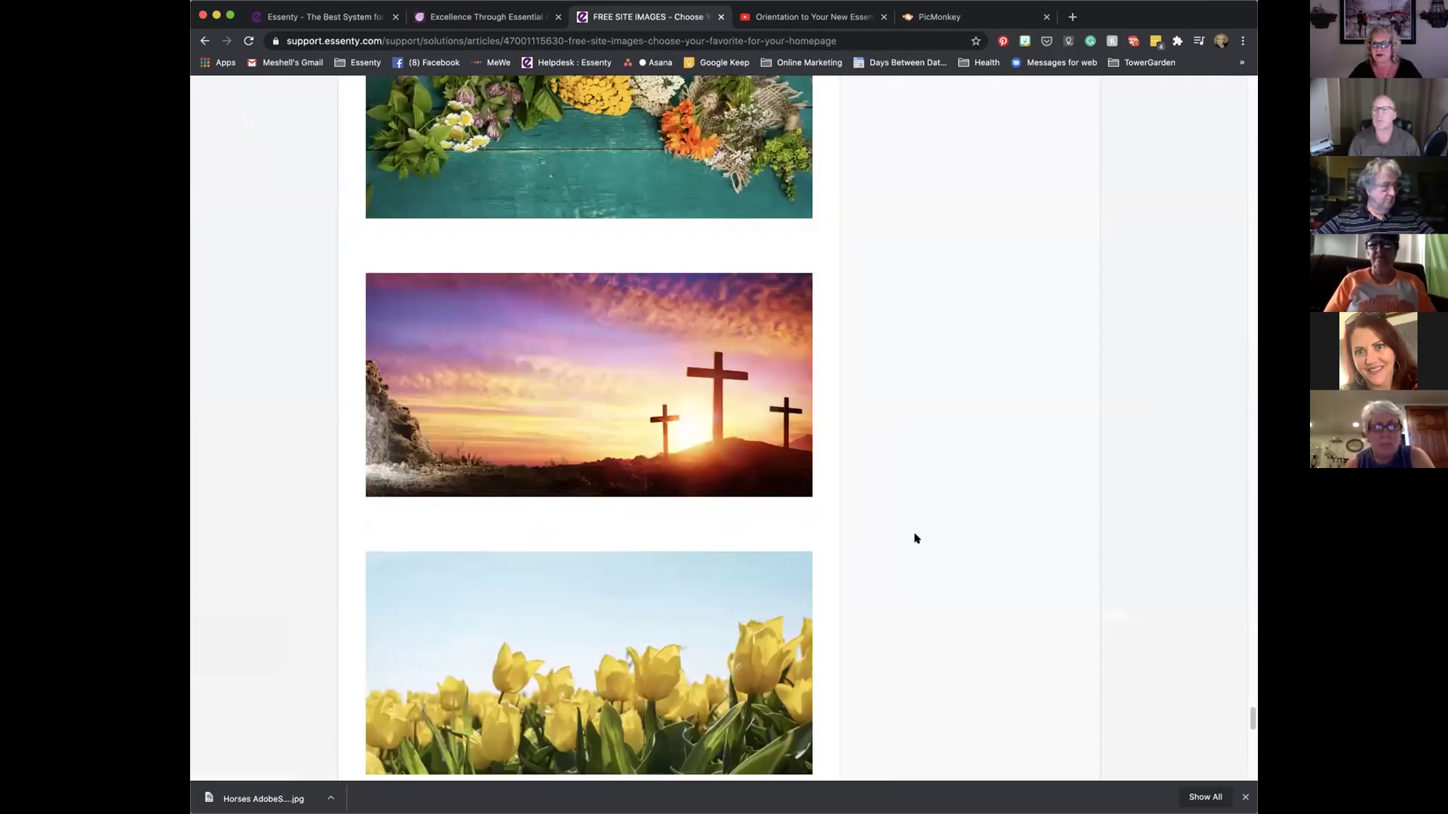
scroll(915, 539, down, 10)
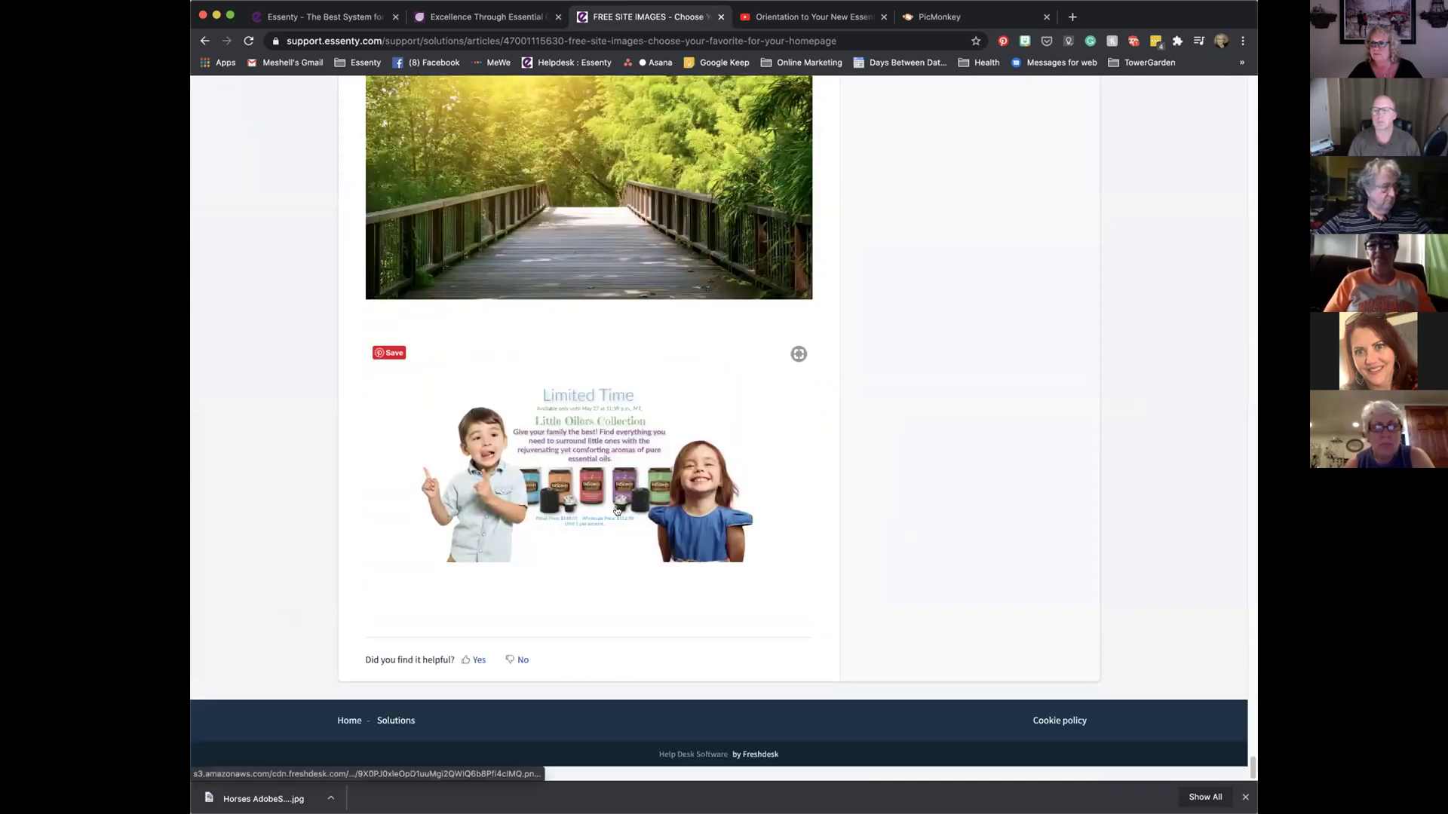
scroll(913, 446, up, 12)
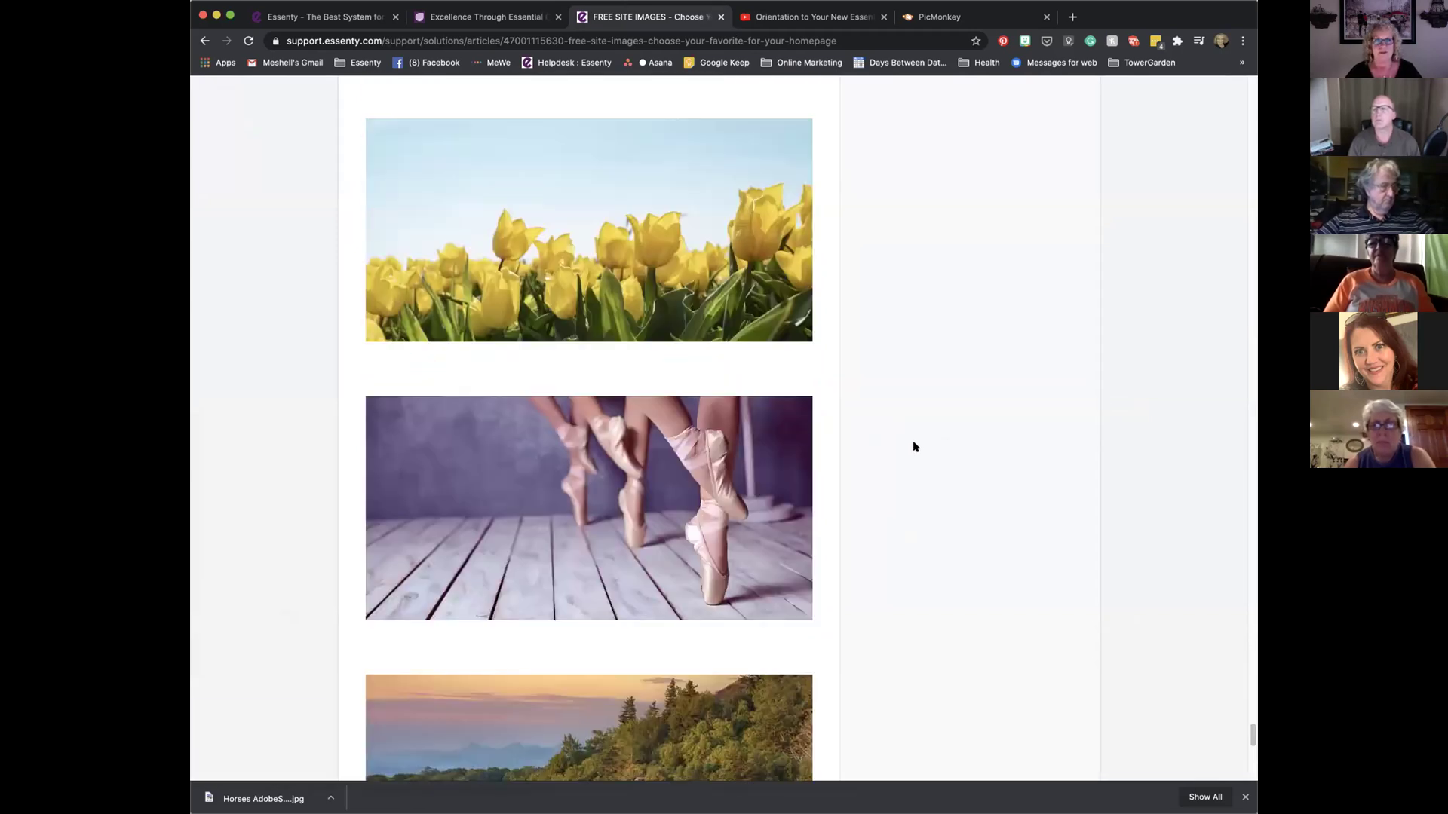
scroll(697, 100, up, 4)
click(337, 16)
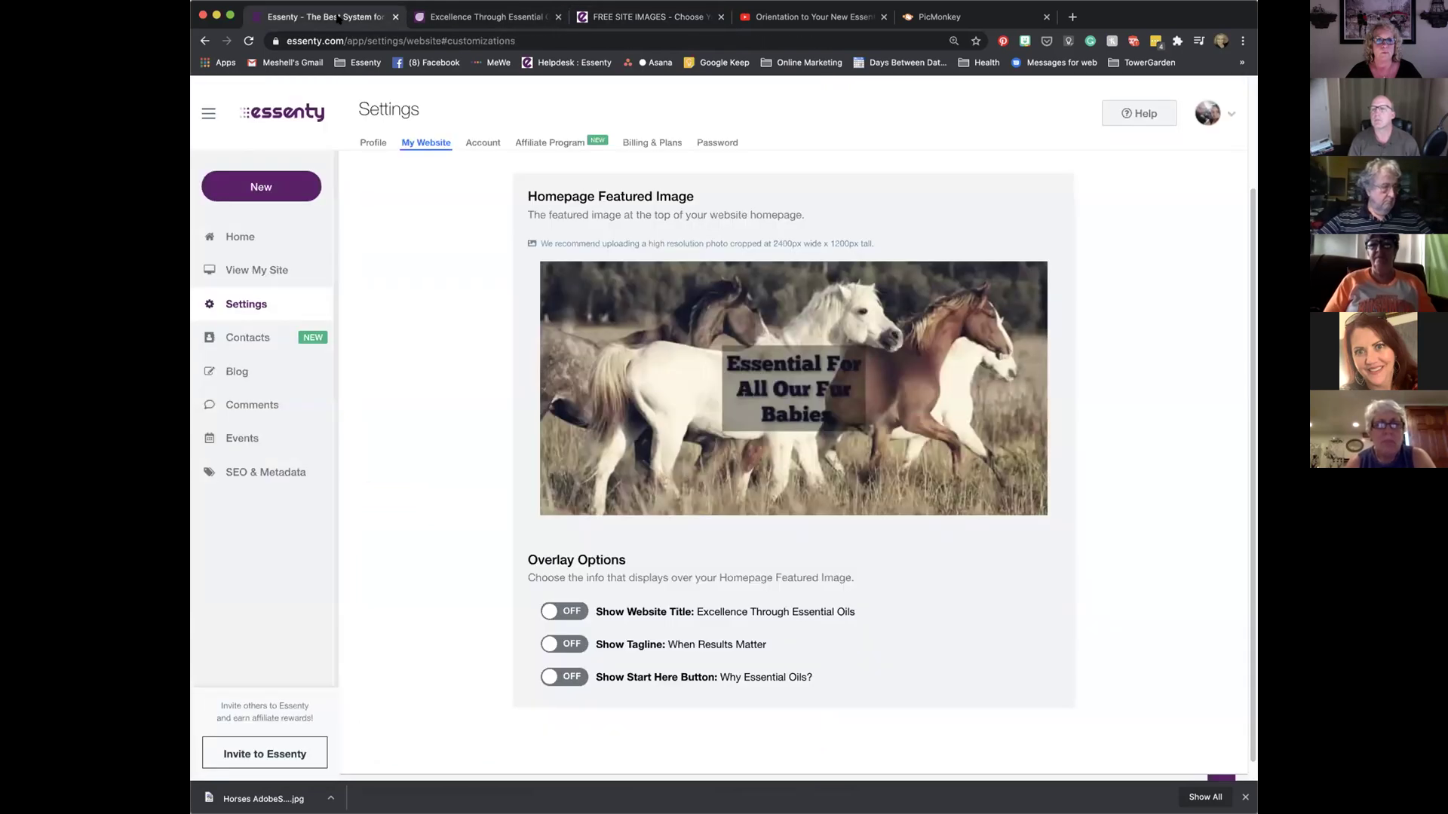
Replace the homepage featured image with the Demo Special Sale gallery image and view it on the live website
click(791, 413)
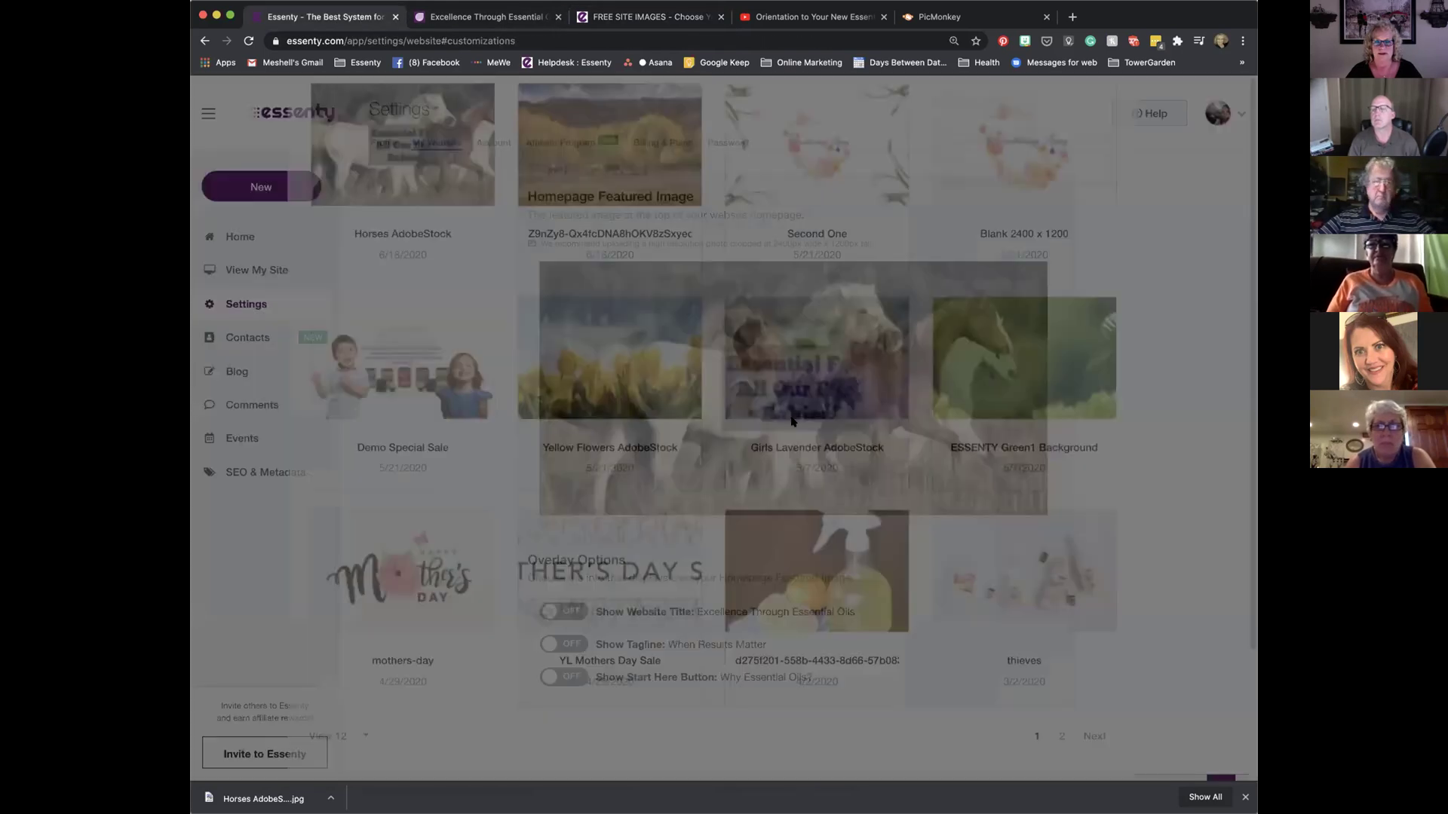
click(404, 505)
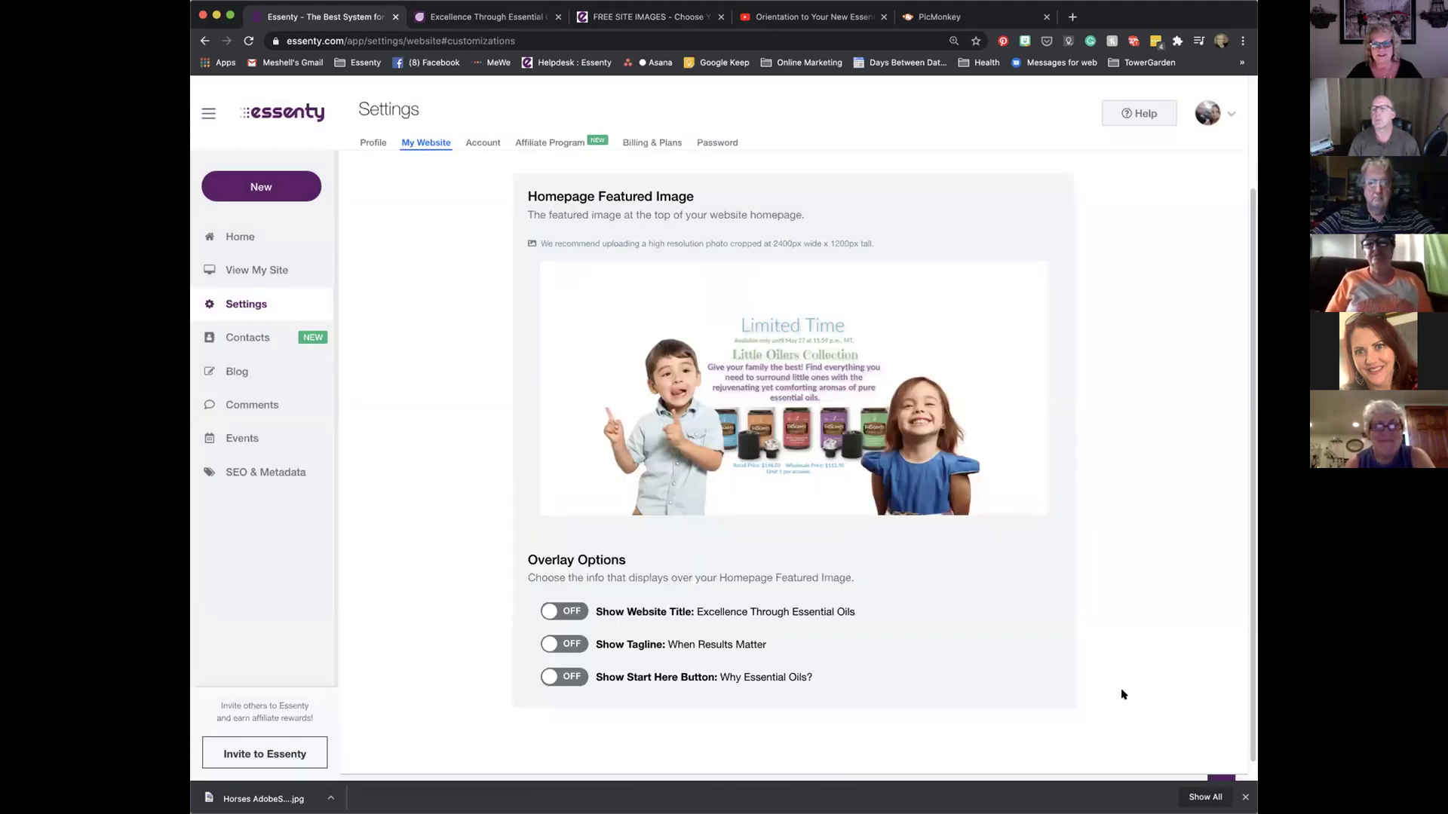
click(482, 17)
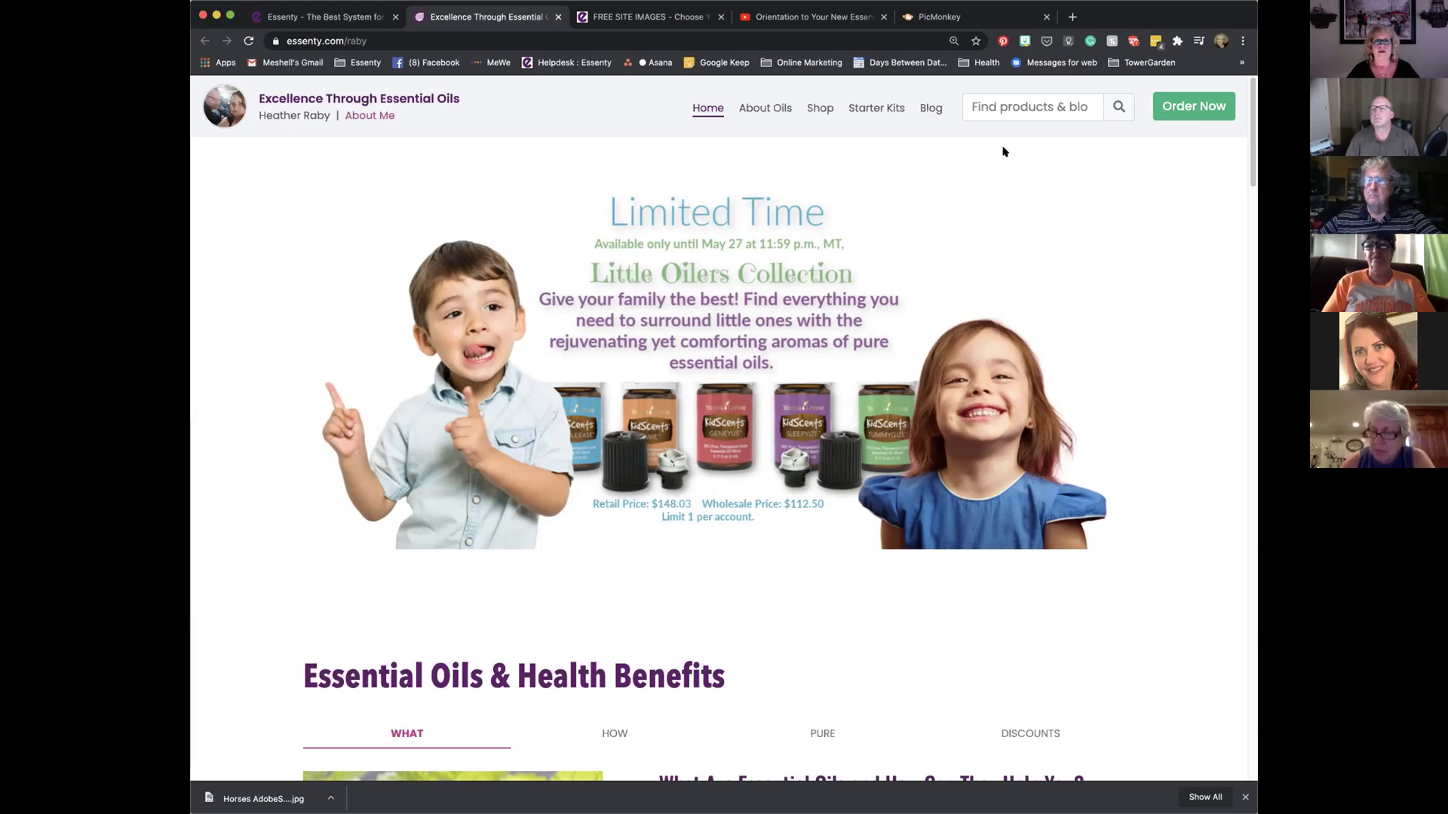
Switch to PicMonkey and close the layer list of the Demo Special Sale design
click(955, 15)
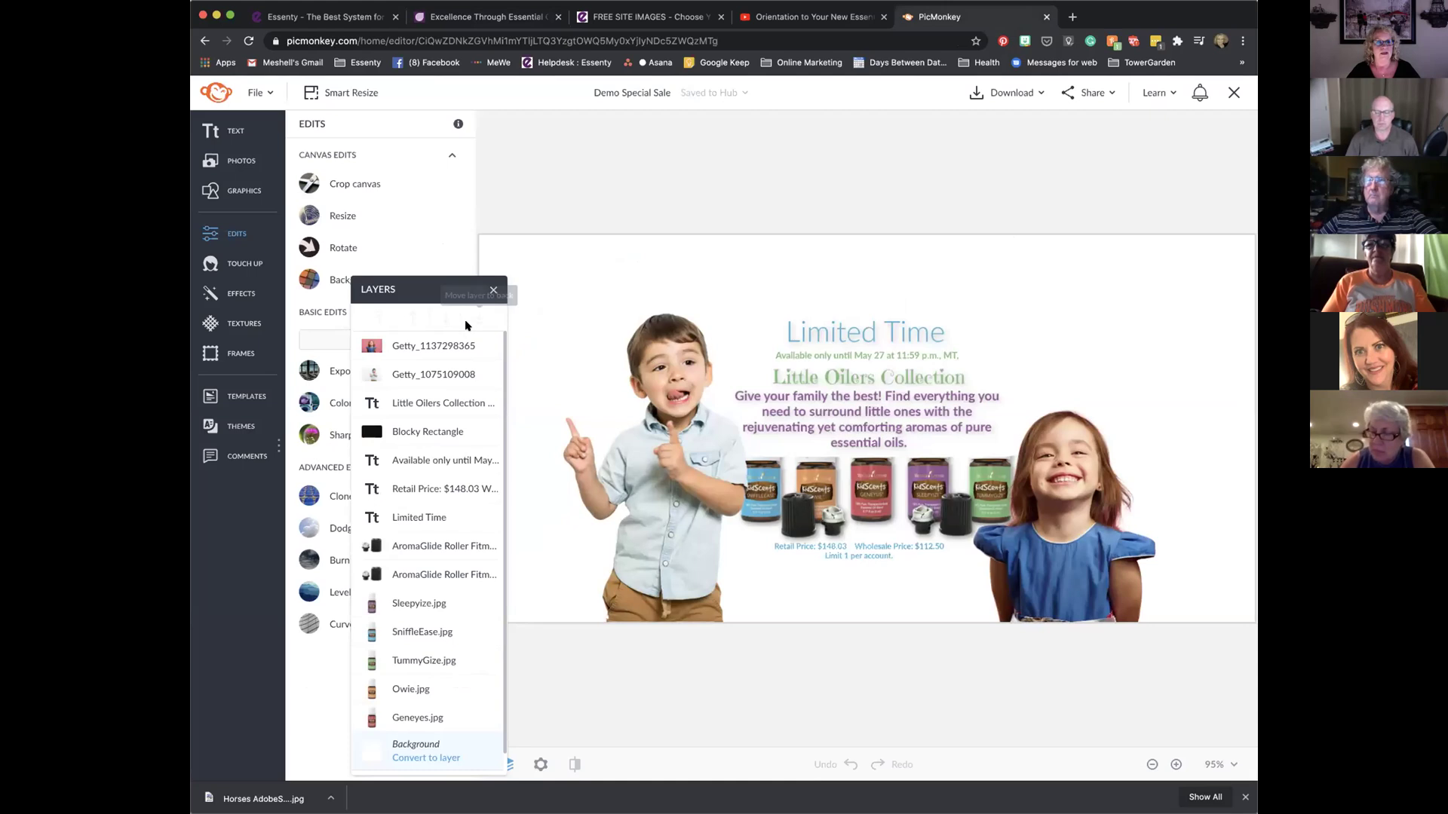
click(491, 289)
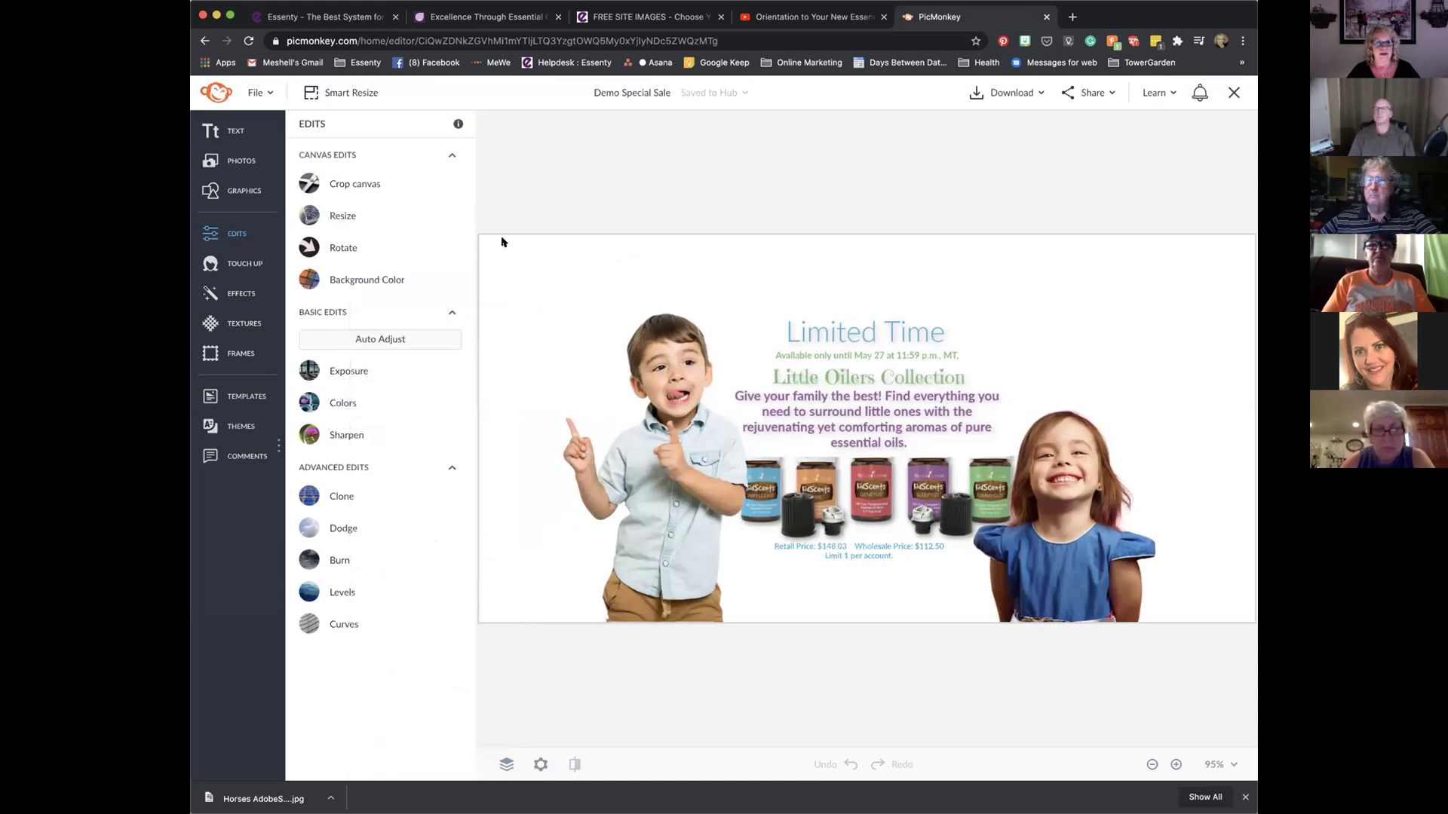
click(263, 92)
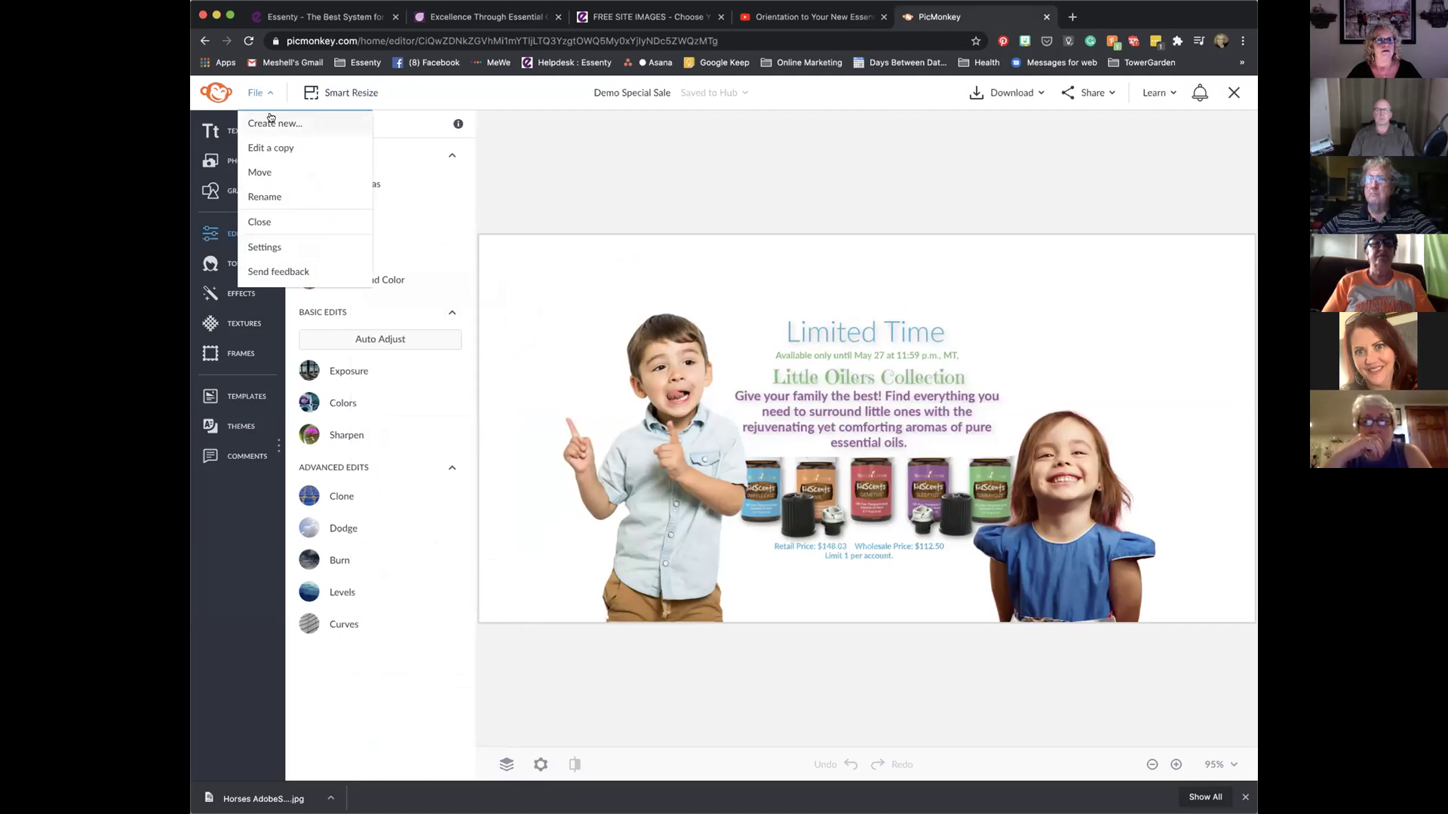
click(548, 150)
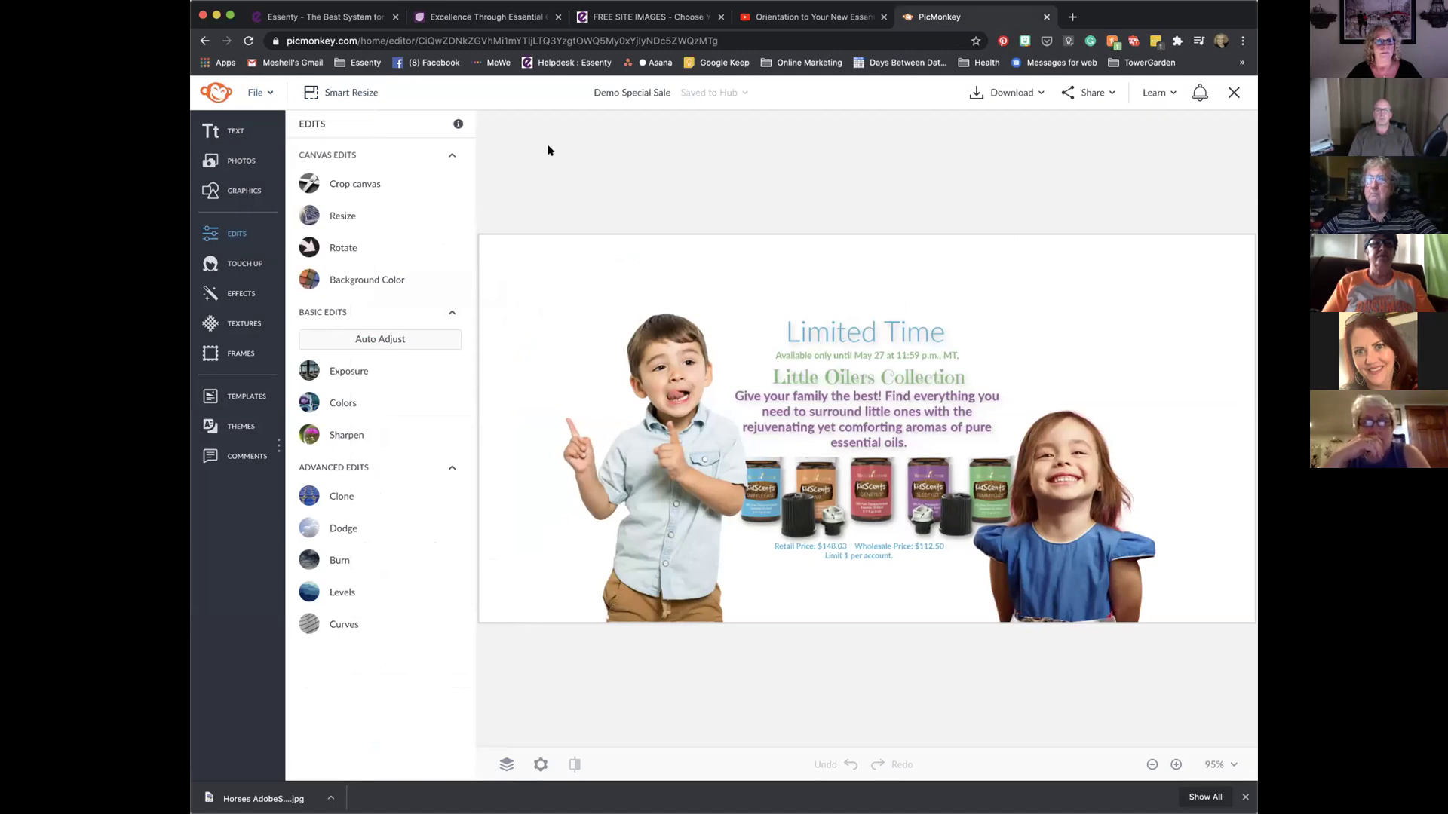
Create a new blank canvas with a custom size of 2400 × 1200 pixels and widen the browser window
click(253, 92)
click(284, 123)
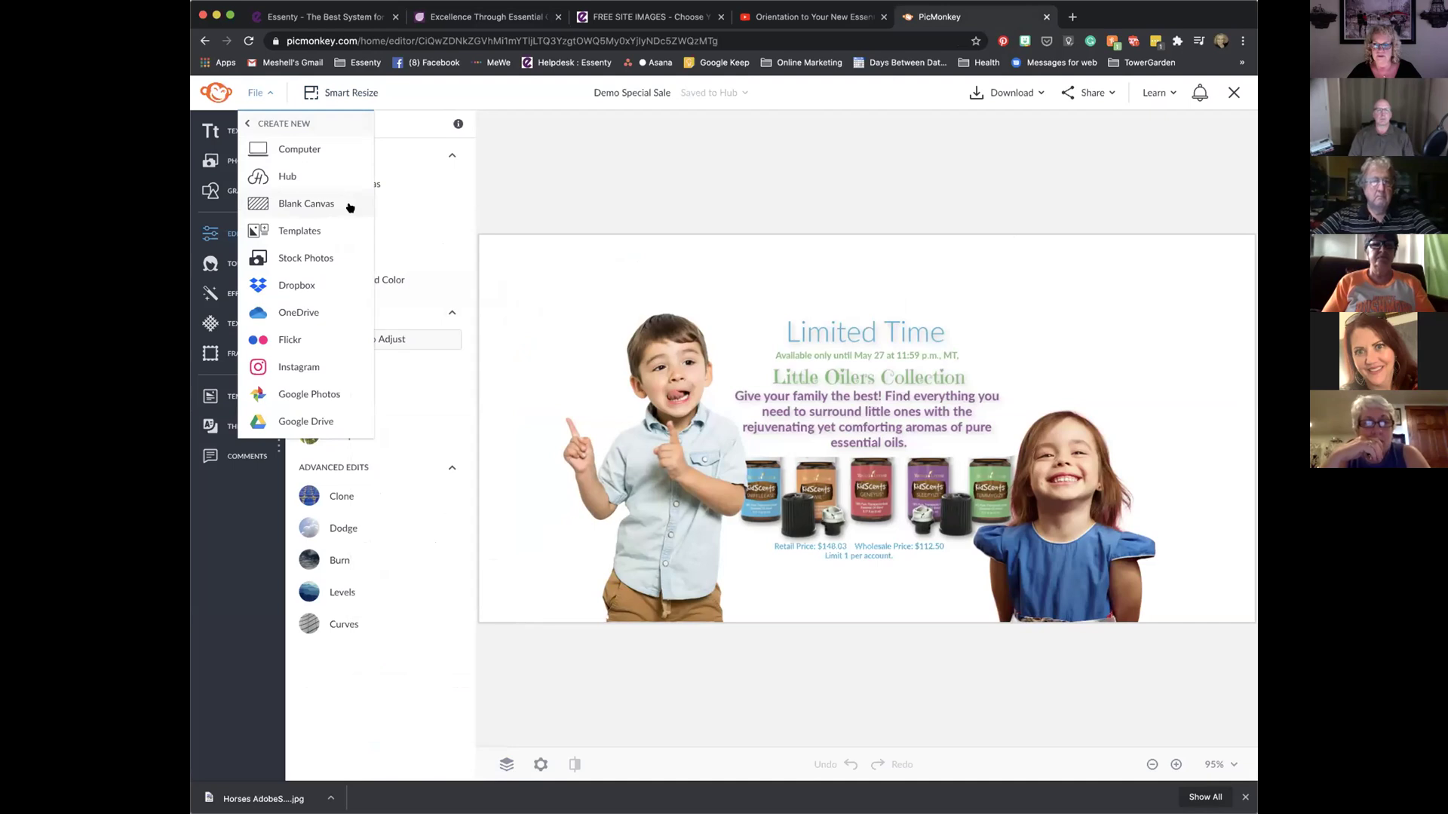
click(286, 203)
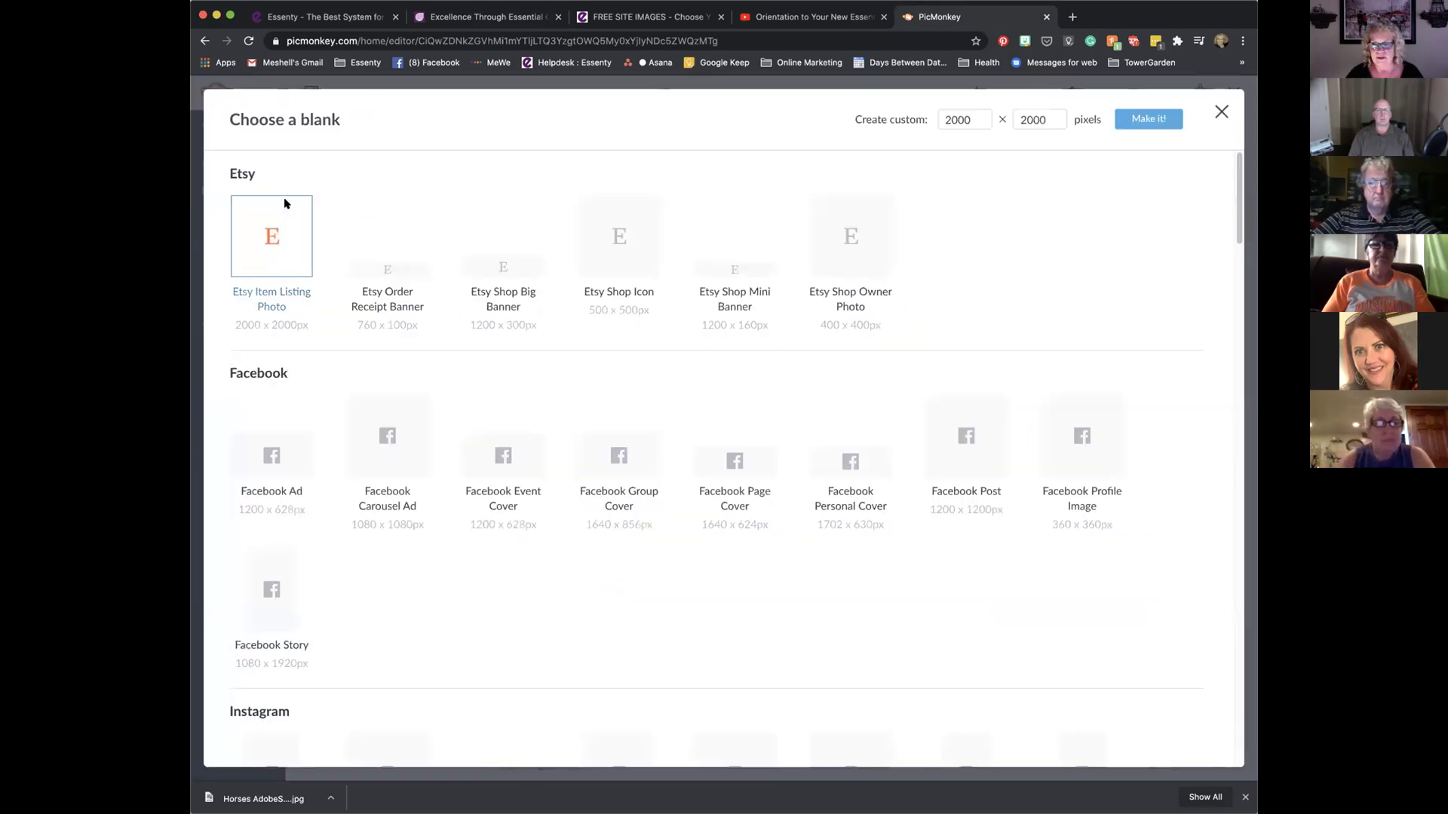
double_click(953, 120)
text(2400)
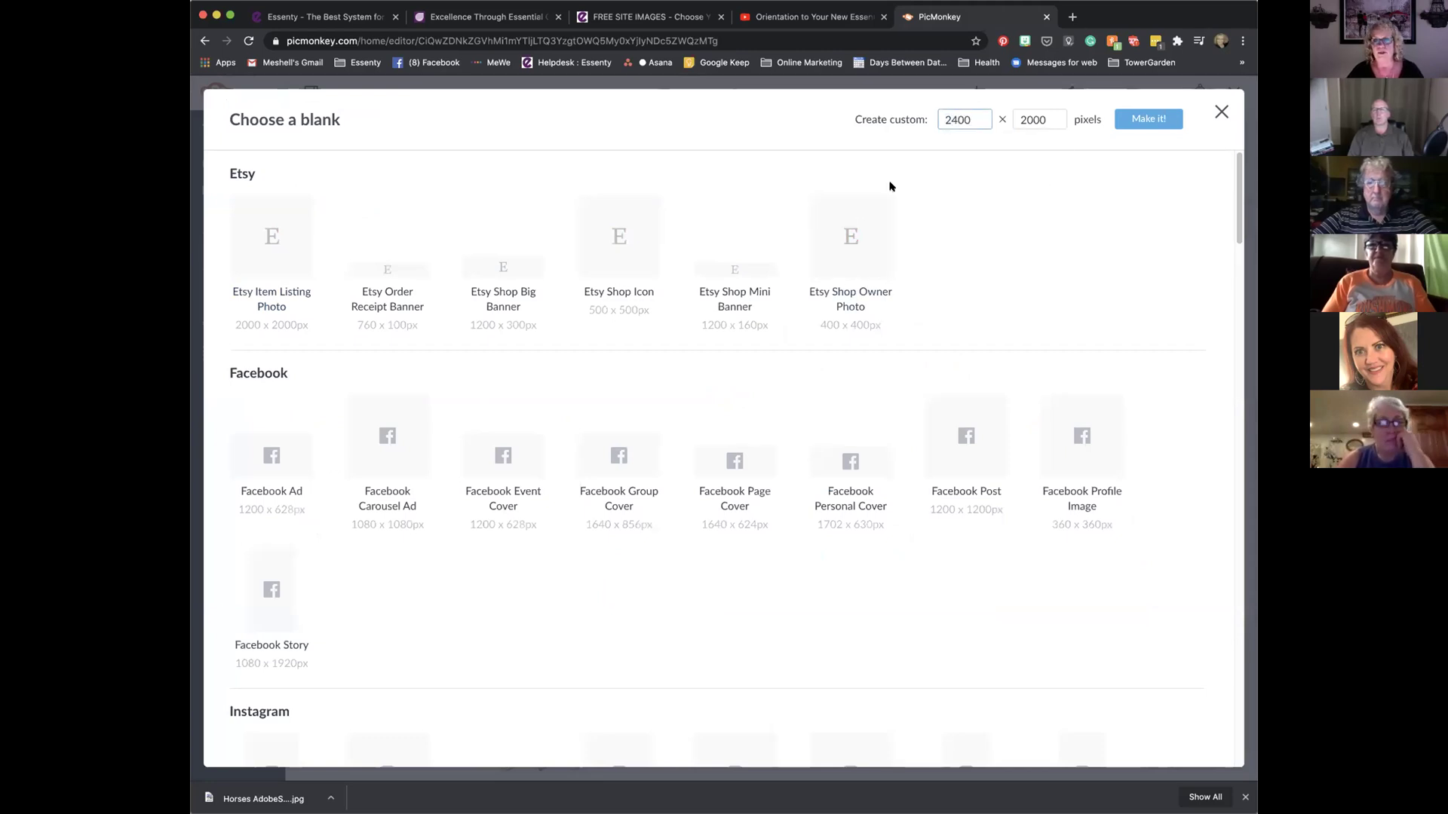
double_click(1032, 119)
text(1200)
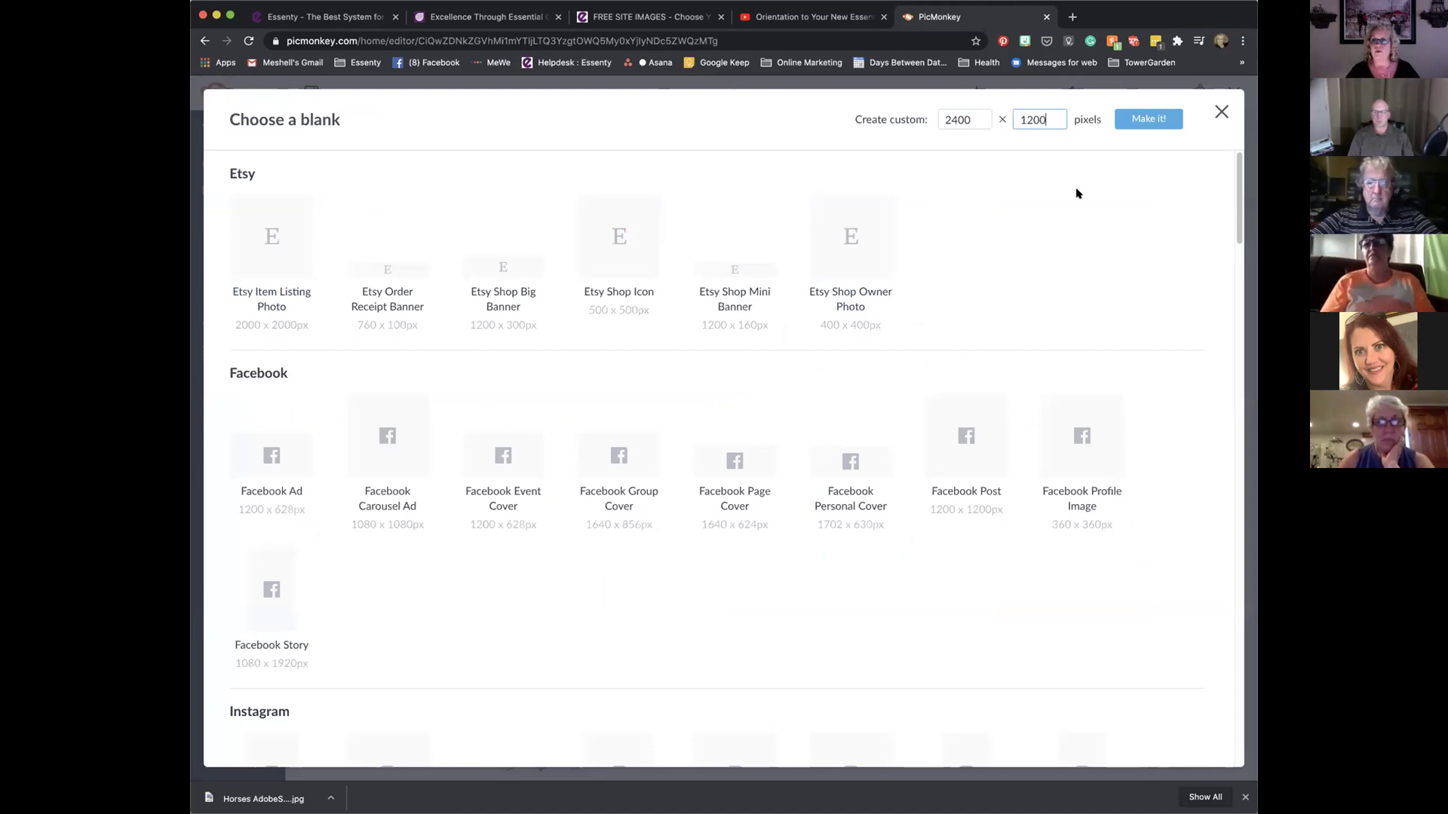
click(1144, 119)
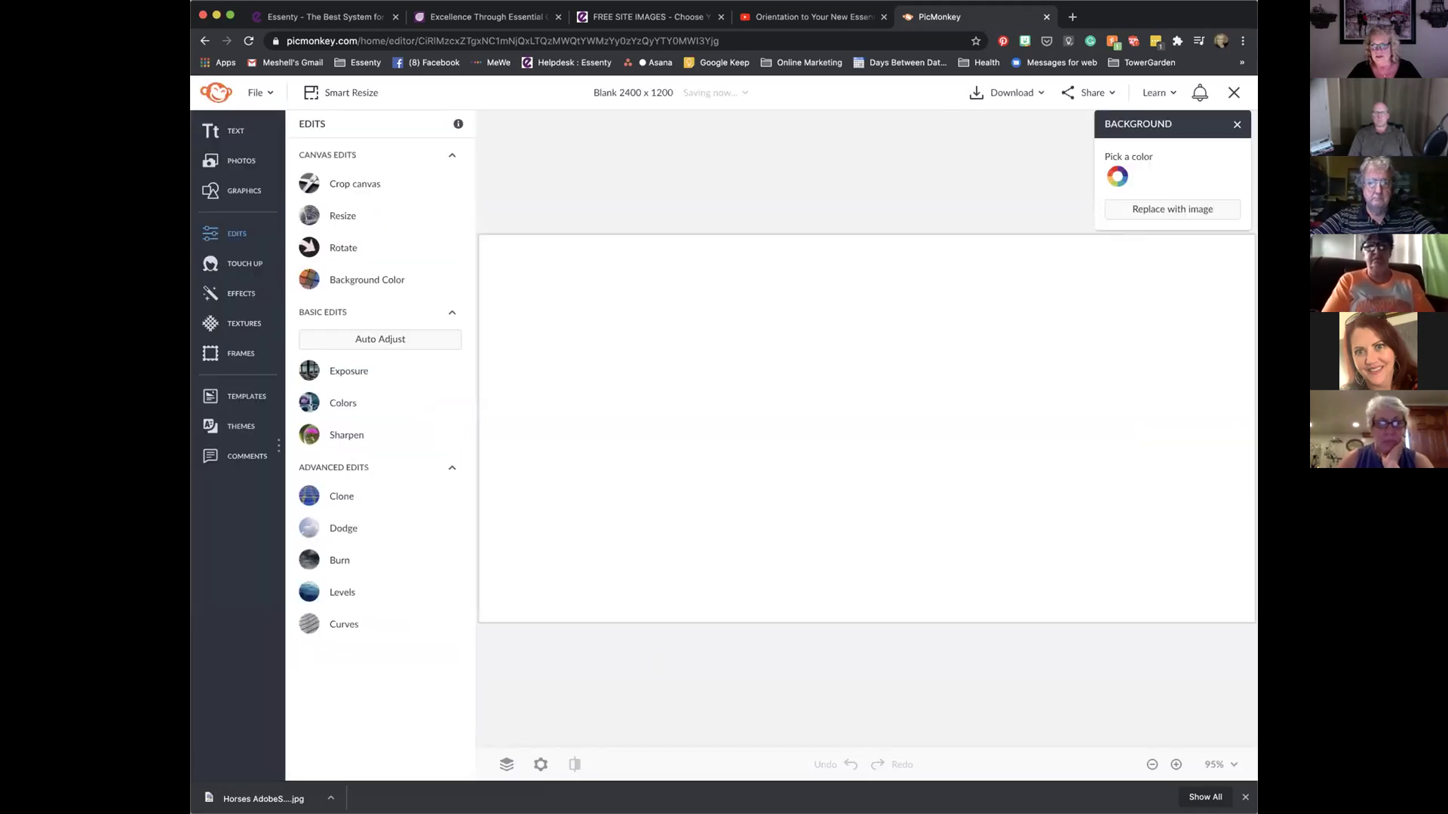
drag(1257, 411, 1302, 411)
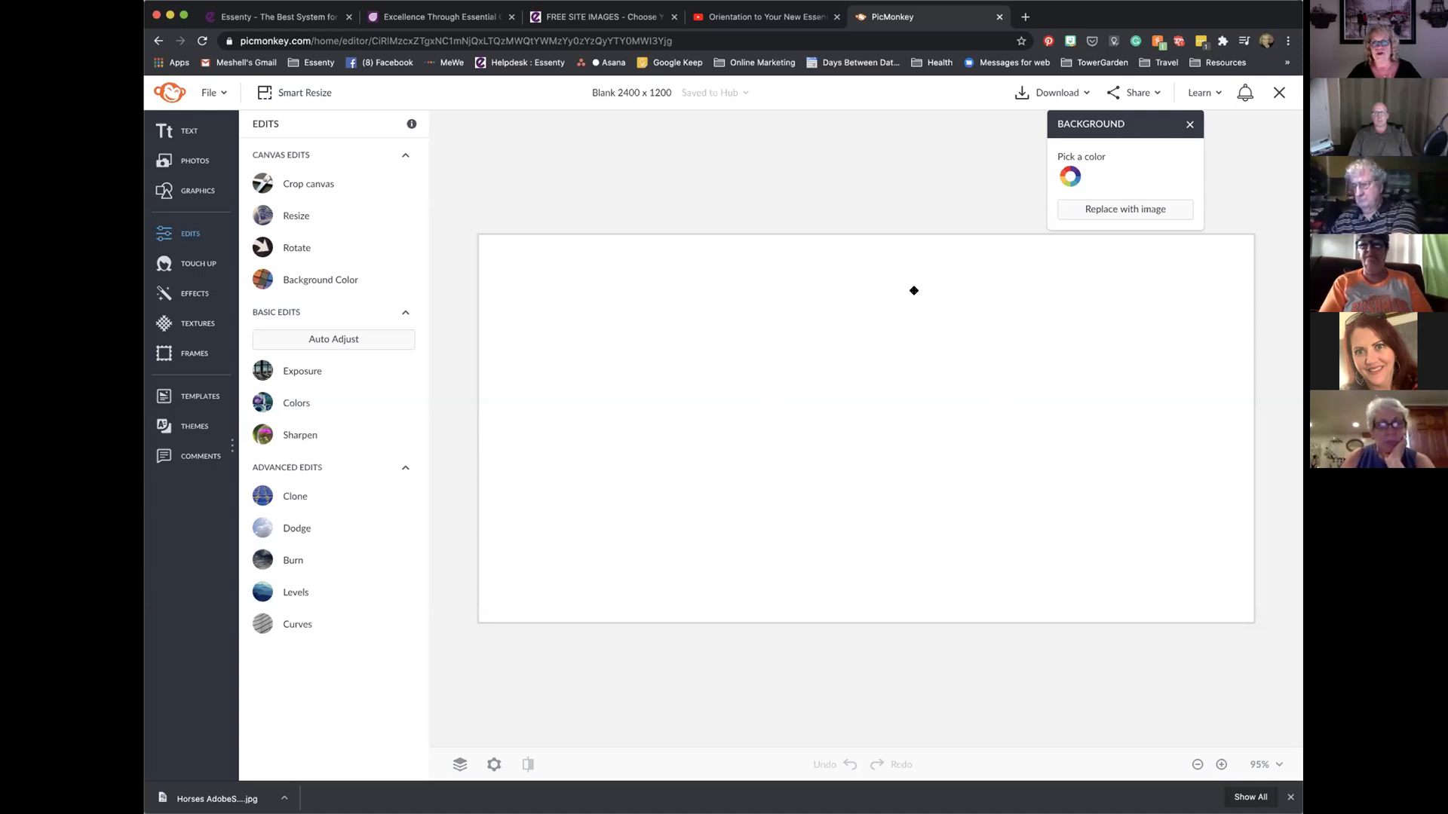
Set the Essenty homepage featured image to the Blank 2400 x 1200 gallery image, and reload the live website to view it
click(277, 17)
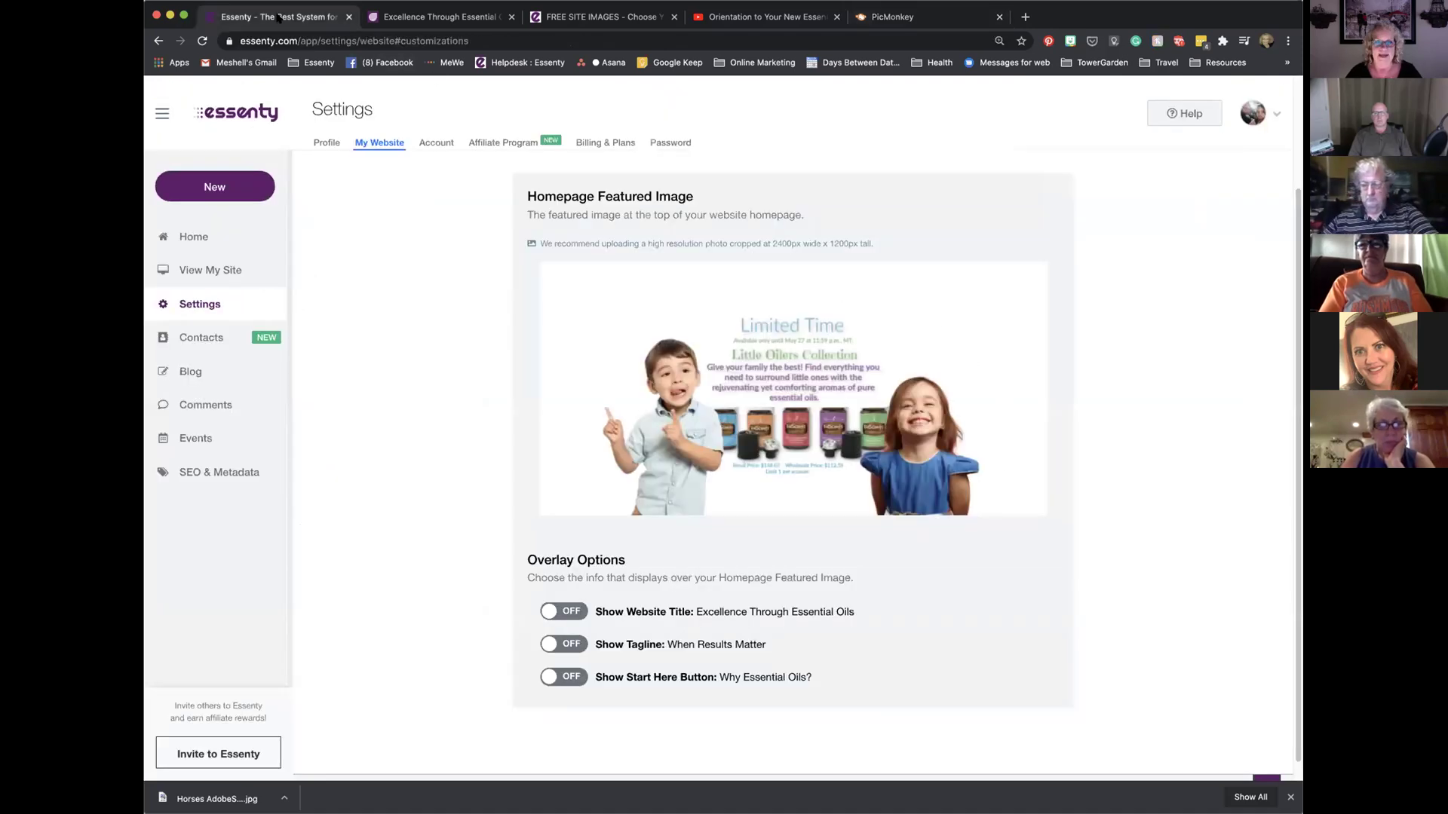
mouse_move(541, 390)
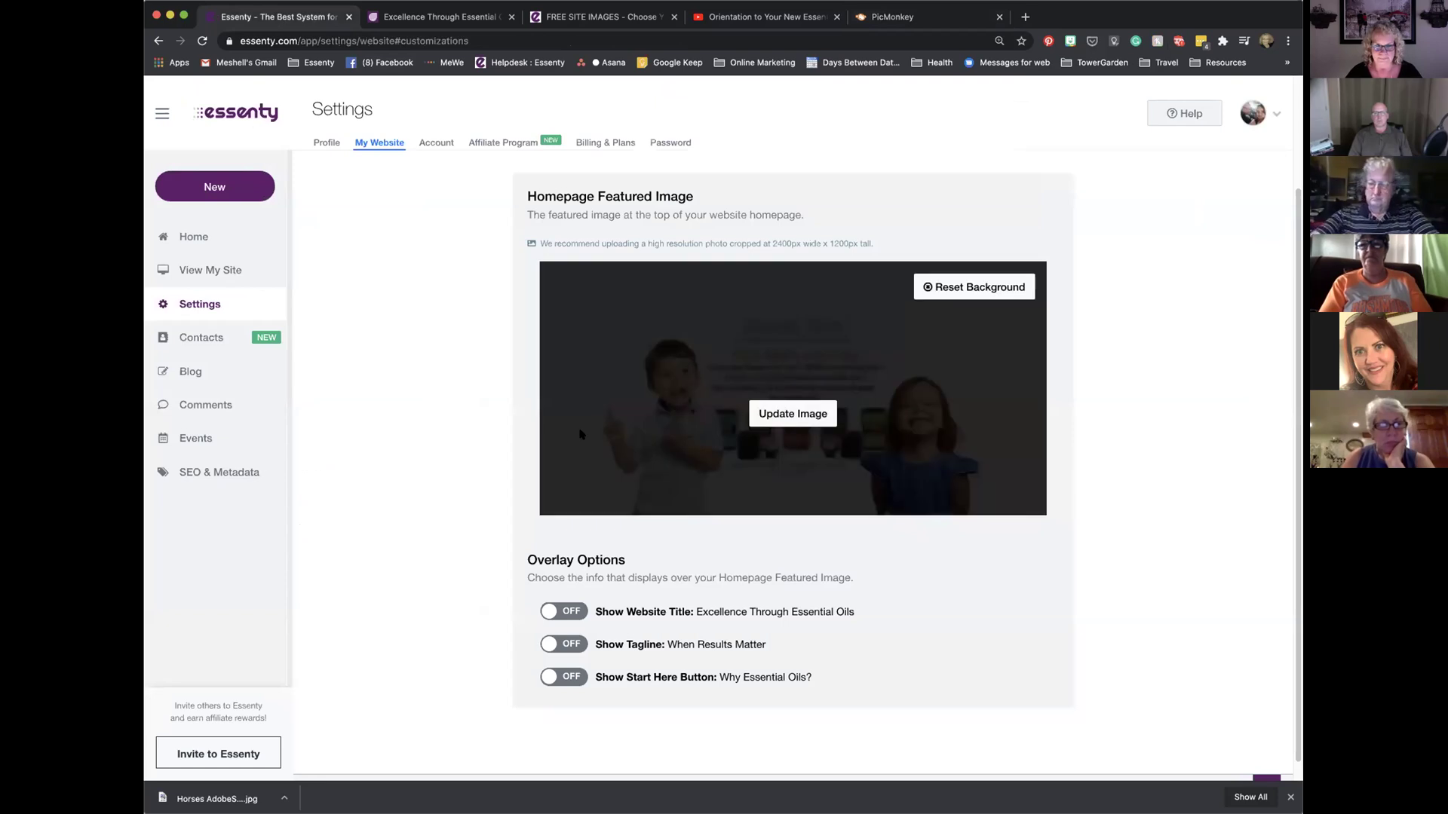
click(786, 414)
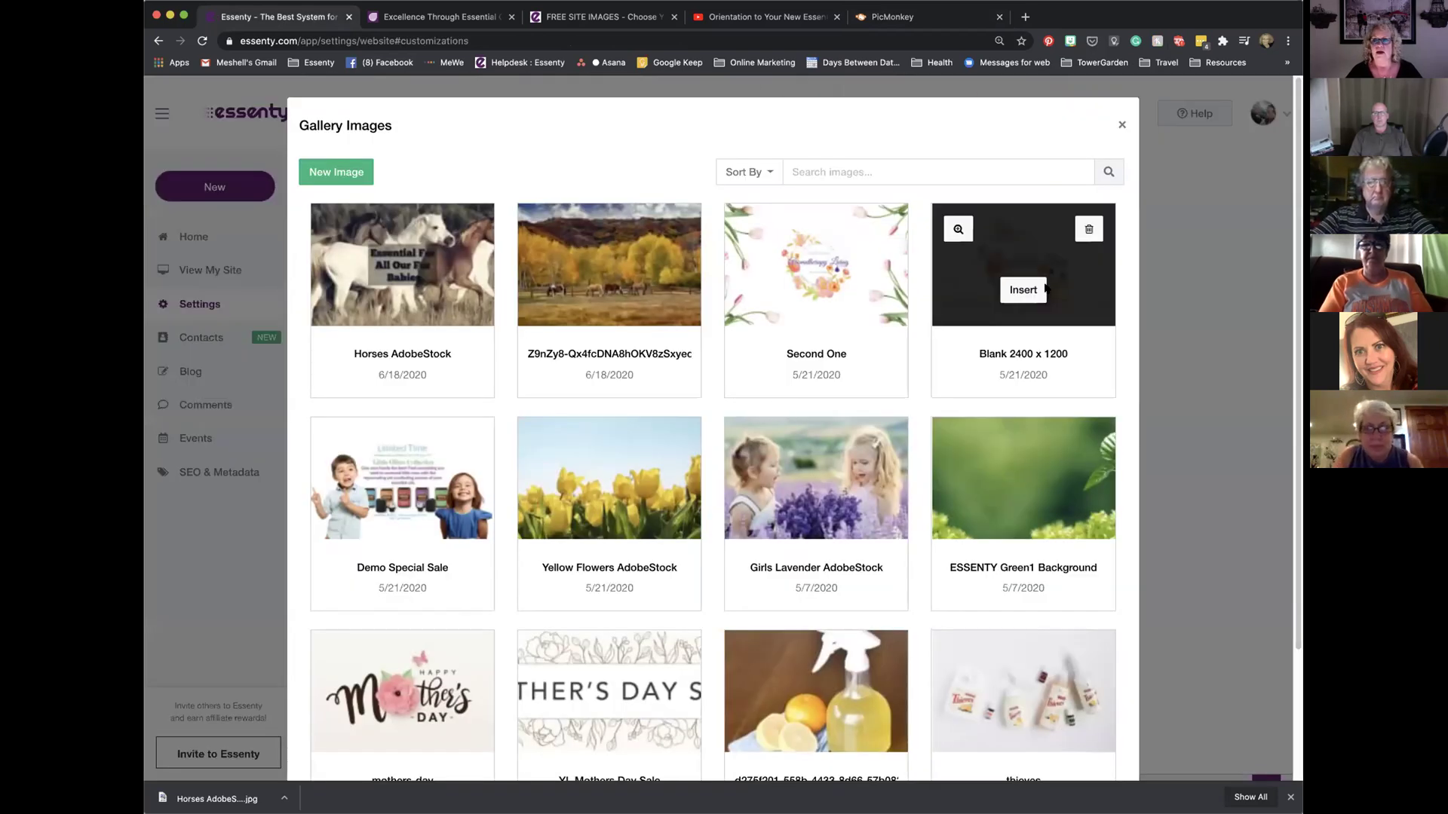
click(1023, 291)
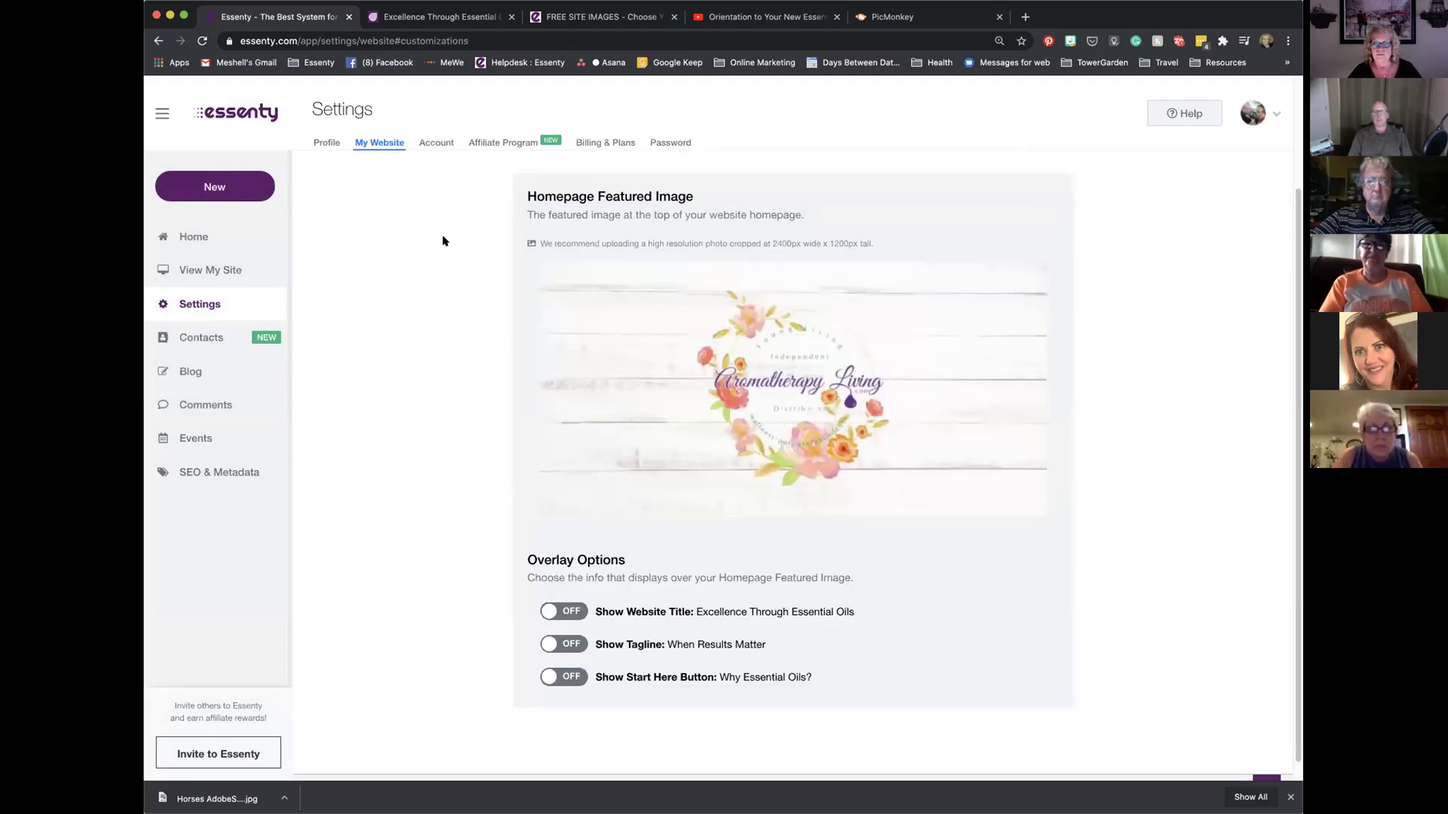
mouse_move(831, 354)
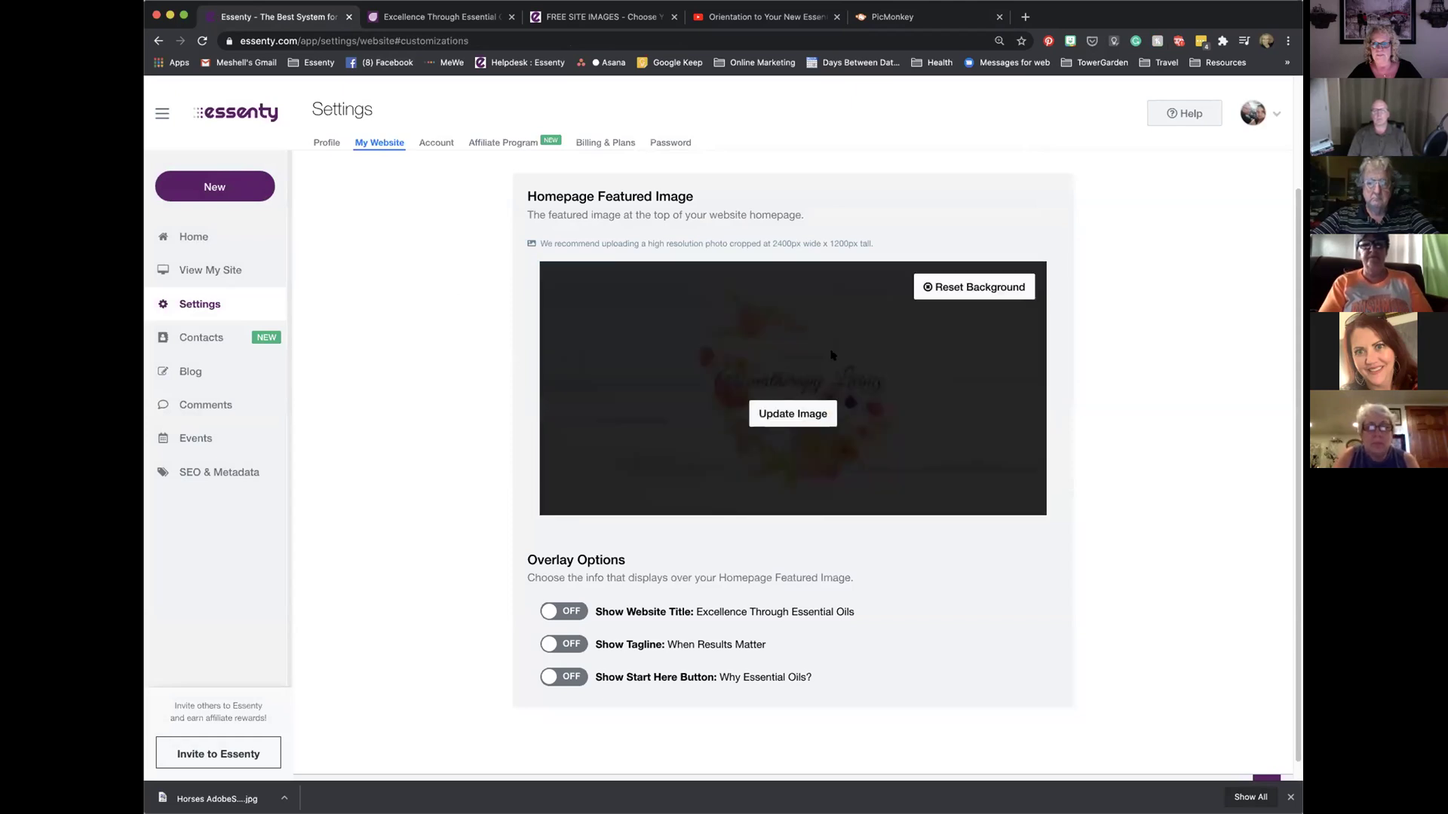
click(426, 17)
click(202, 40)
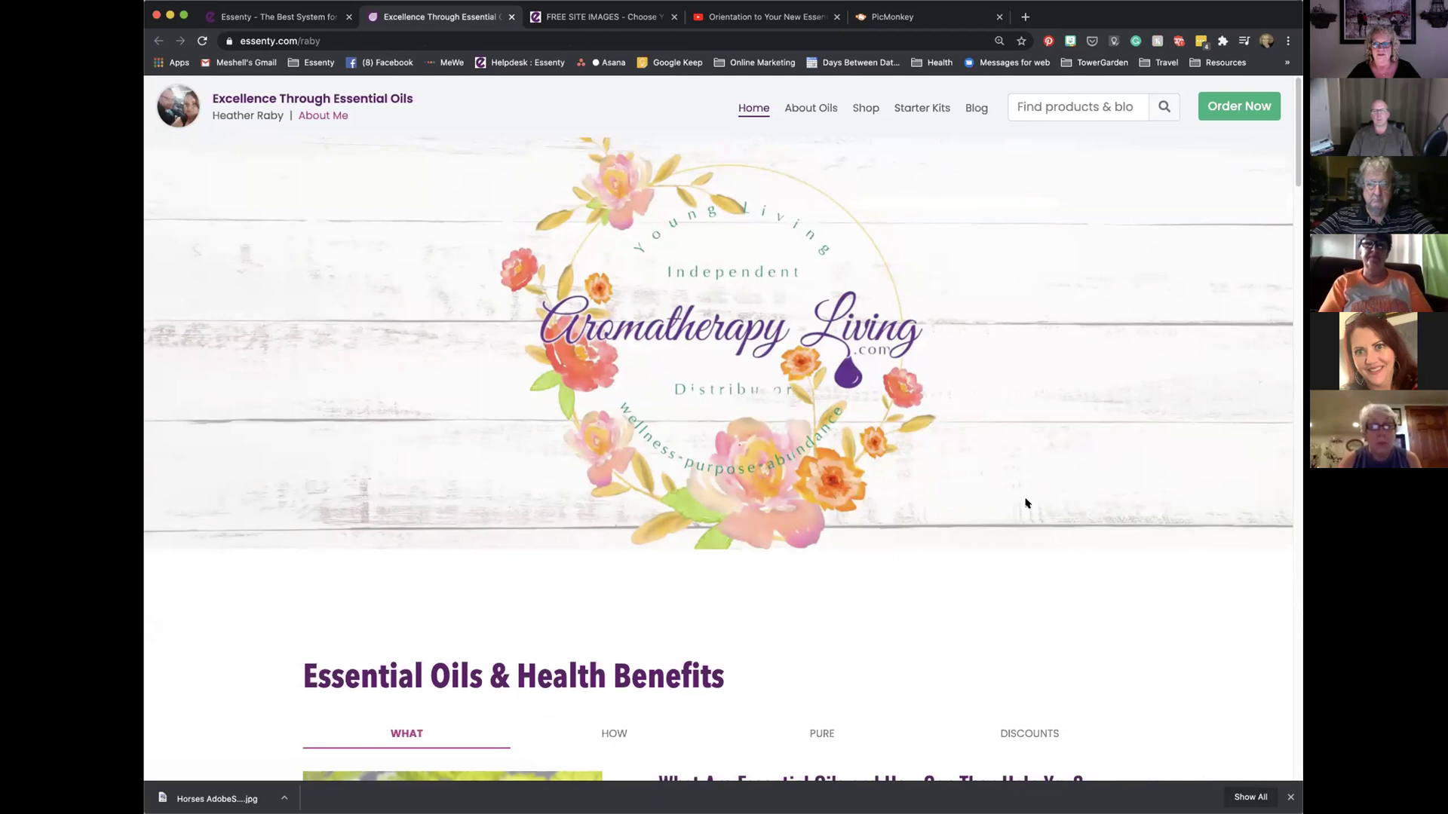
mouse_move(1276, 422)
mouse_down()
mouse_move(1089, 451)
mouse_move(969, 432)
mouse_move(959, 417)
mouse_move(1285, 417)
mouse_up()
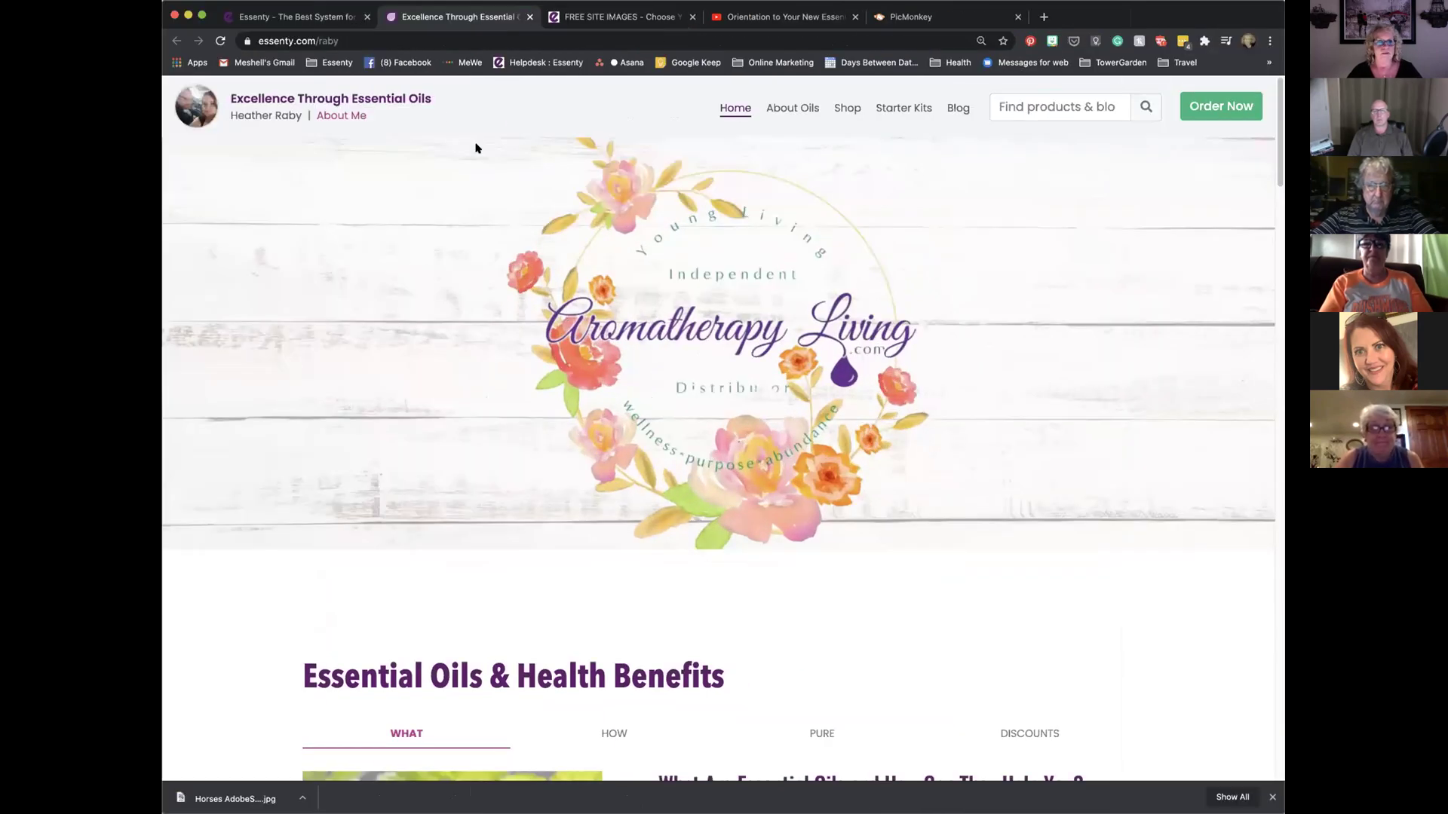
Set the homepage featured image to the Second One gallery image, and reload the live website to view it
click(294, 16)
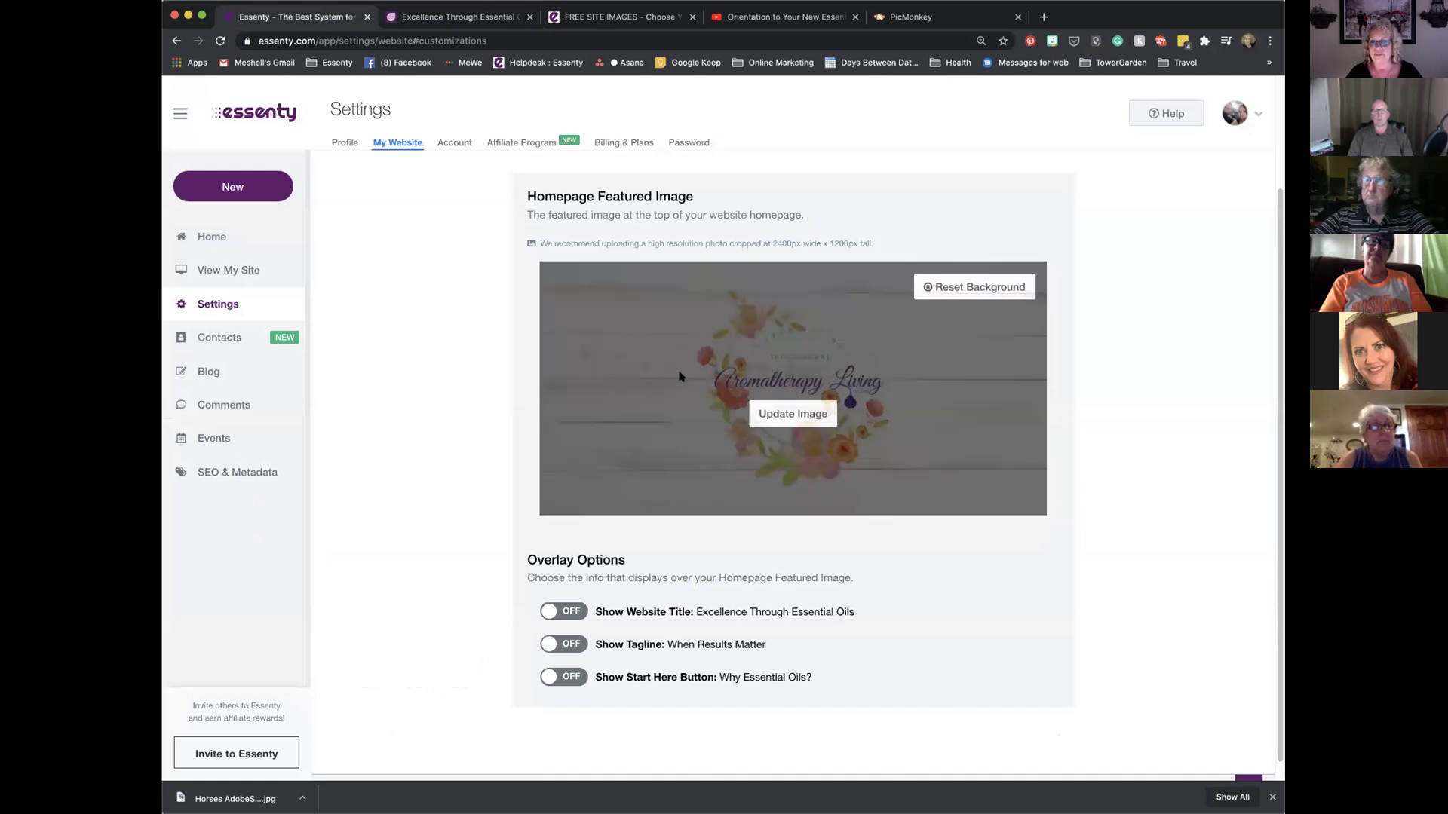
click(778, 414)
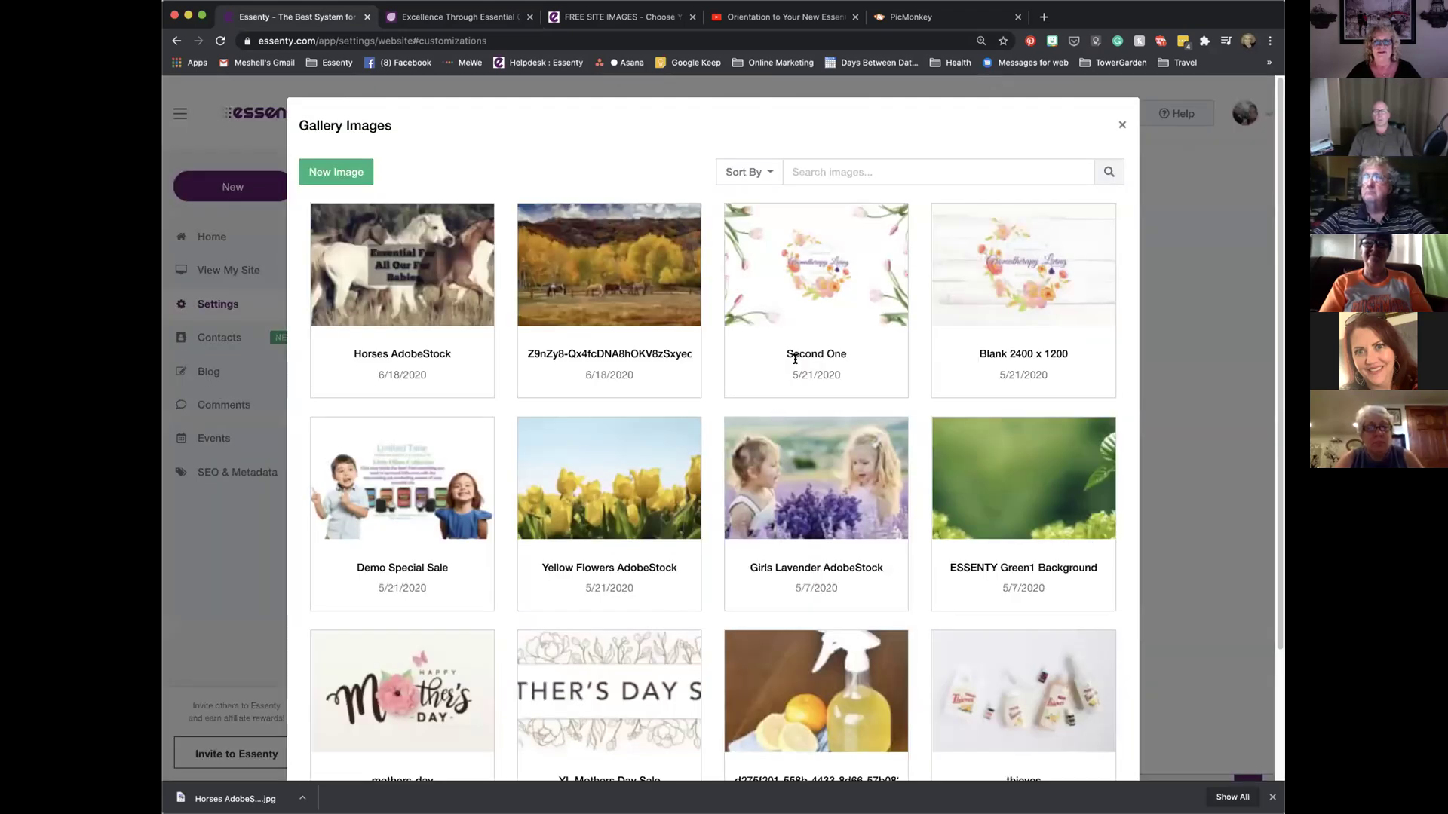
click(812, 289)
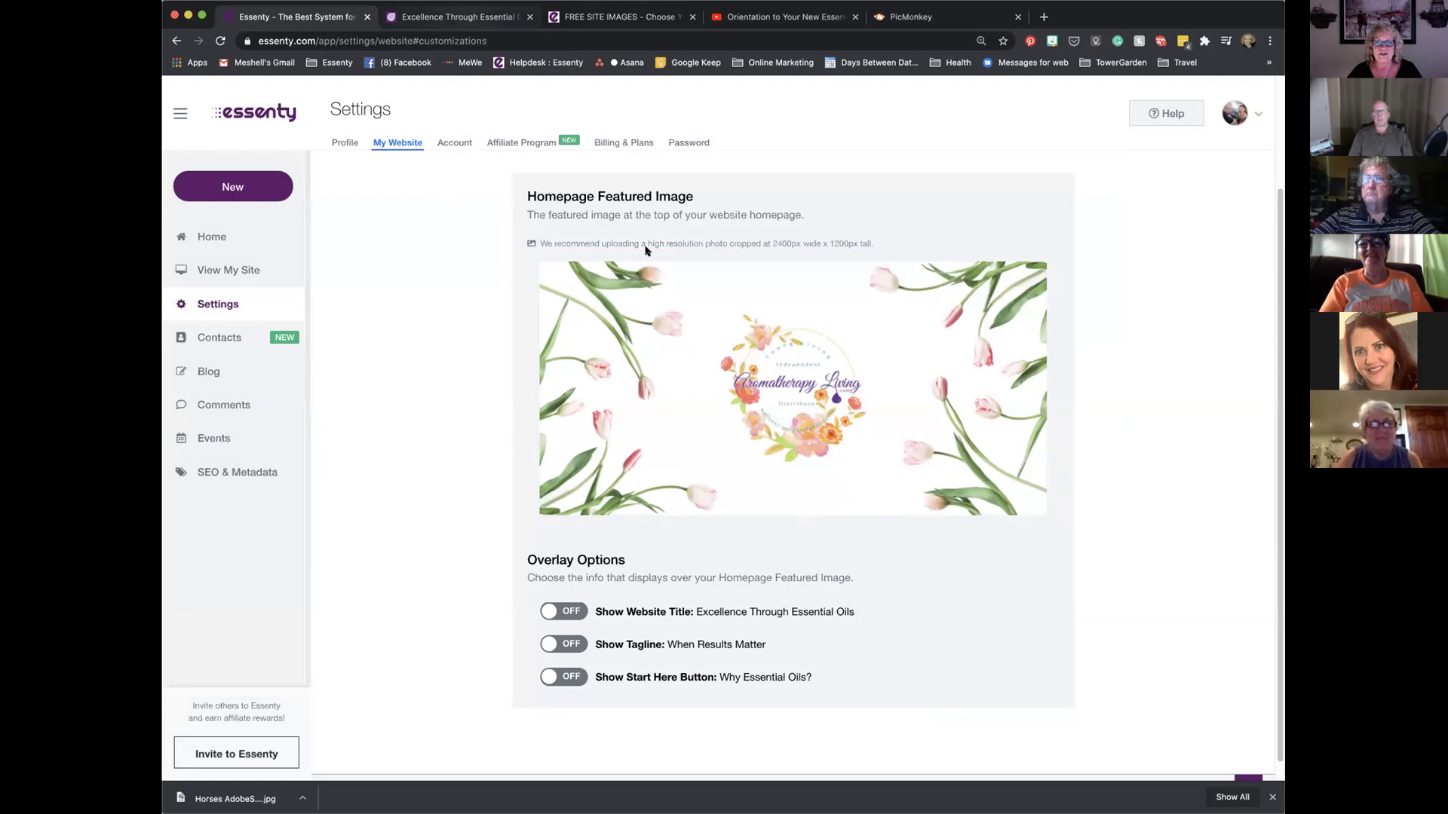
click(460, 17)
click(220, 41)
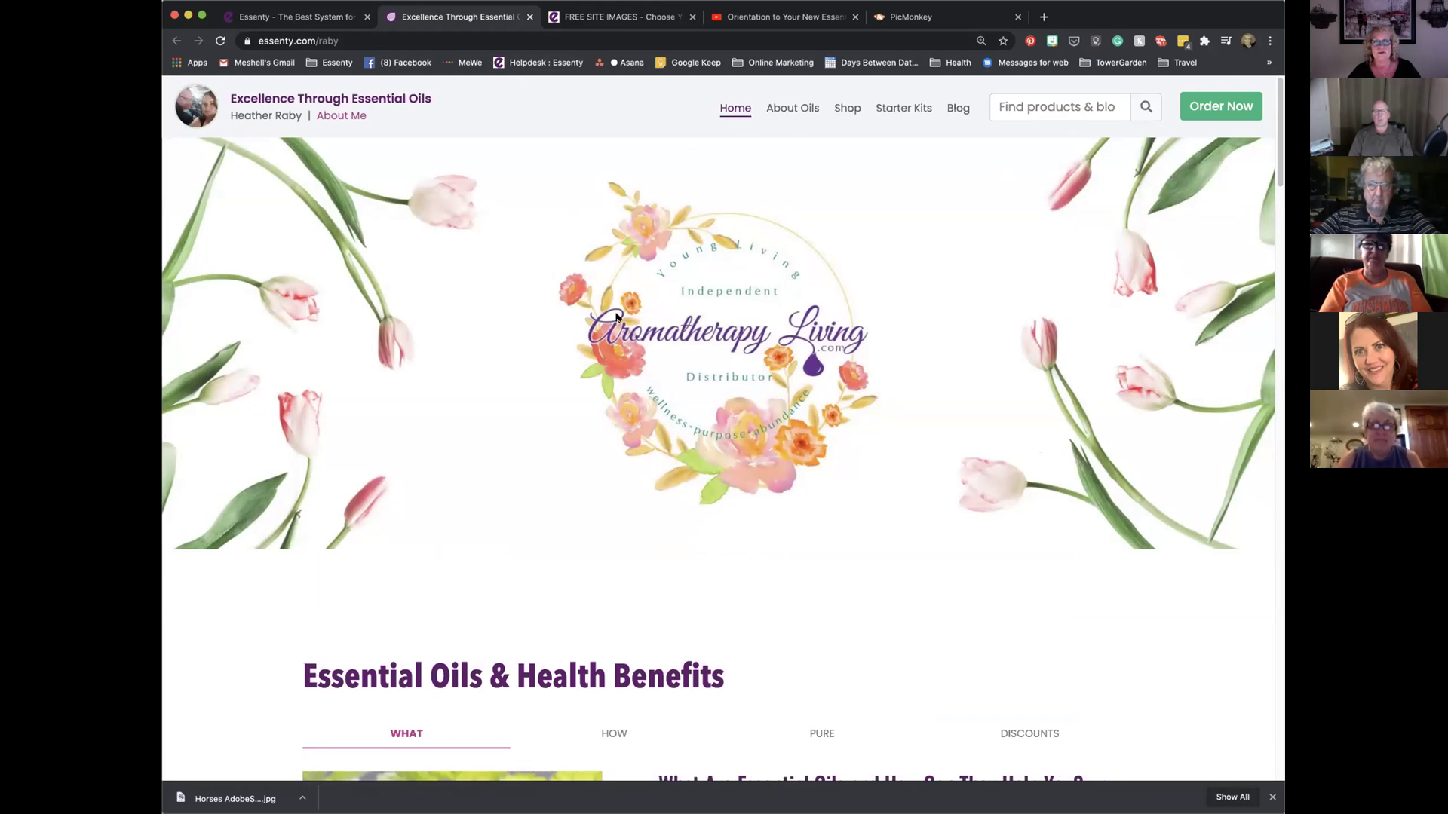
Return to the blank PicMonkey canvas, review its file options and Smart Resize presets, and leave Smart Resize without resizing
click(910, 17)
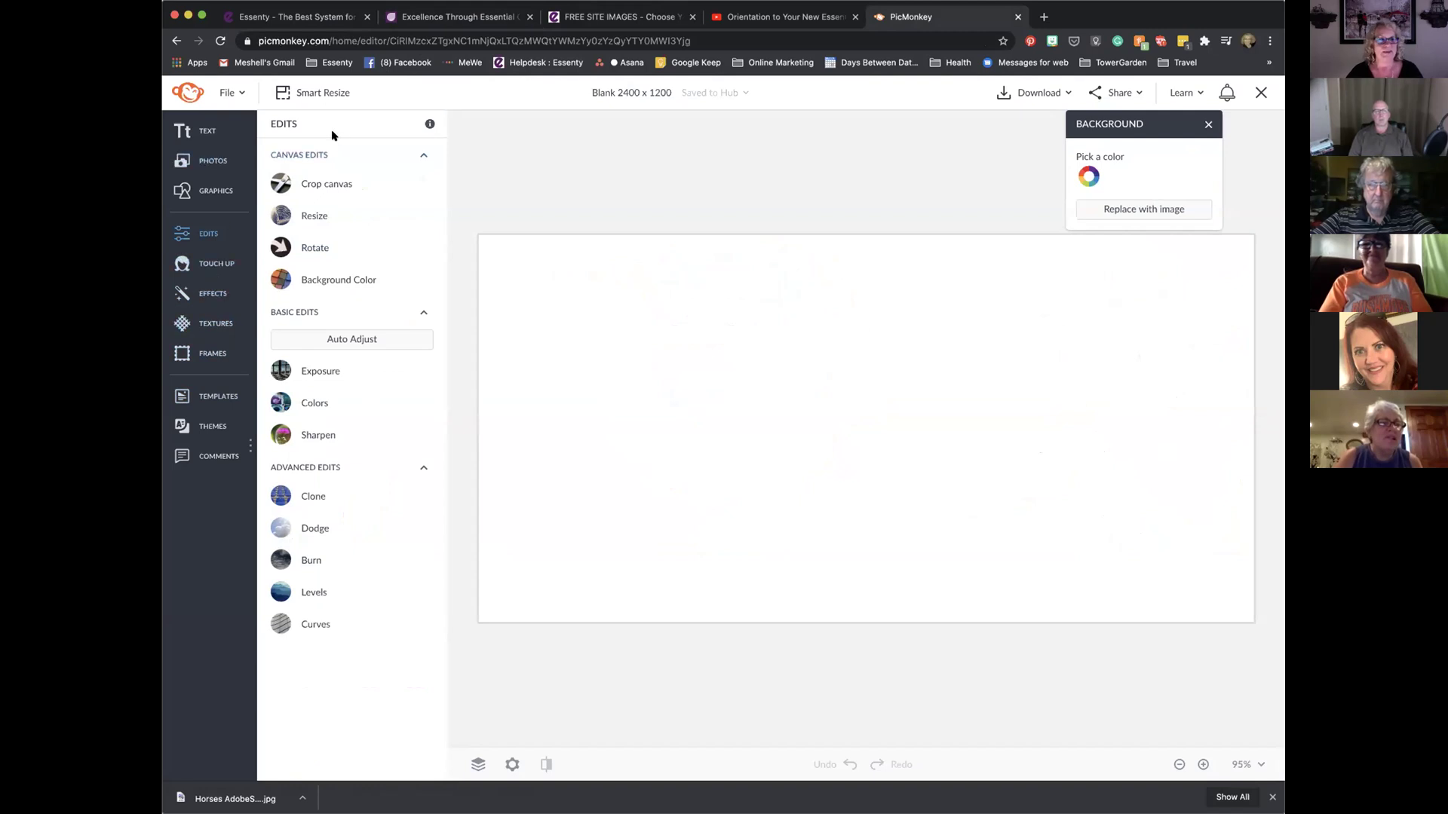
click(229, 93)
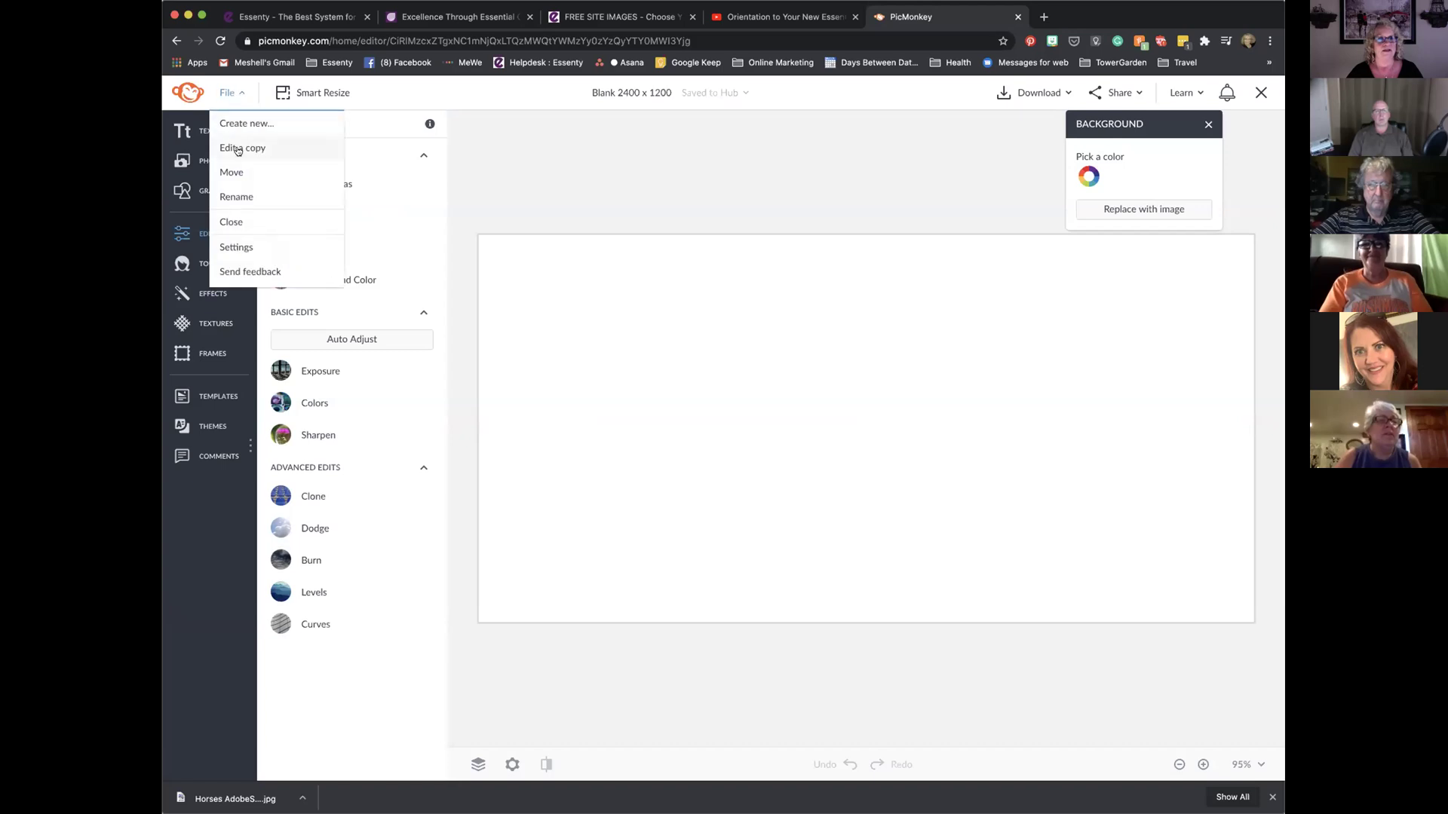
click(530, 184)
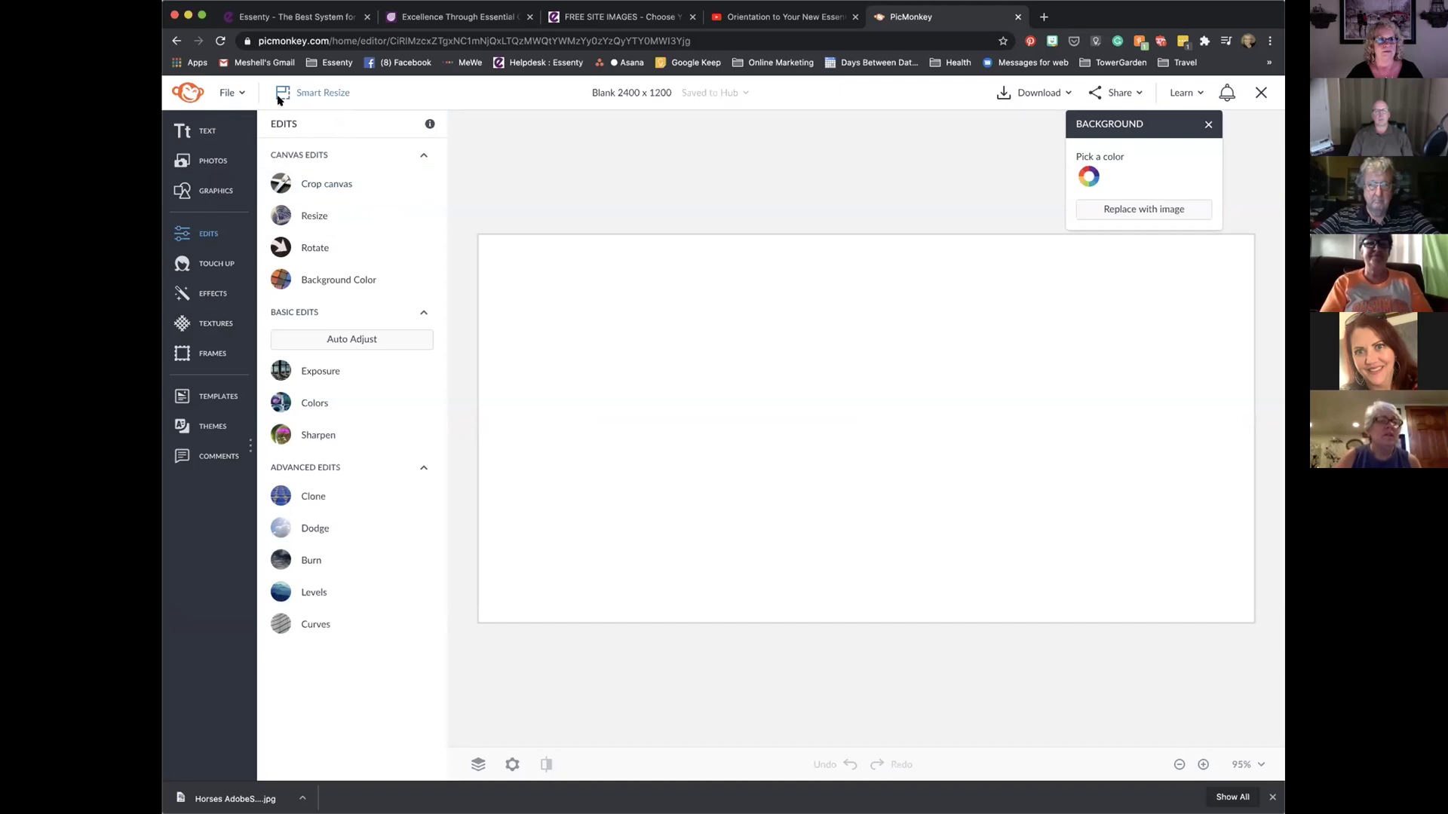
mouse_move(322, 92)
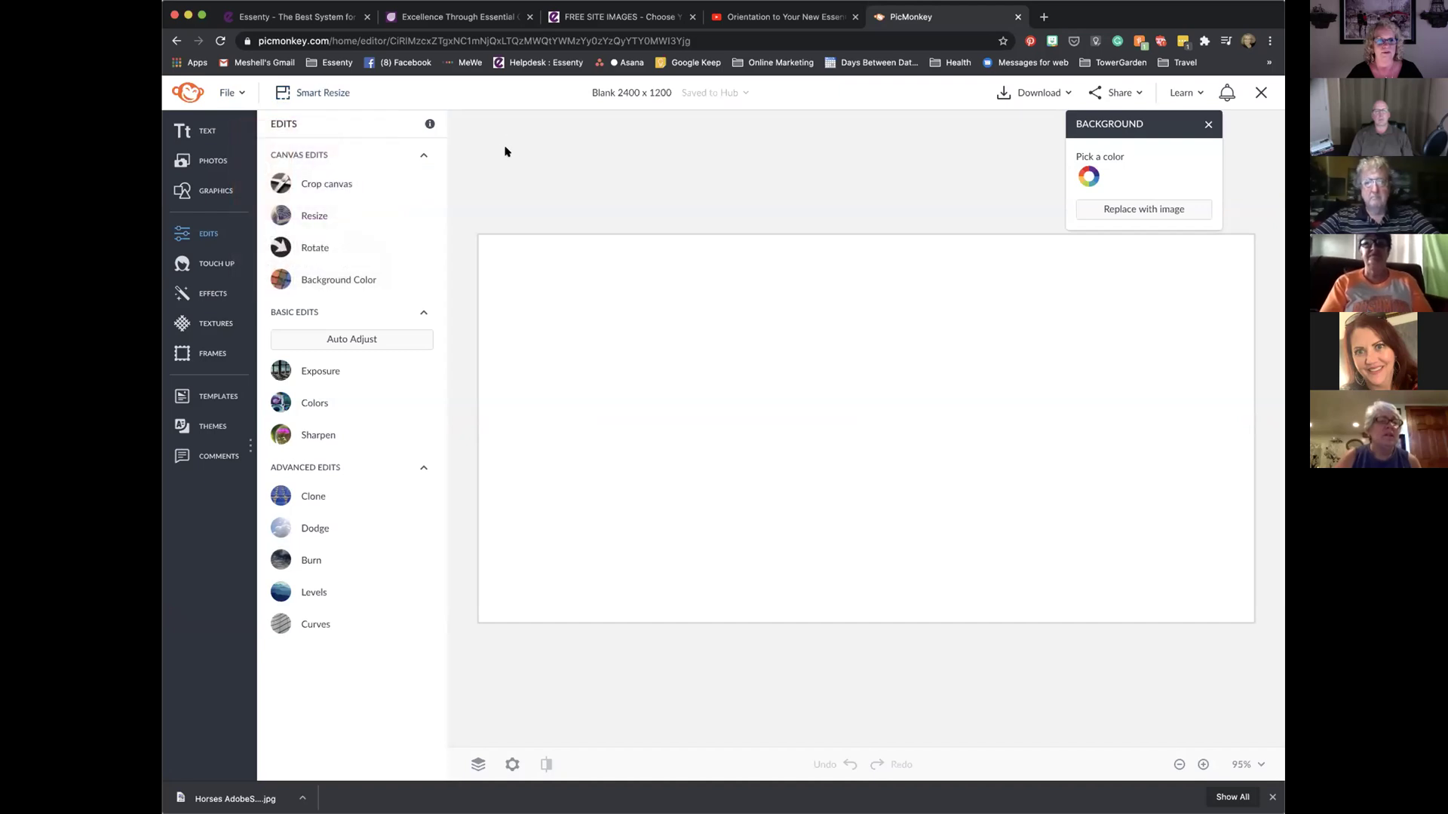
click(324, 93)
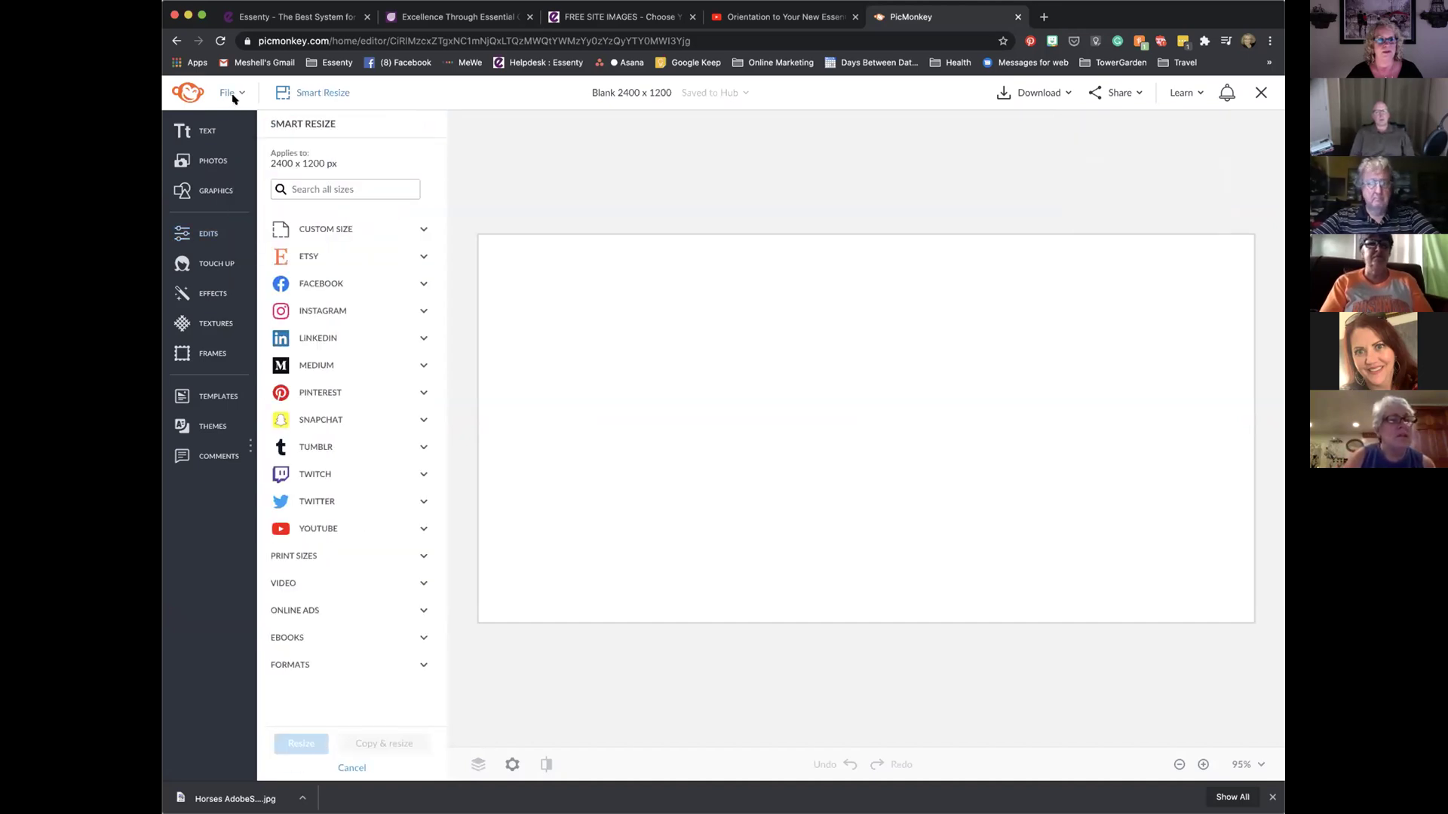
click(228, 93)
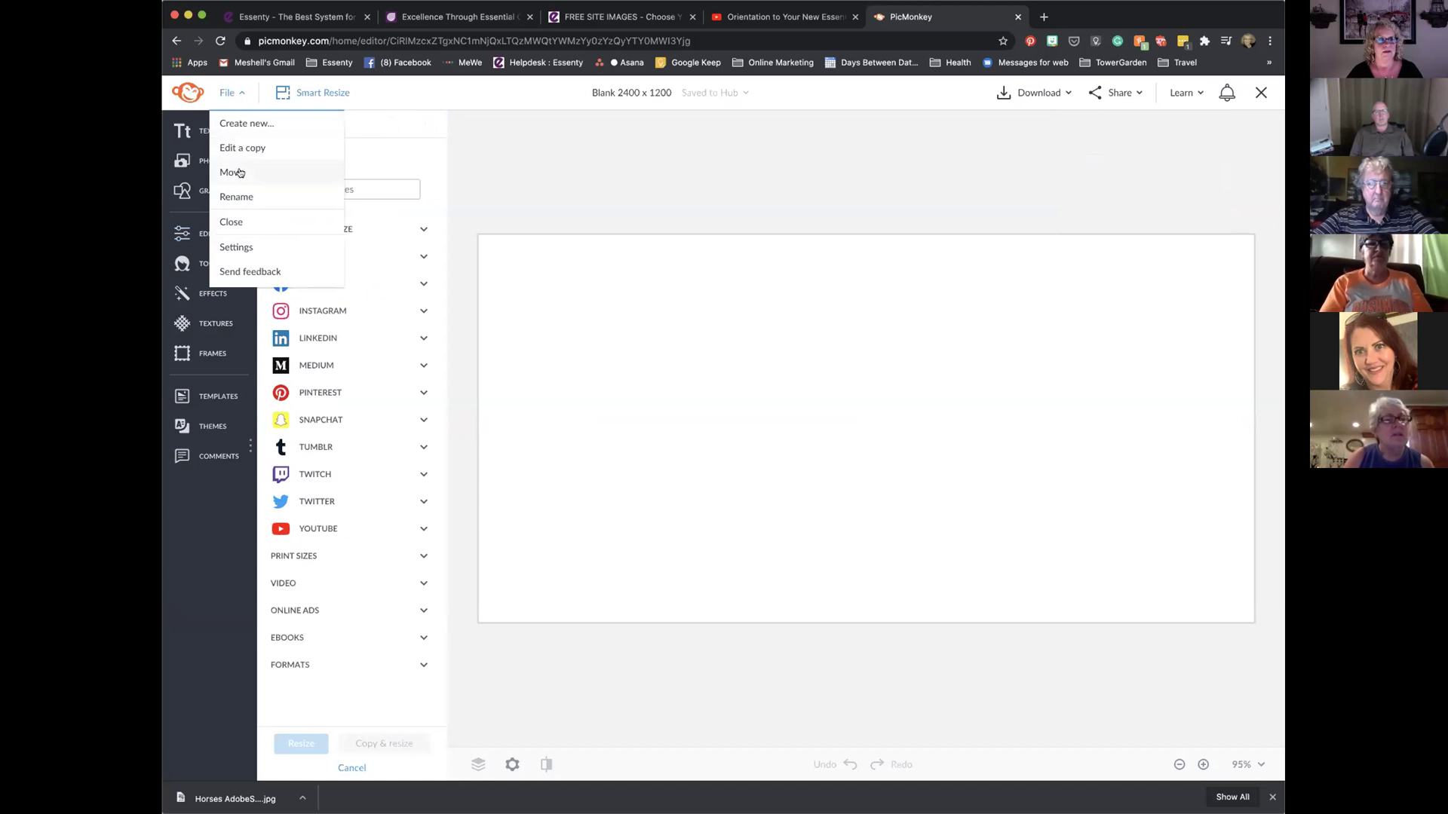
click(598, 171)
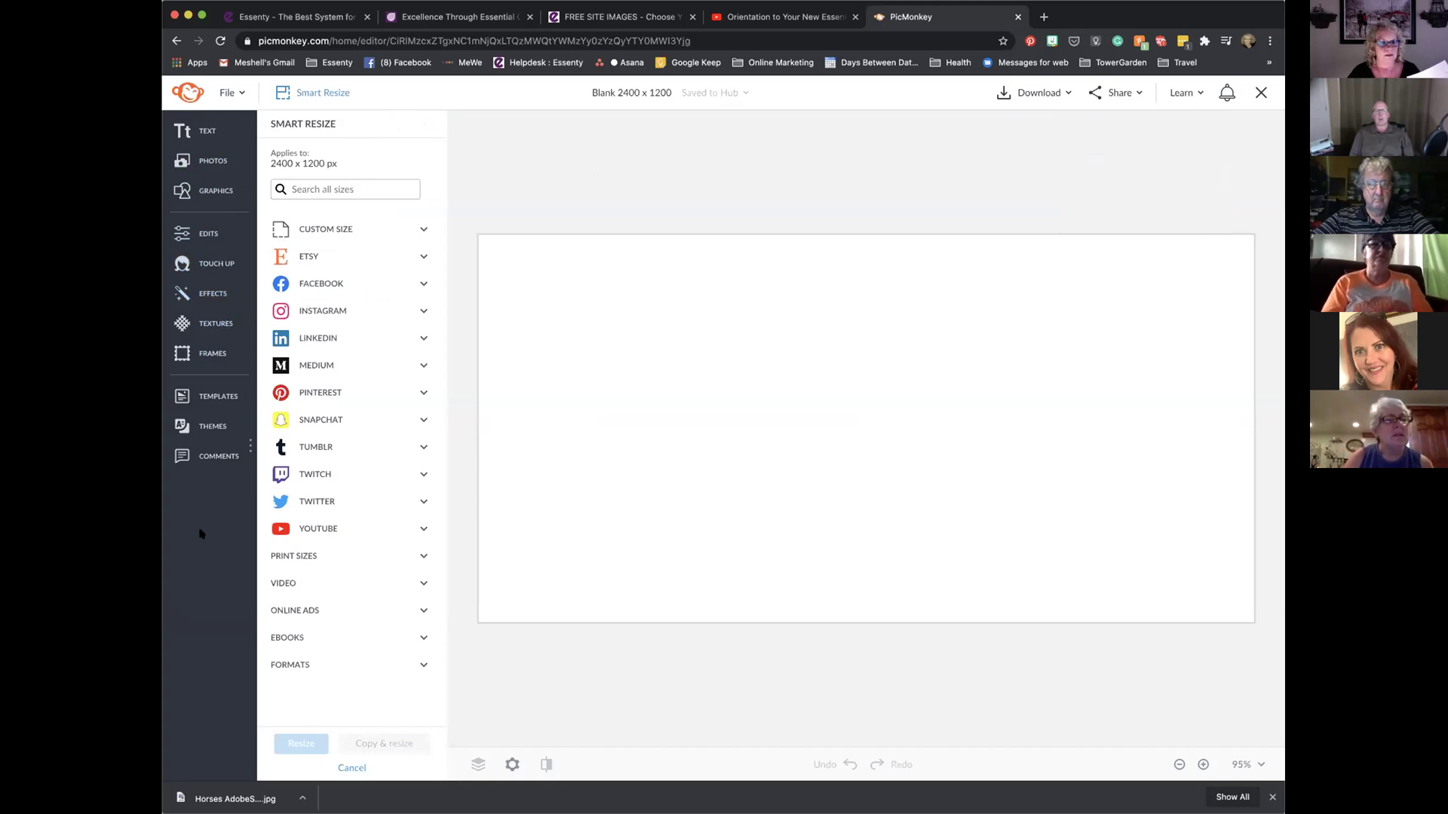
click(349, 769)
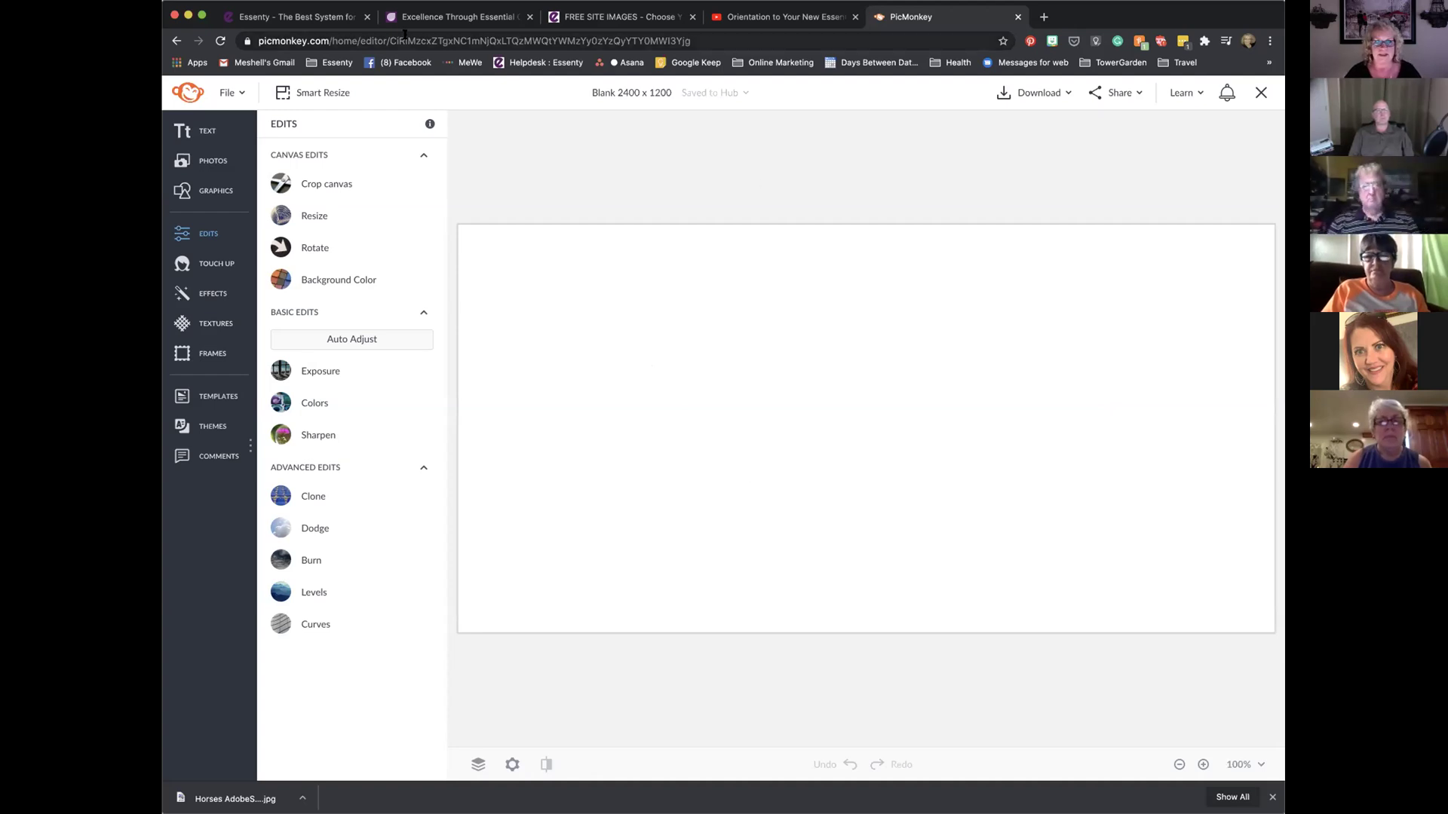
View the live homepage banner, and return to PicMonkey to start a new image from Stock Photos
click(452, 17)
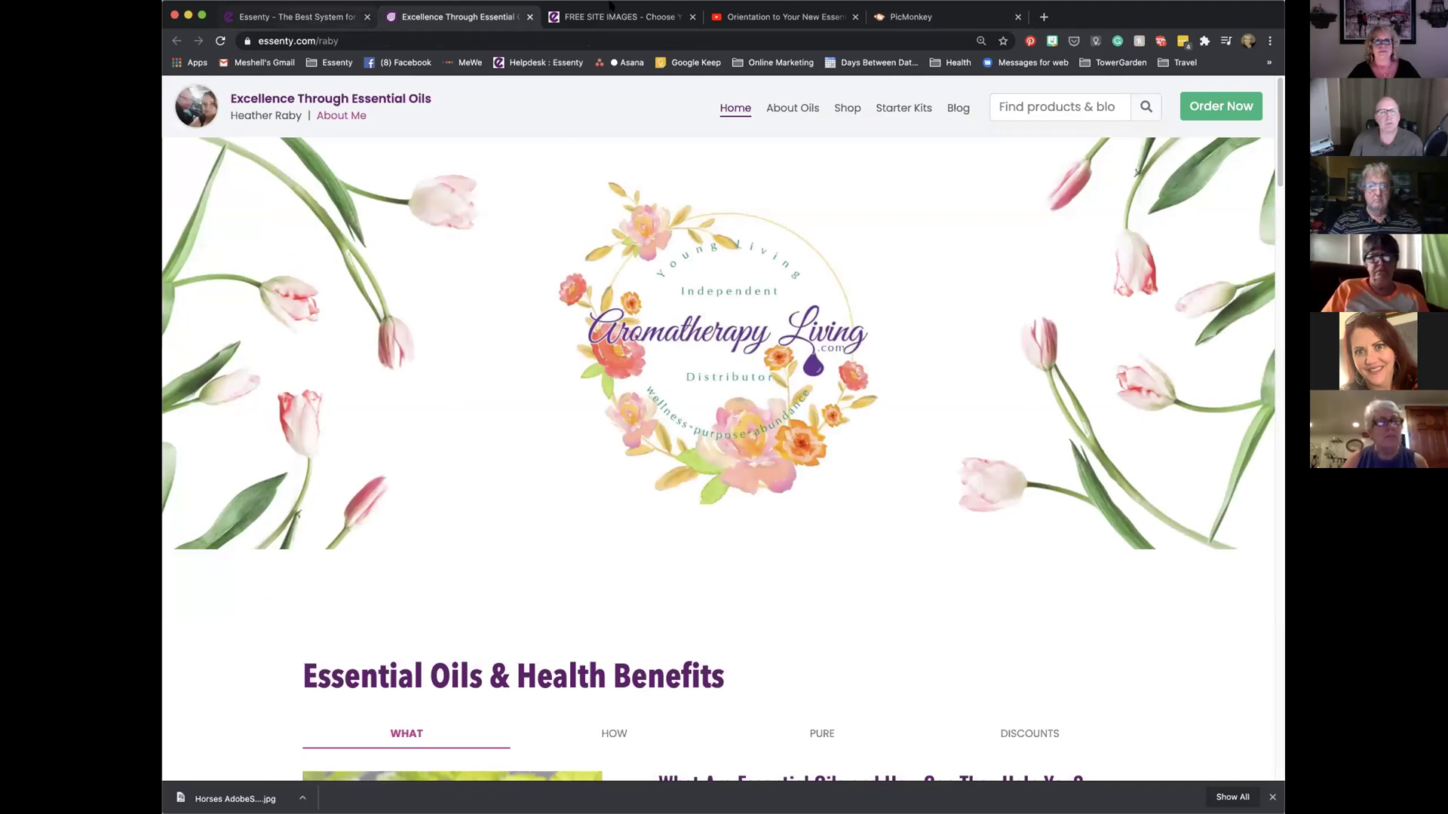
click(930, 18)
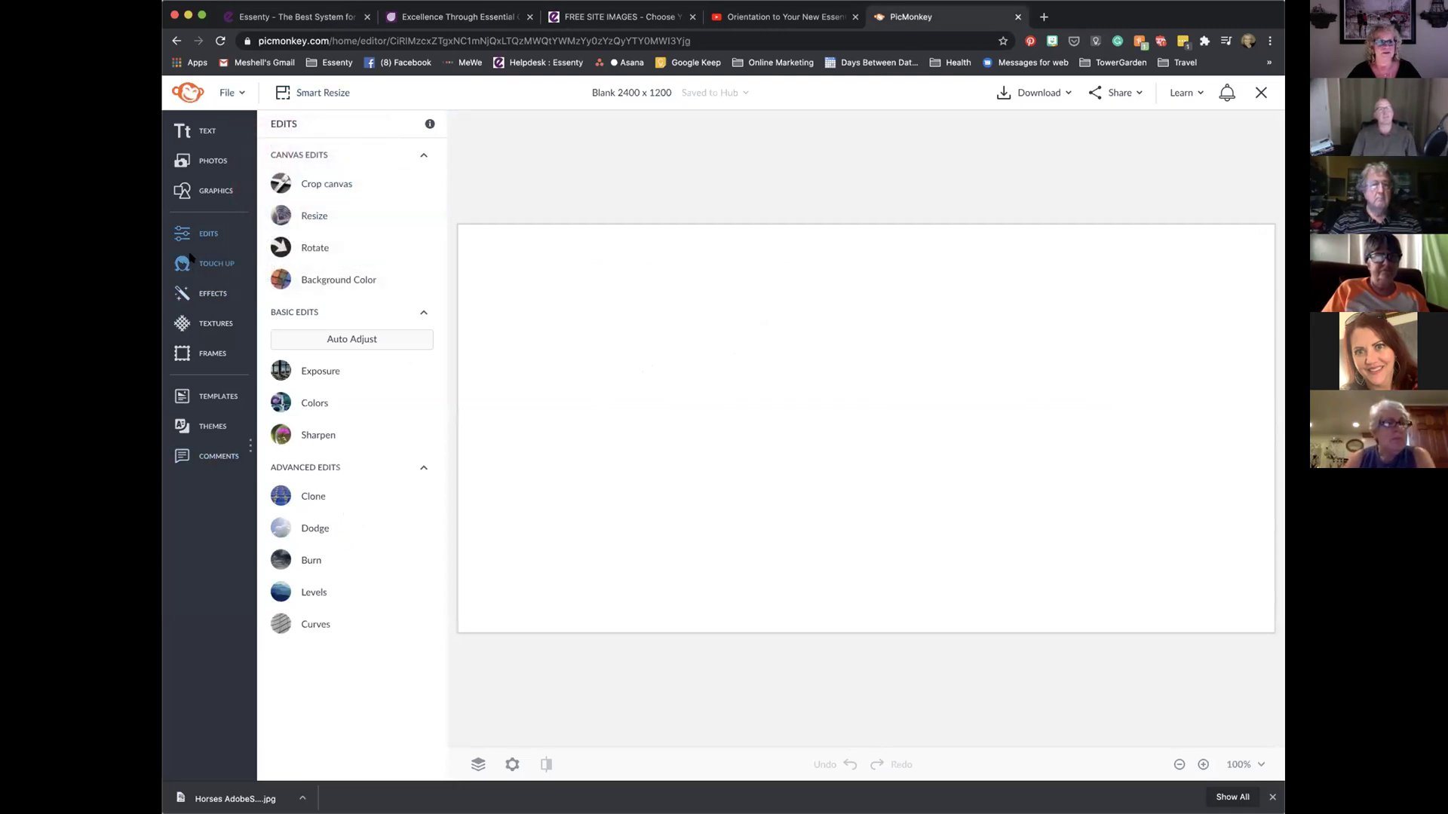
click(227, 92)
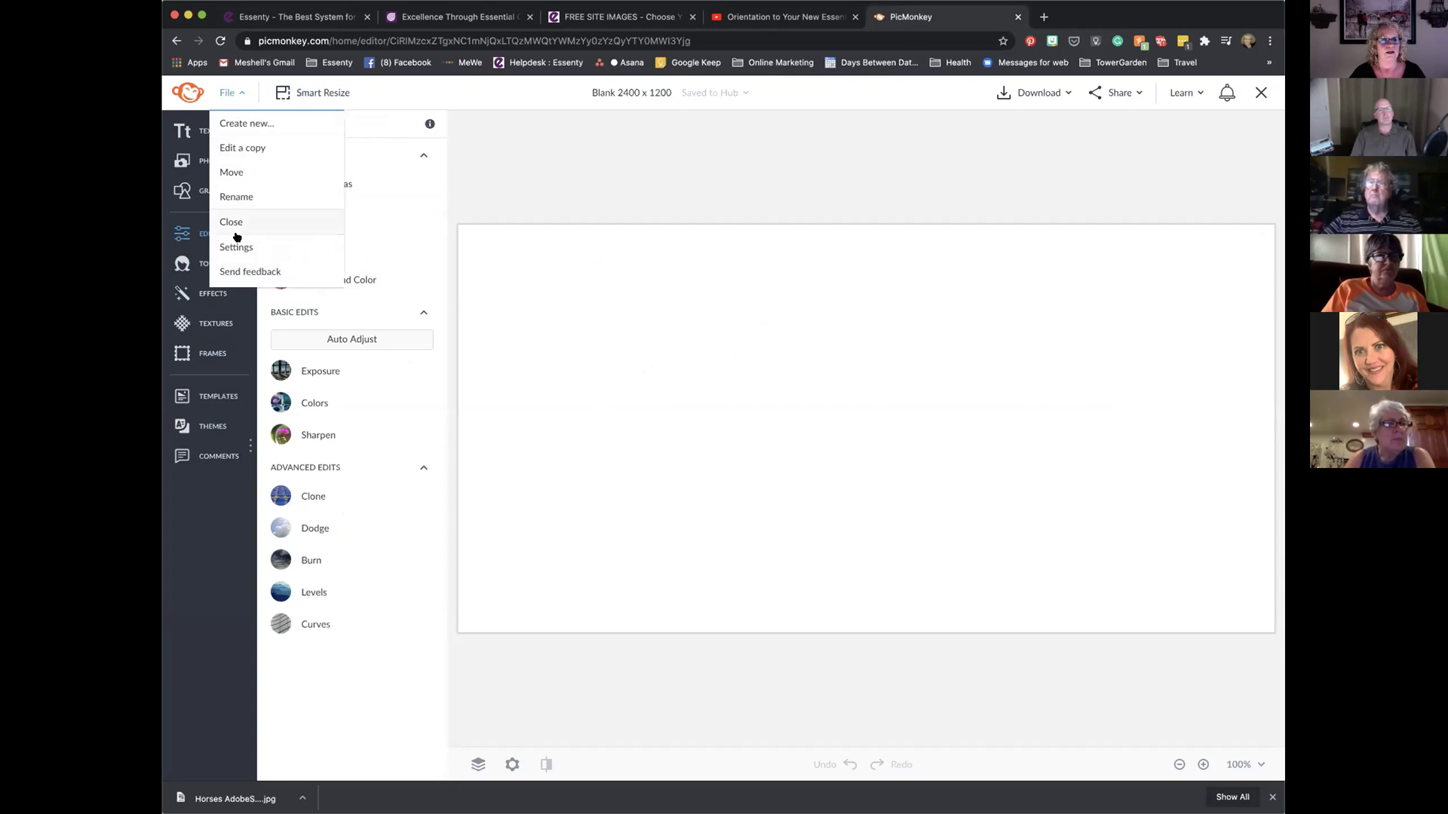
click(248, 127)
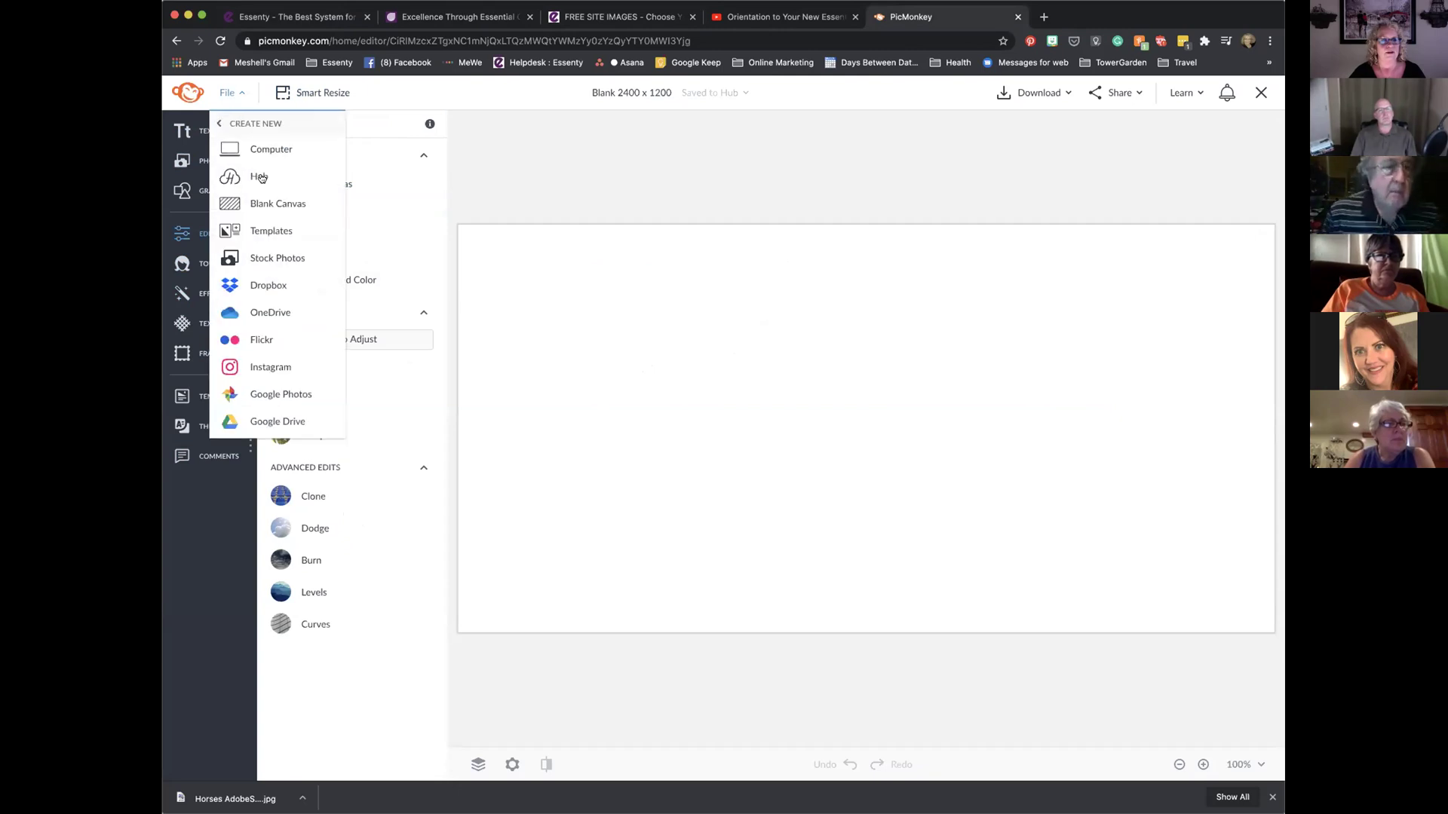
click(287, 256)
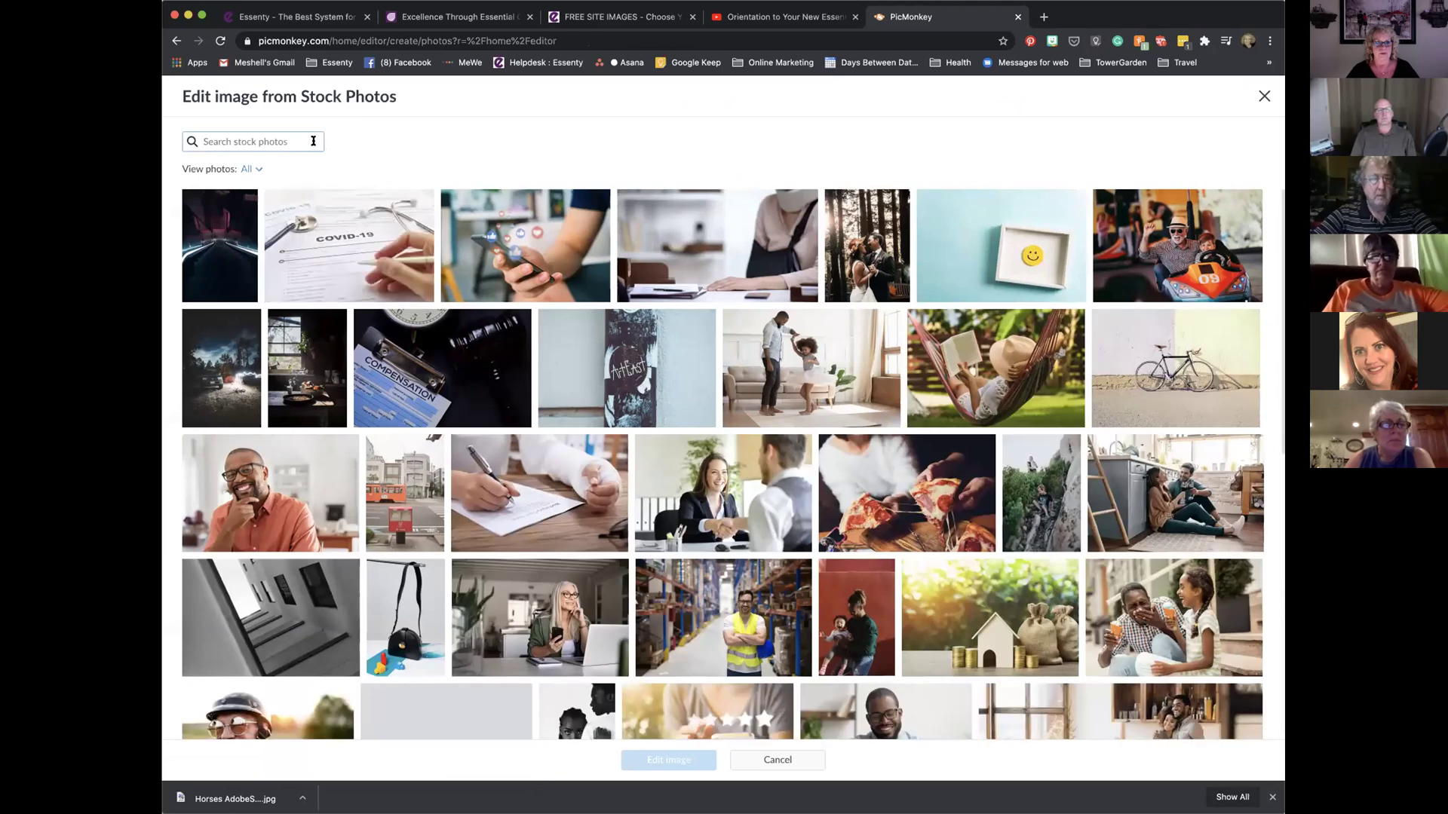
Search the stock photos for "flowers" and browse the results for a suitable banner background
click(313, 141)
text(flowers)
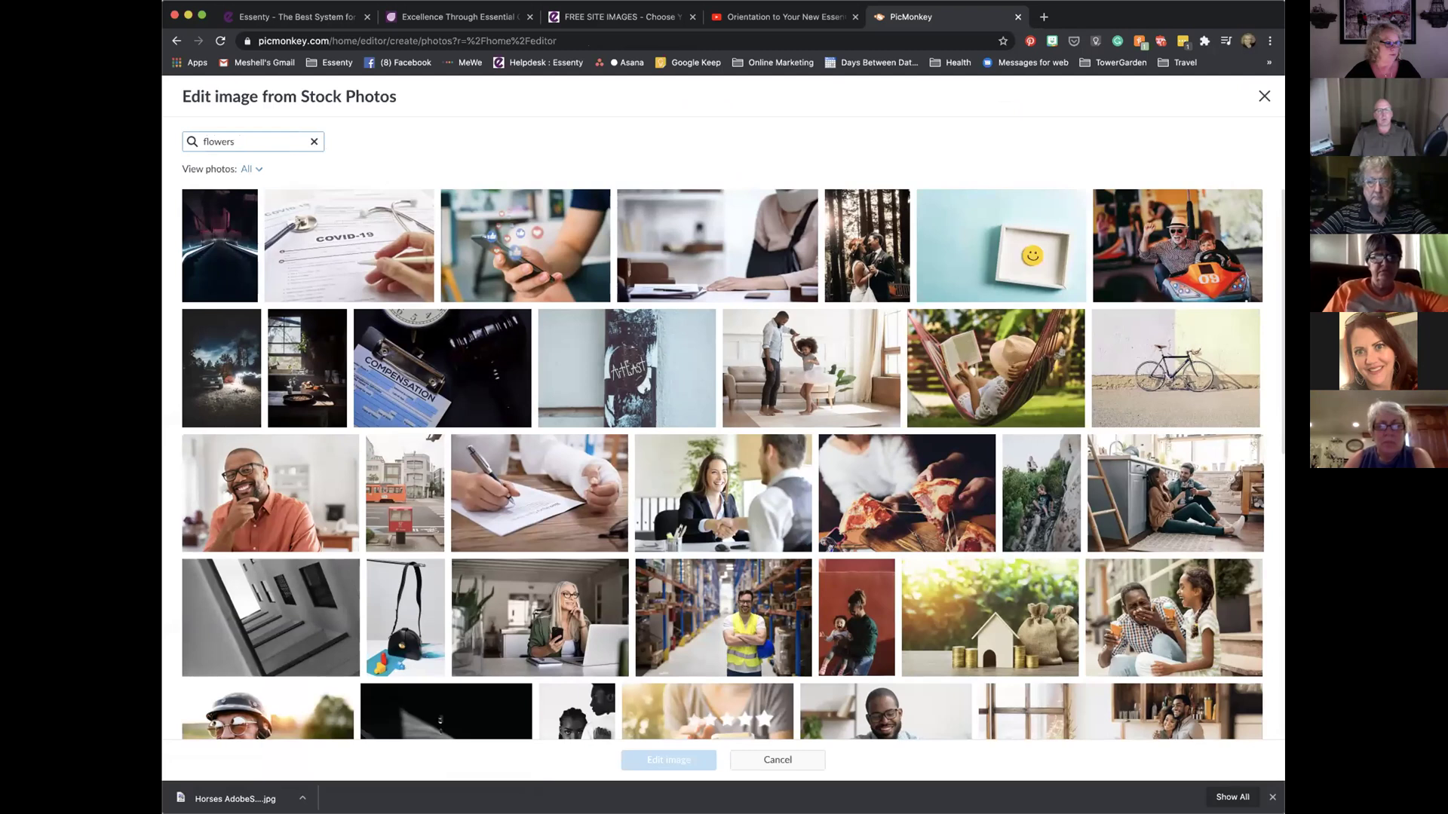
key(Return)
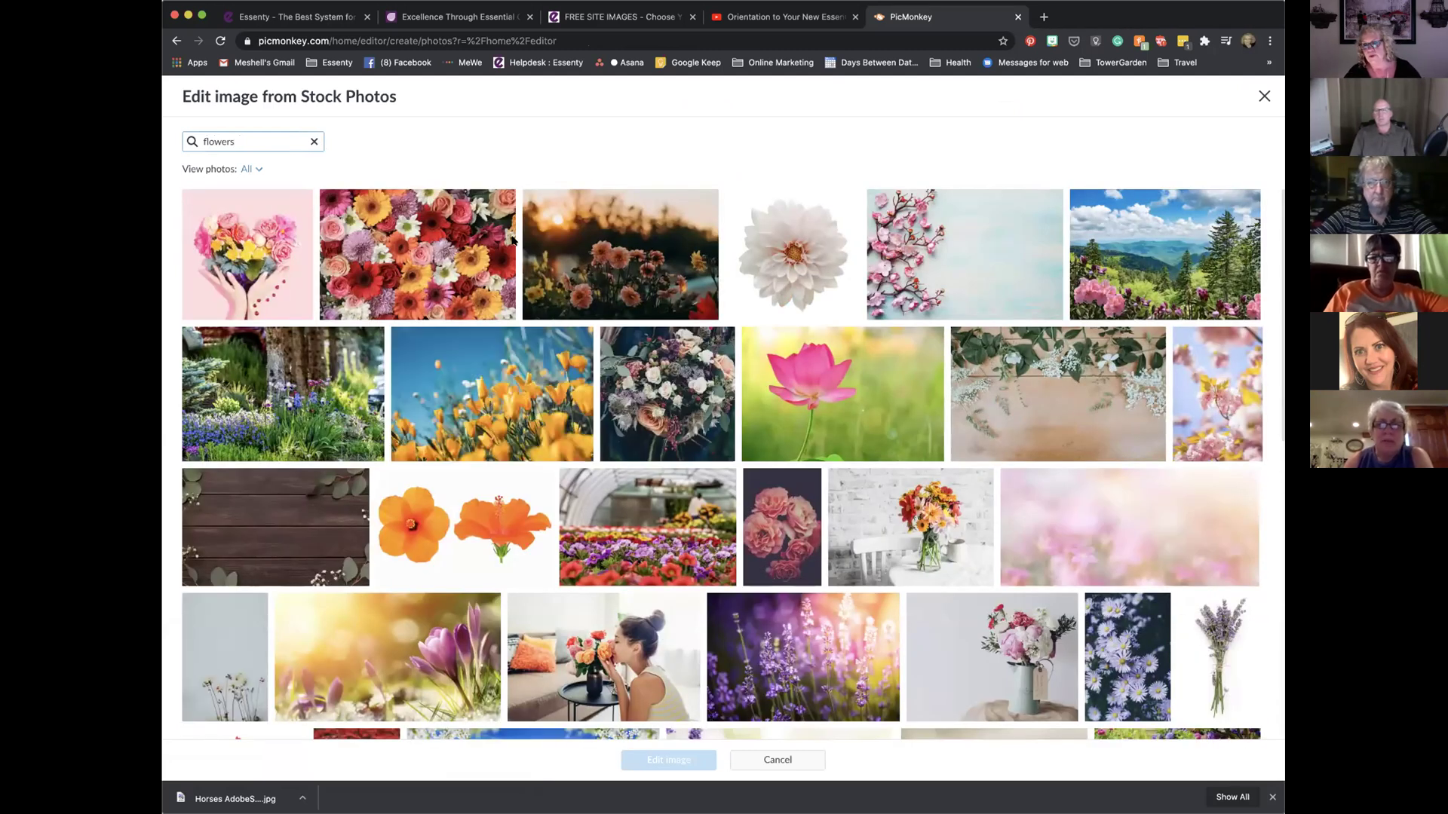
scroll(324, 556, down, 5)
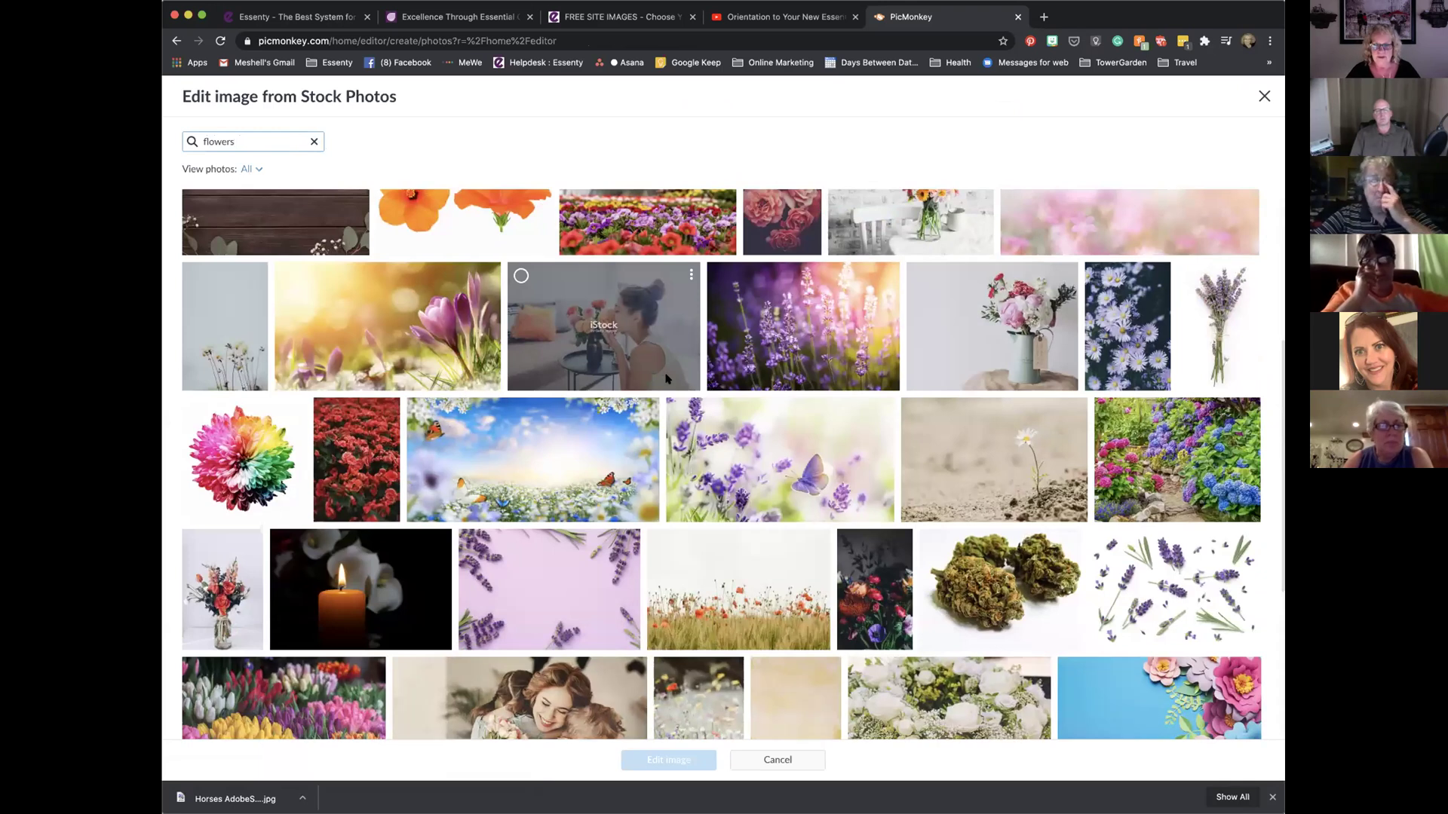
scroll(665, 378, down, 10)
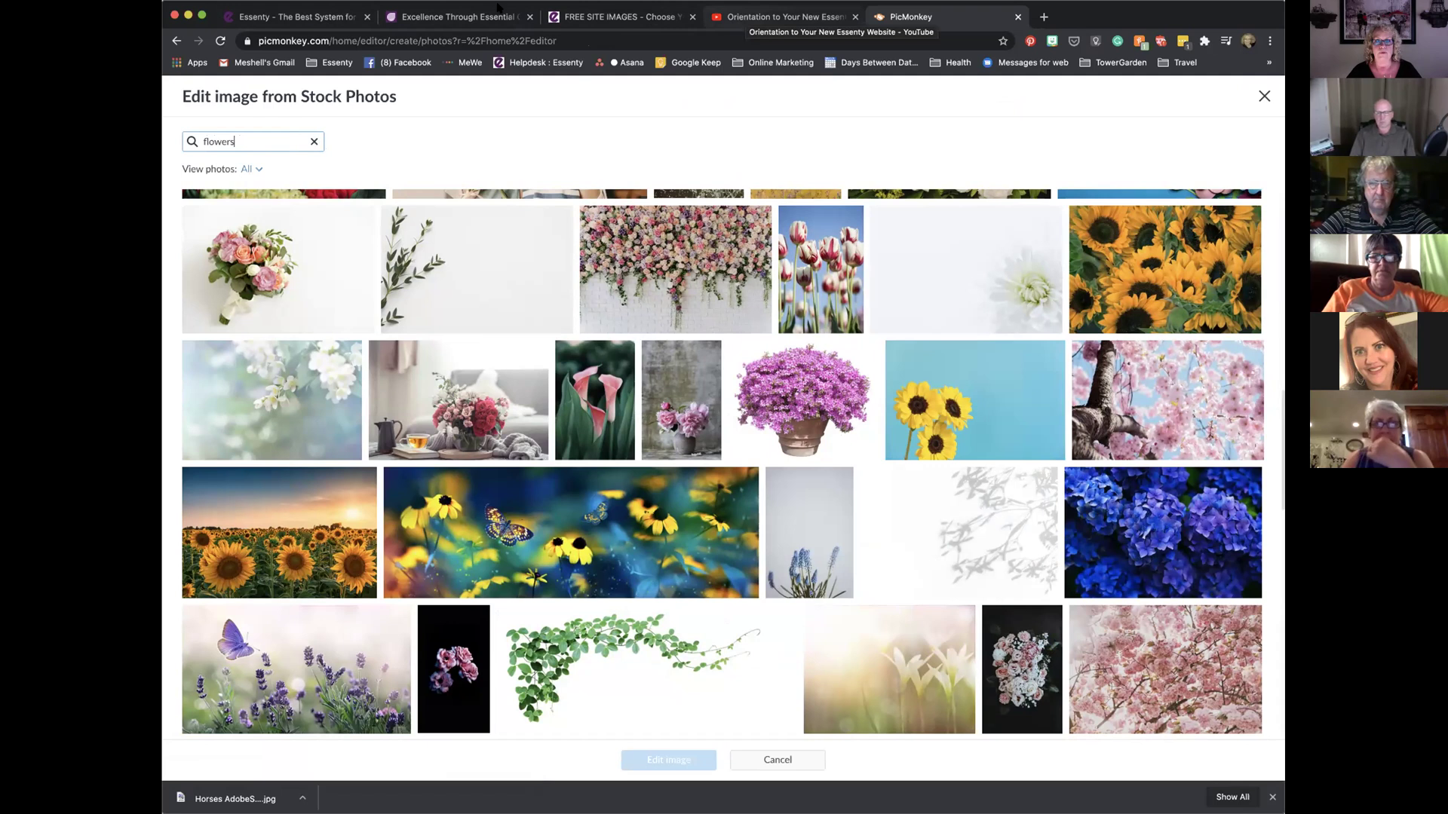
Switch to the live homepage and check its banner at a narrow, phone-like browser width, and widen the window again
click(455, 18)
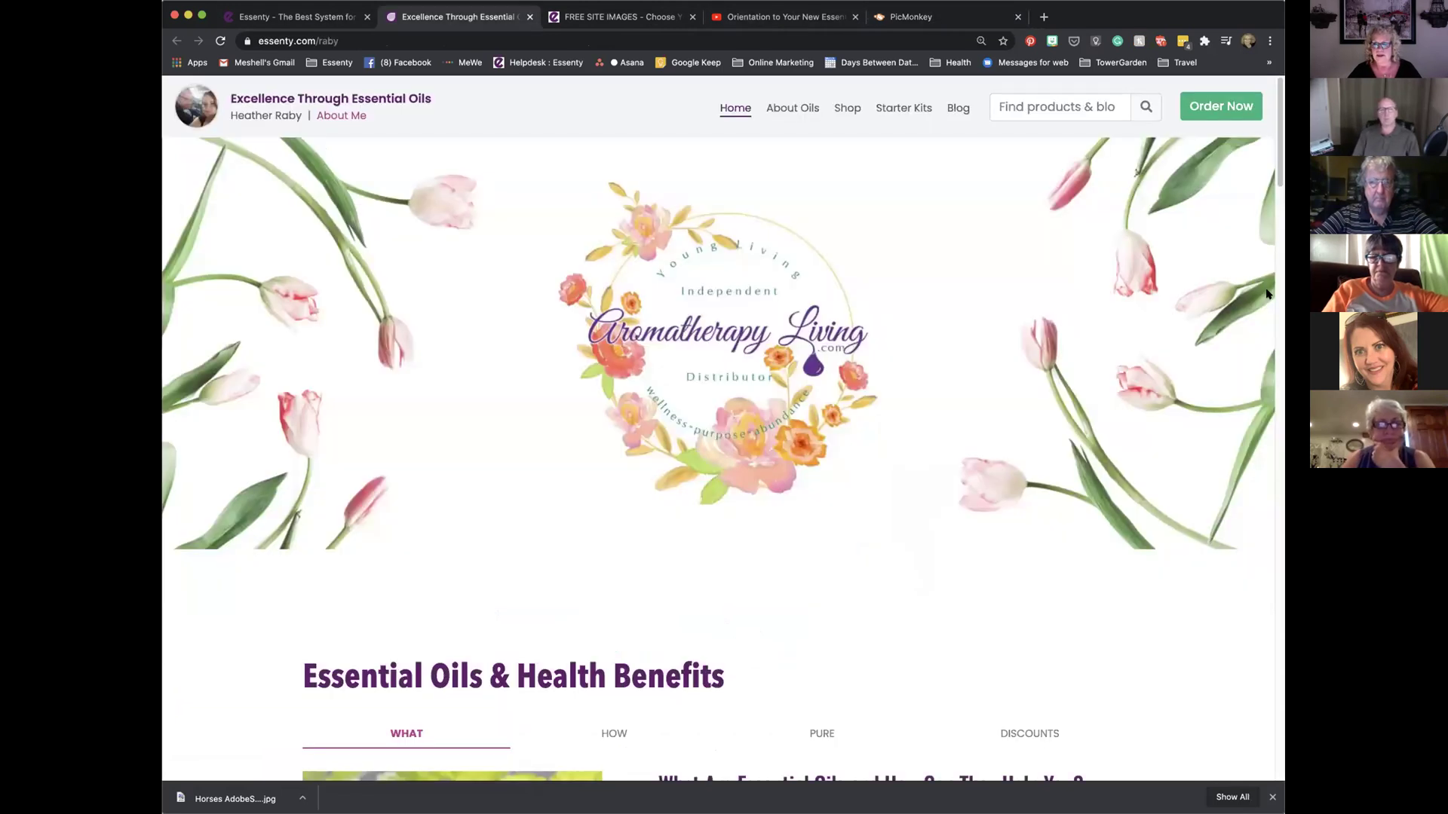
drag(1284, 302, 915, 282)
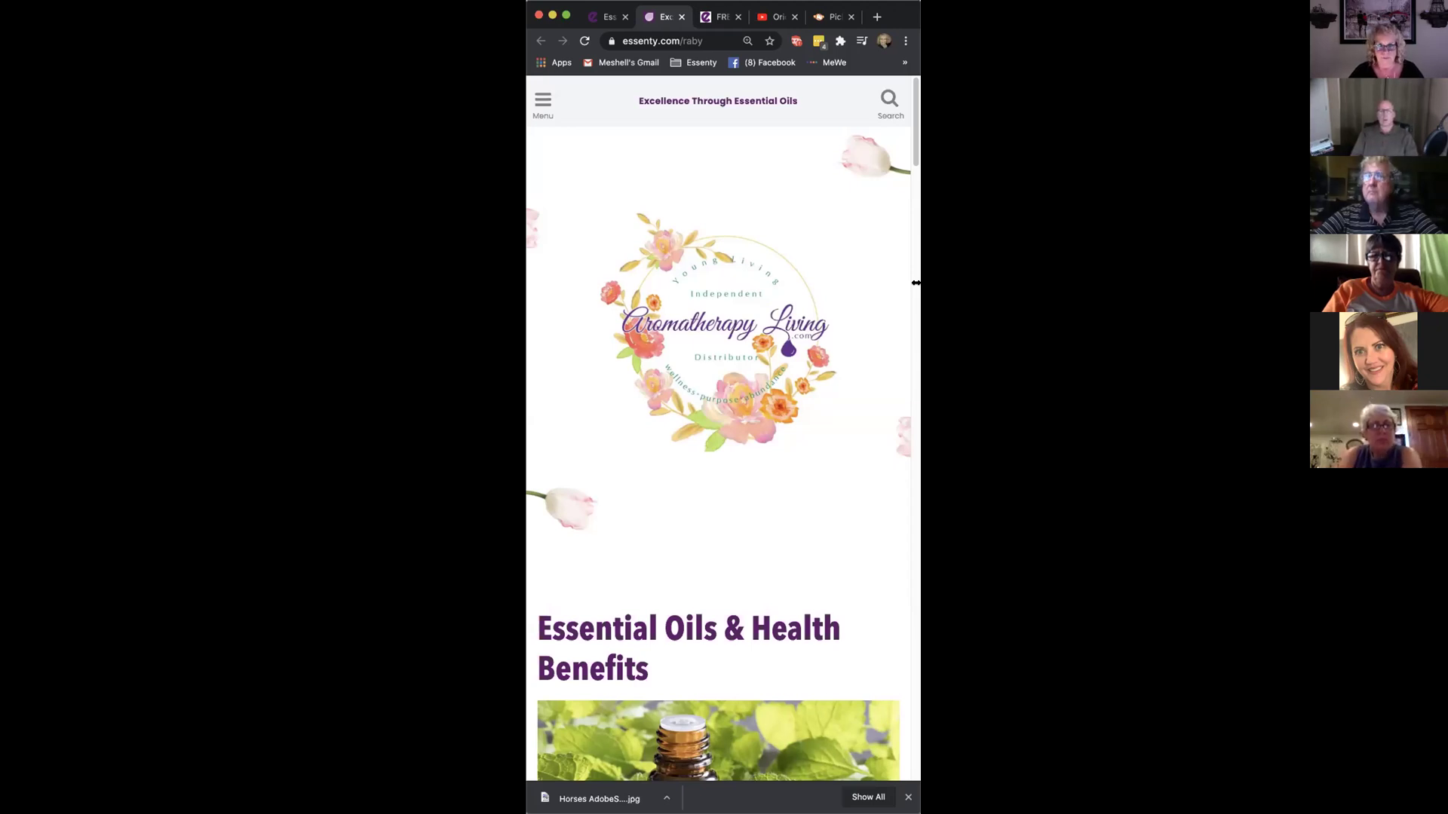
drag(915, 283, 1235, 279)
drag(1235, 346, 1237, 346)
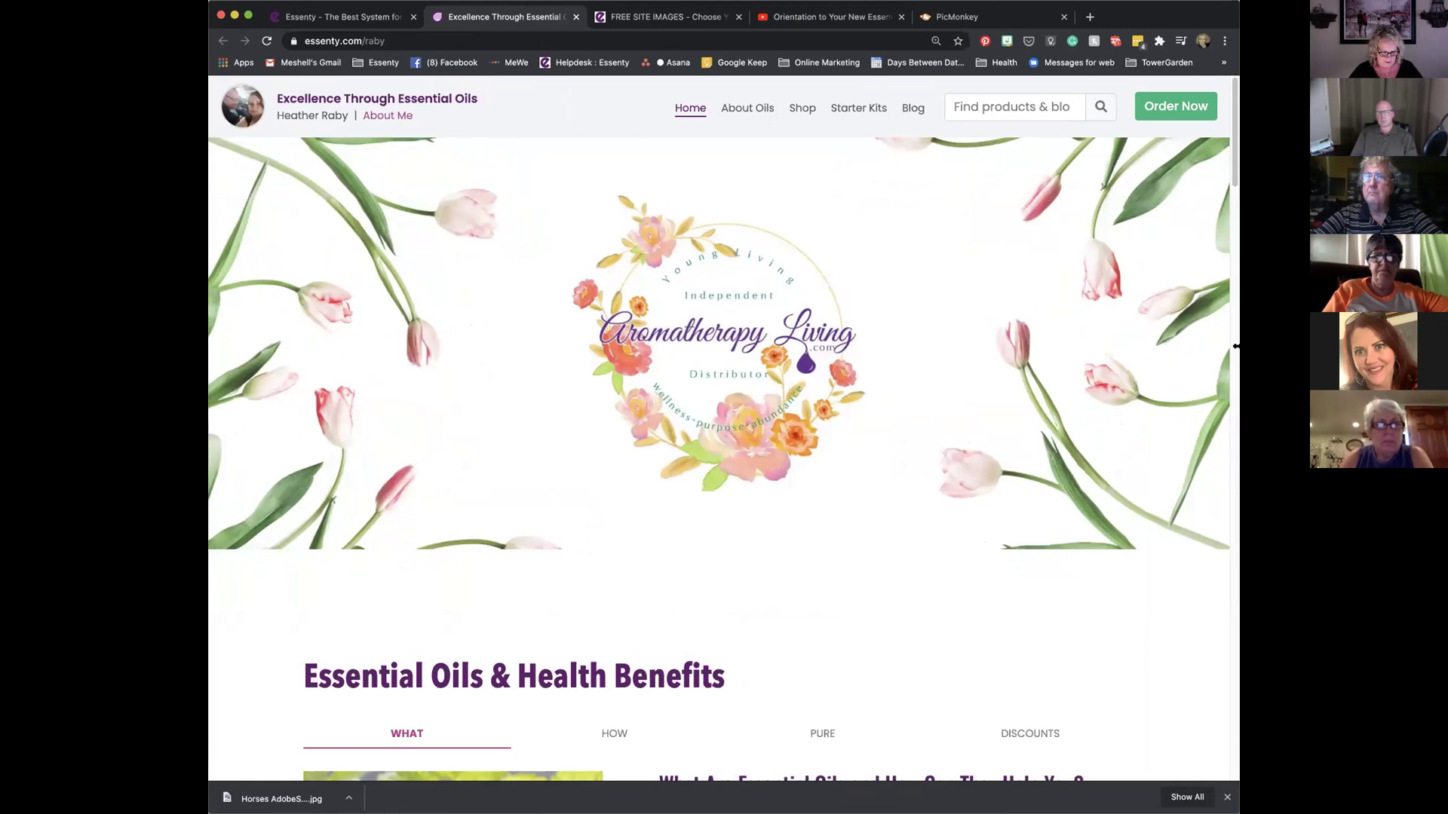